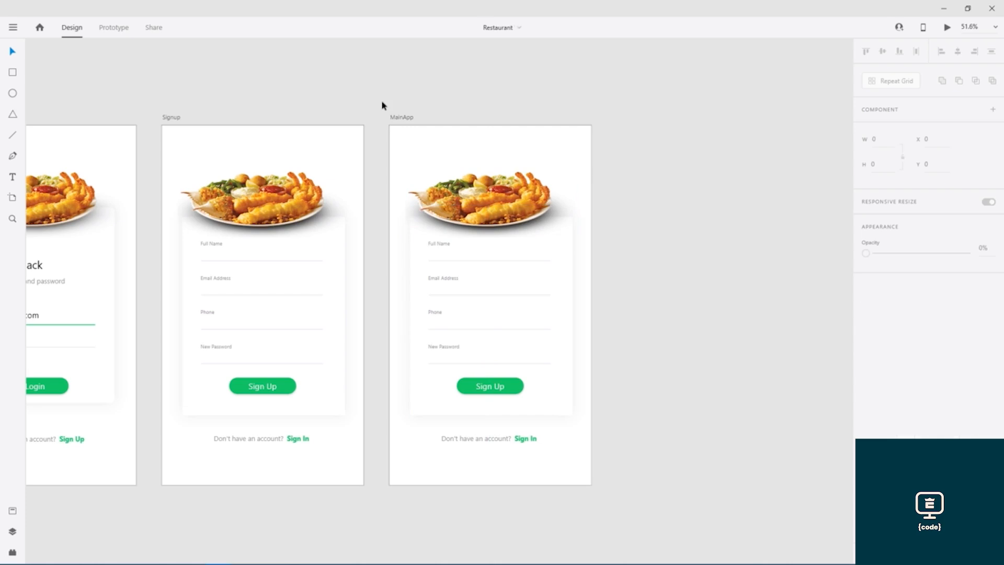
Delete the food plate image from the MainApp artboard
left_click_drag(701, 278, 183, 226)
left_click_drag(463, 217, 240, 214)
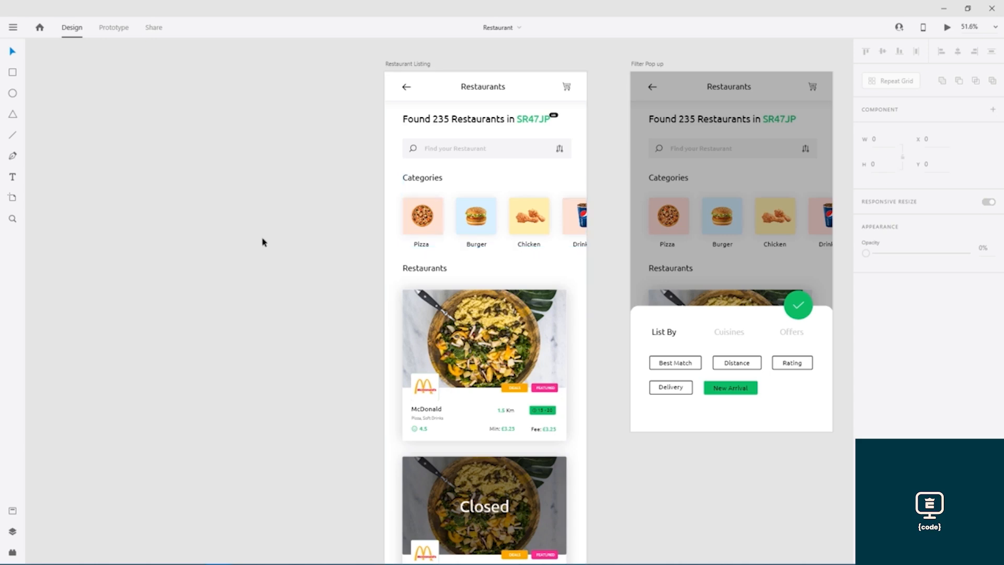
left_click_drag(246, 186, 651, 226)
left_click_drag(363, 199, 328, 193)
left_click_drag(807, 101, 529, 86)
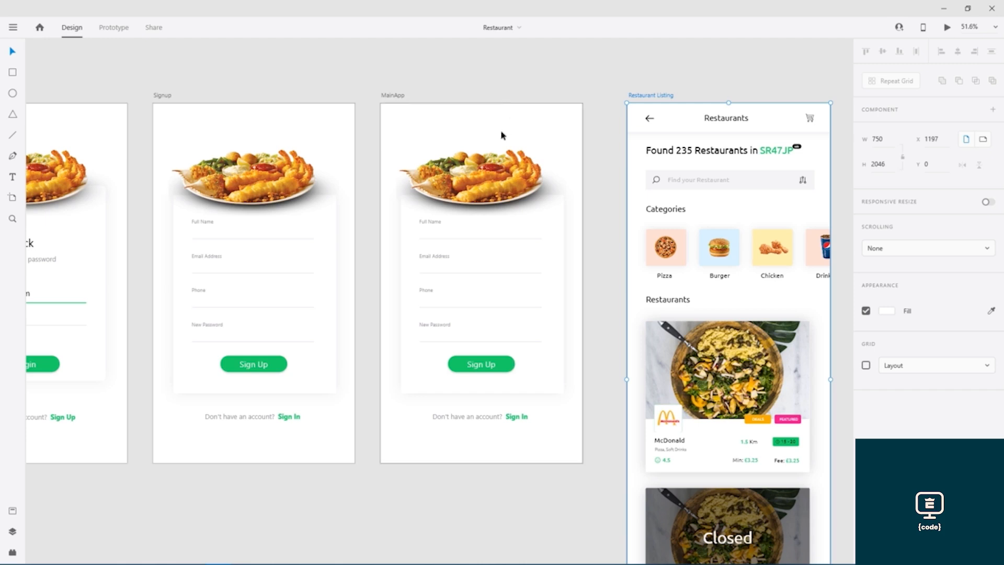
left_click(496, 186)
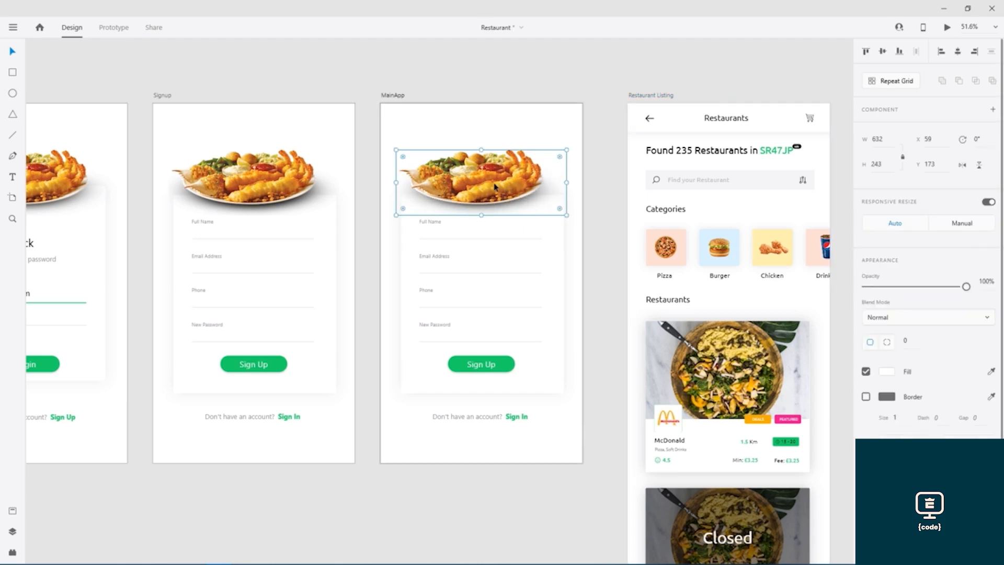
key("Delete")
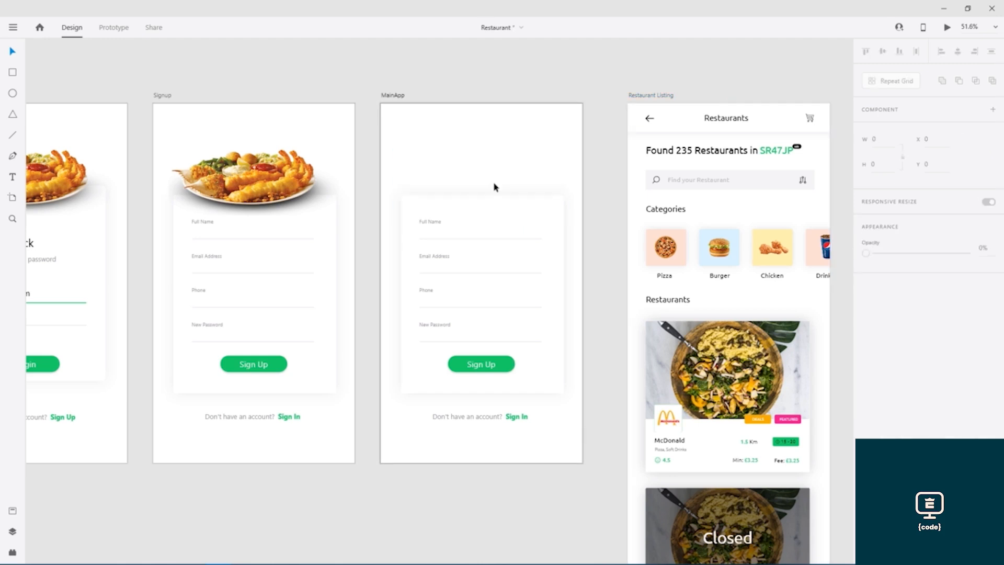
left_click(270, 184)
key("Escape")
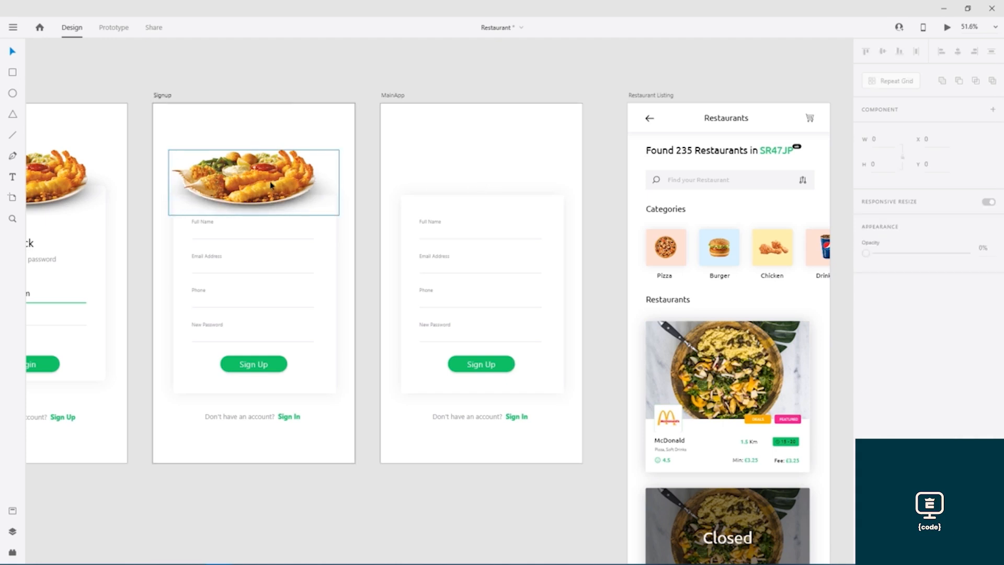
left_click_drag(251, 78, 545, 81)
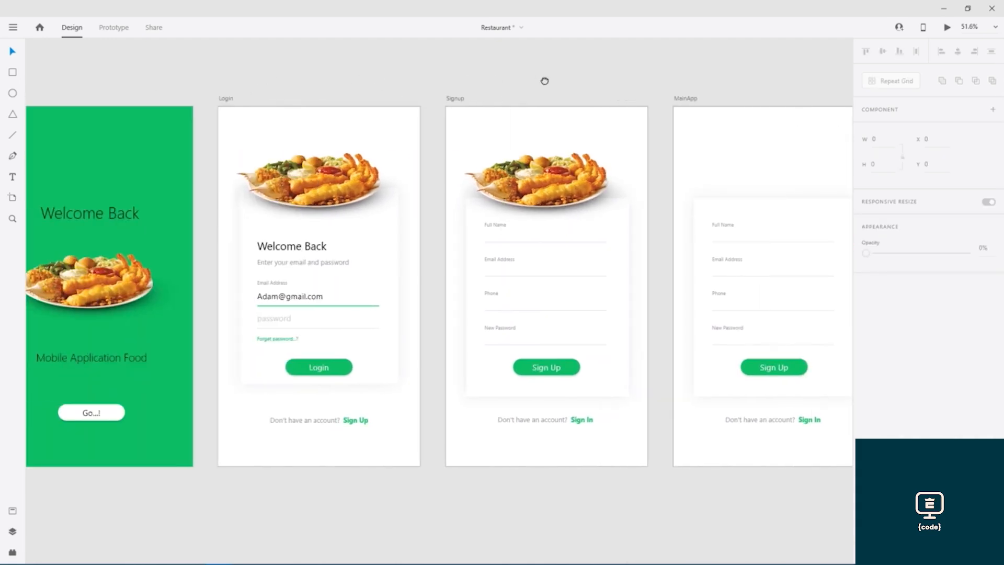
left_click(296, 171)
key("Delete")
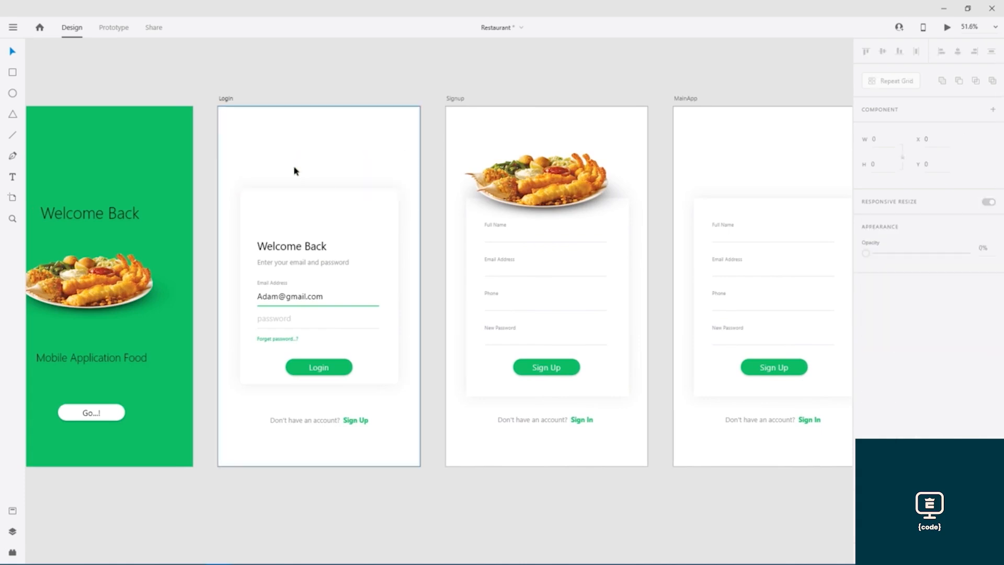
key("ctrl+z")
Clear the remaining sign-up form, button and sign-in text from the MainApp artboard and save the file
key("ctrl+s")
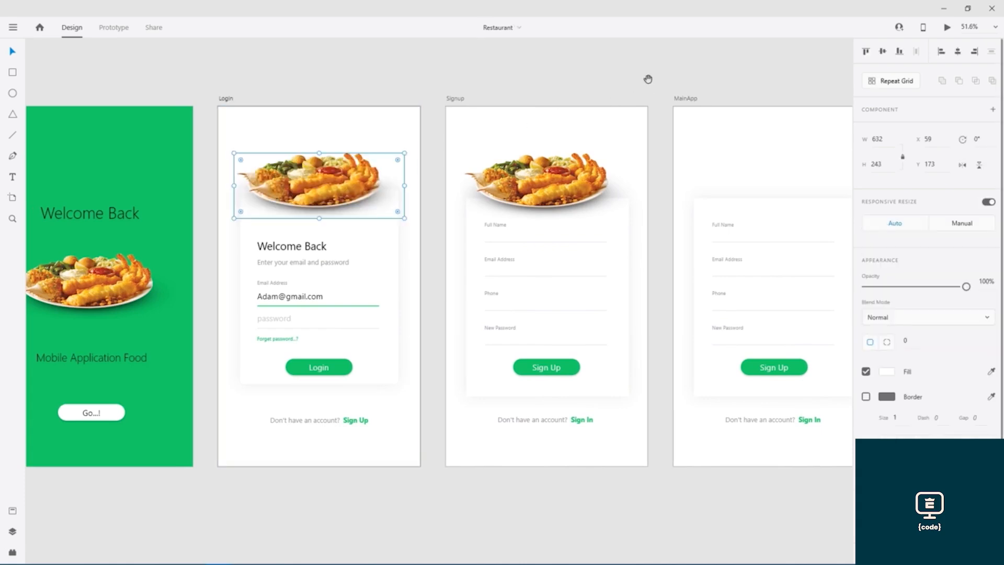
left_click_drag(648, 78, 327, 80)
left_click_drag(515, 85, 455, 88)
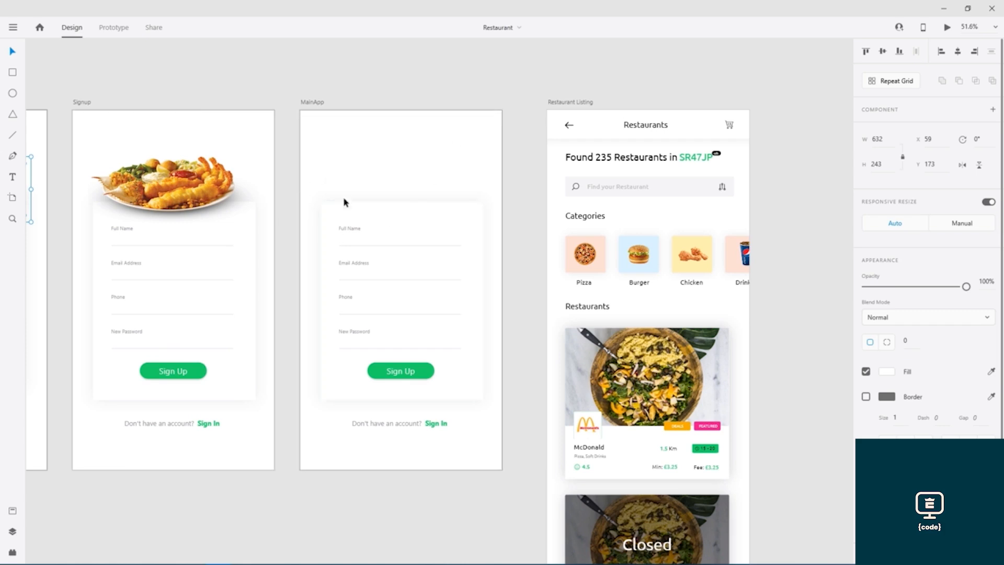
left_click_drag(292, 188, 444, 442)
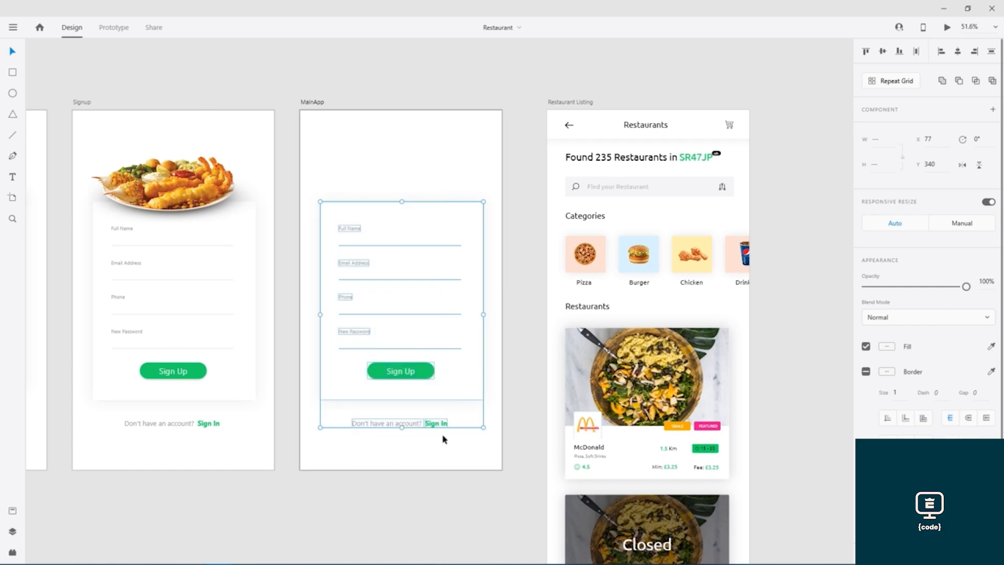
key("Delete")
key("ctrl+s")
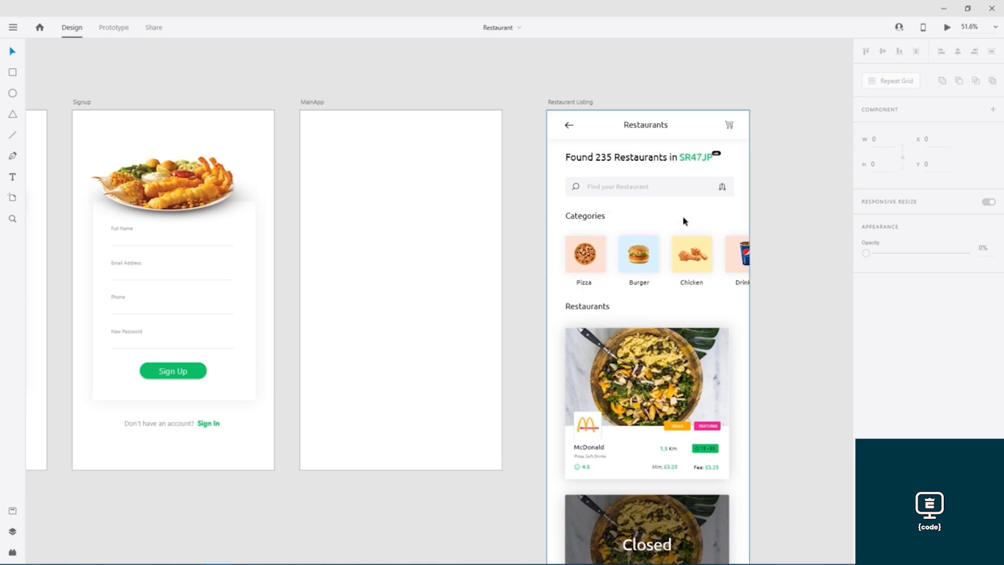
Check the fill colour of the Restaurant Listing background
left_click(662, 210)
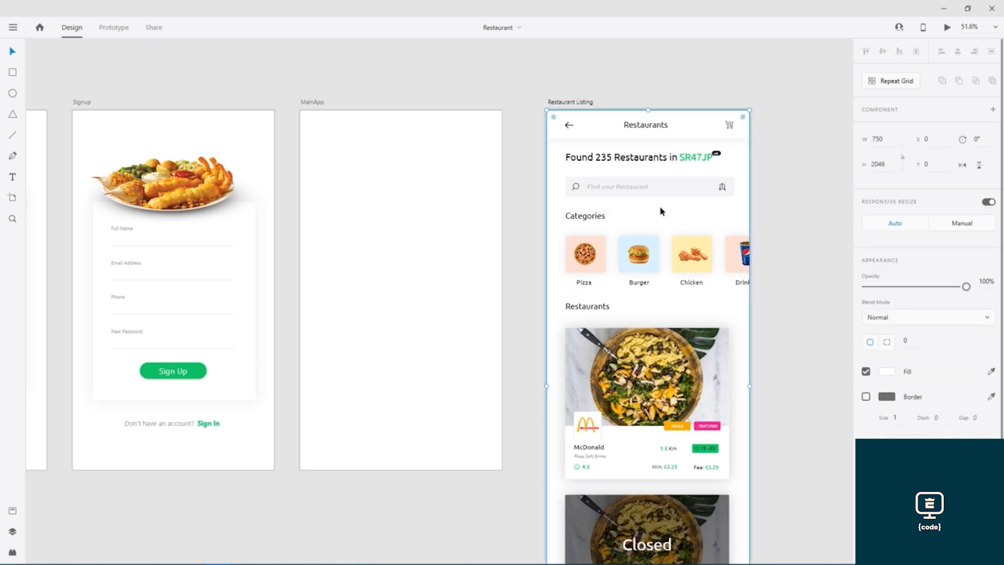
left_click(889, 373)
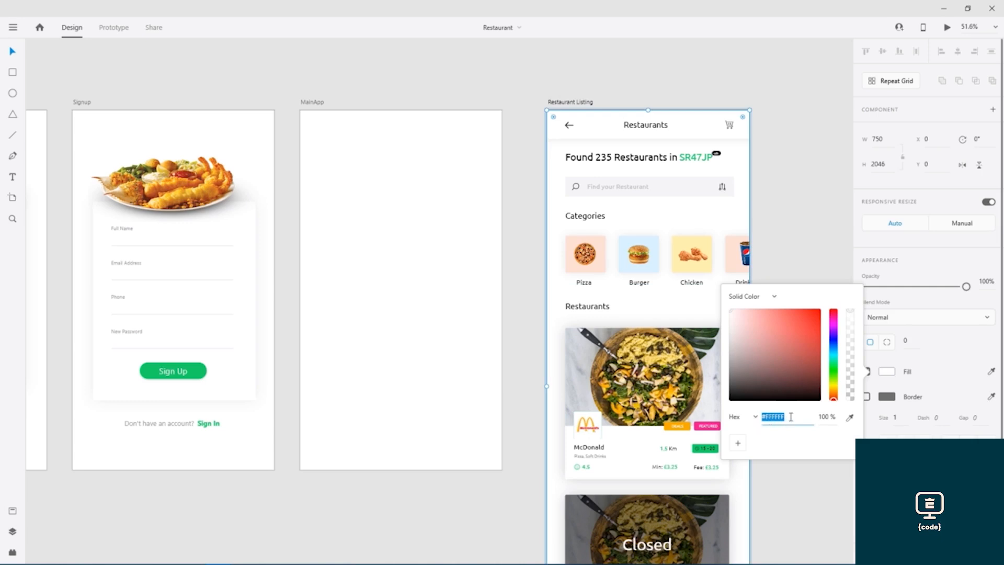
left_click(797, 189)
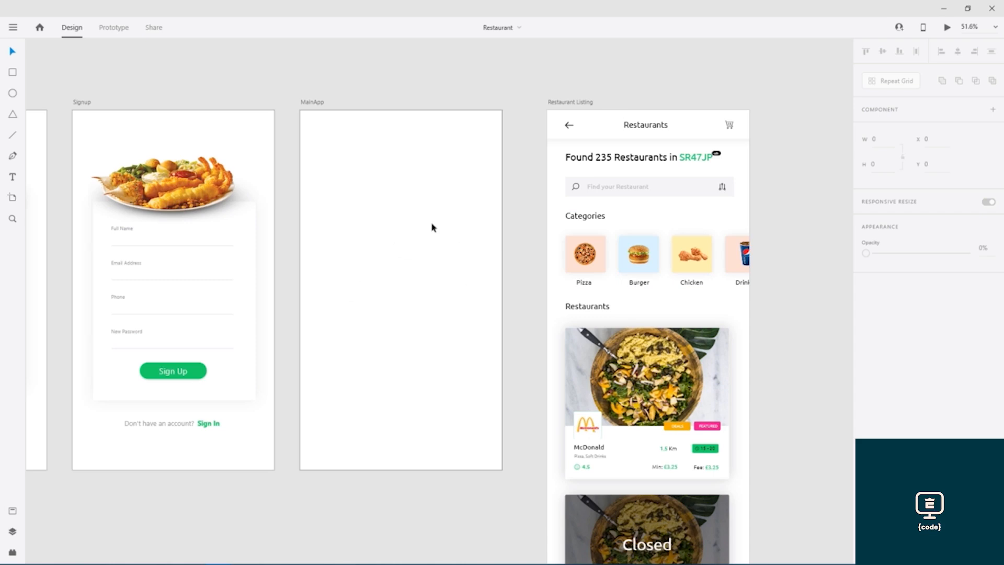
Duplicate the food plate image from Signup into the same place on the MainApp artboard and save the file
left_click(187, 187)
left_click_drag(187, 187, 413, 193)
key("ctrl+s")
left_click(516, 276)
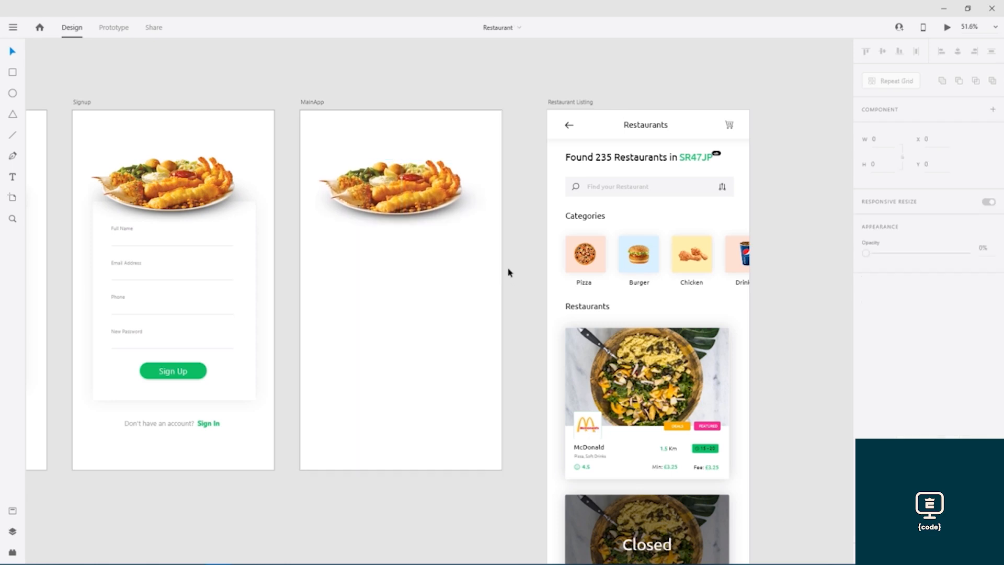
Select the Pizza, Burger, Chicken and Drink tiles together inside the Categories group of Restaurant Listing
left_click(596, 270)
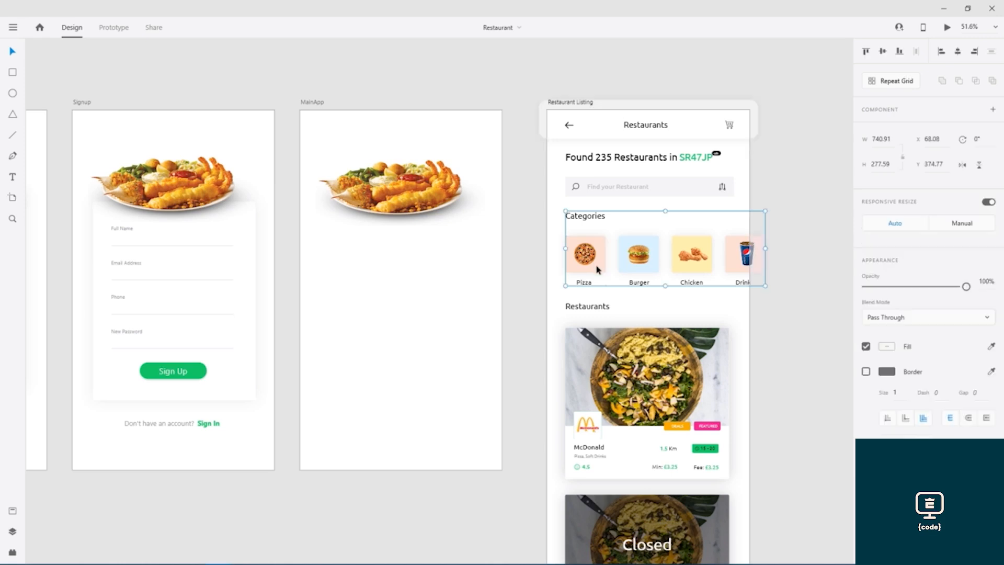
double_click(596, 270)
left_click(628, 271, "shift")
left_click(687, 271, "shift")
left_click(734, 270, "shift")
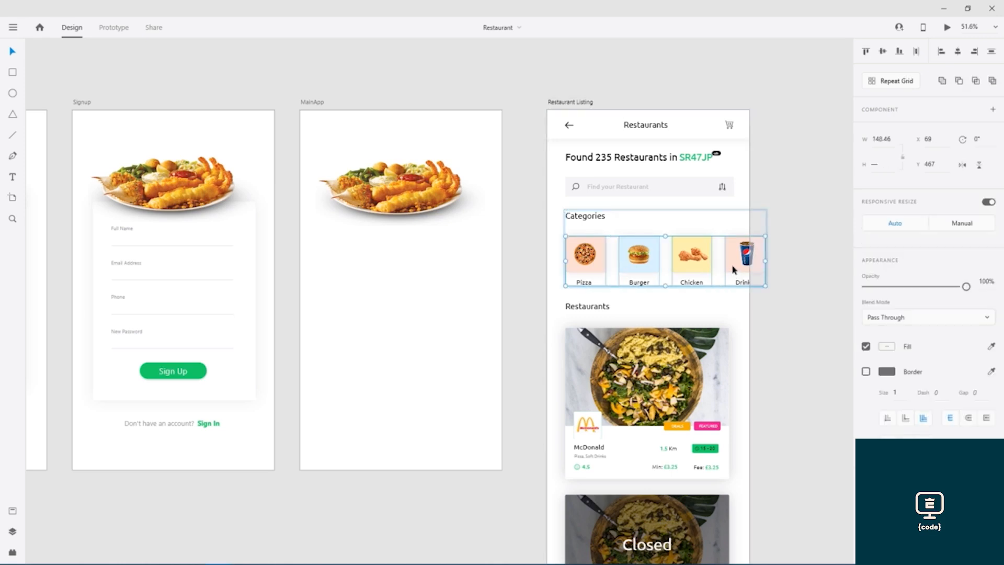
Try to duplicate the four selected category tiles directly from Restaurant Listing onto the MainApp artboard
left_click_drag(734, 271, 469, 267)
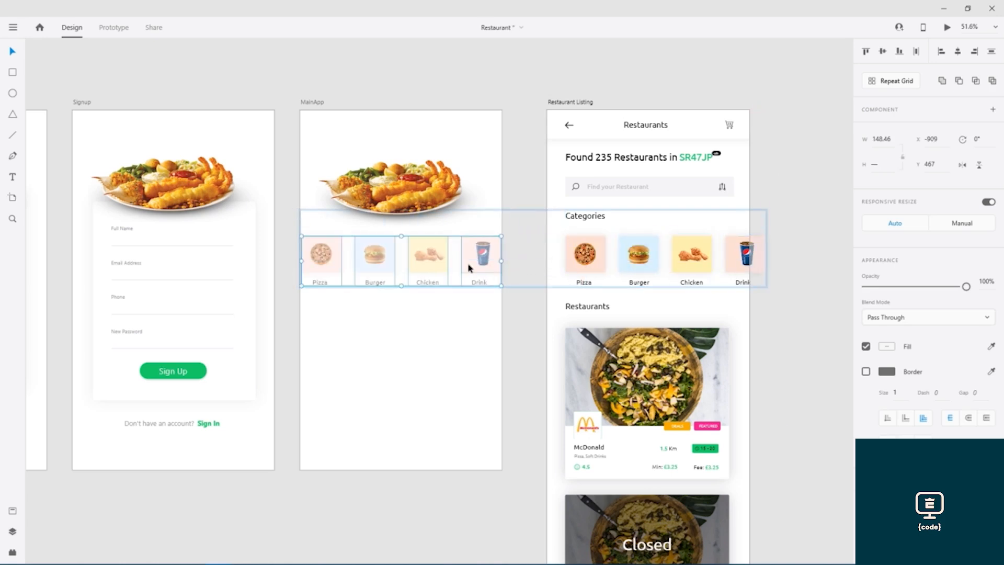
left_click(451, 322)
left_click(577, 270)
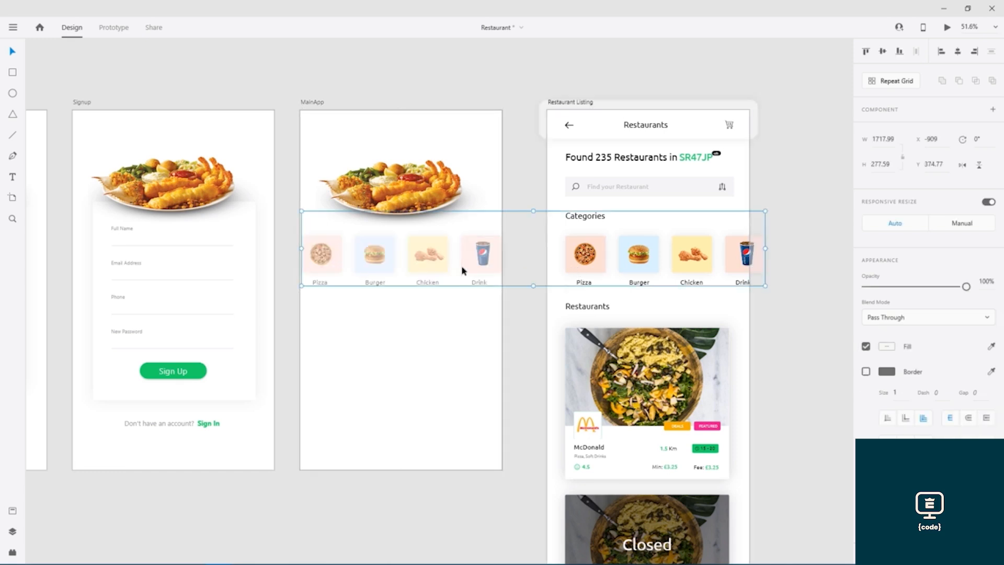
key("ctrl+z")
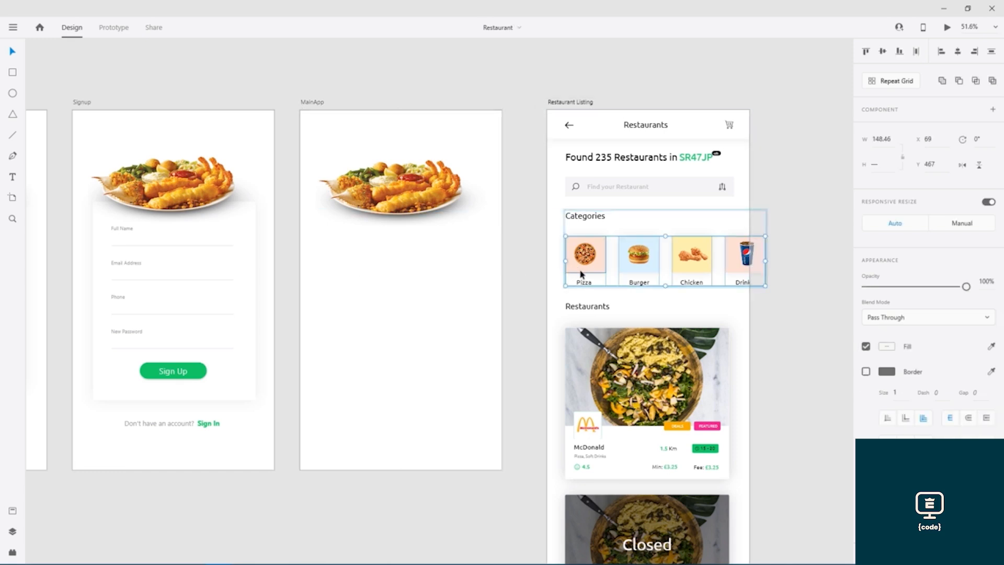
Copy the four selected category tiles into the MainApp artboard and shift them so the row fits within its width
key("ctrl+c")
left_click(644, 419)
left_click(419, 279)
key("ctrl+v")
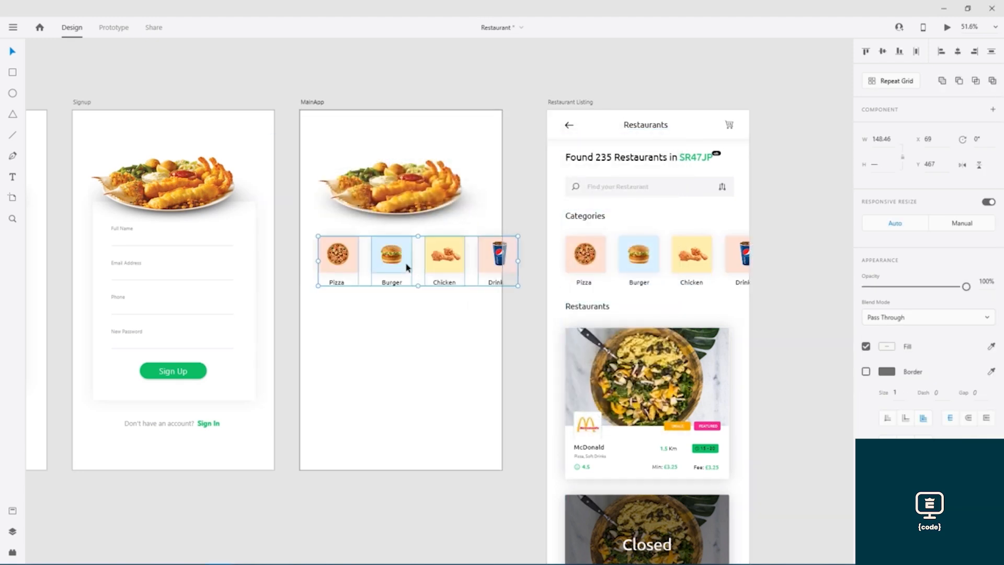
left_click_drag(397, 267, 389, 269)
left_click(403, 335)
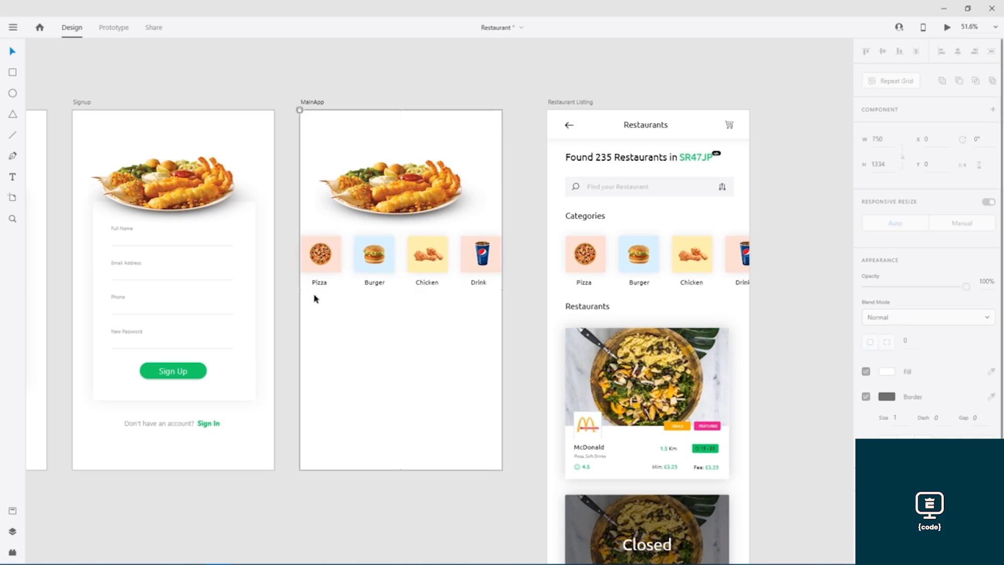
scroll(299, 266, "up", 5)
left_click(519, 294)
left_click_drag(517, 289, 532, 281)
key("ctrl+z")
left_click_drag(596, 230, 476, 305)
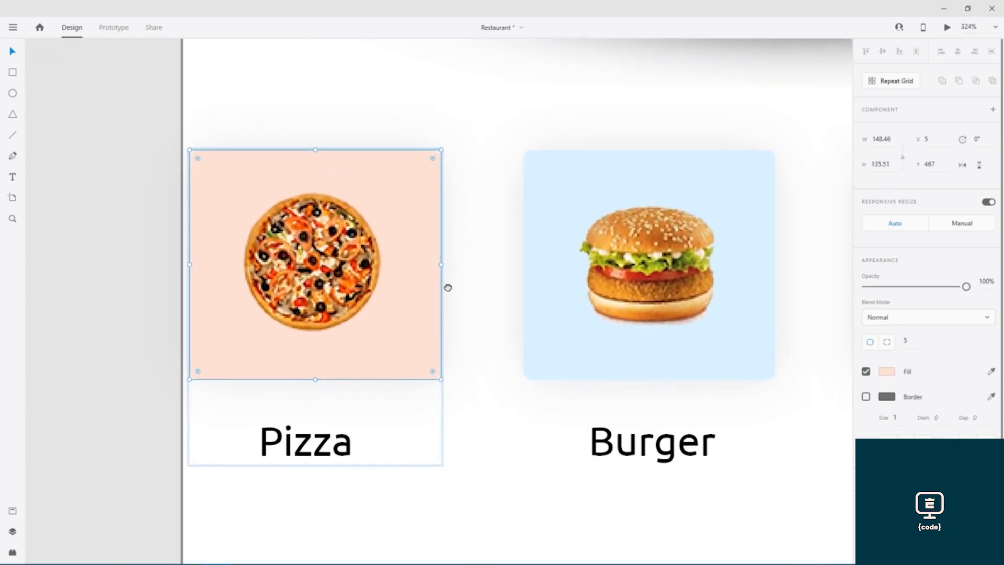
scroll(438, 281, "down", 5)
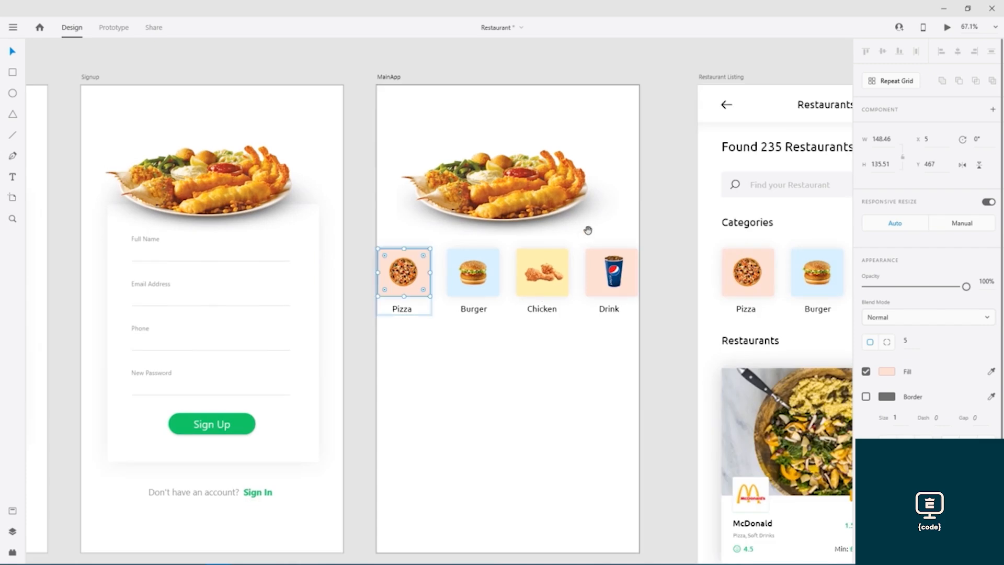
Rearrange the MainApp tiles into a two-by-two grid with Pizza and Burger above Chicken and Drink
left_click_drag(588, 230, 538, 234)
scroll(444, 282, "up", 4)
scroll(447, 286, "down", 3)
left_click_drag(665, 261, 494, 333)
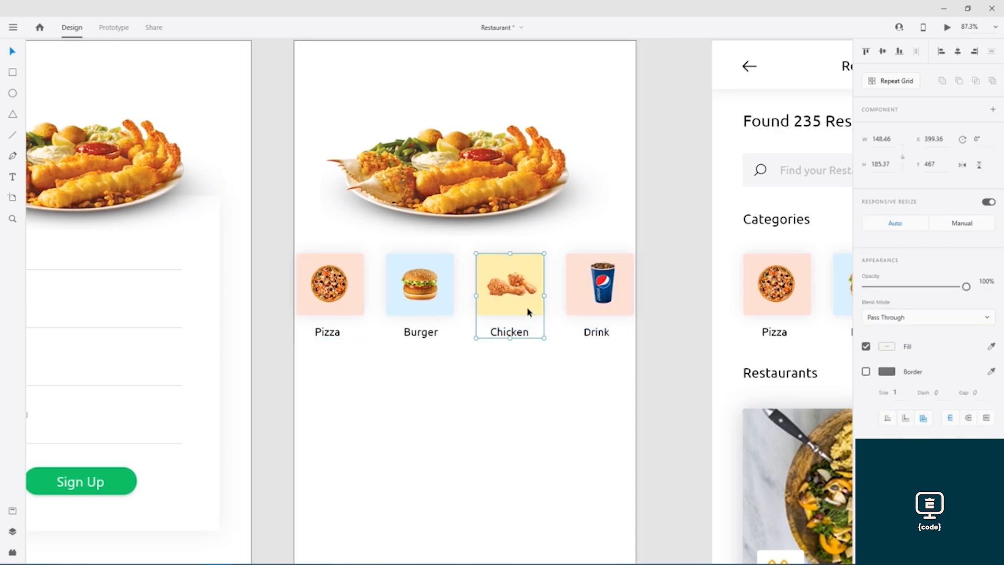
left_click(554, 333)
left_click(587, 332)
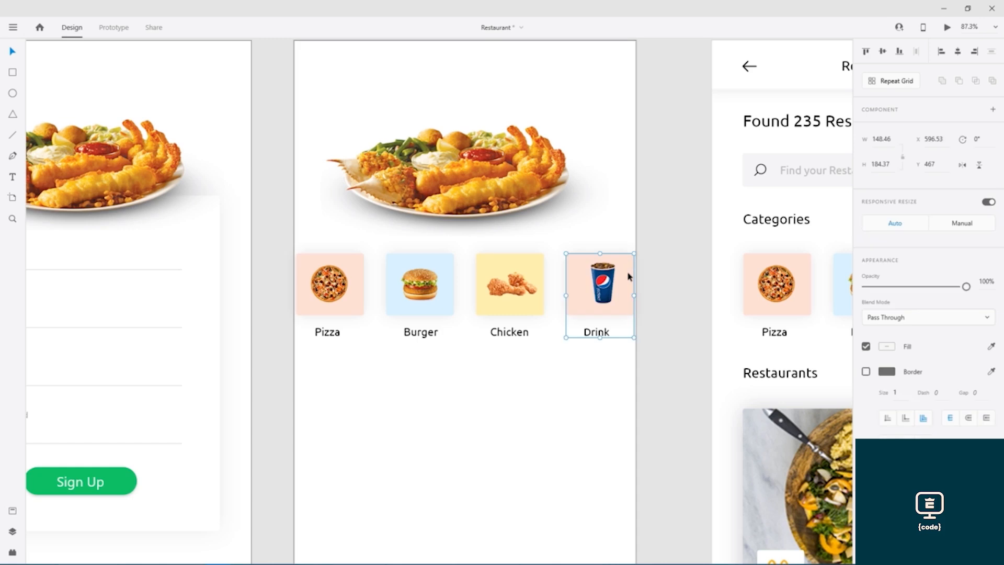
left_click_drag(622, 294, 580, 407)
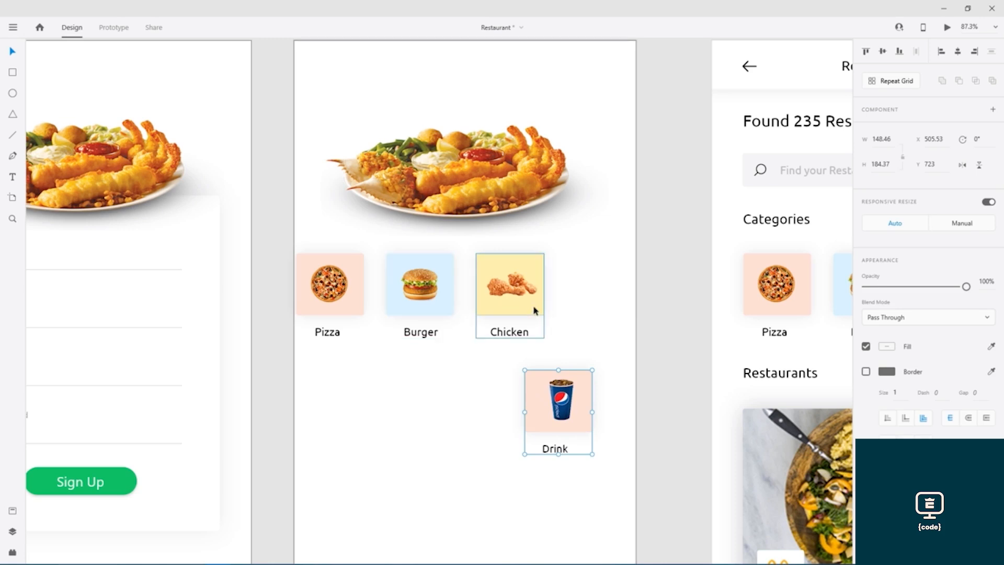
left_click_drag(534, 310, 421, 429)
left_click_drag(444, 307, 583, 302)
left_click_drag(361, 303, 425, 307)
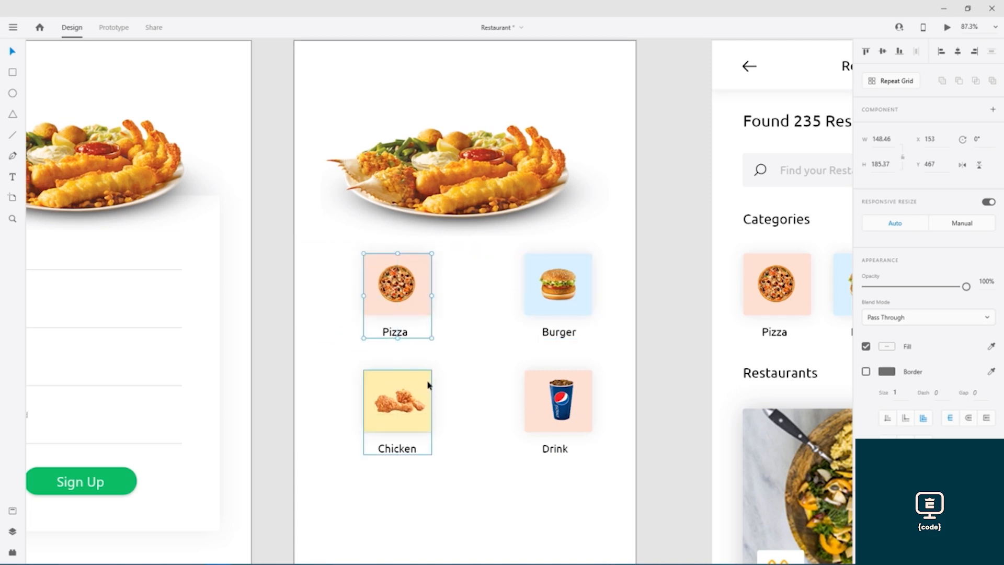
Tighten the tile grid by moving Chicken and Drink up and the Burger and Drink column closer to the other column
left_click_drag(429, 382, 430, 368)
left_click_drag(586, 385, 587, 369)
left_click(585, 268)
left_click(587, 376, "shift")
left_click_drag(574, 385, 528, 387)
Enlarge all four tiles together and centre them beneath the food plate image, saving the file before resizing
left_click(423, 303, "shift")
left_click_drag(423, 368, 441, 376)
key("ctrl+s")
left_click_drag(550, 450, 623, 531)
left_click_drag(614, 475, 576, 459)
left_click(680, 351)
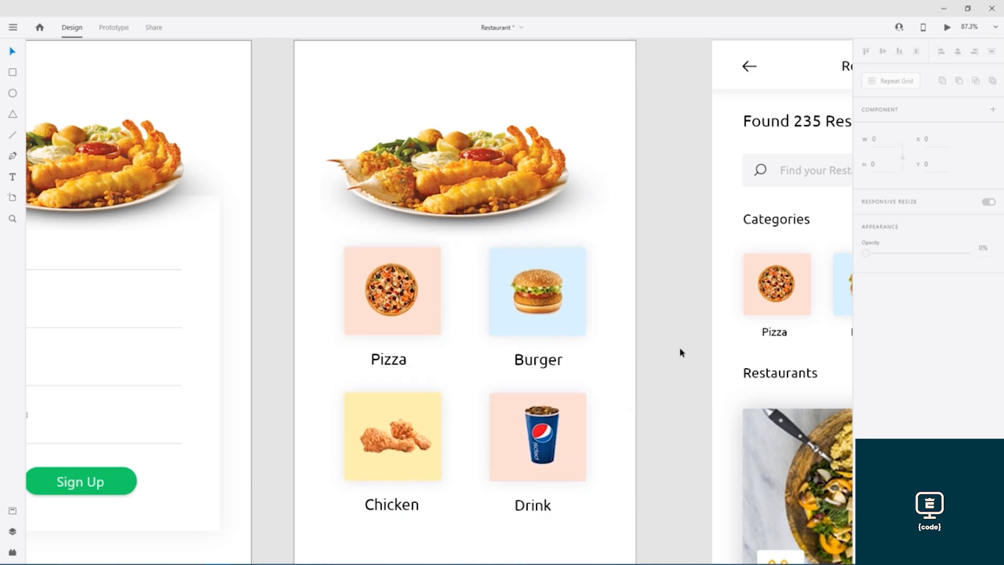
Try to copy the white rounded header bar from Restaurant Listing onto the MainApp artboard
scroll(680, 349, "down", 4)
left_click_drag(682, 330, 508, 309)
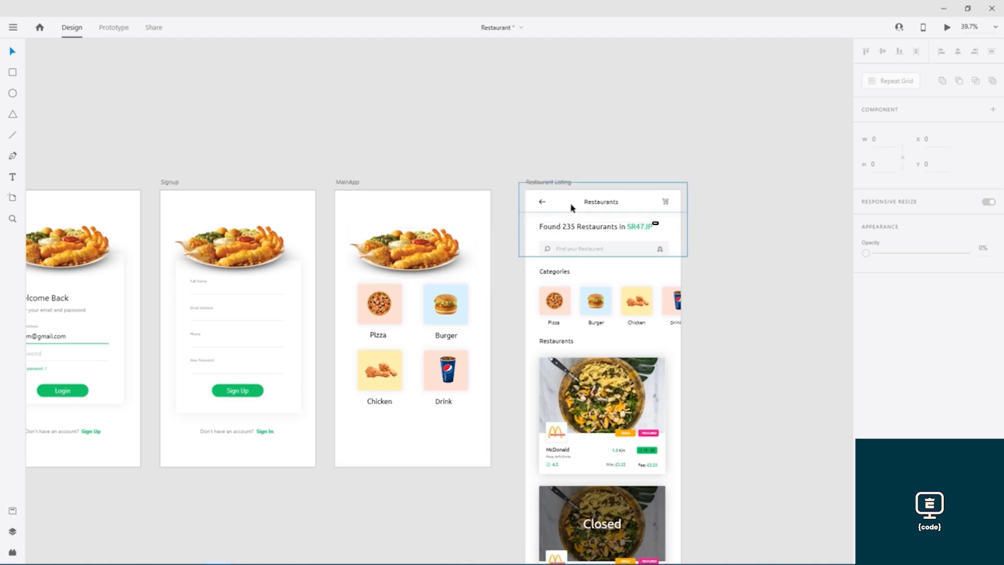
scroll(571, 207, "up", 1)
scroll(571, 206, "up", 5)
left_click_drag(645, 233, 422, 215)
left_click(743, 208)
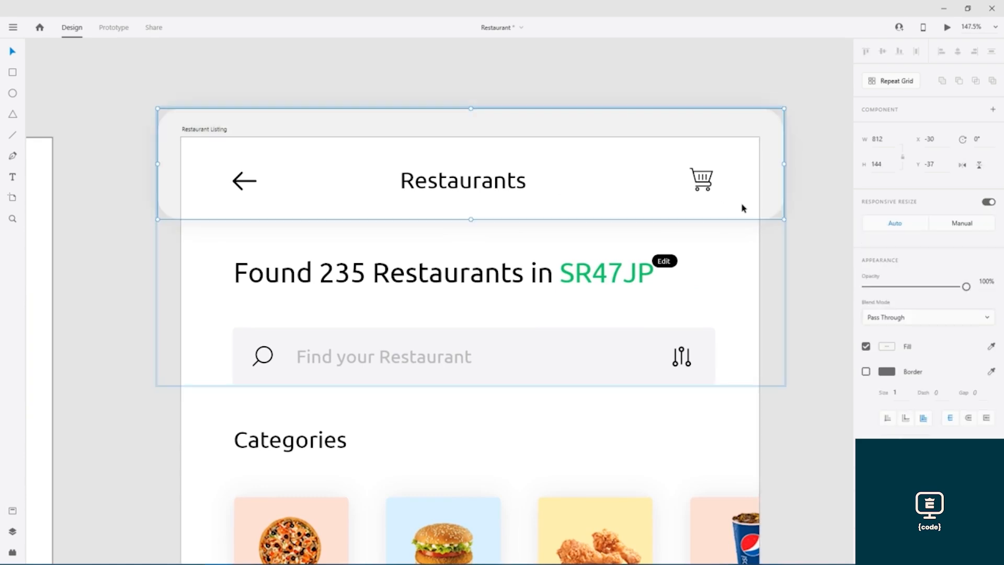
double_click(745, 210)
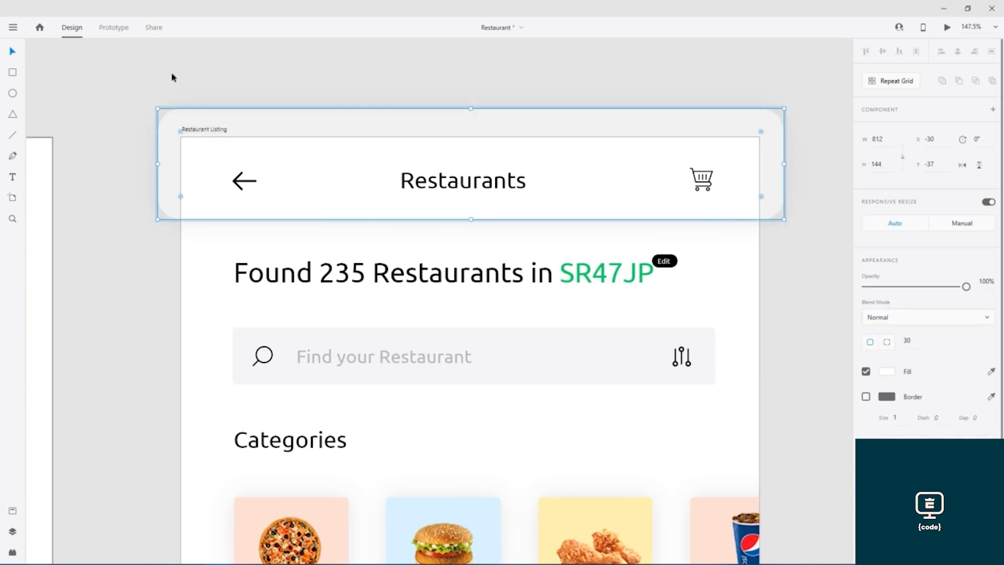
left_click_drag(189, 71, 587, 94)
left_click_drag(766, 212, 285, 209)
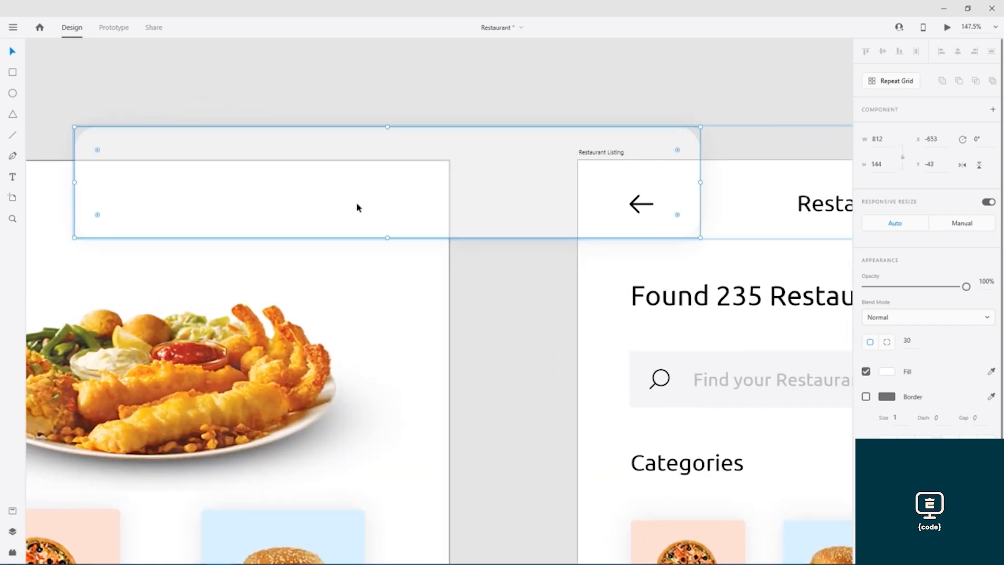
key("ctrl+z")
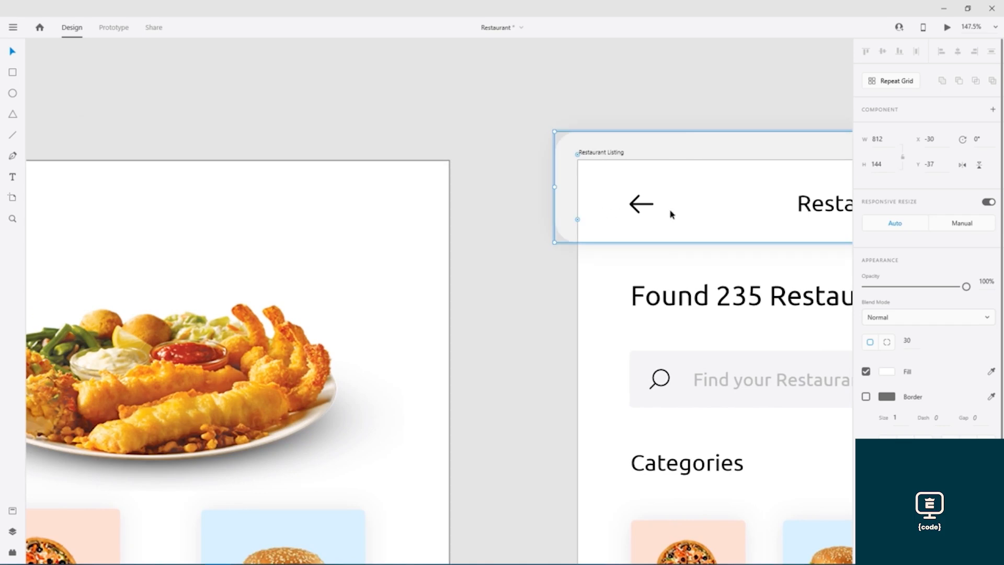
left_click_drag(676, 211, 51, 216)
key("Delete")
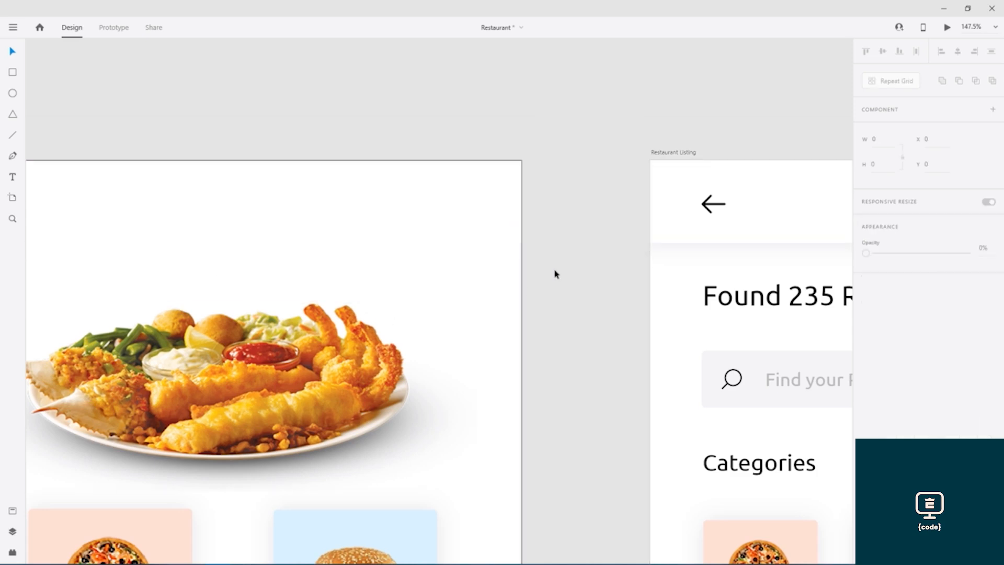
Undo the misplaced header bar copies on MainApp and dismiss the clipboard download dialog without downloading anything
key("ctrl+z")
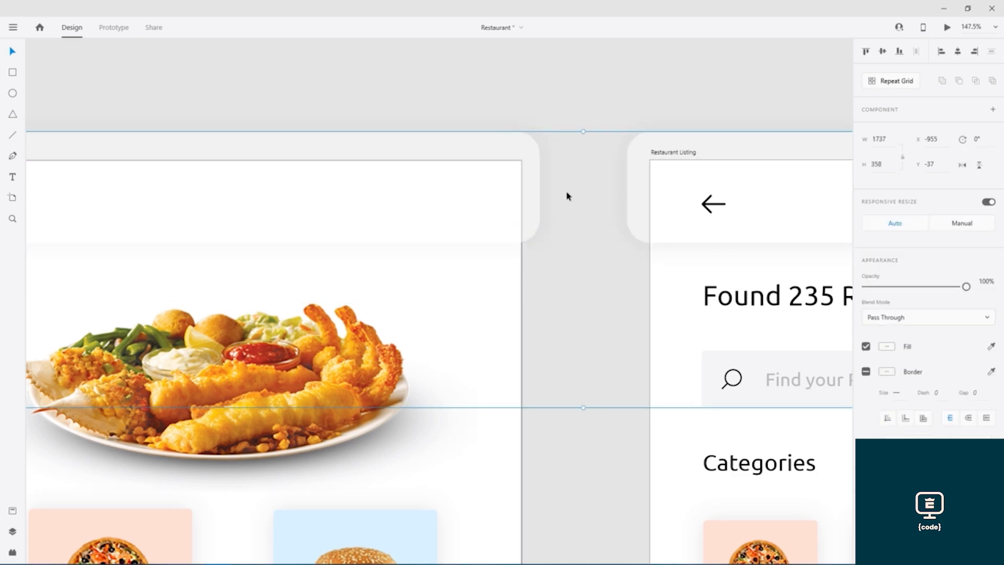
left_click(533, 194)
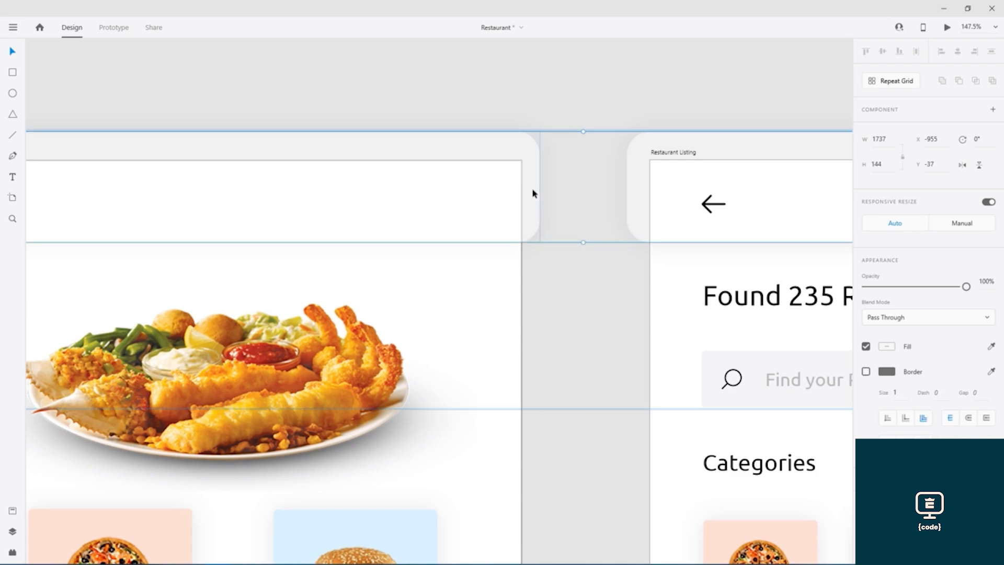
key("ctrl+z")
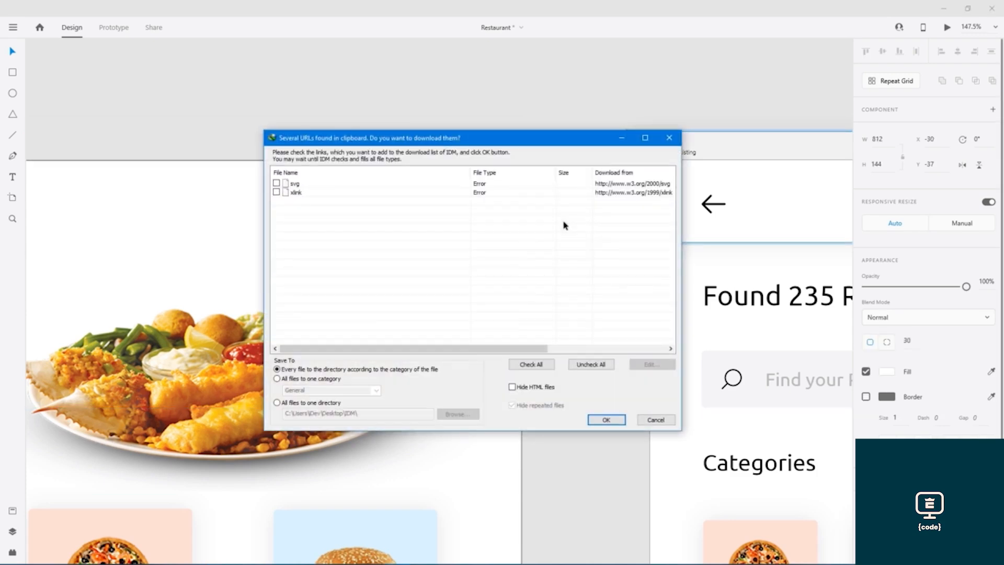
left_click(654, 420)
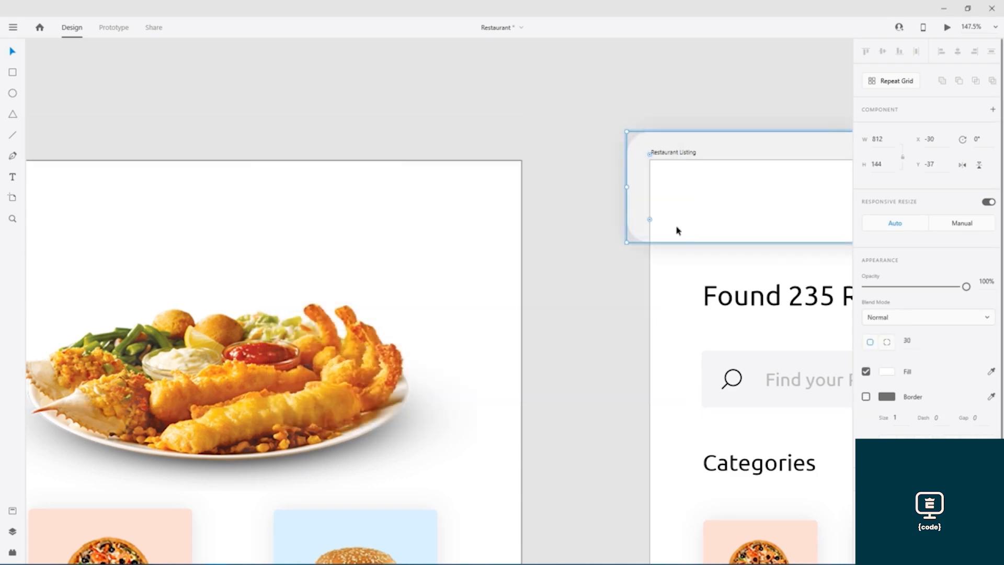
Try to position a copy of the Restaurant Listing header bar across the top of the MainApp artboard
left_click_drag(770, 193, 466, 218)
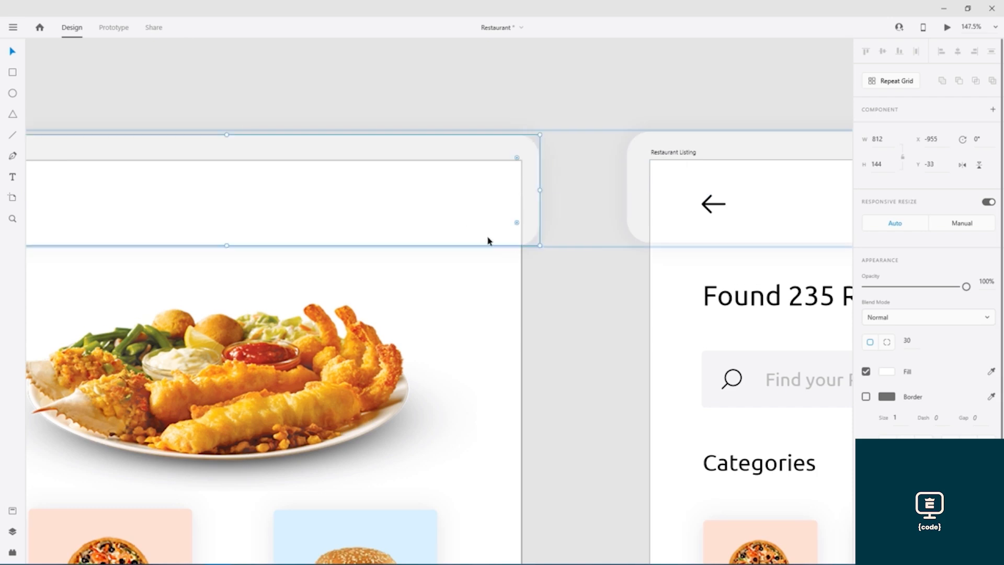
left_click(568, 361)
key("ctrl+z")
key("ctrl+z")
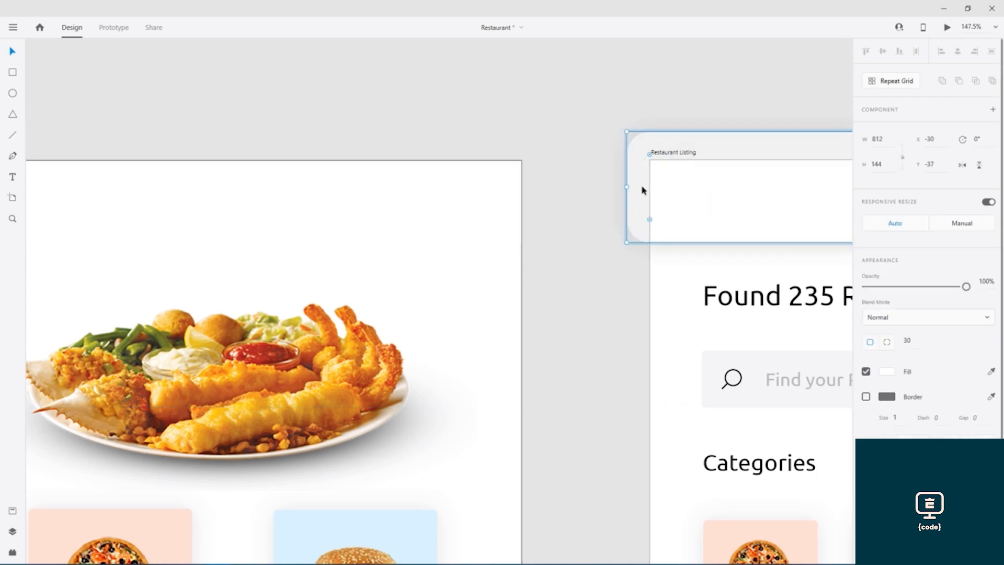
Transfer the white rounded header bar from Restaurant Listing through the clipboard and paste it at the top of MainApp
key("ctrl+x")
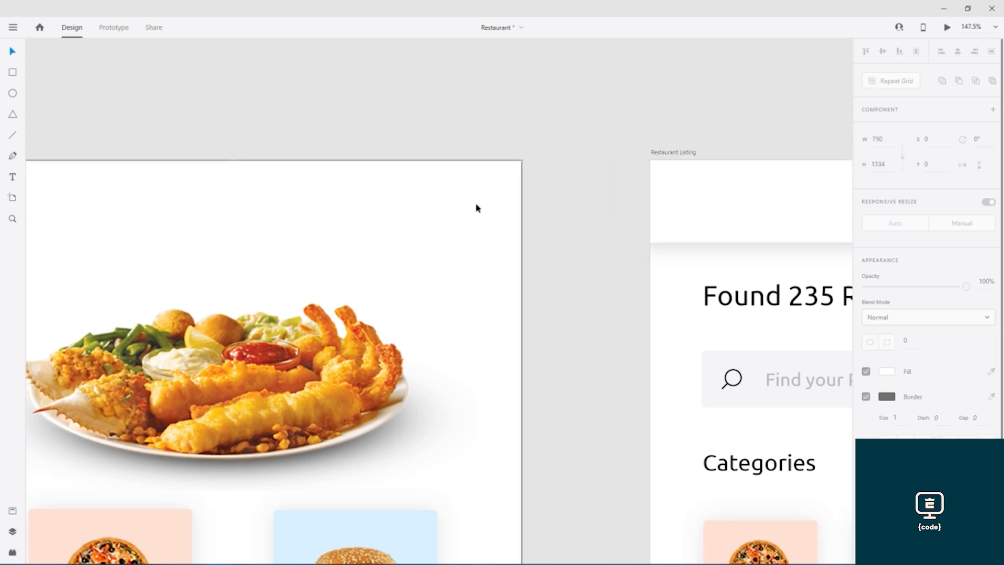
key("ctrl+v")
scroll(553, 283, "down", 5)
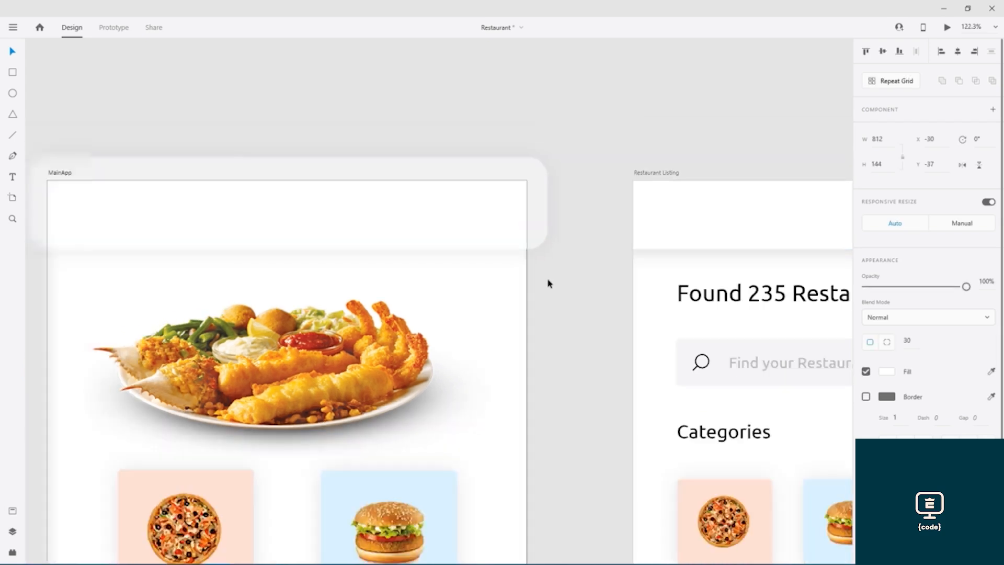
left_click_drag(569, 260, 581, 168)
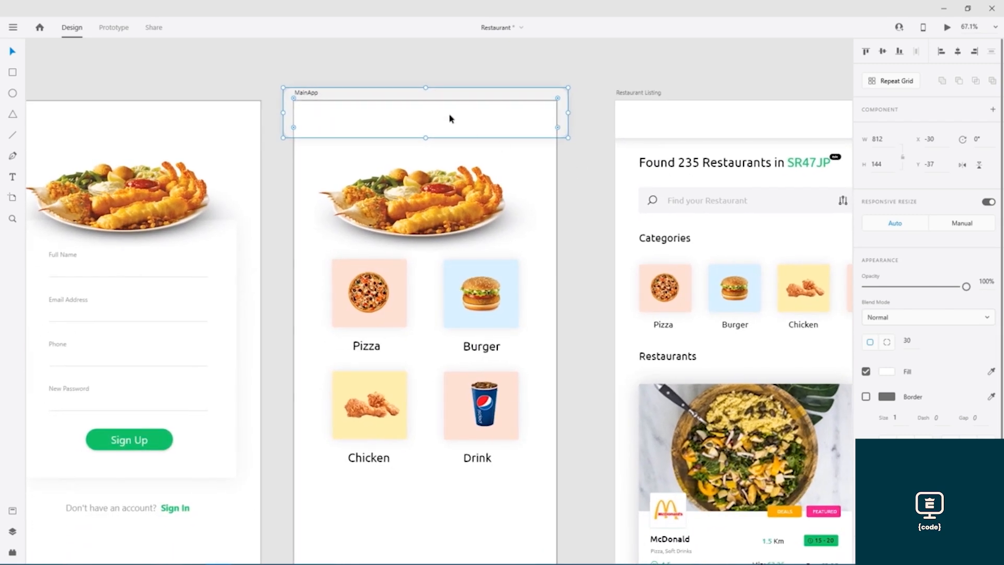
key("ctrl+x")
key("ctrl+v")
left_click(579, 156)
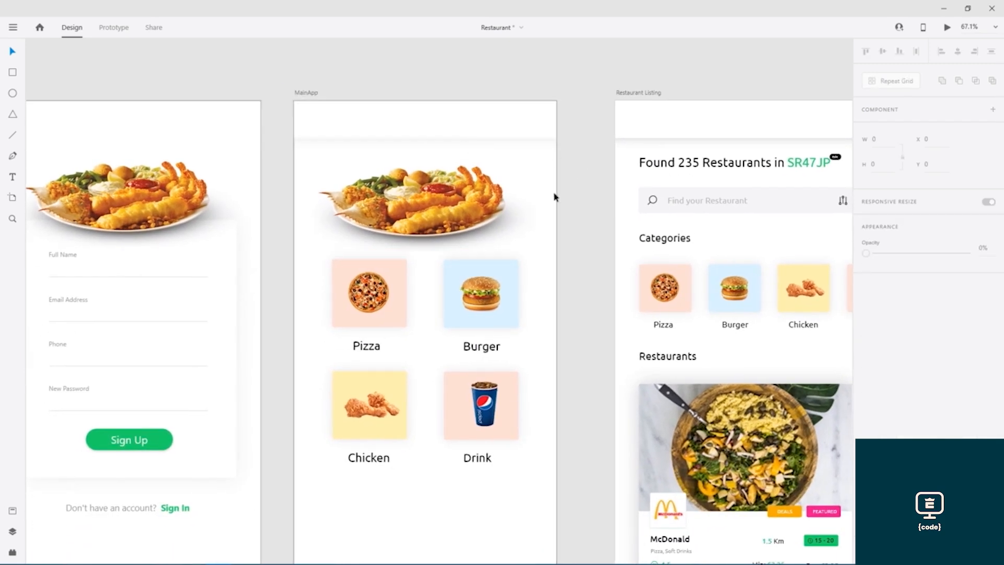
left_click_drag(589, 167, 558, 231)
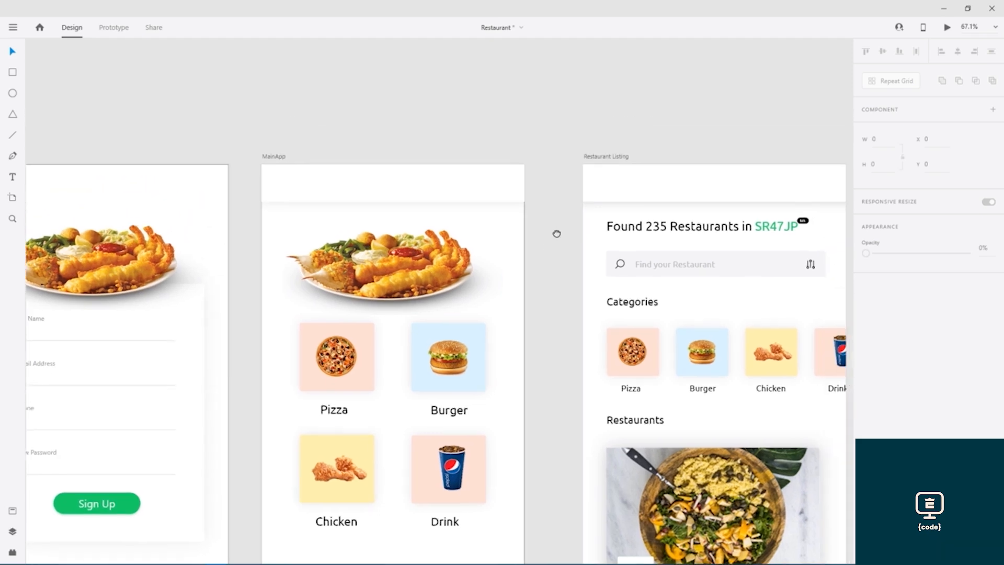
Examine up close where MainApp's header bar meets the dark line along the artboard's right edge
scroll(480, 219, "up", 5)
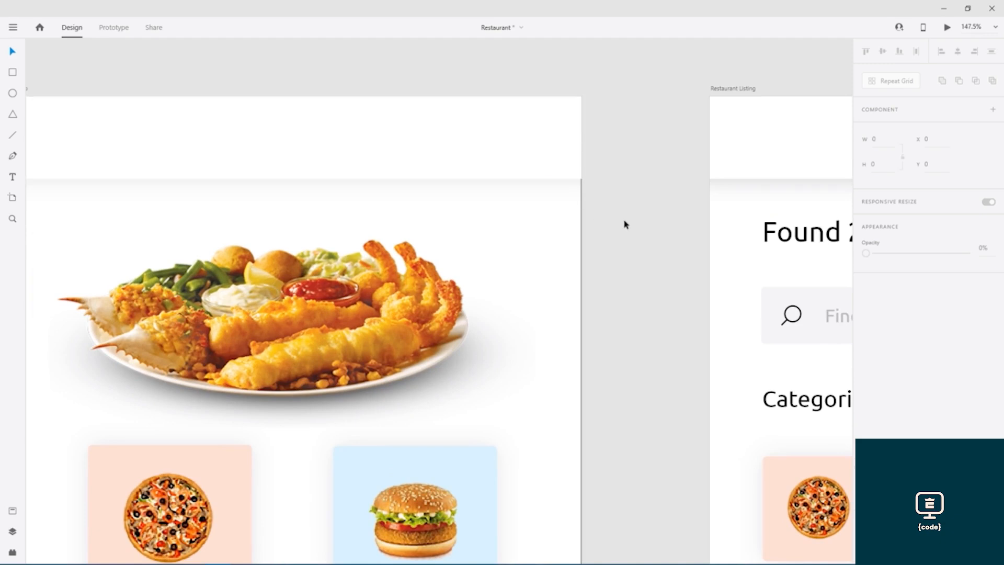
scroll(569, 199, "up", 7)
left_click_drag(690, 120, 675, 423)
left_click_drag(709, 217, 661, 369)
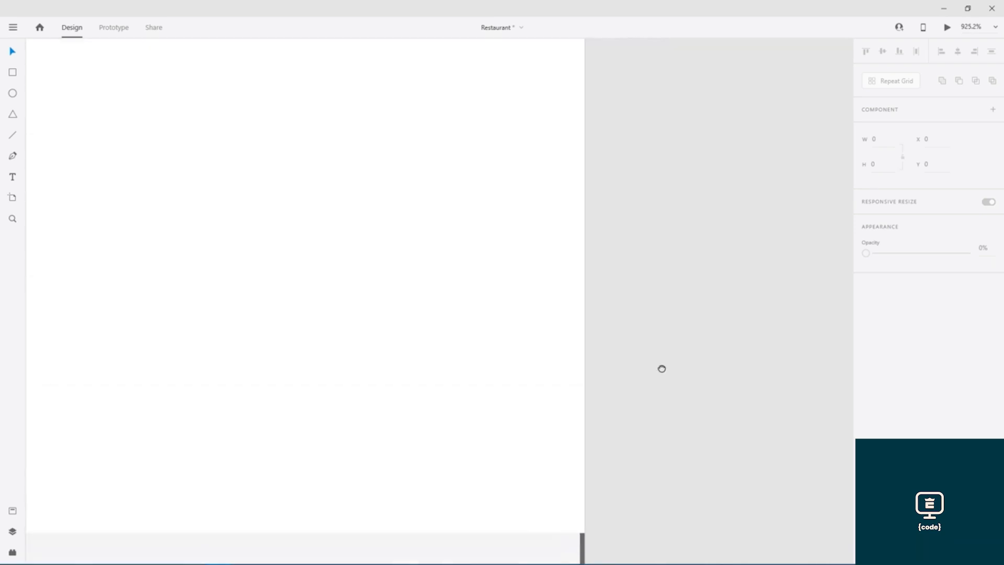
scroll(668, 312, "down", 1)
left_click_drag(672, 297, 671, 310)
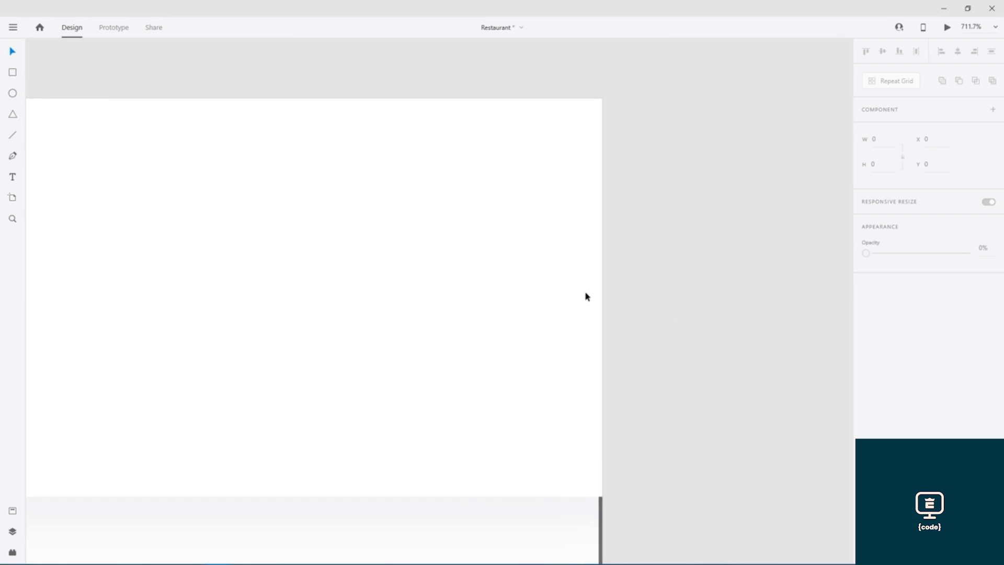
left_click(557, 288)
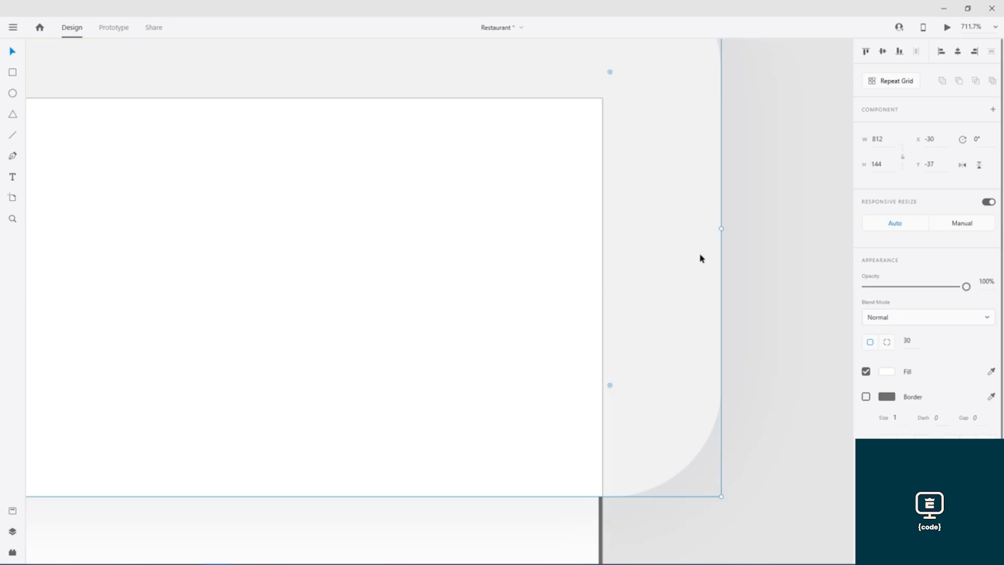
left_click(784, 246)
left_click_drag(800, 231, 209, 231)
left_click_drag(345, 262, 594, 167)
left_click_drag(352, 243, 523, 89)
Try to turn off the border of the locked background rectangle on MainApp
left_click(438, 329)
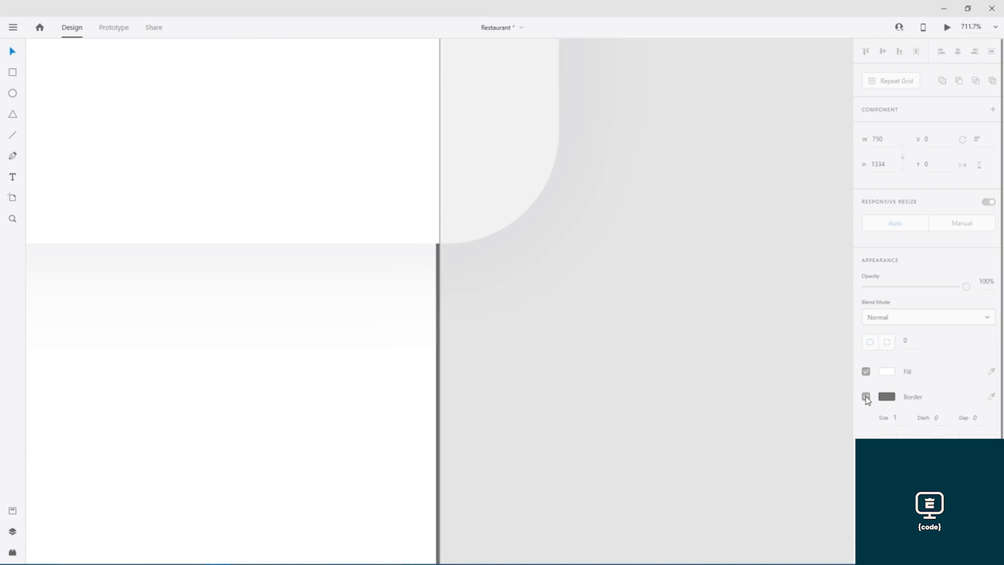
left_click(446, 332)
left_click(439, 333)
scroll(438, 333, "down", 10)
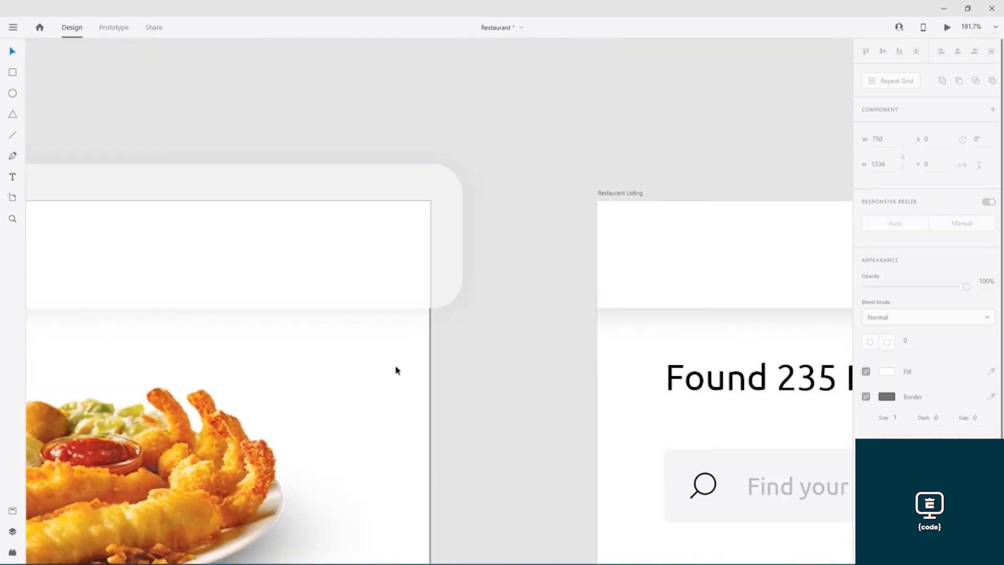
left_click_drag(459, 382, 574, 197)
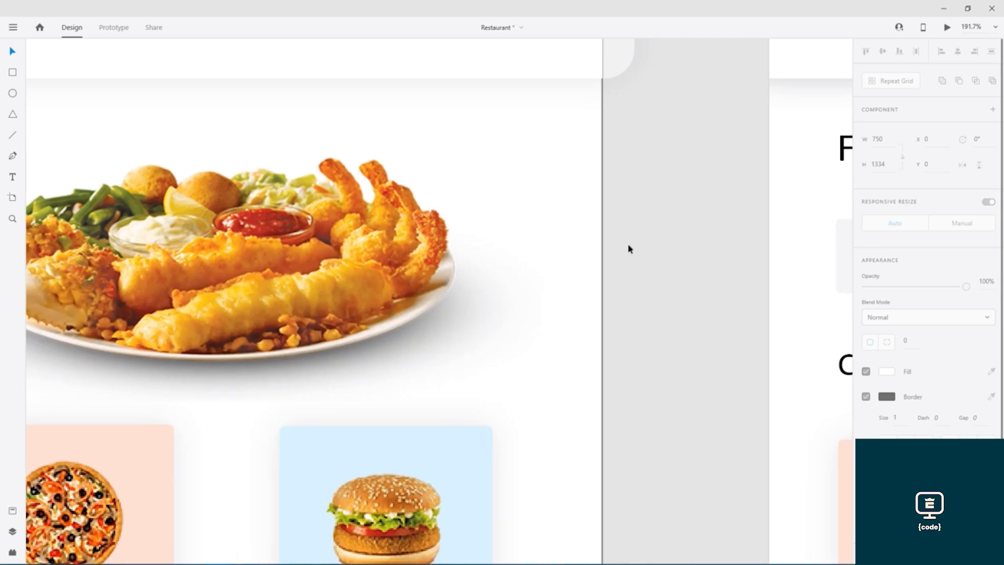
scroll(648, 251, "down", 5)
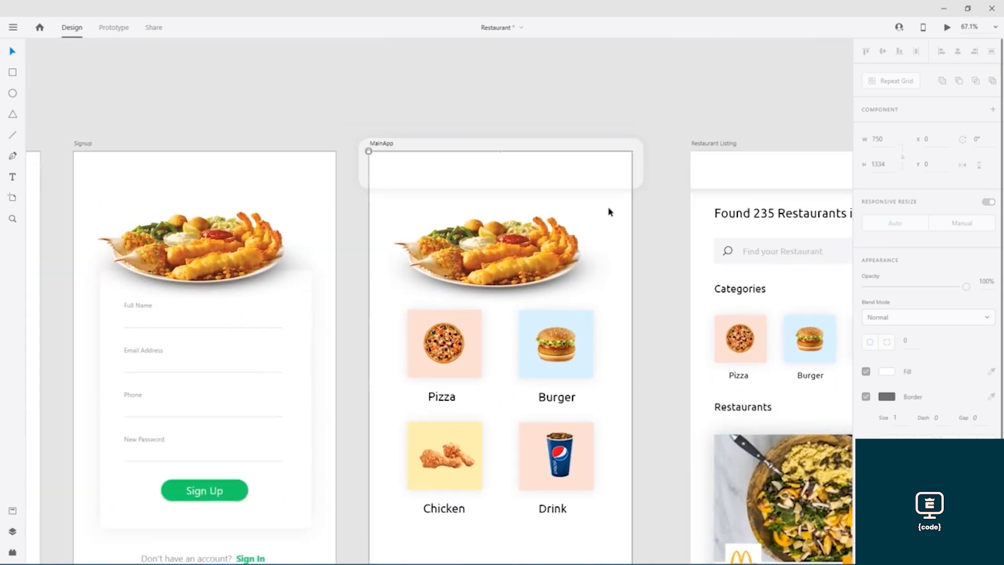
Lock the white header bar on the MainApp artboard
right_click(369, 153)
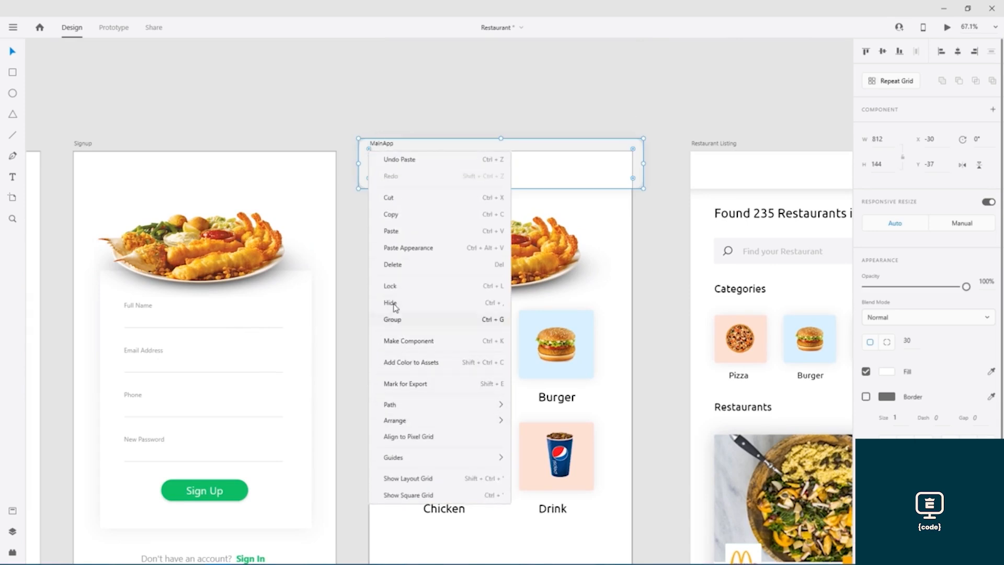
left_click(396, 286)
left_click(353, 217)
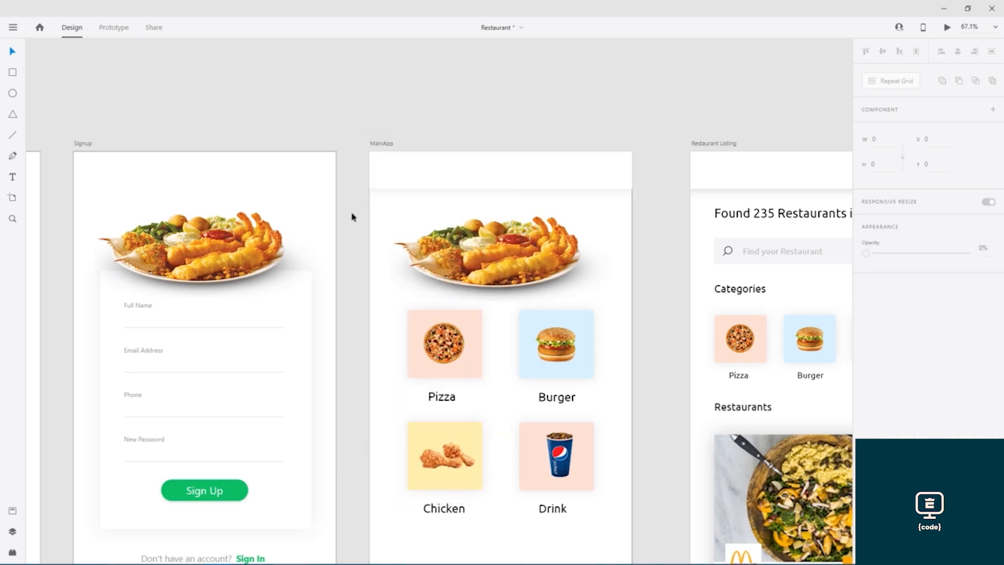
Unlock MainApp's background rectangle and turn off its border
left_click(393, 211)
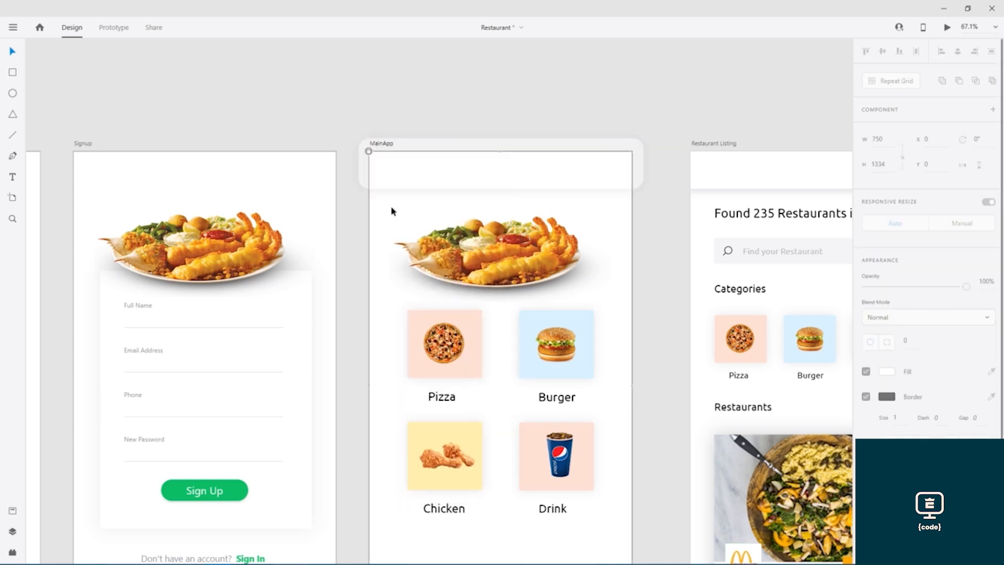
left_click(369, 152)
left_click(866, 396)
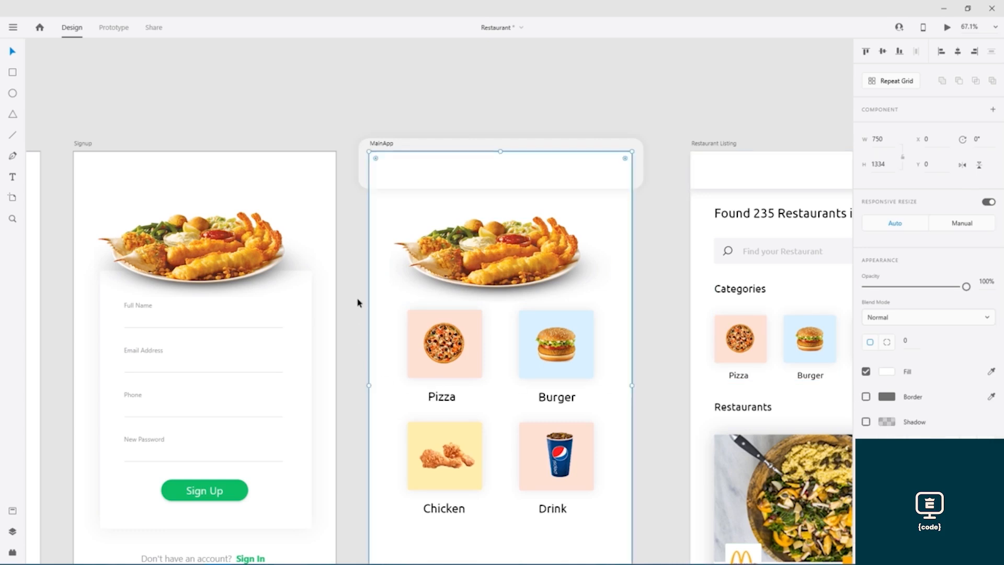
Unlock the Signup artboard's background rectangle, turn off its border and save the file
left_click(332, 235)
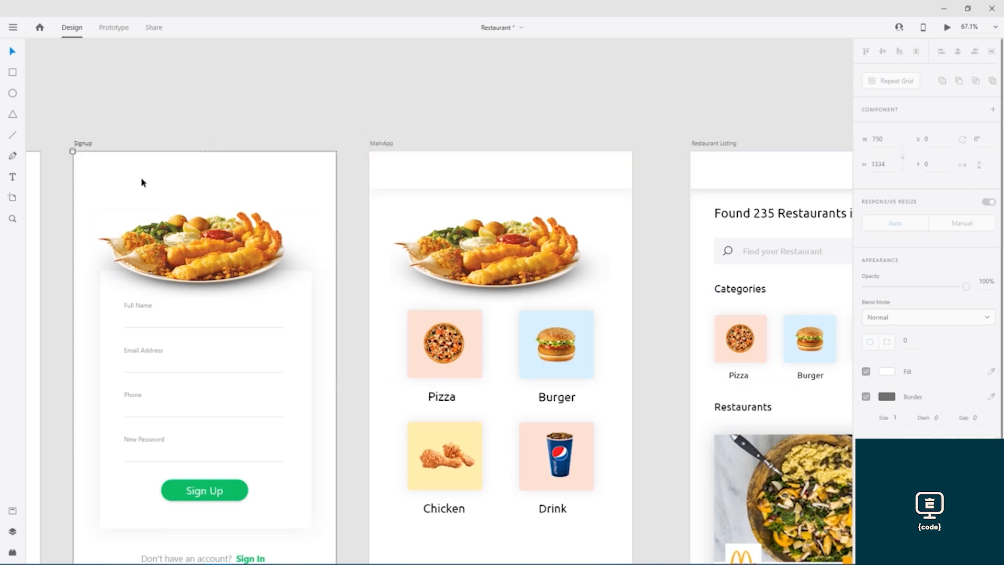
left_click(73, 152)
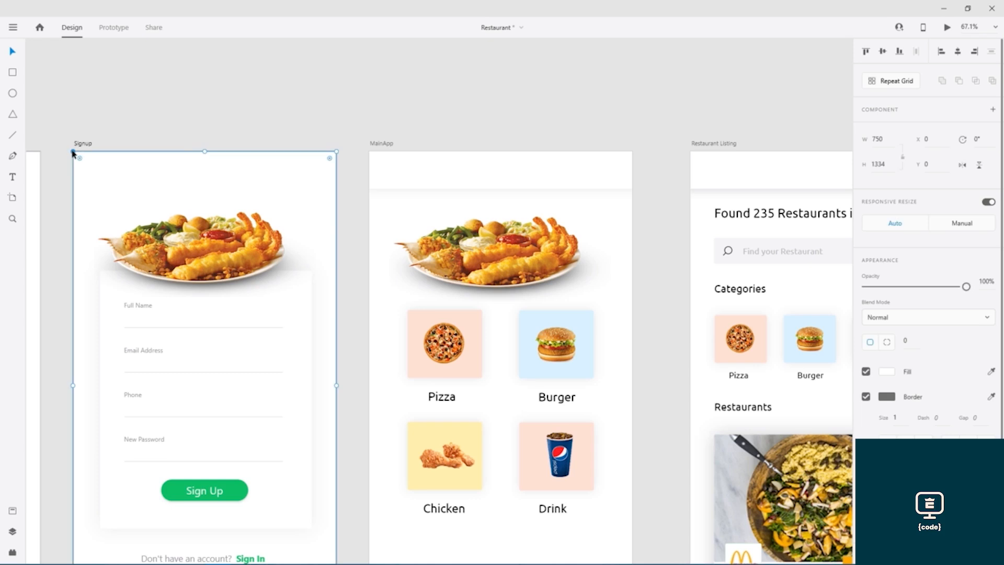
left_click(866, 397)
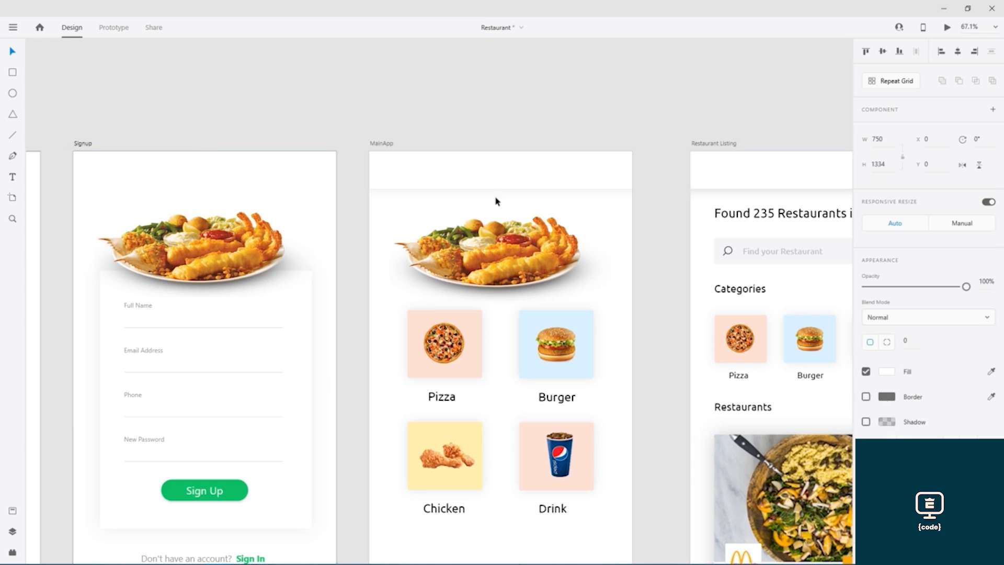
left_click(653, 201)
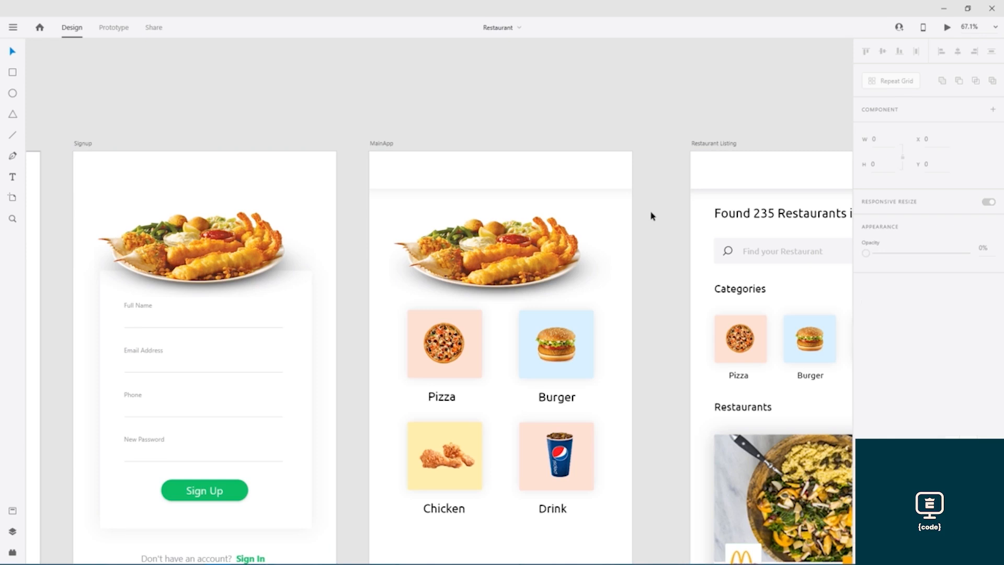
Undo the border removal on the Signup background rectangle and check the Signup layer list
left_click(560, 178)
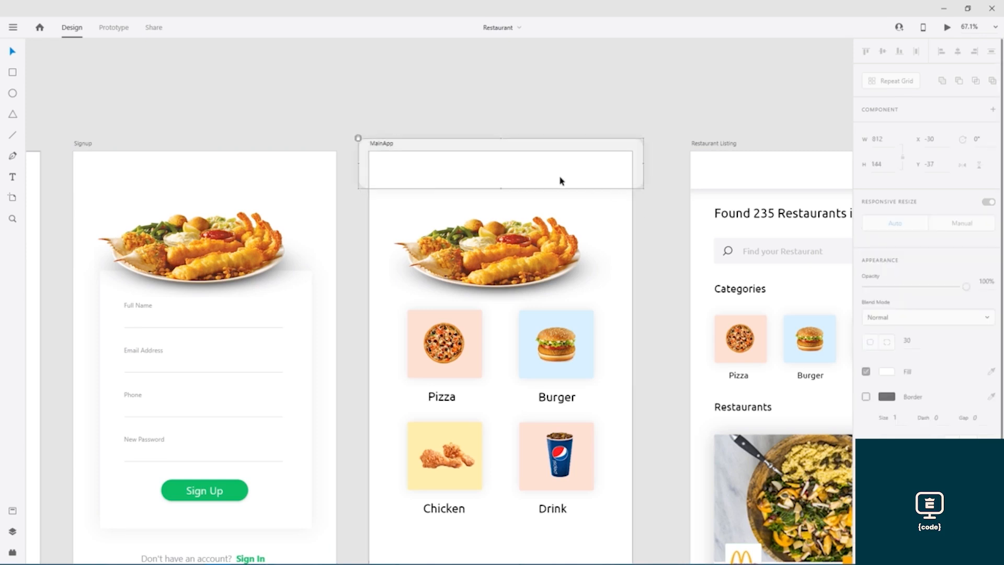
key("ctrl+z")
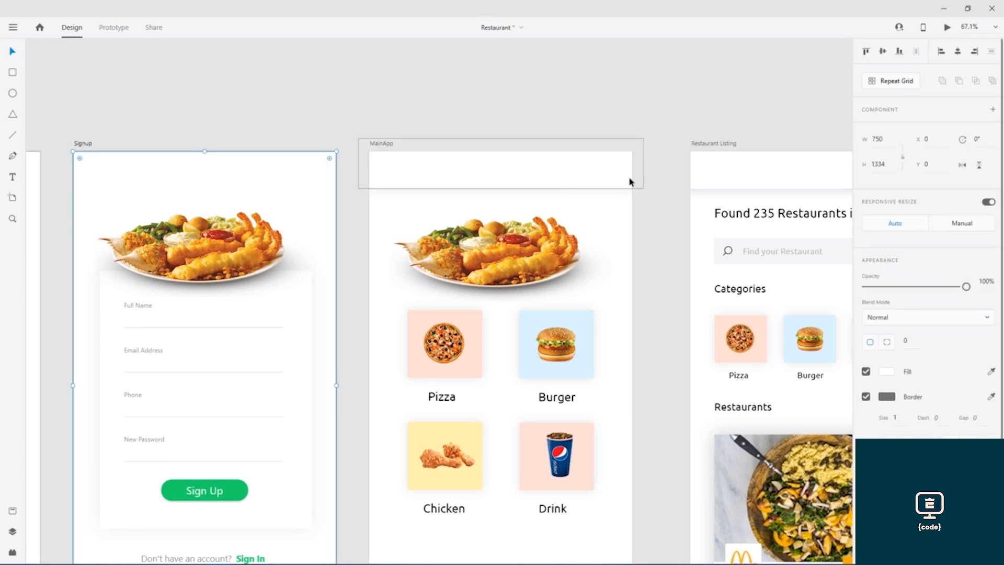
key("ctrl+y")
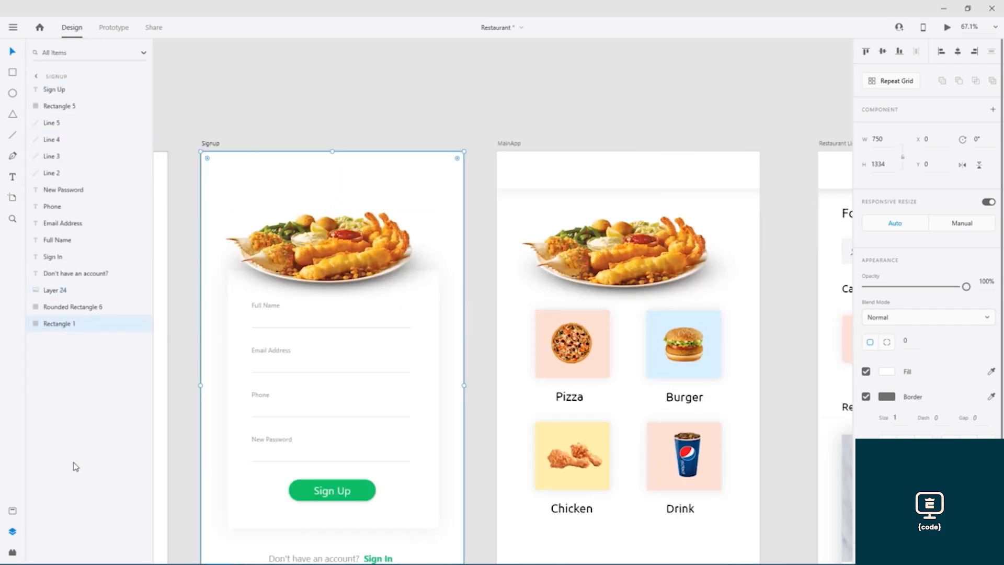
left_click(13, 531)
Turn off the border of the Signup background rectangle again and save the file
left_click(238, 121)
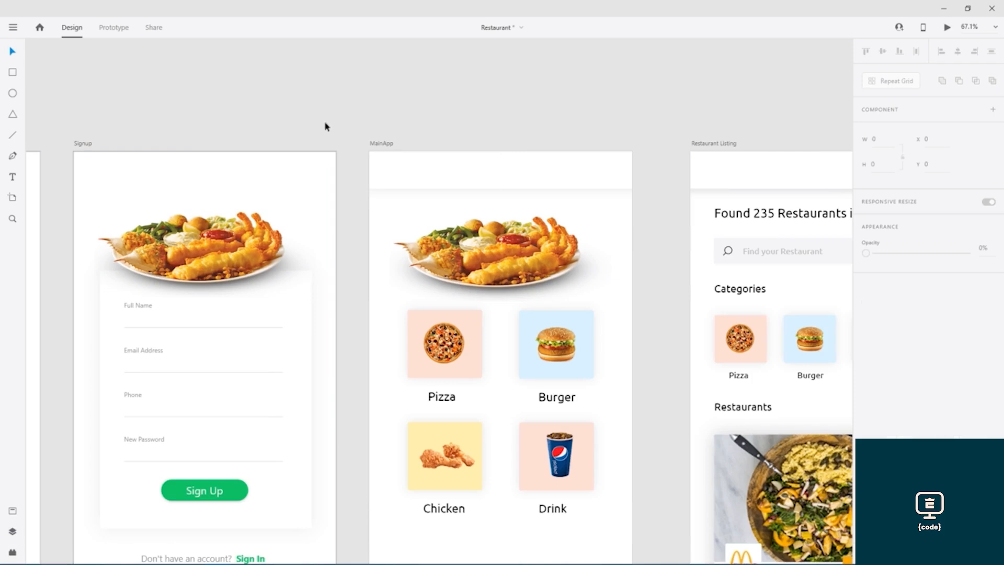
left_click(337, 184)
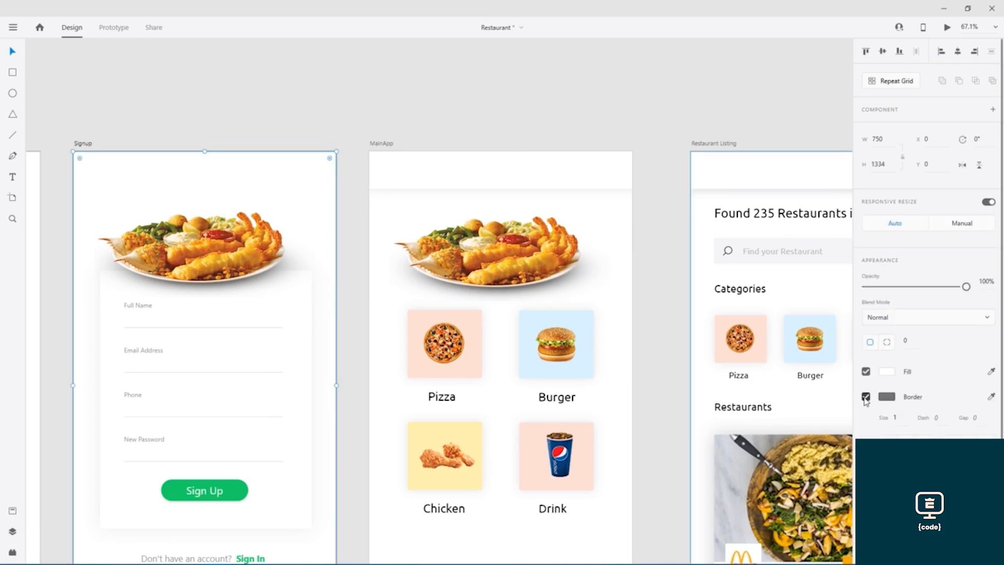
key("ctrl+s")
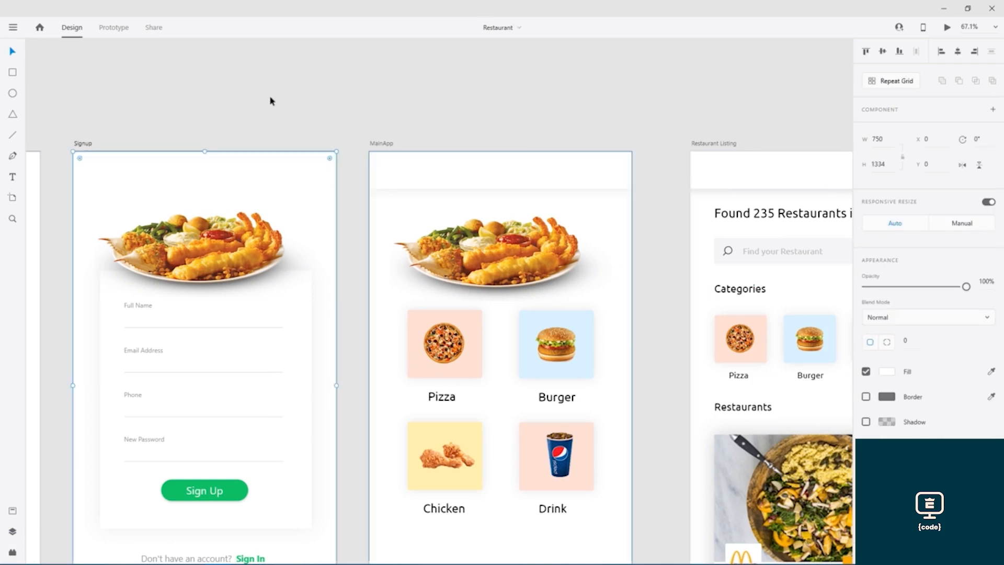
Turn off the border of the Login artboard's background rectangle and save the file
left_click(264, 115)
scroll(381, 124, "left", 5)
left_click(349, 164)
left_click(866, 398)
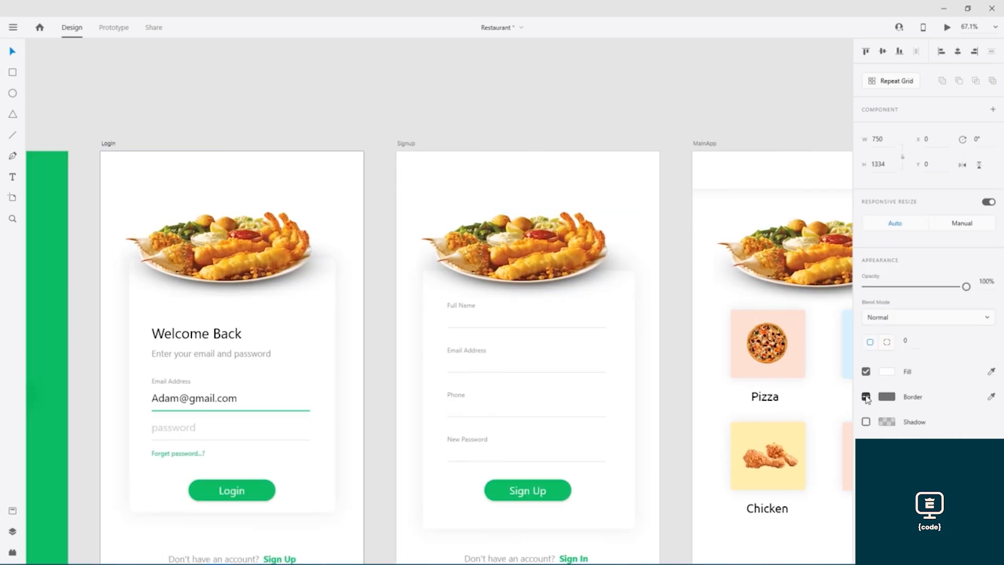
key("ctrl+s")
left_click(66, 196)
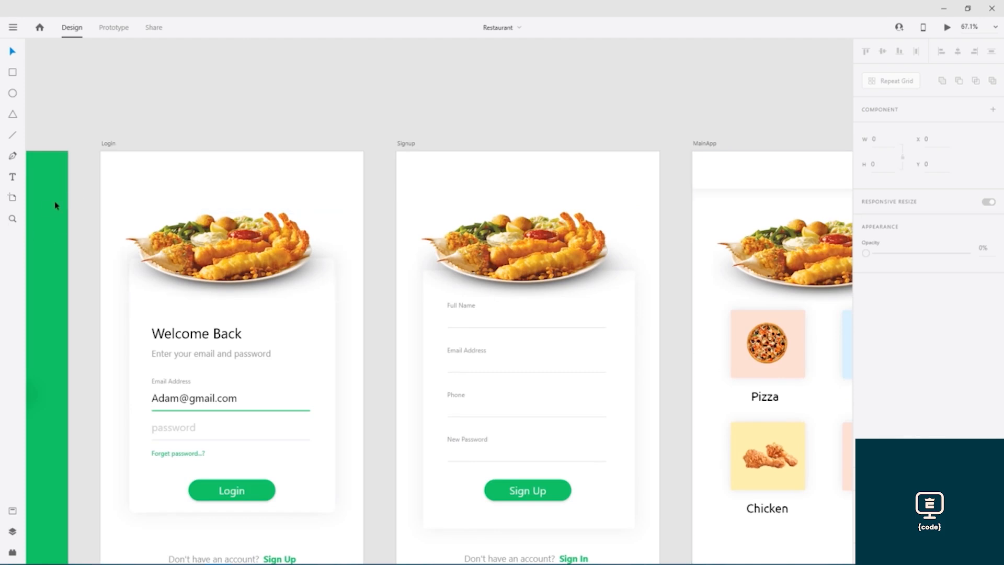
Examine the header bar and background rectangle on the MainApp artboard beside the Restaurant Listing artboard
left_click(56, 206)
left_click(425, 125)
left_click_drag(639, 143, 345, 138)
left_click_drag(594, 127, 348, 119)
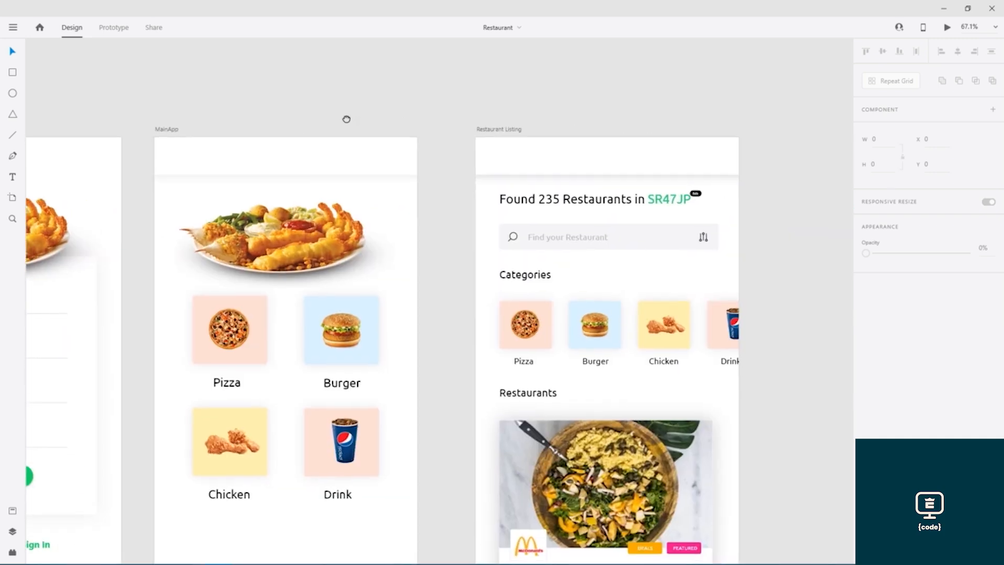
left_click(546, 167)
left_click(389, 167)
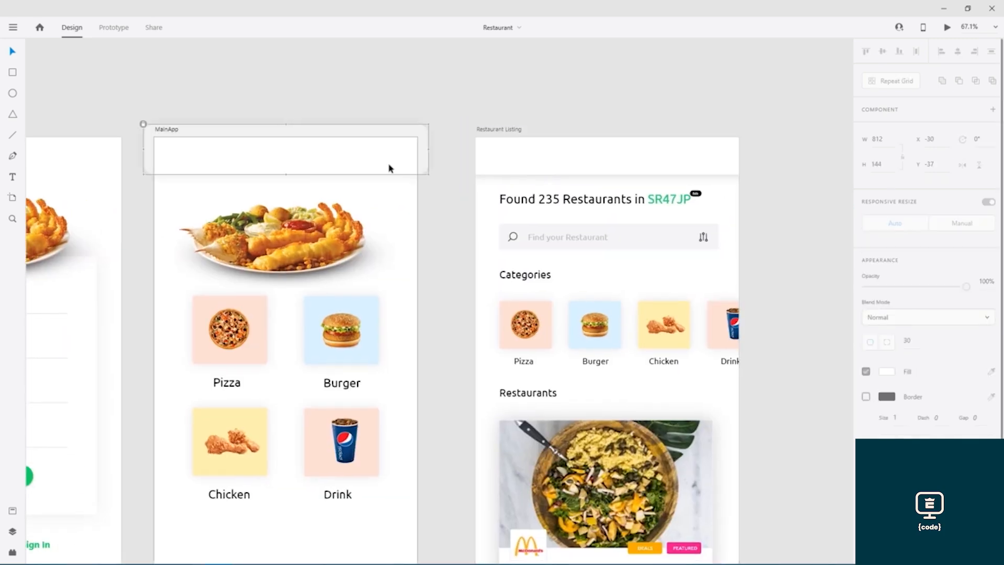
left_click(388, 167)
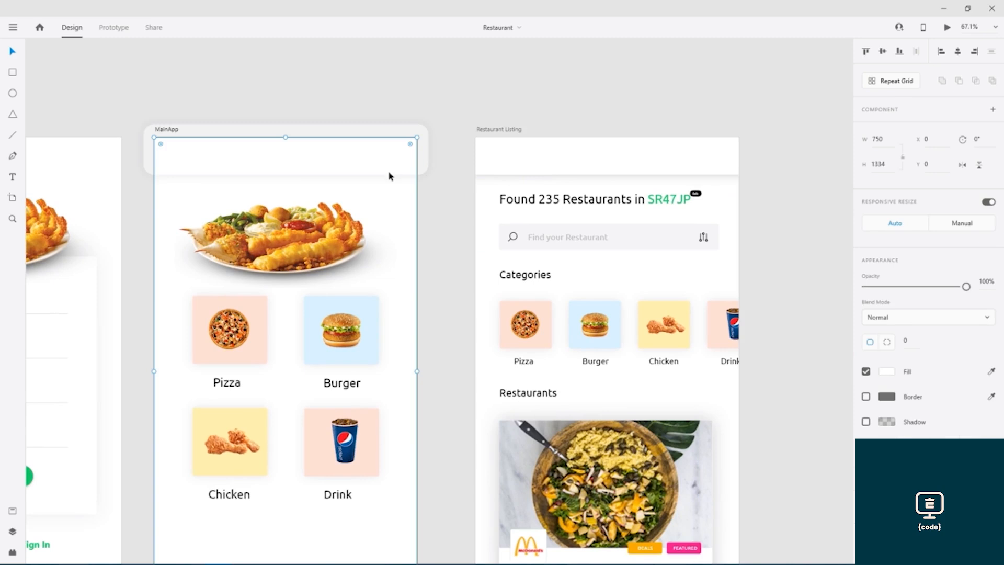
left_click(384, 131)
key("Escape")
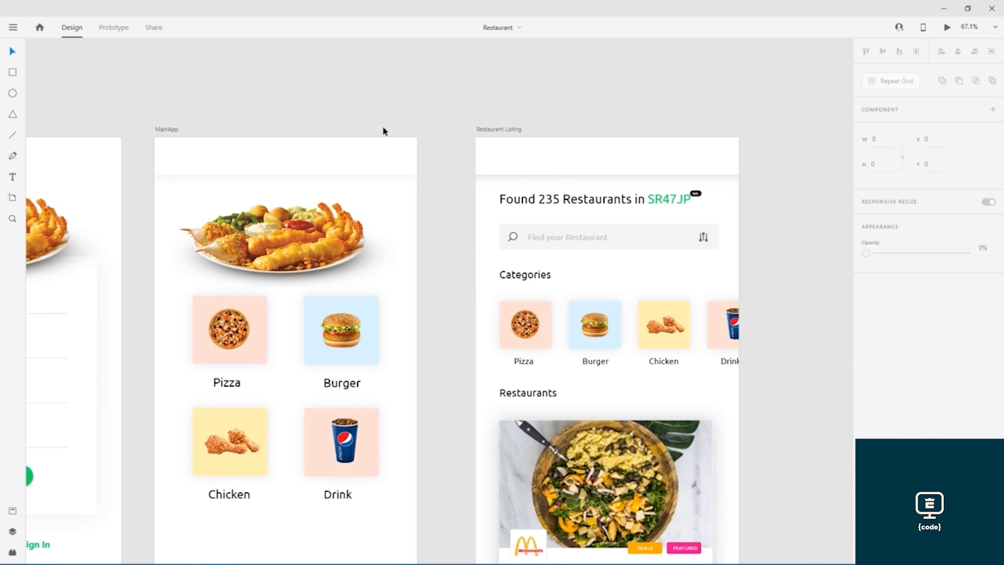
left_click(388, 163)
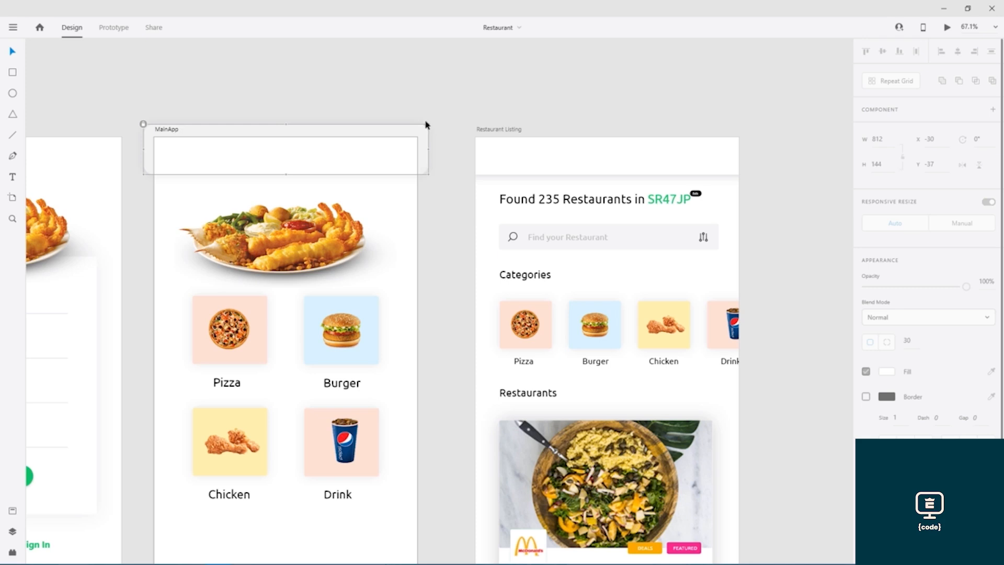
left_click(443, 204)
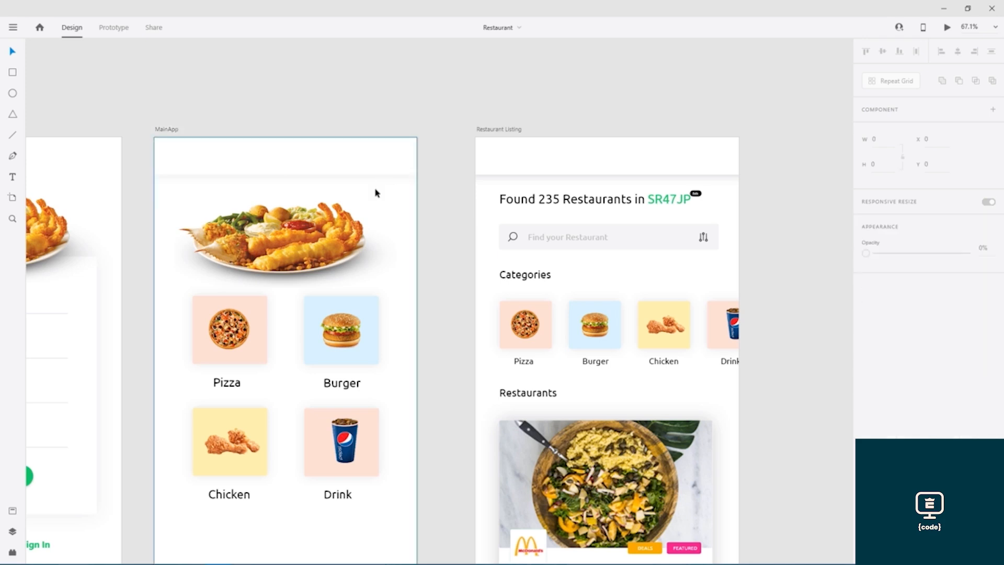
Inspect up close how the header bar overhangs the corner of the MainApp background rectangle
scroll(374, 192, "up", 5)
scroll(437, 201, "up", 1)
left_click(453, 104)
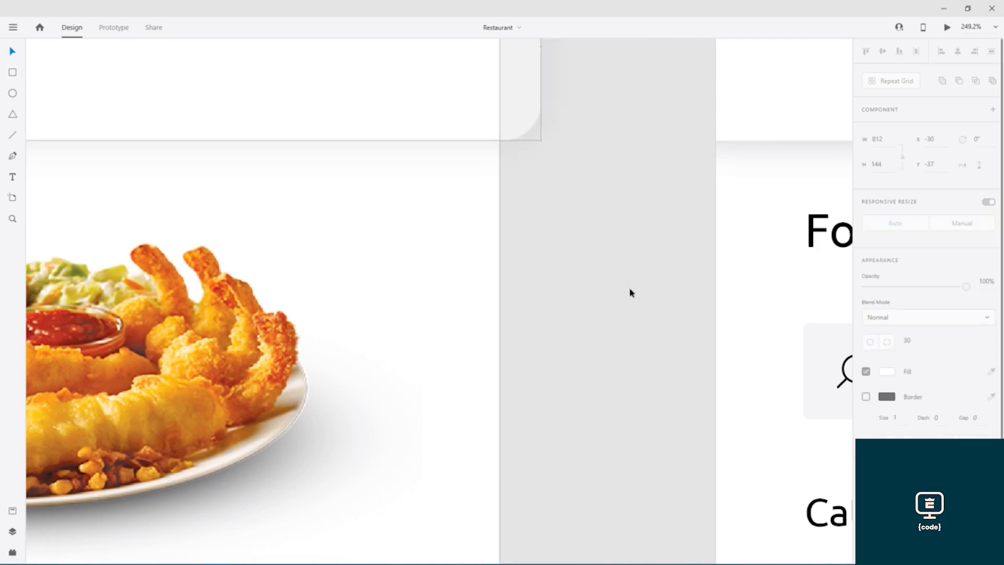
left_click(460, 138)
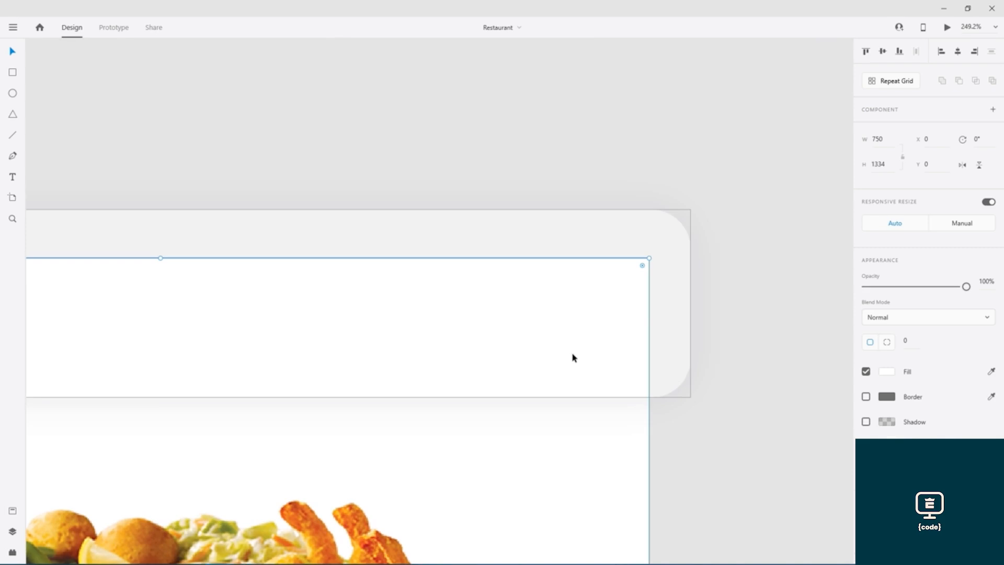
scroll(573, 357, "down", 1)
scroll(573, 355, "down", 8)
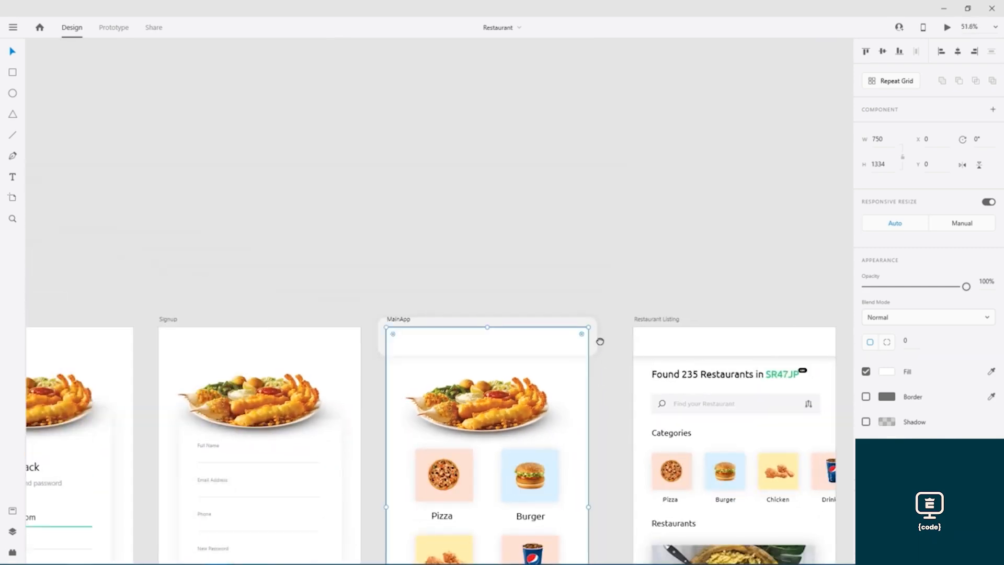
scroll(600, 341, "down", 4)
left_click(578, 190)
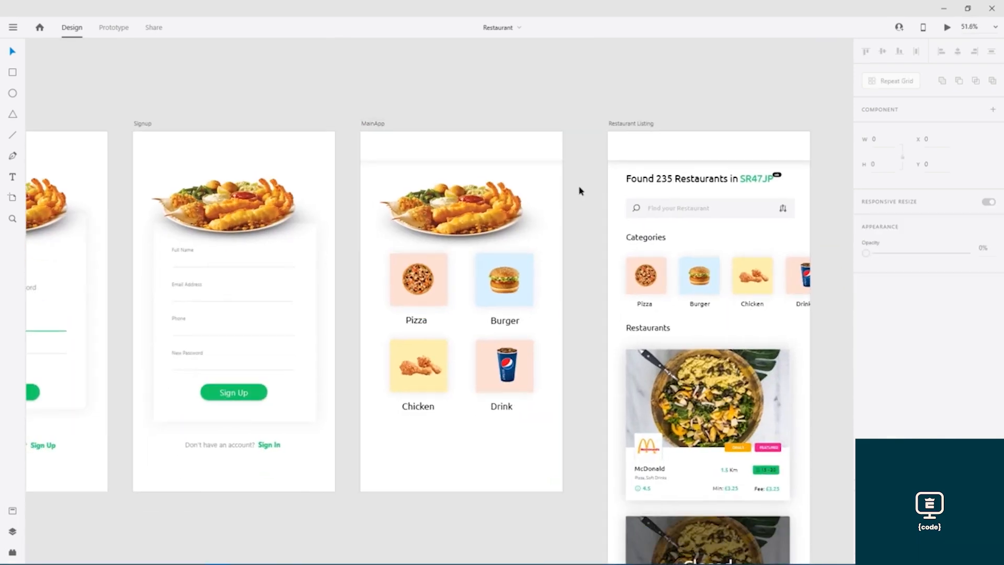
Undo the recent edits back to before the header bar was taken from the Restaurant Listing artboard
left_click(637, 146)
key("Tab")
key("Tab")
key("Tab")
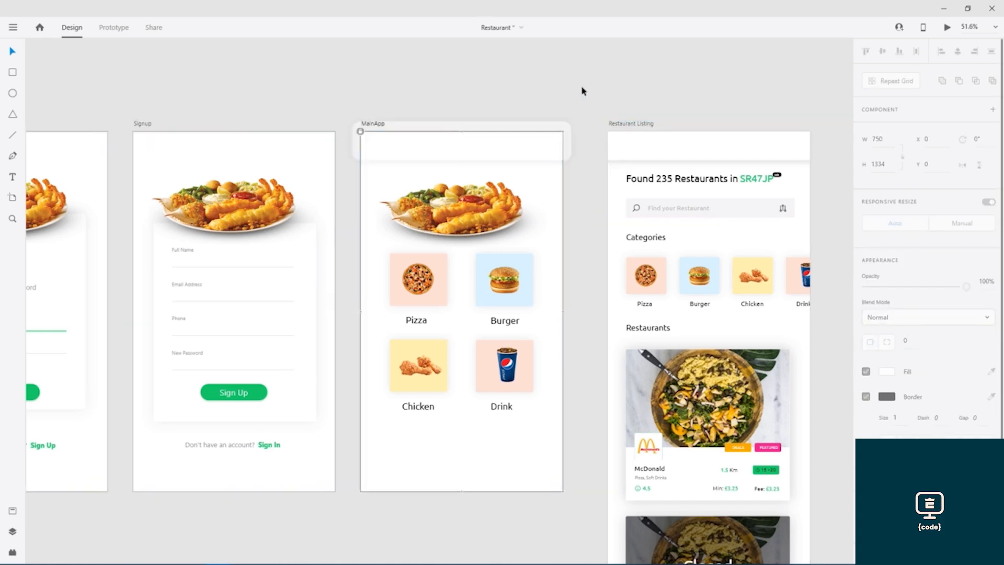
key("Tab")
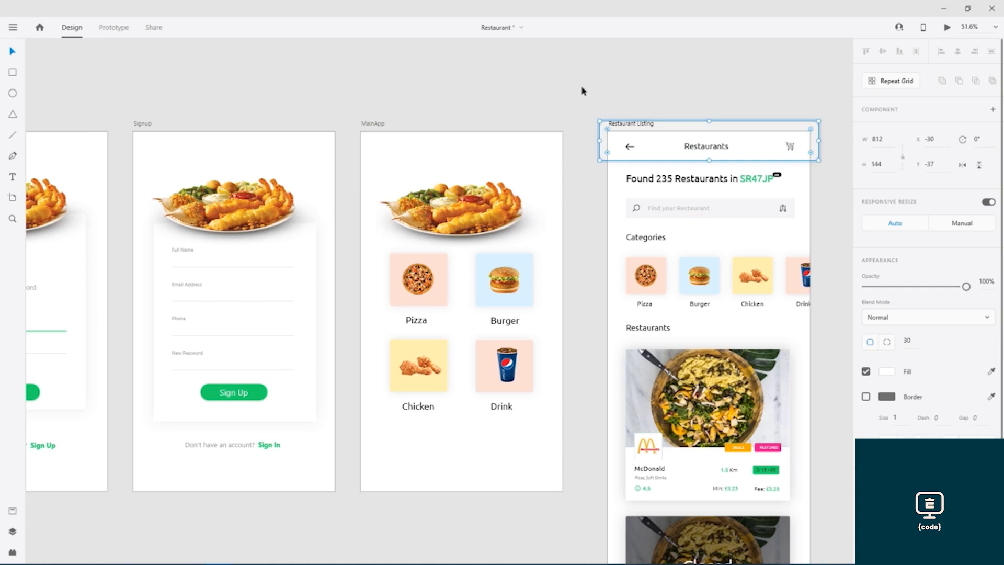
left_click(587, 109)
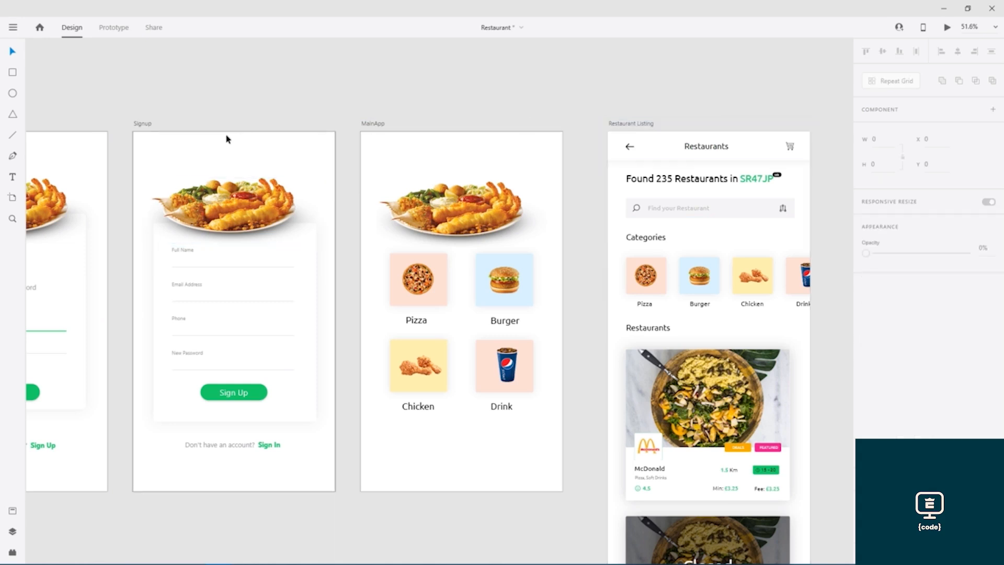
Turn off the border of the Login, Signup and MainApp background rectangles together and save the file
left_click(100, 139)
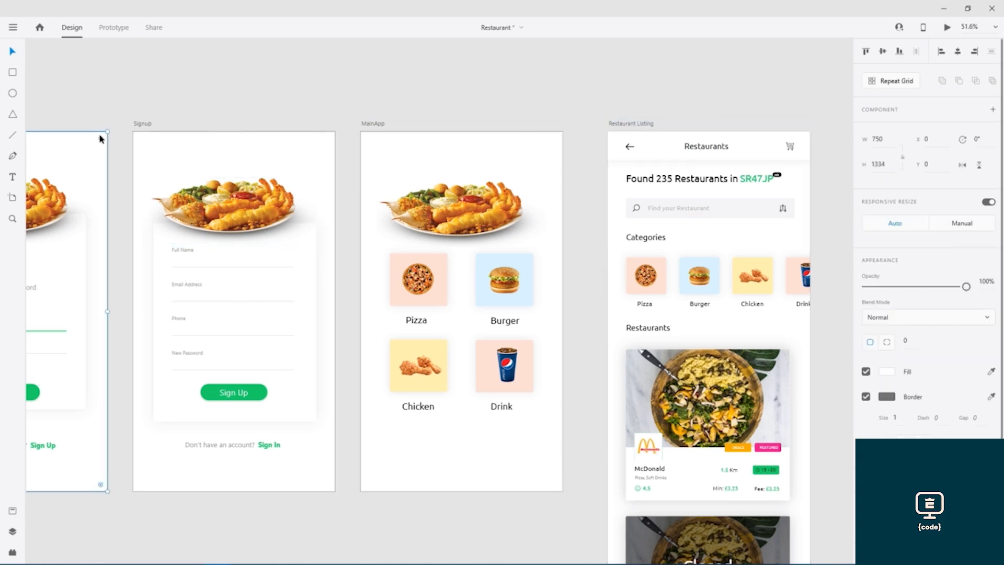
left_click(361, 132, "shift")
left_click(134, 132, "shift")
left_click(866, 397)
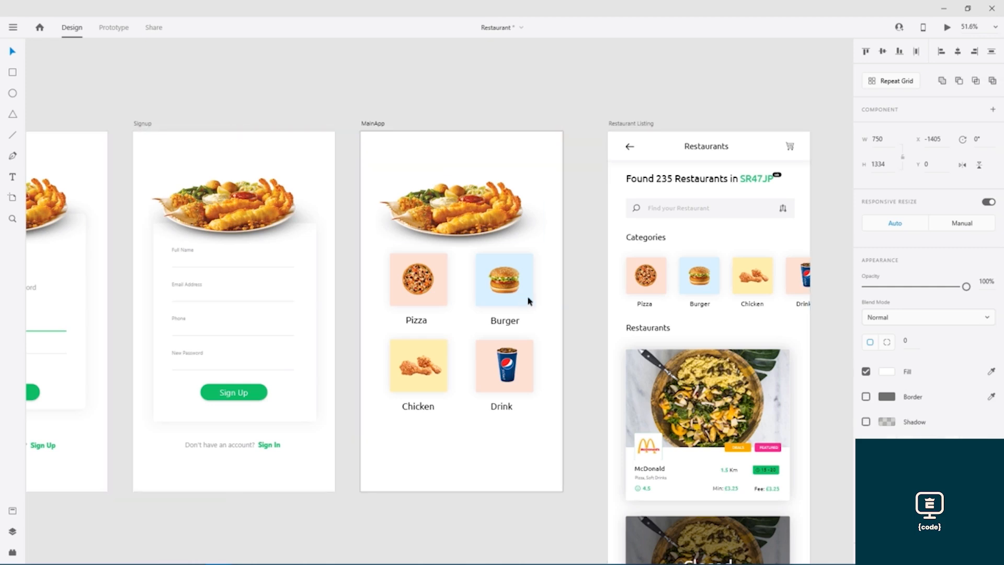
left_click(589, 278)
key("ctrl+s")
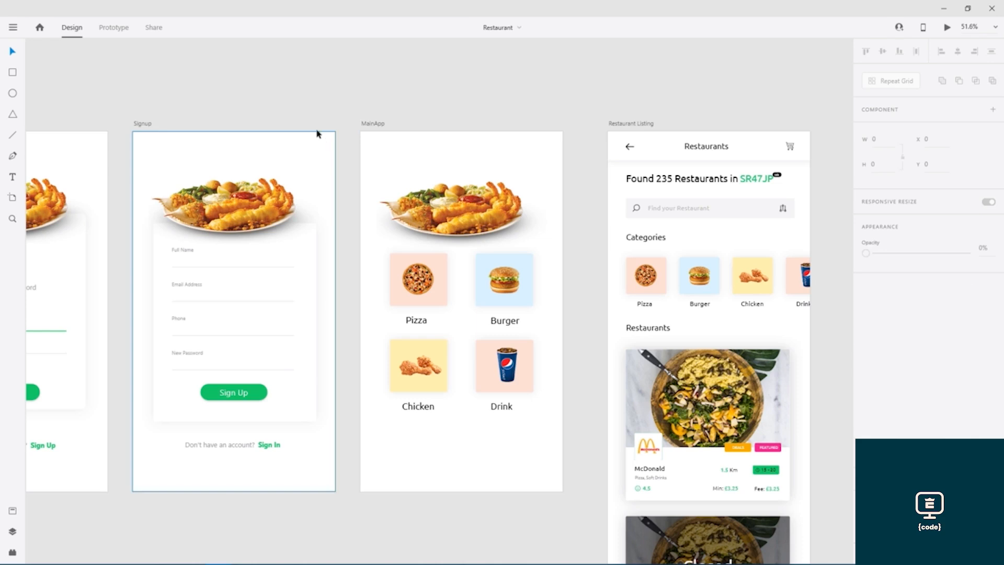
Examine how the header bar is nested inside the group at the start of the Restaurant Listing artboard
left_click(672, 153)
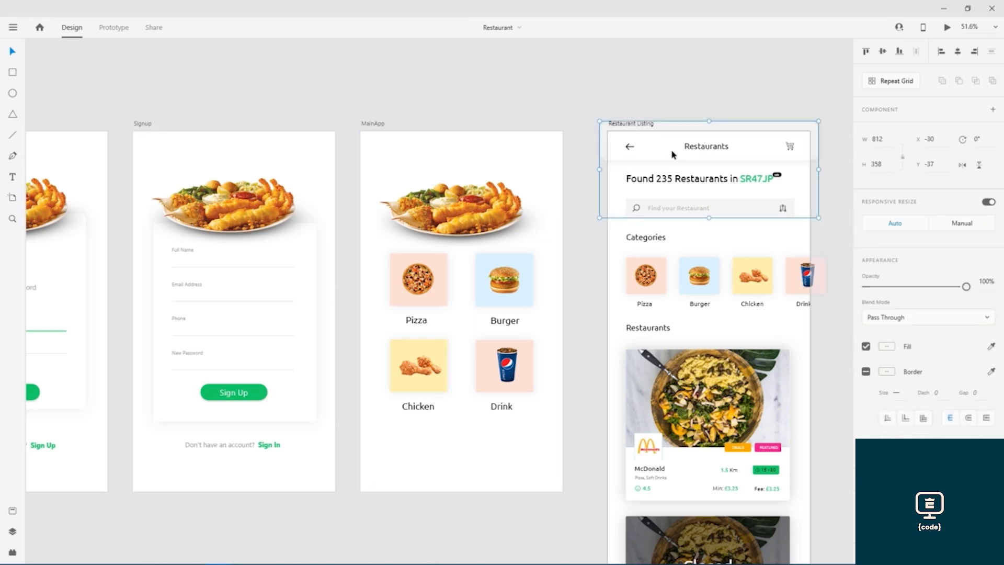
double_click(671, 154)
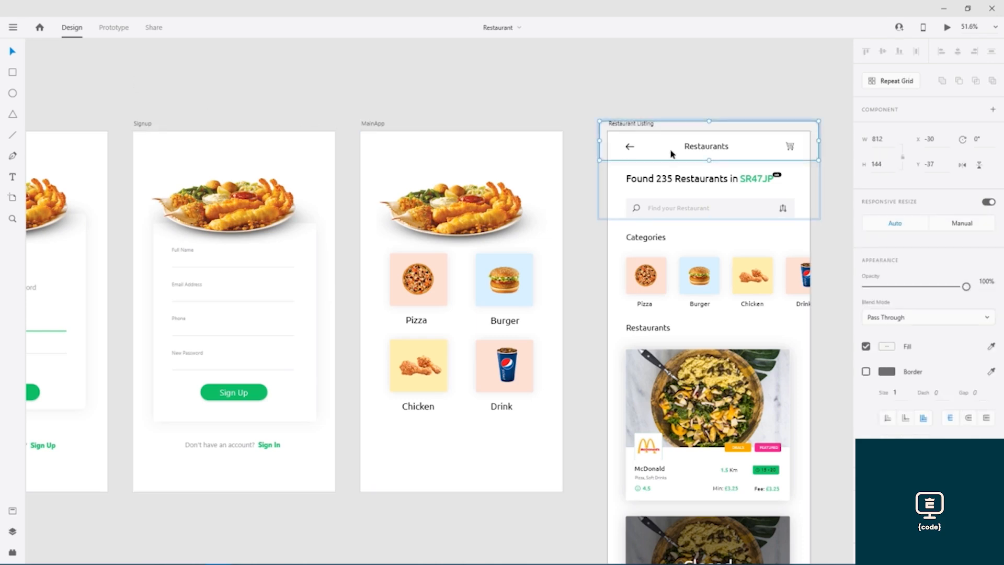
left_click(640, 111)
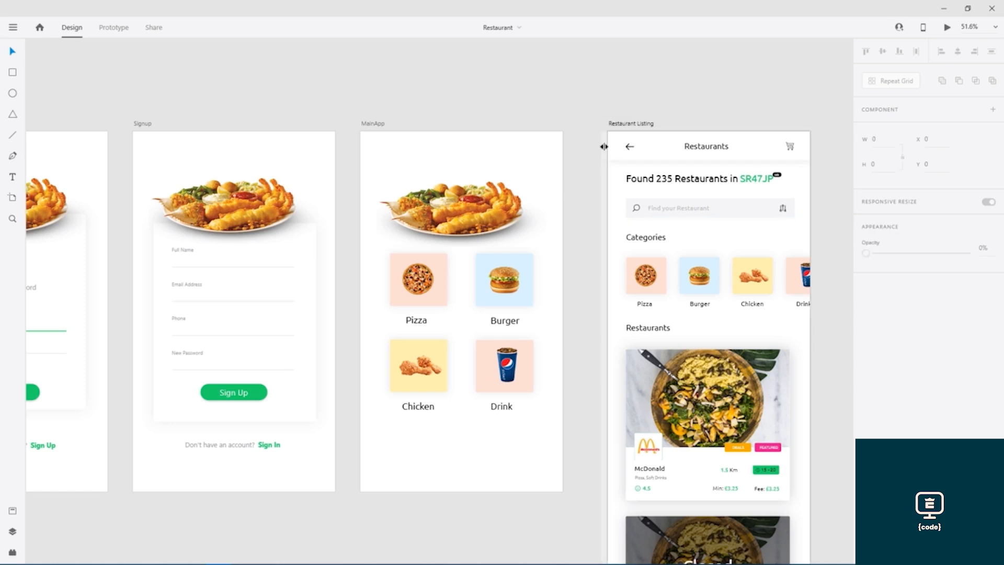
left_click(616, 157)
double_click(622, 162)
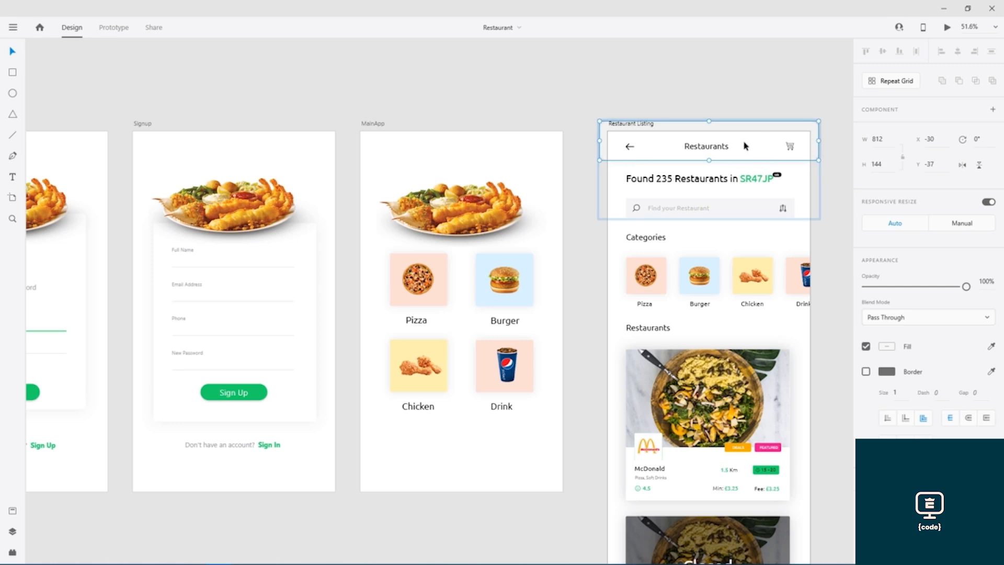
scroll(745, 145, "up", 3)
scroll(257, 215, "down", 2)
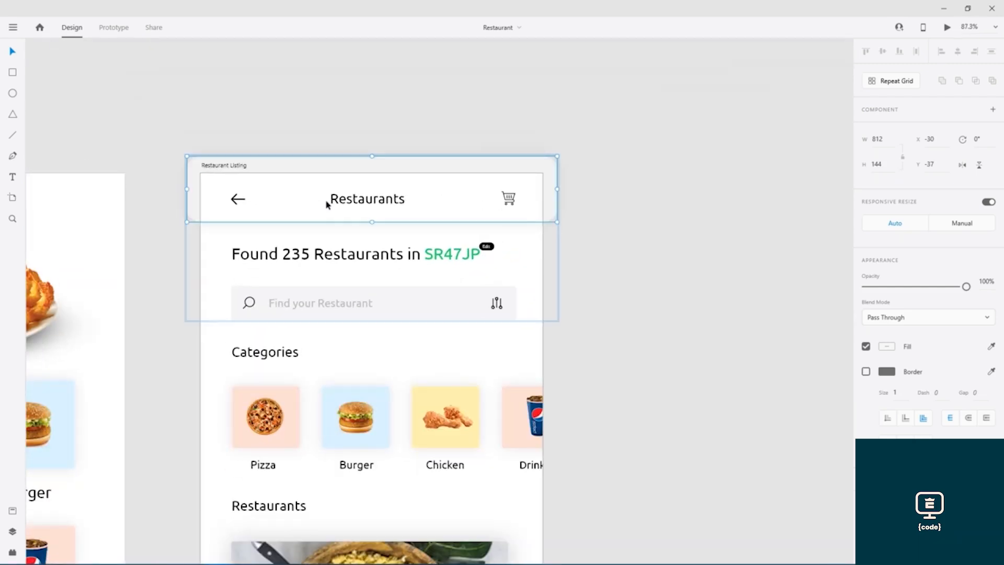
left_click(251, 122)
Try to shrink the Restaurant Listing header group from its outer corner, and undo the resize
left_click_drag(147, 113, 469, 106)
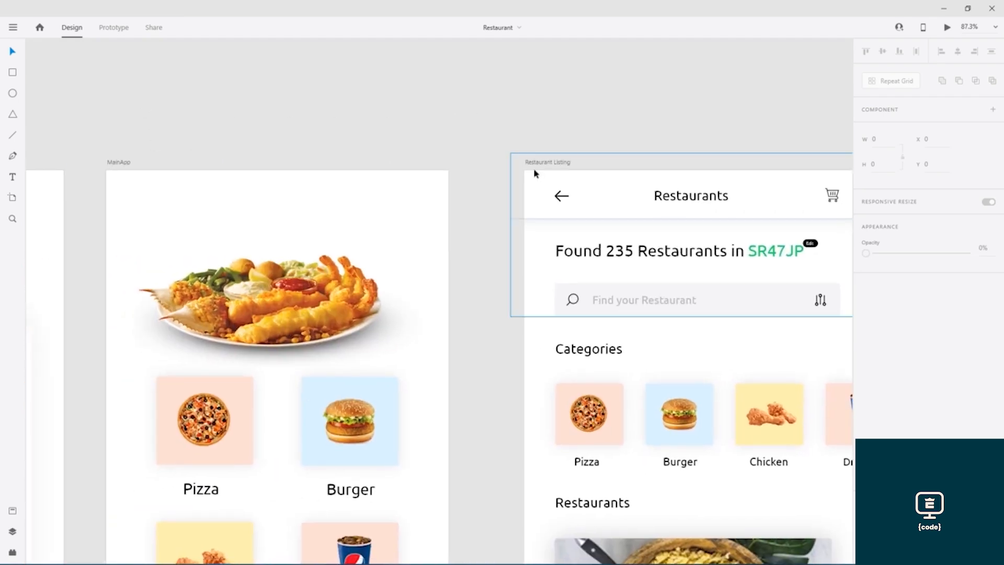
left_click_drag(511, 174, 683, 234)
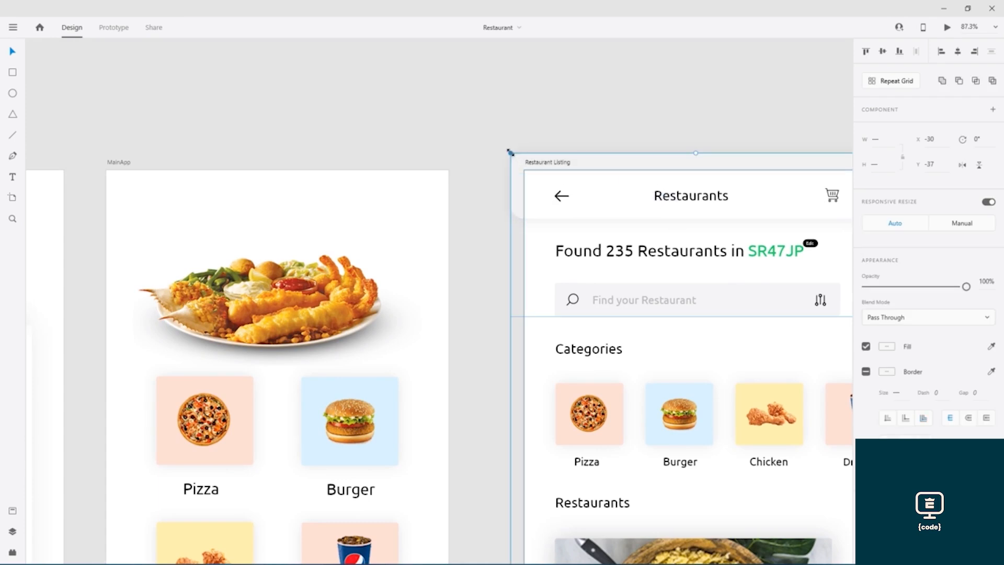
left_click_drag(511, 153, 532, 165)
left_click(483, 155)
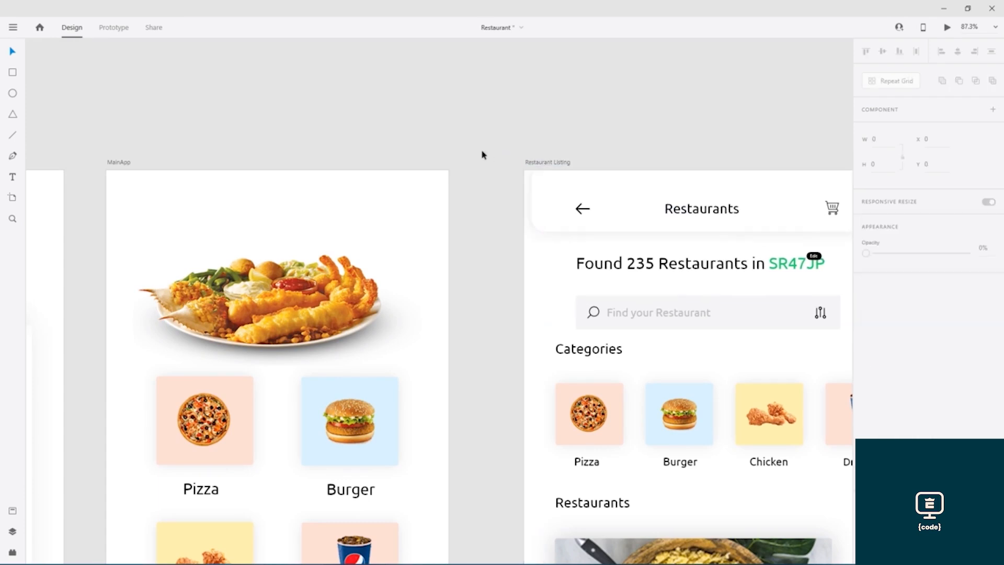
key("ctrl+z")
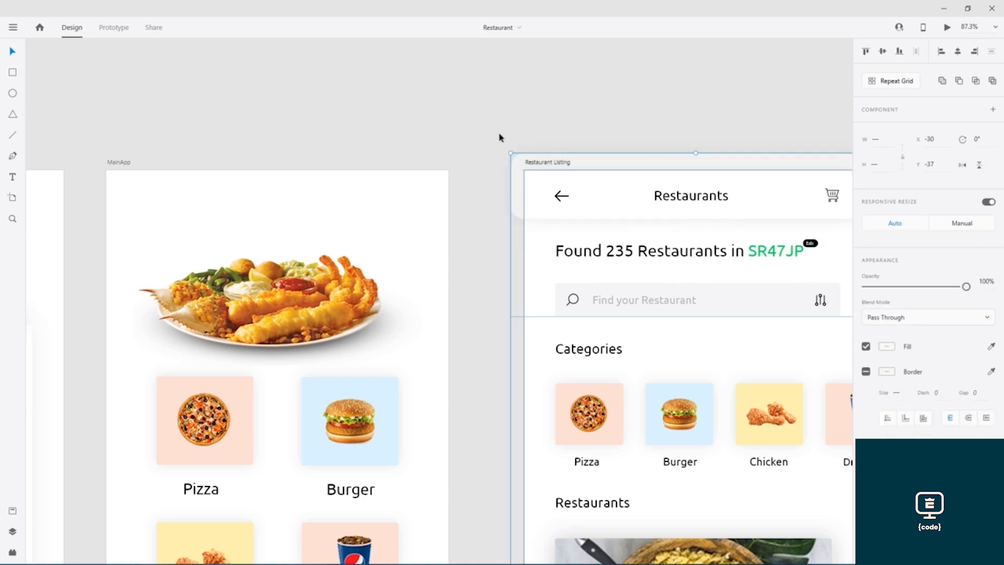
left_click(499, 134)
left_click(630, 209)
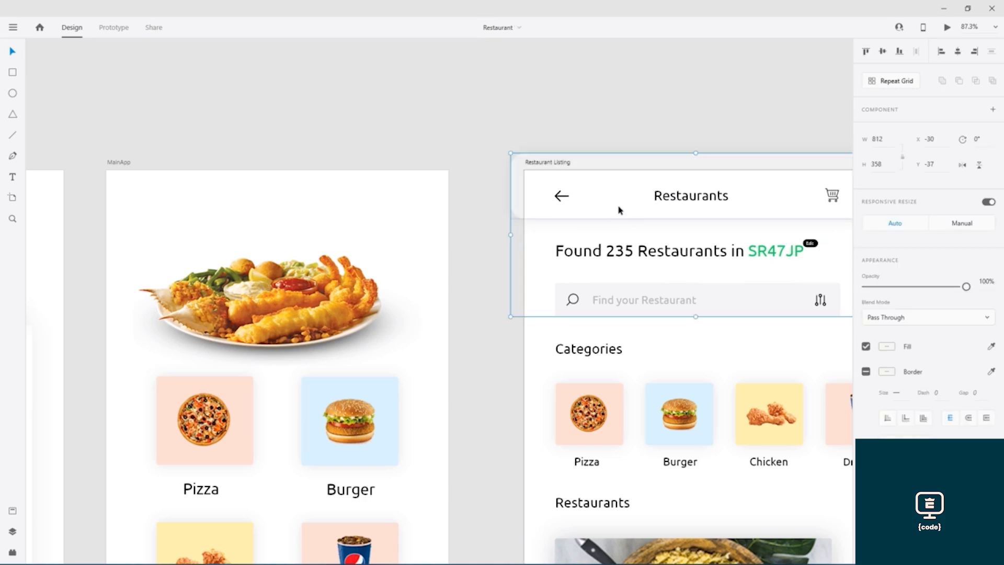
left_click(971, 227)
left_click(918, 227)
left_click(892, 81)
left_click(892, 81)
Copy the complete Restaurants header bar from the Restaurant Listing artboard onto the MainApp artboard and save the file
double_click(587, 201)
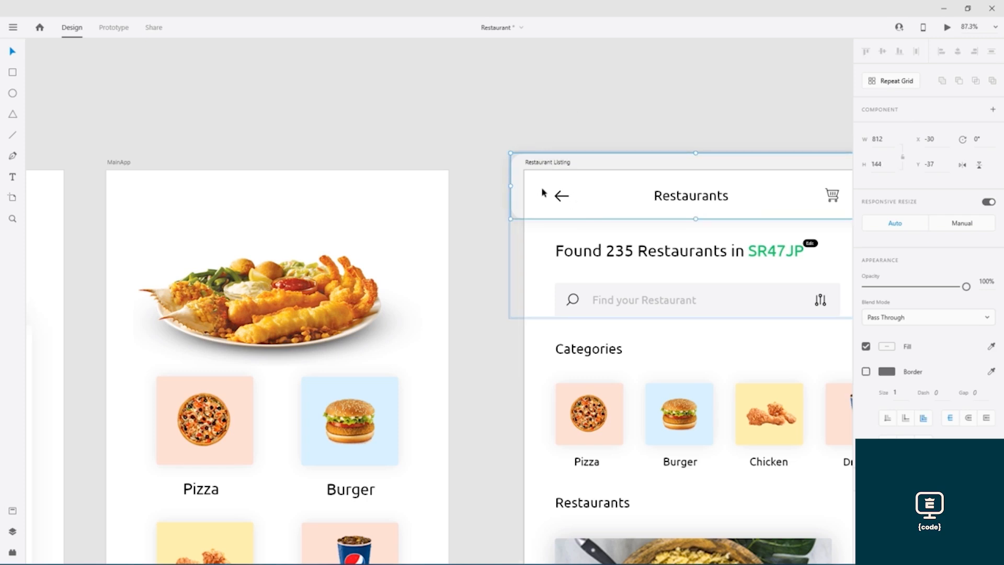
key("ctrl+c")
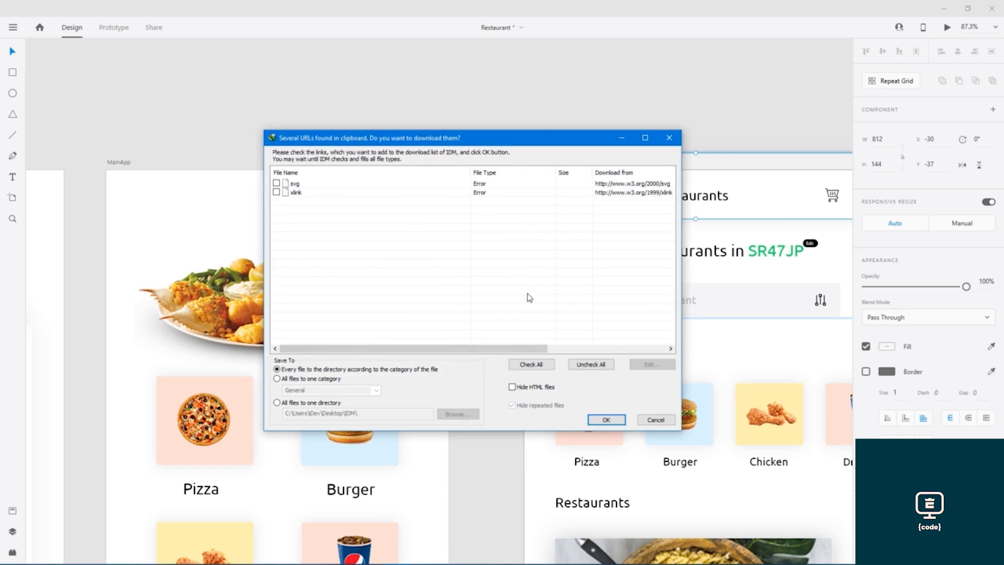
left_click(652, 422)
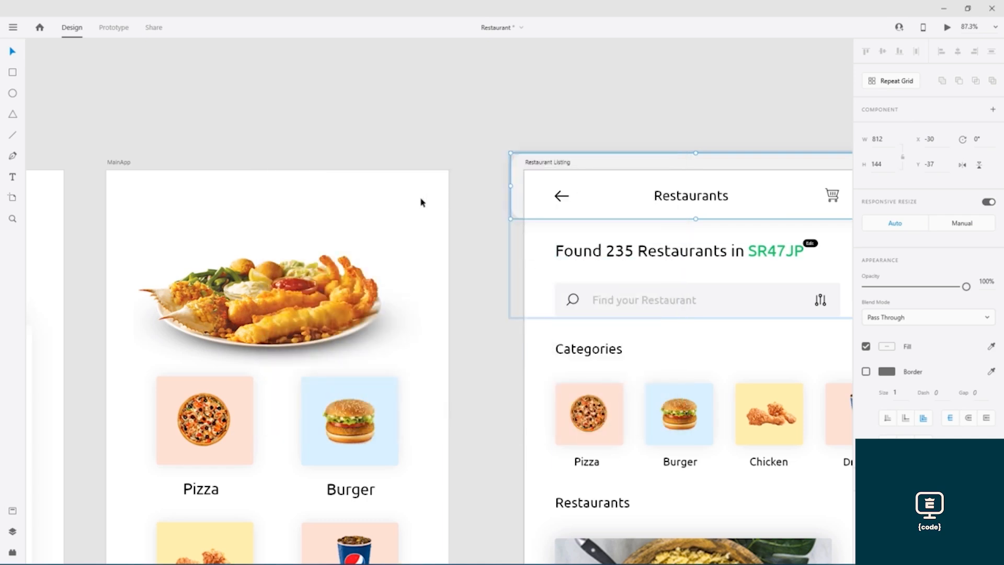
left_click(382, 203)
key("ctrl+v")
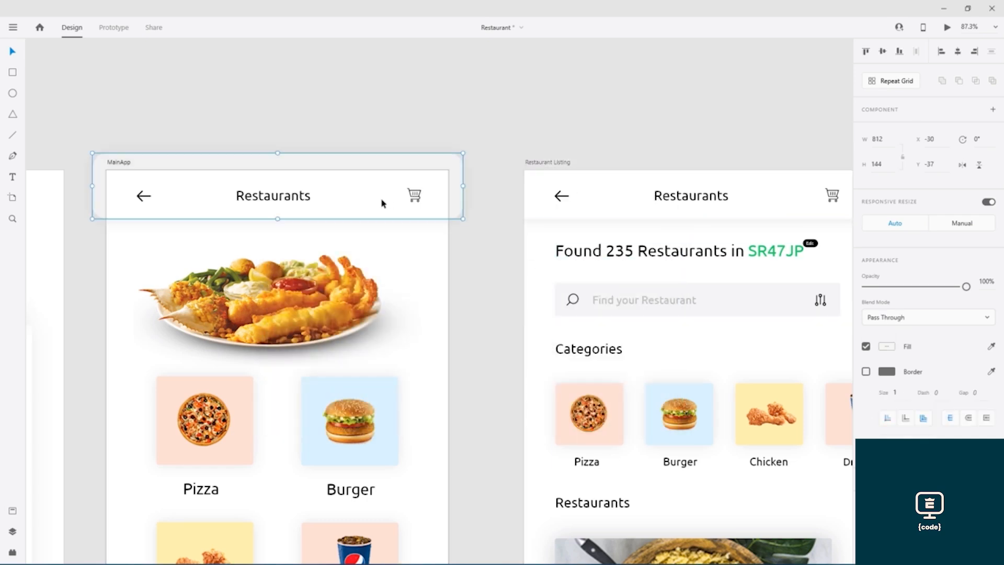
left_click(361, 120)
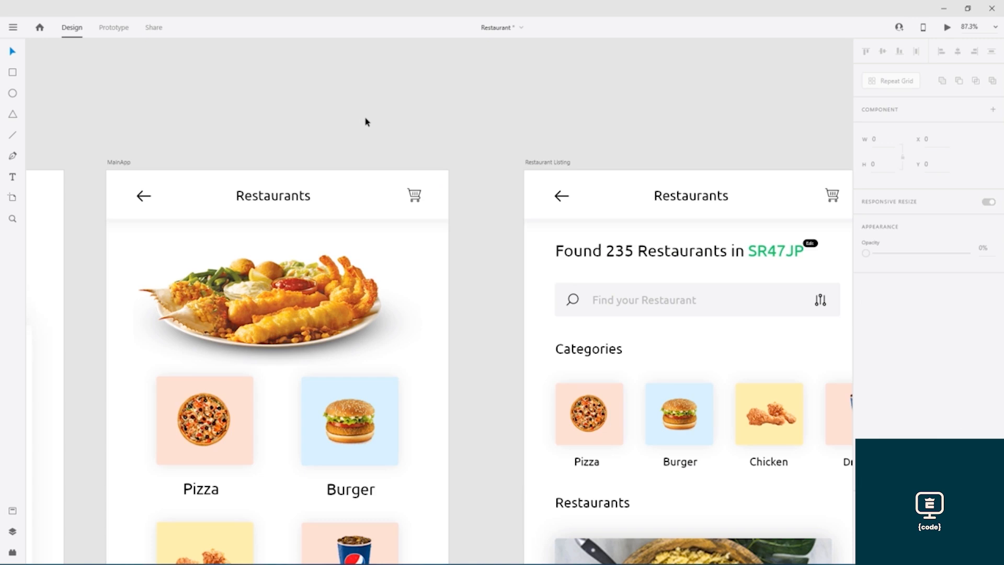
key("ctrl+s")
Delete the back arrow and the cart icon from the MainApp header bar and save the file
double_click(147, 198)
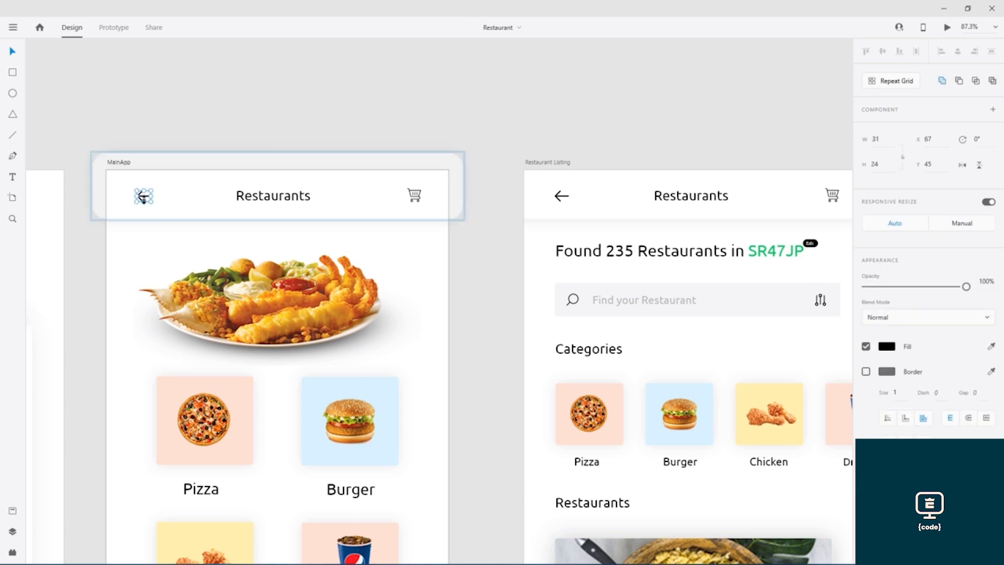
key("Delete")
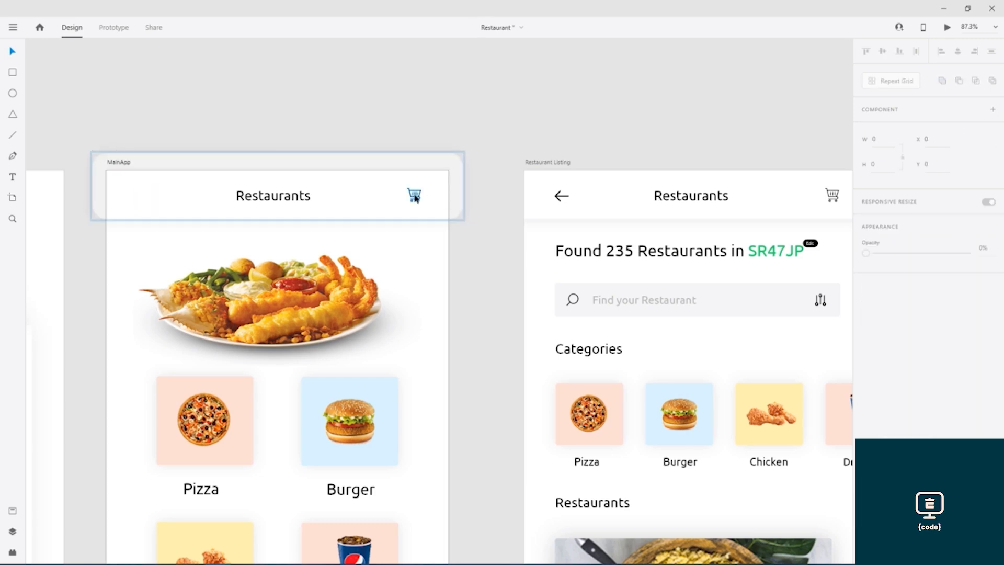
left_click(415, 197)
key("Delete")
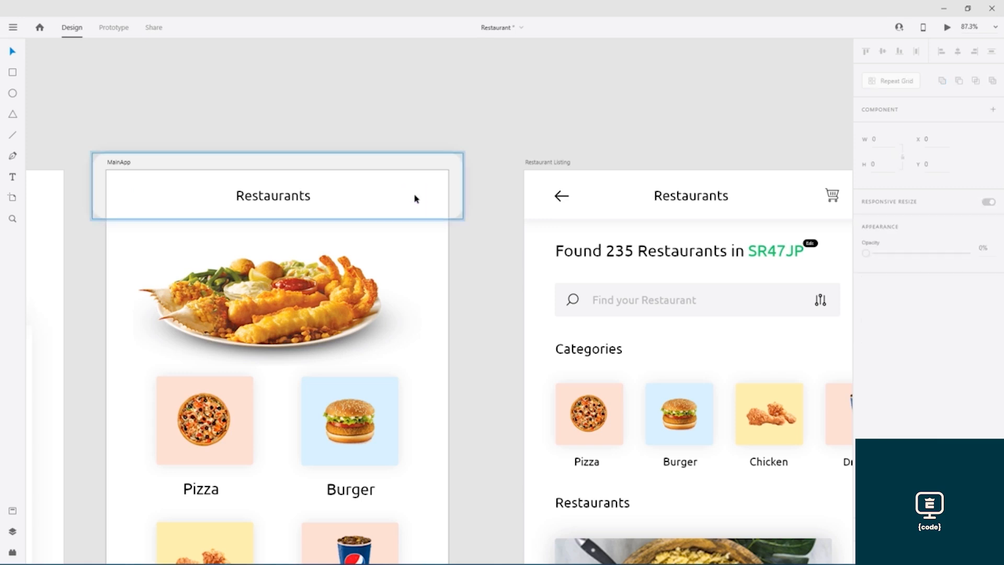
key("ctrl+s")
left_click_drag(352, 130, 492, 53)
left_click_drag(592, 274, 359, 206)
scroll(610, 180, "down", 3)
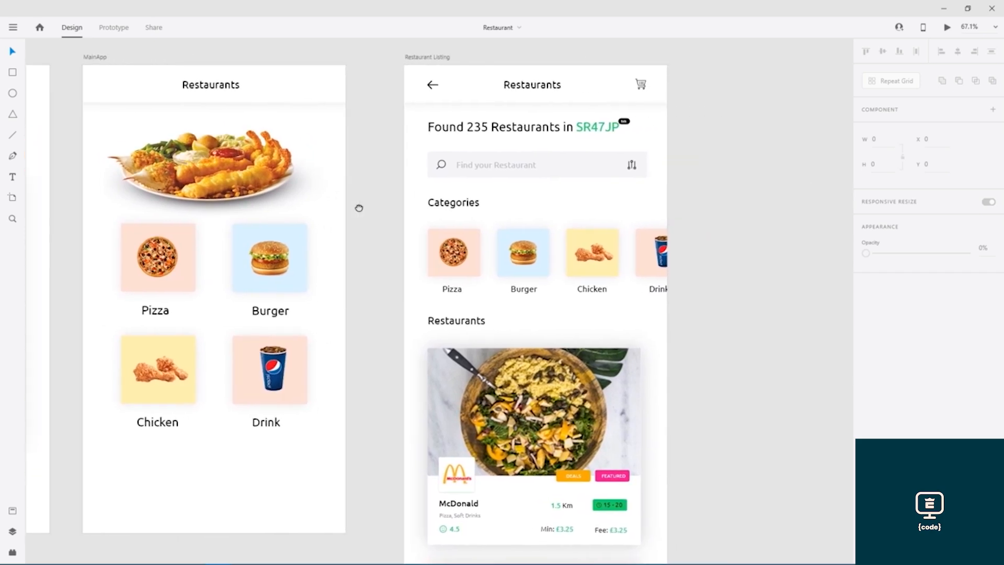
Look over the Restaurant Listing, pop-up, Empty Restaurants and search artboards for layout reference beside MainApp
left_click_drag(734, 168, 533, 146)
scroll(599, 234, "down", 3)
scroll(599, 234, "down", 8)
left_click_drag(695, 197, 354, 199)
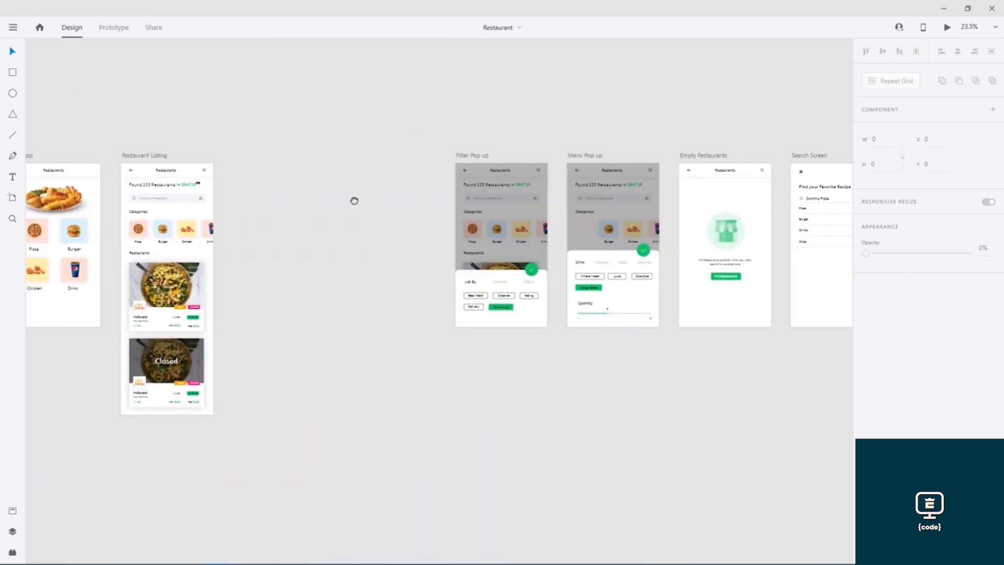
left_click_drag(569, 193, 516, 189)
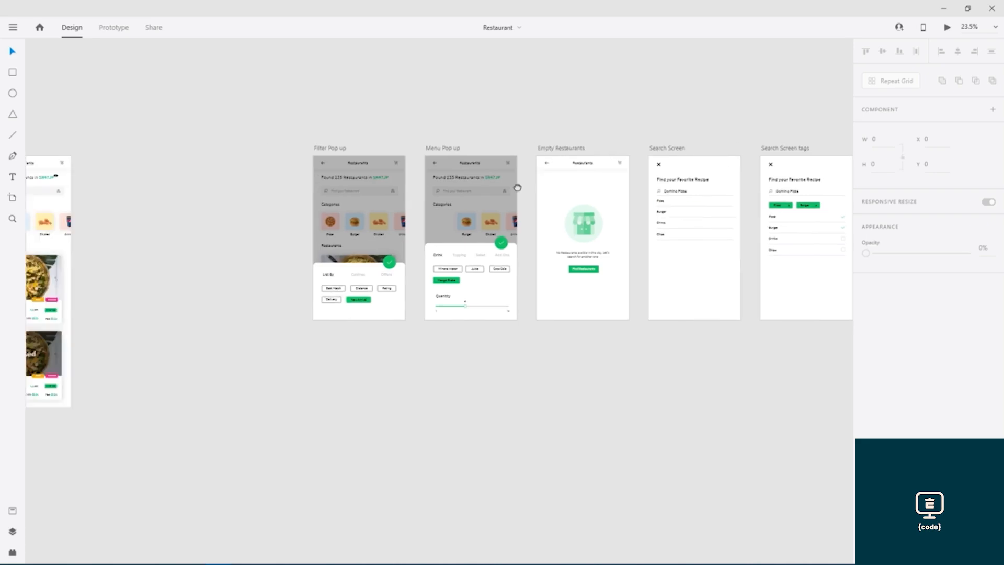
left_click_drag(261, 218, 713, 211)
left_click_drag(499, 231, 590, 283)
scroll(589, 211, "up", 8)
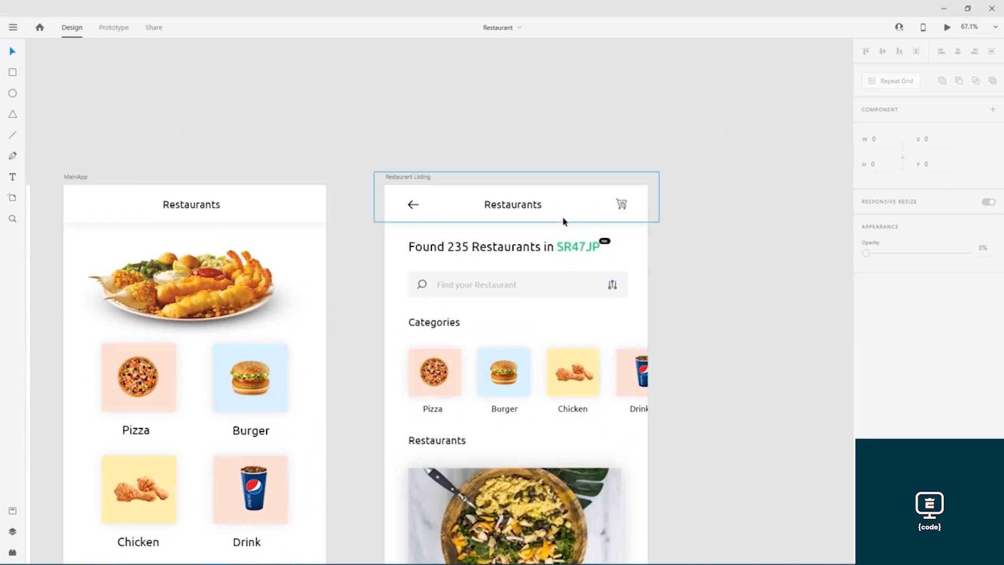
left_click_drag(362, 257, 599, 139)
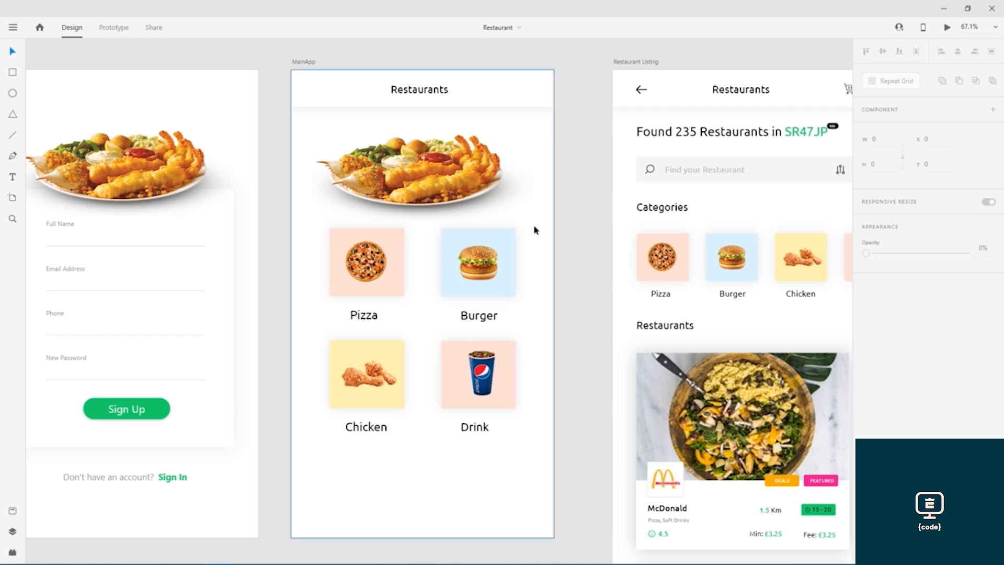
Move the four food category tiles on the MainApp artboard down slightly, widening the gap beneath the food image
left_click(504, 251)
left_click(393, 349, "shift")
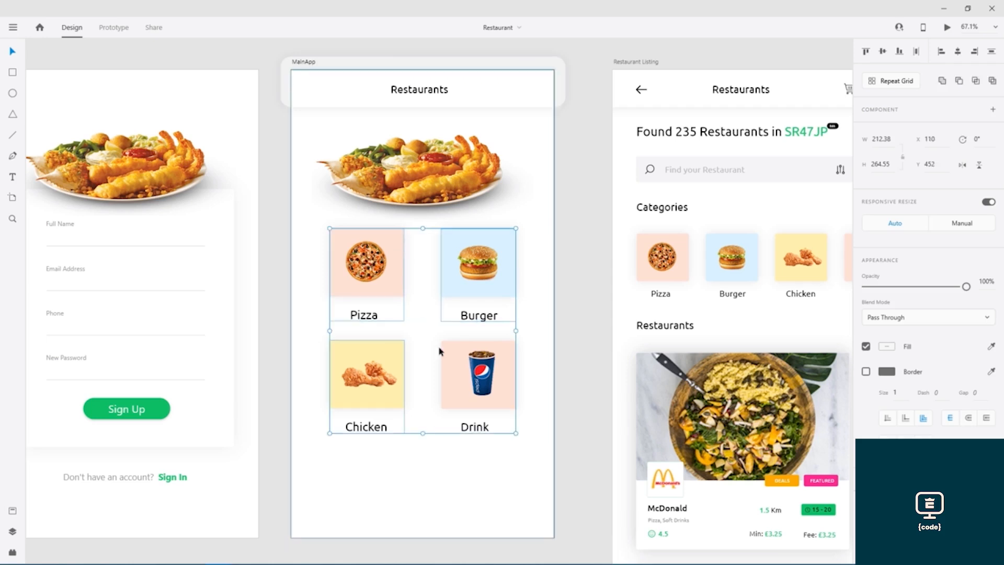
left_click_drag(448, 246, 446, 264)
left_click(444, 253)
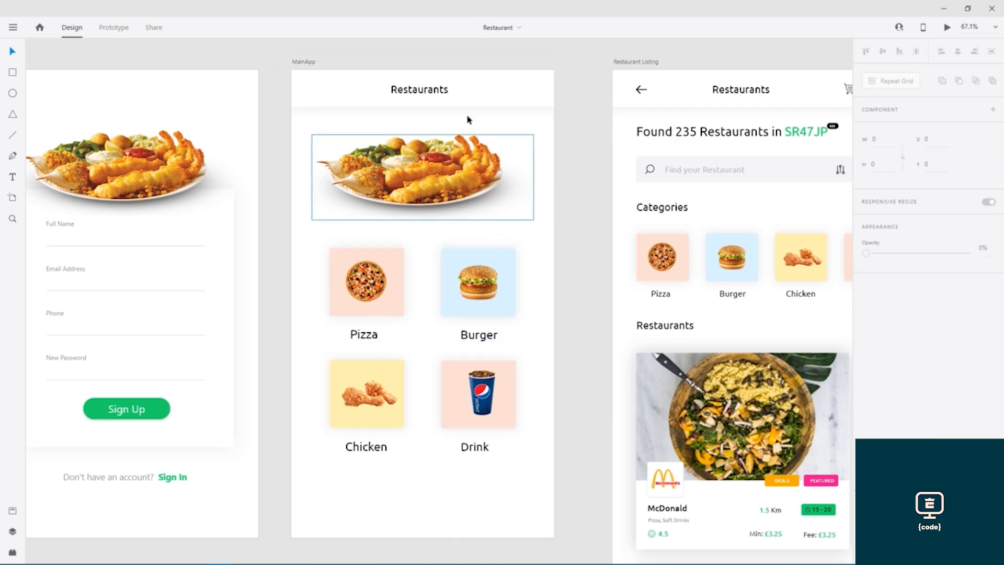
left_click(461, 170)
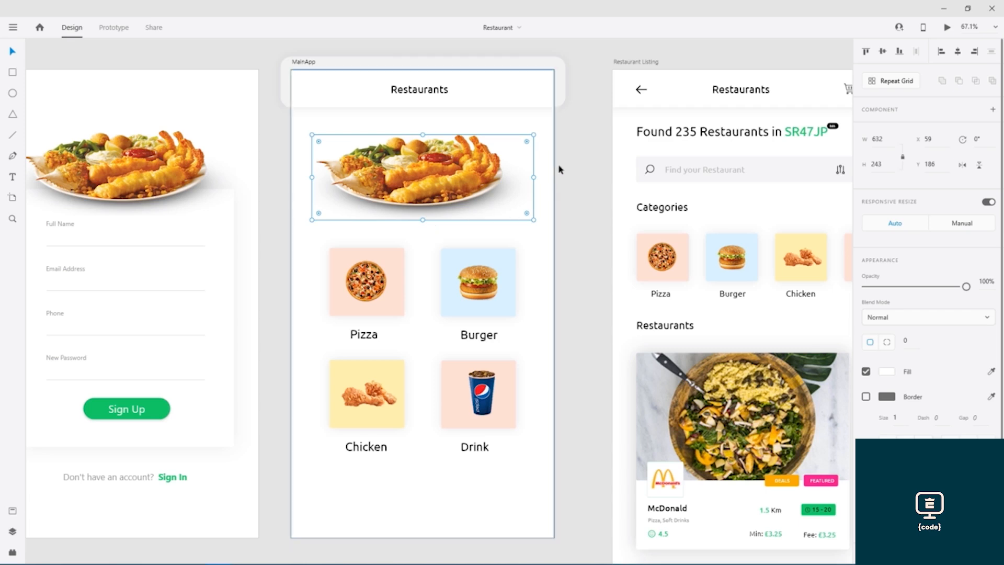
left_click(589, 148)
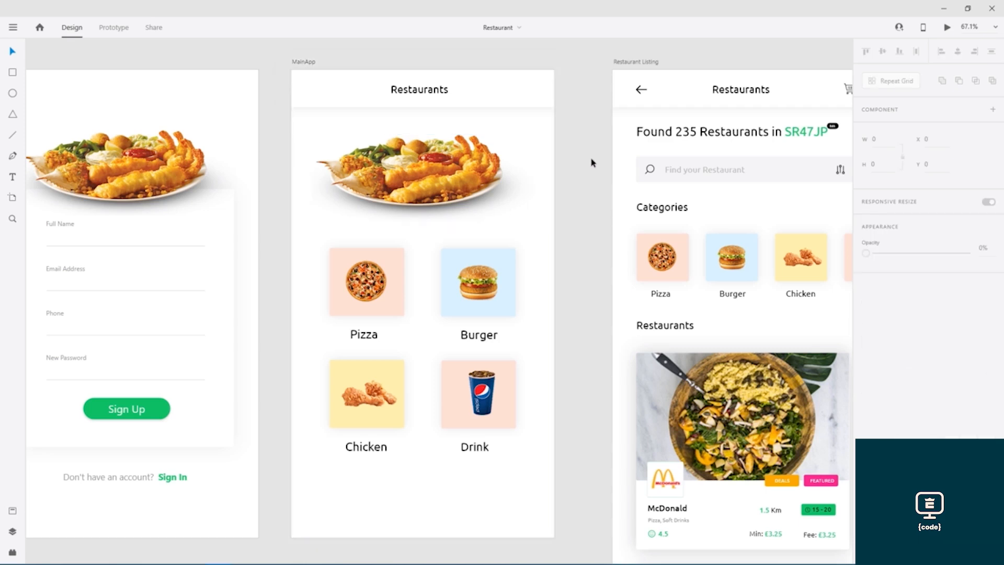
left_click_drag(592, 161, 542, 154)
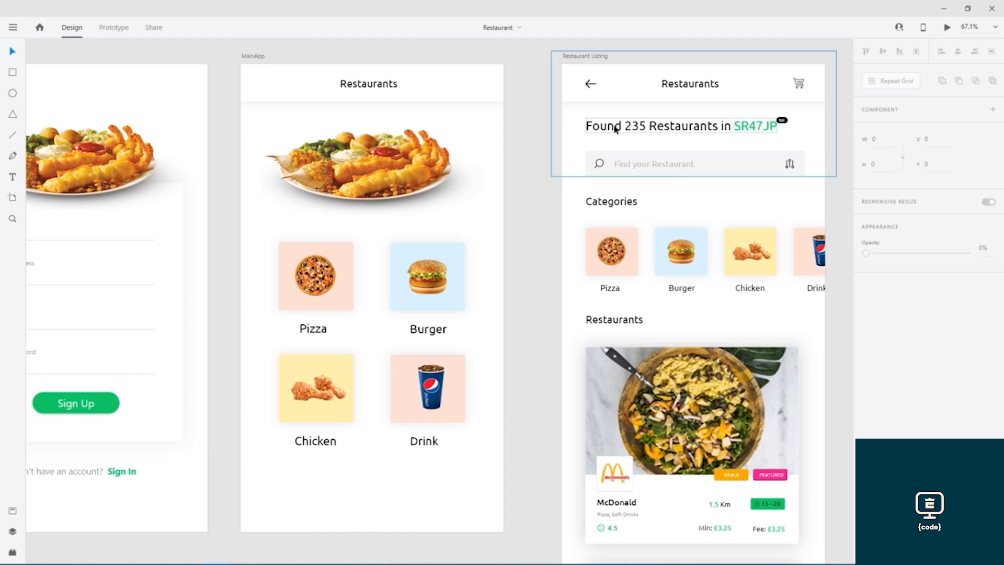
Duplicate the Restaurants title from the MainApp header and place the copy below the category tiles, at about Y 1209
left_click(320, 441)
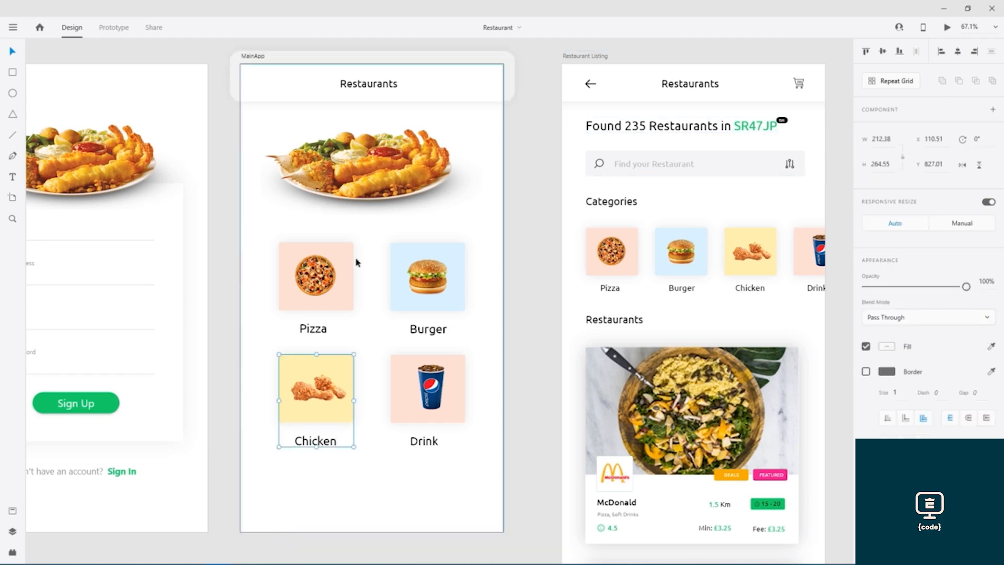
left_click(374, 86)
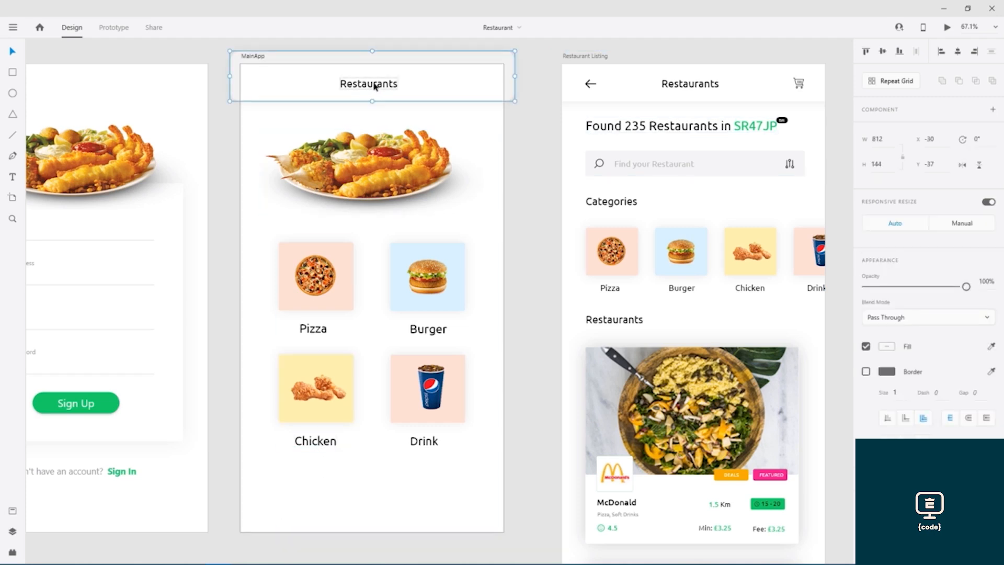
double_click(374, 84)
left_click_drag(374, 85, 368, 494)
left_click(544, 340)
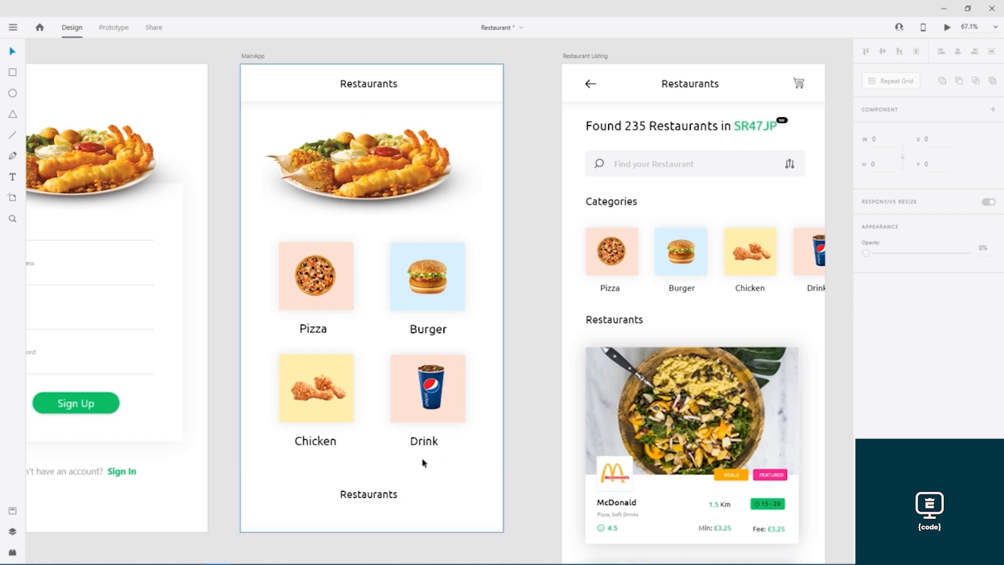
Change the duplicated title below the tiles to "Fond Restaurants" and centre it horizontally on MainApp
left_click(370, 497)
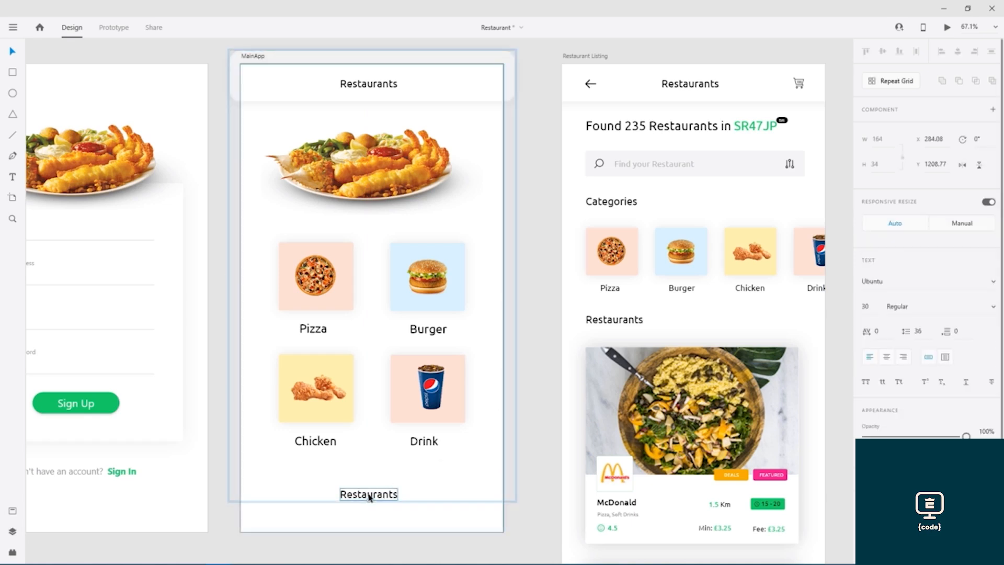
double_click(369, 497)
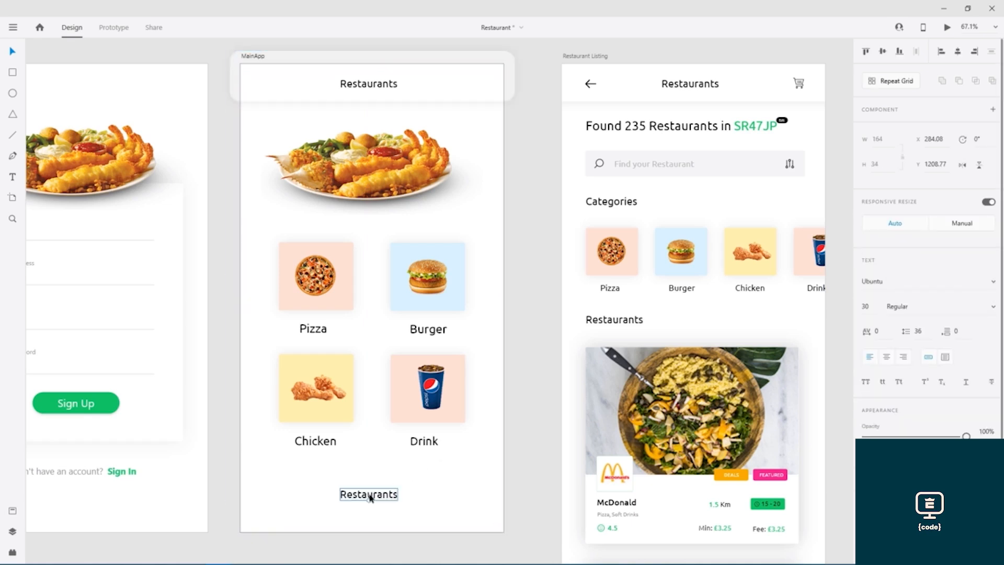
double_click(373, 499)
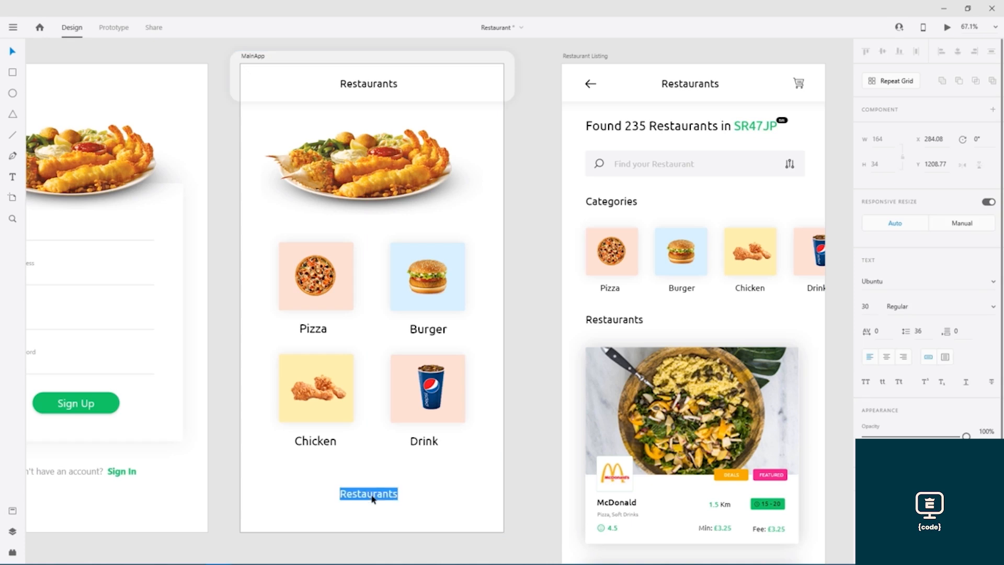
type("Fo")
type("ts")
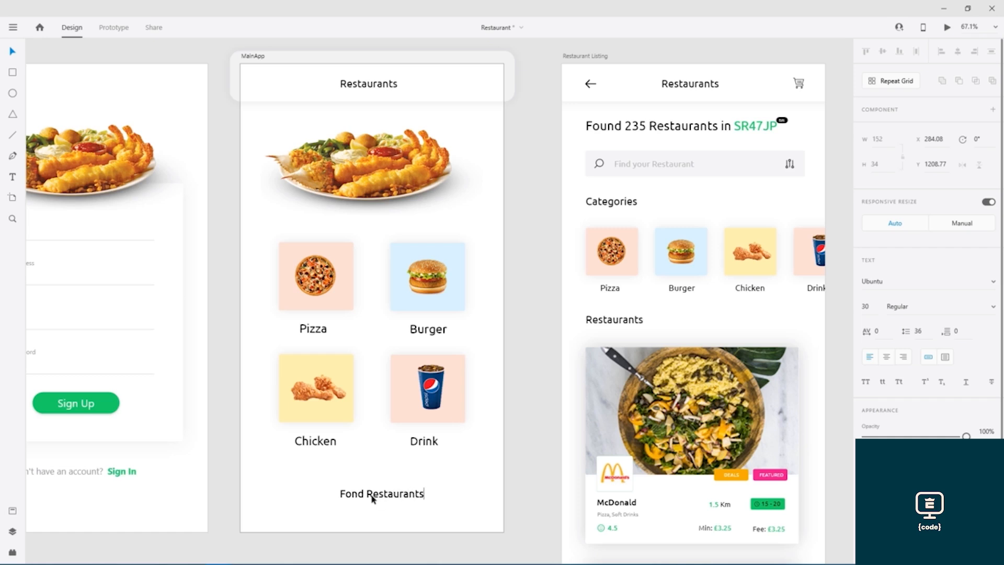
key("Escape")
left_click_drag(392, 497, 377, 497)
Copy the green Sign Up button shape onto MainApp, widen it to 381 and centre it below the tiles
left_click(108, 404)
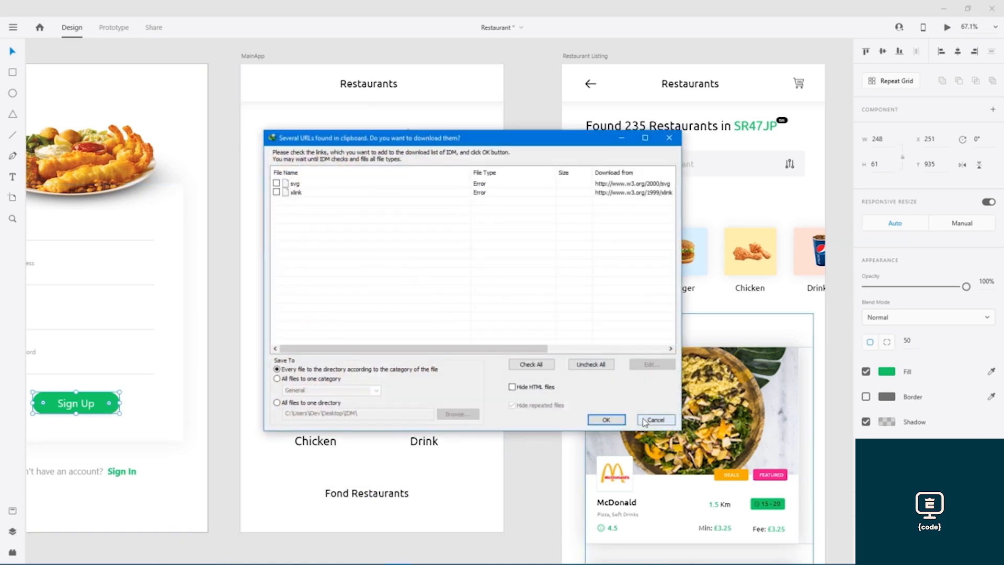
left_click(651, 420)
left_click(440, 479)
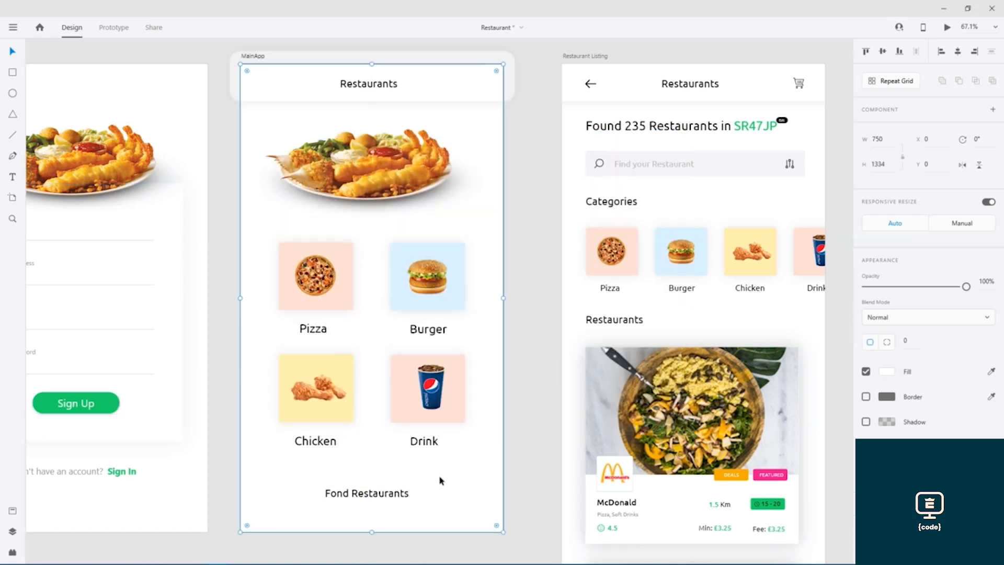
key("ctrl+v")
left_click_drag(392, 407, 302, 493)
left_click_drag(417, 492, 390, 486)
Cut and paste the Fond Restaurants text so it sits centred on top of the green button
left_click(390, 495)
key("ctrl+x")
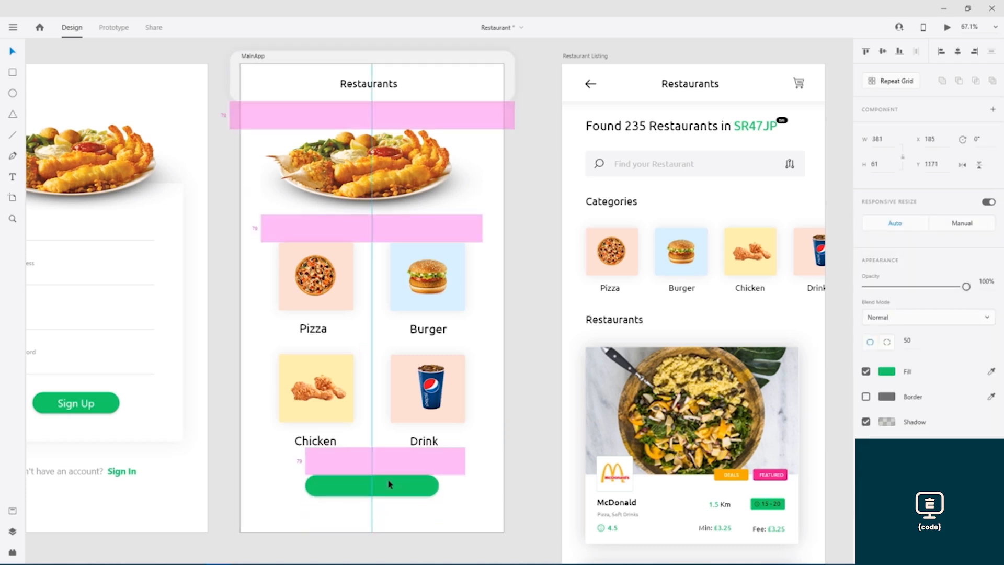
left_click_drag(389, 480, 390, 491)
key("ctrl+v")
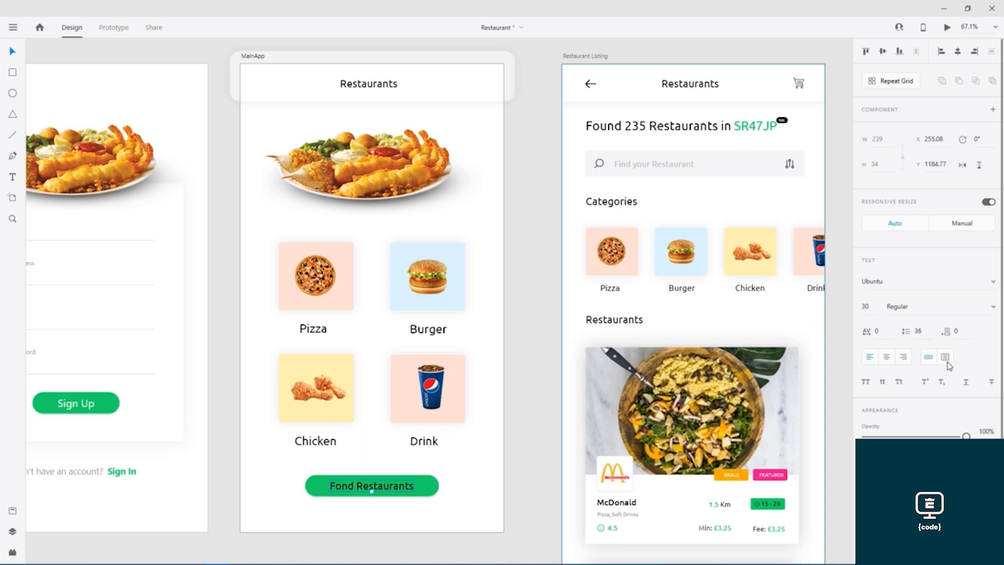
Set the Fond Restaurants text colour to white and save the file
left_click(881, 482)
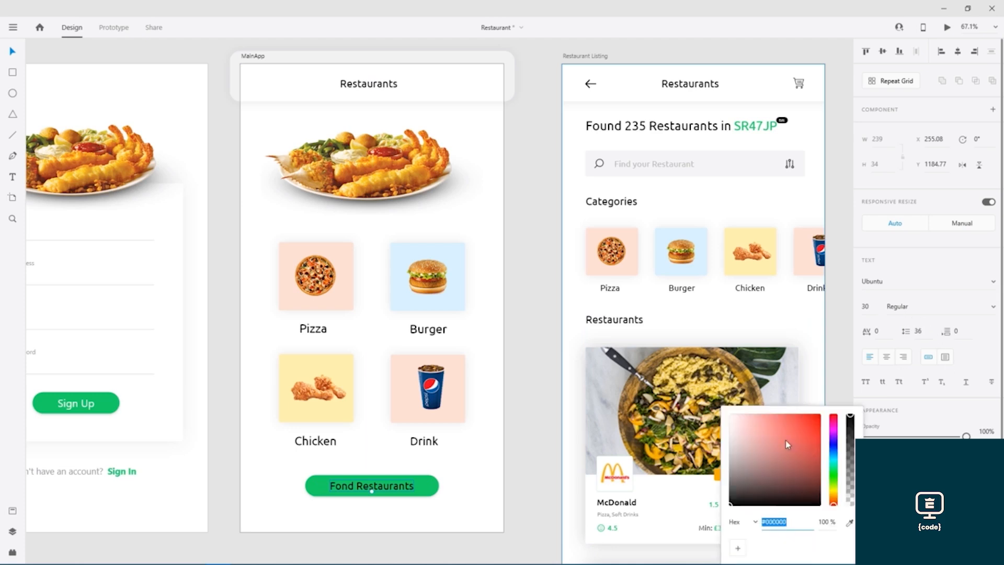
left_click_drag(787, 444, 693, 405)
left_click(545, 354)
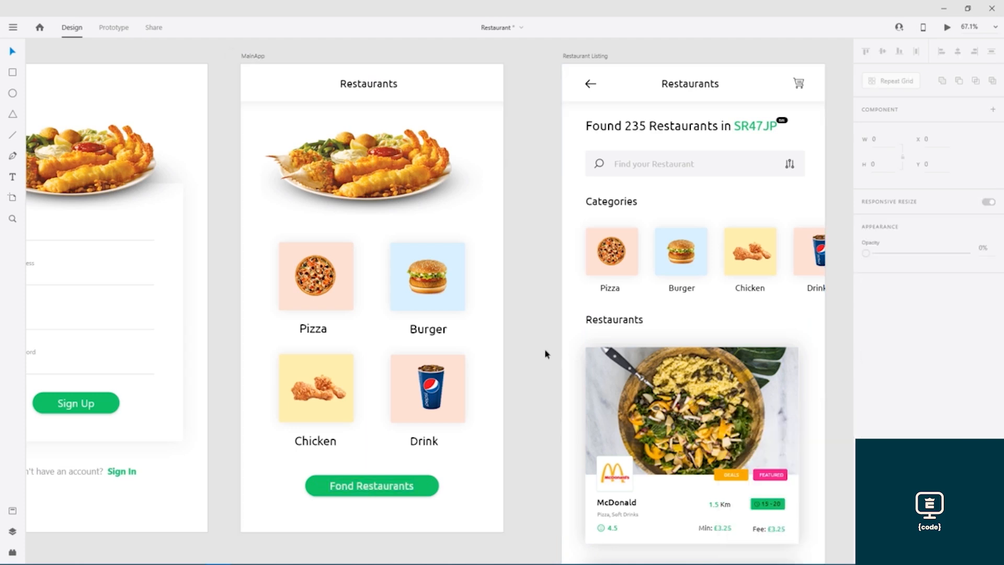
key("ctrl+s")
In prototype mode, link the Fond Restaurants button to the Restaurant Listing artboard with a tap-triggered Auto-Animate
left_click(410, 491)
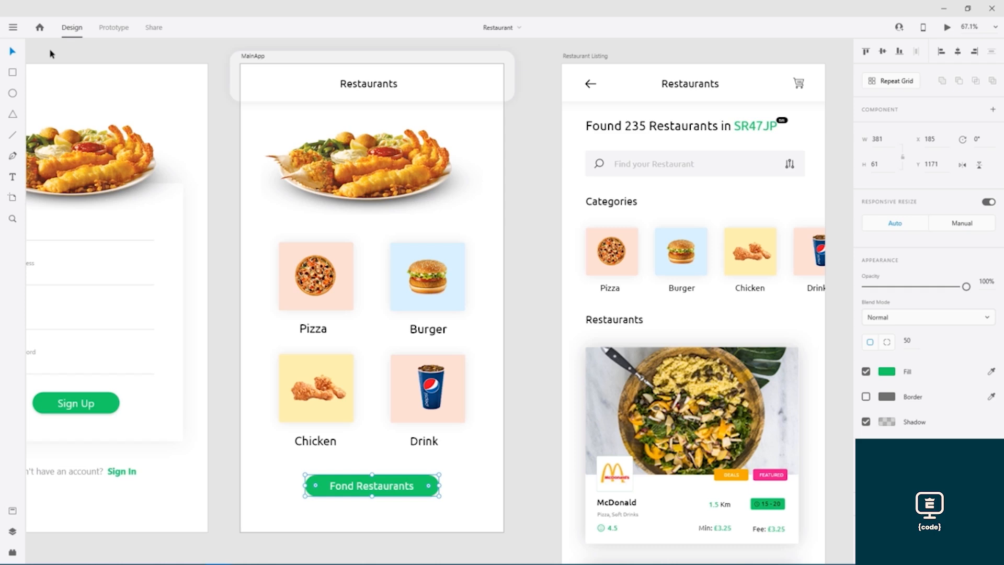
left_click(101, 27)
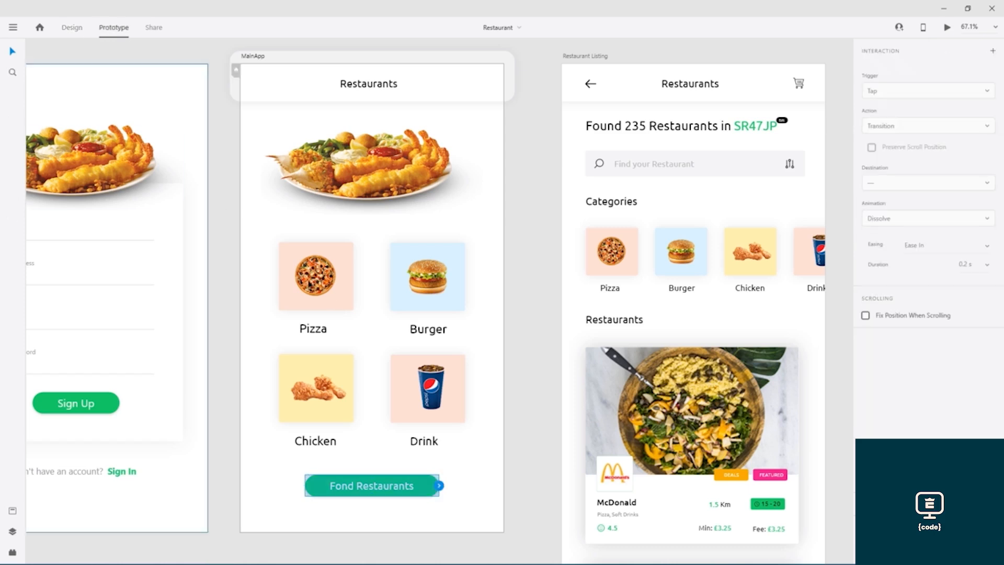
left_click_drag(439, 486, 620, 189)
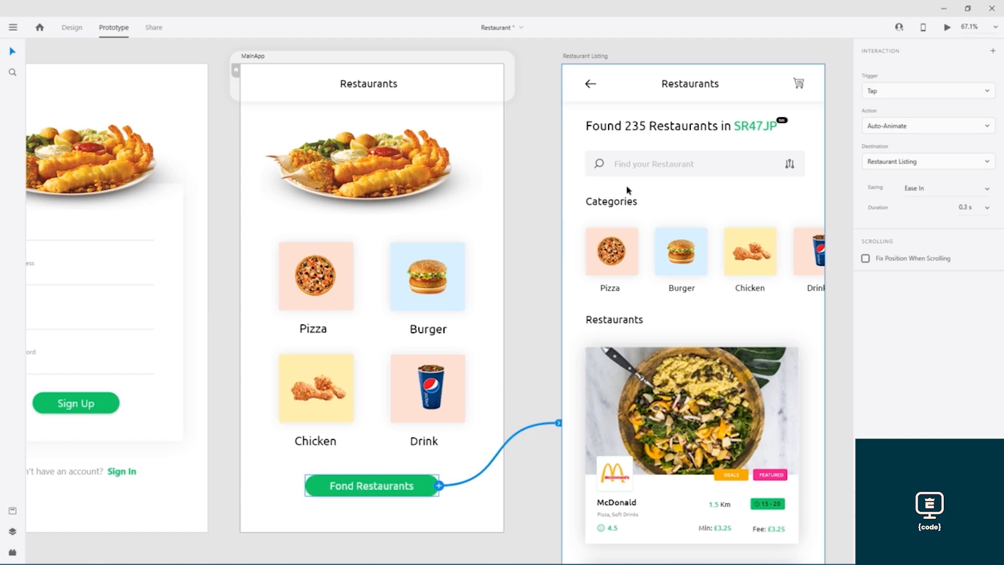
Link the Restaurant Listing back arrow to MainApp with a tap-triggered Auto-Animate and set its easing to Ease Out
double_click(588, 86)
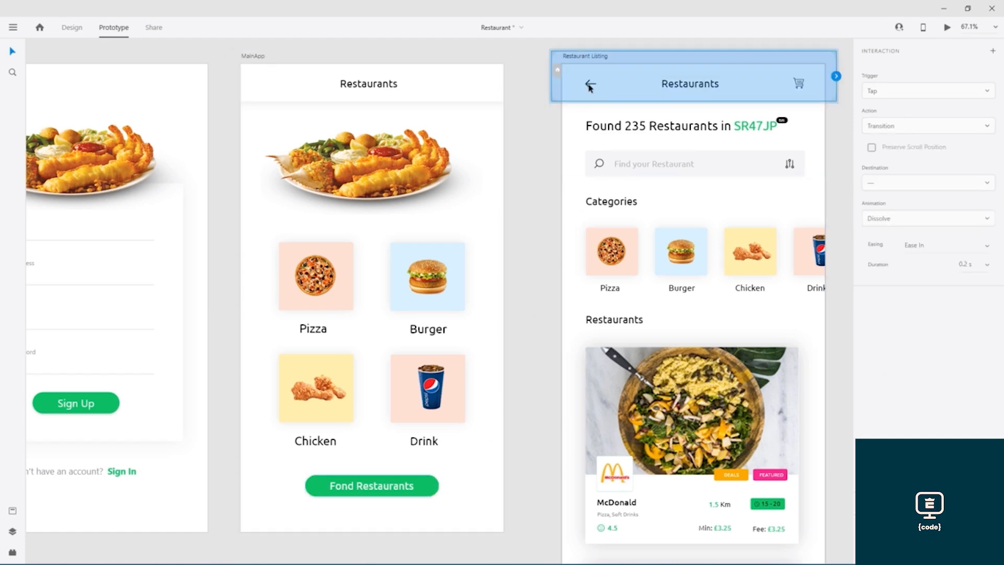
right_click(590, 87)
key("Escape")
scroll(588, 86, "up", 5)
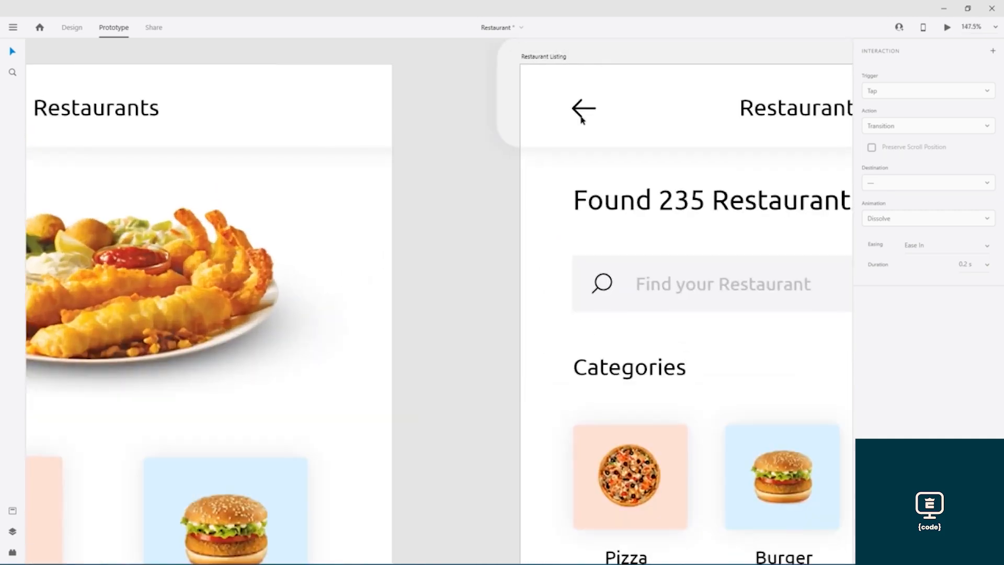
scroll(582, 120, "up", 5)
double_click(570, 99)
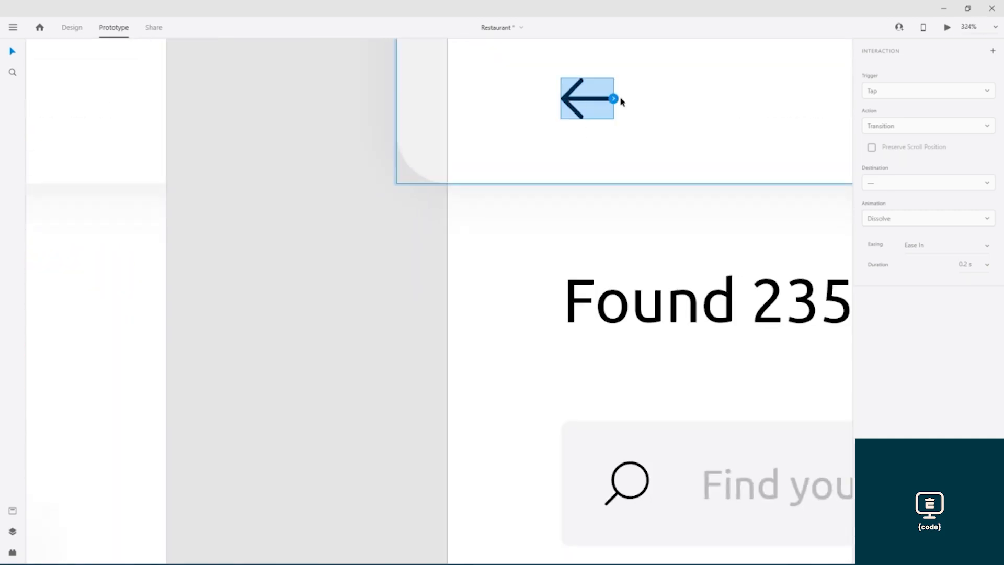
left_click_drag(614, 99, 138, 337)
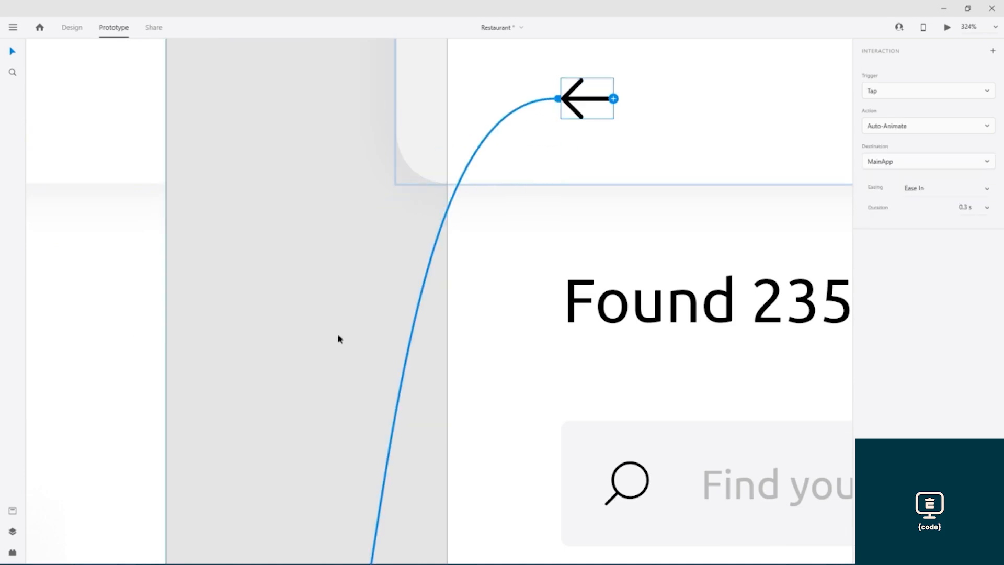
left_click(987, 189)
left_click(913, 227)
Check the interaction settings of the Fond Restaurants button on MainApp and save the file
scroll(370, 278, "down", 5)
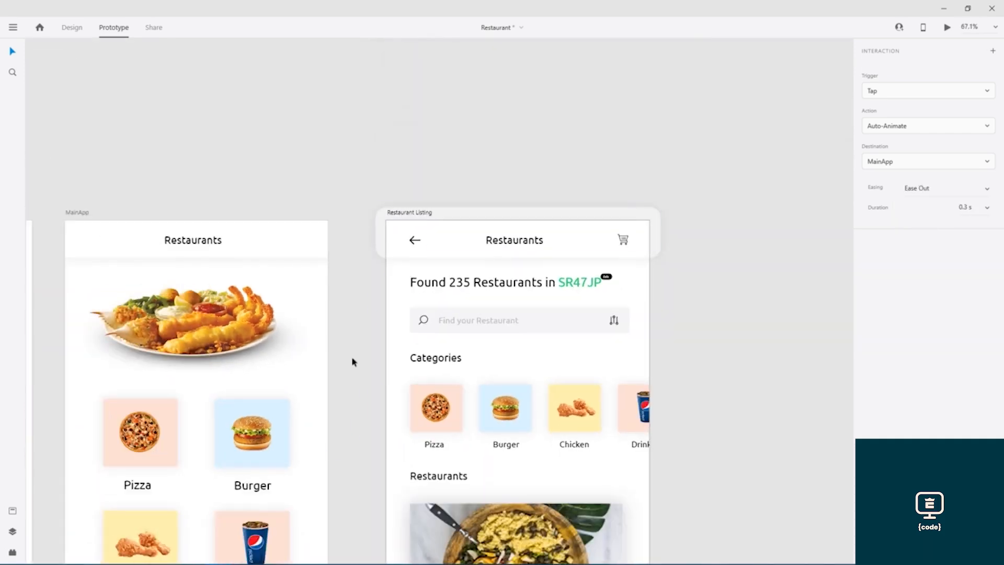
scroll(353, 362, "down", 5)
scroll(353, 362, "left", 2)
left_click(334, 416)
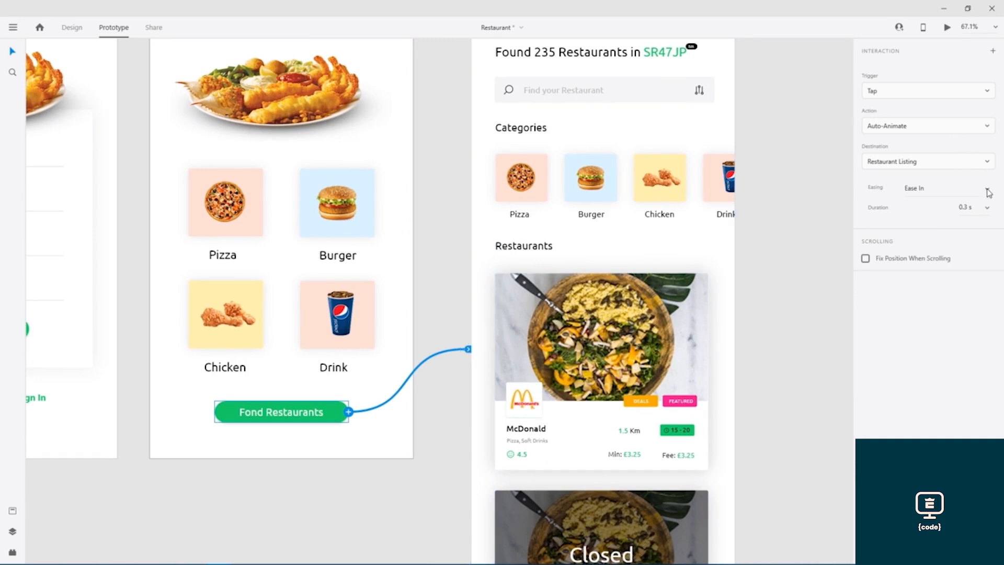
key("ctrl+s")
In design mode, duplicate the Signup artboard's Sign In text to X 334, Y 1215 and change the copy to "Skip..."
left_click_drag(391, 132, 626, 211)
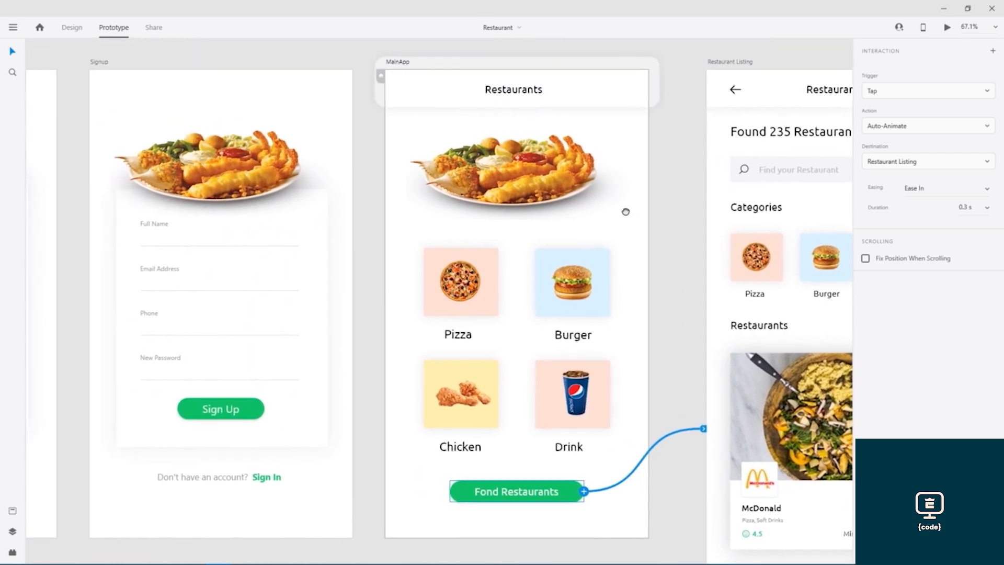
left_click(263, 478)
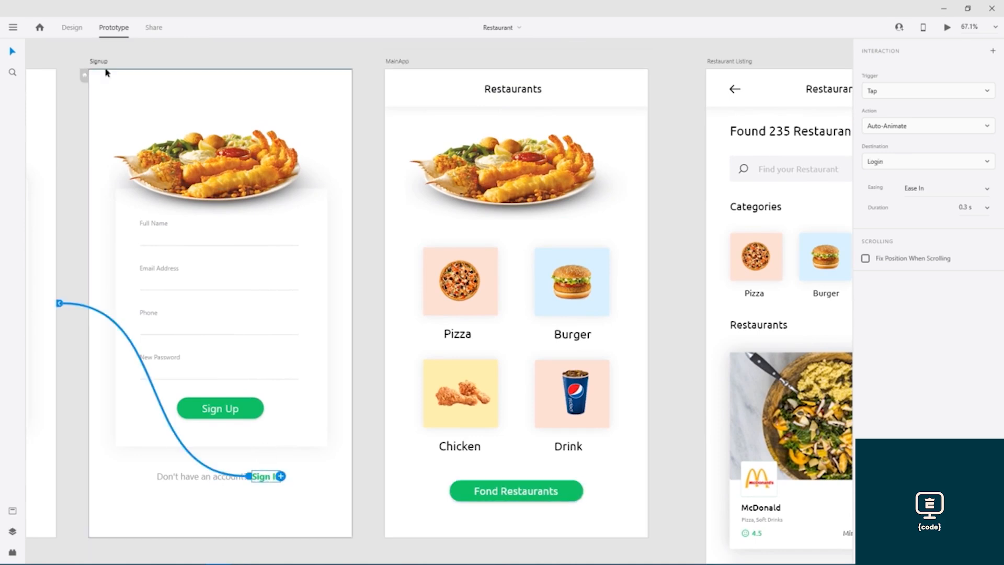
left_click(71, 27)
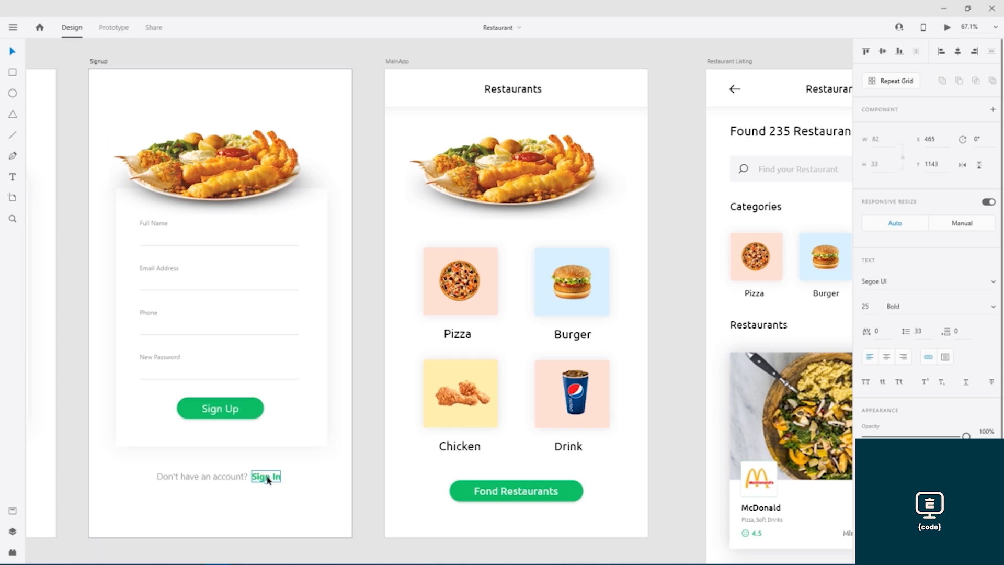
left_click_drag(268, 480, 222, 504)
double_click(221, 504)
type("Skip...")
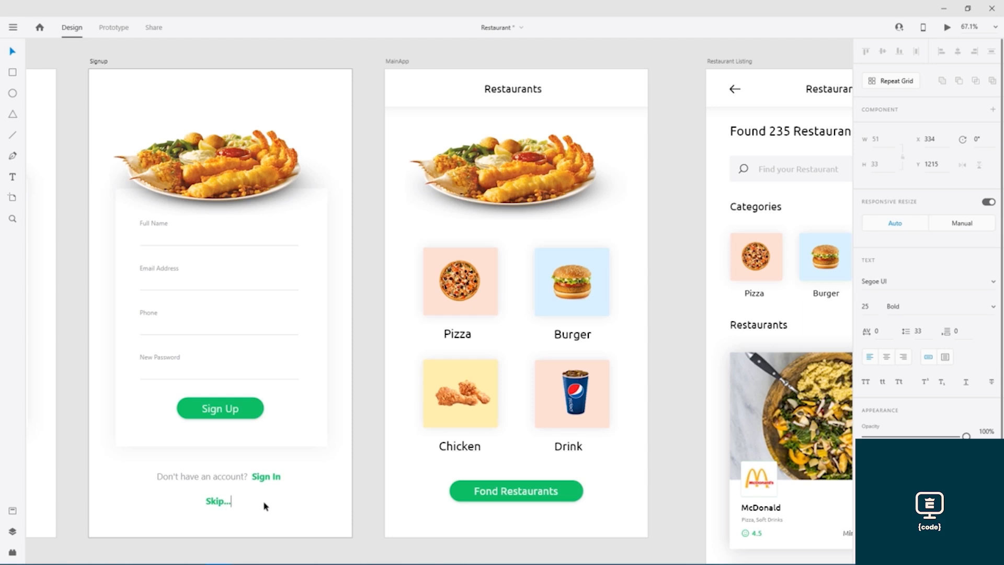
Move the Signup artboard's Skip... text to X 340 and link it to MainApp in prototype mode with Ease In easing, saving the file
key("Escape")
left_click_drag(214, 504, 217, 505)
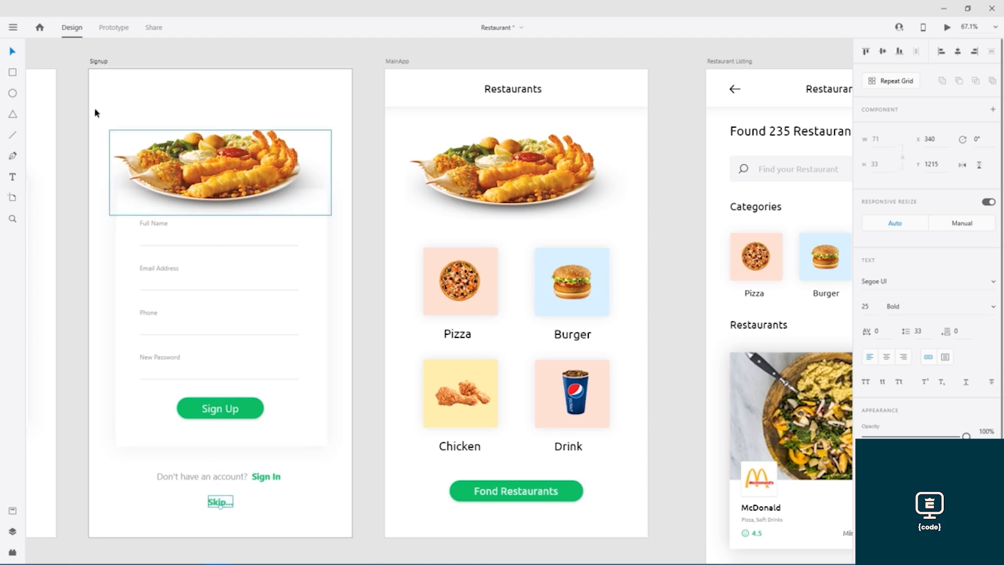
left_click(113, 28)
left_click_drag(233, 502, 425, 179)
left_click(987, 196)
left_click(921, 245)
key("ctrl+s")
left_click(361, 99)
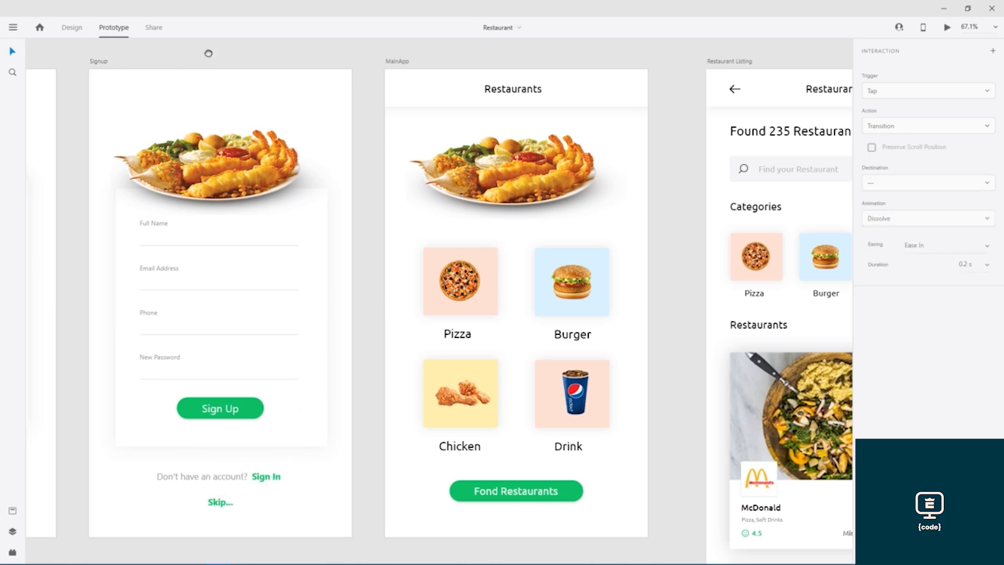
Preview the prototype from the Splash artboard, testing the Go...!, Sign Up and Sign In links, and close the preview
left_click_drag(209, 53, 716, 49)
left_click_drag(358, 57, 417, 55)
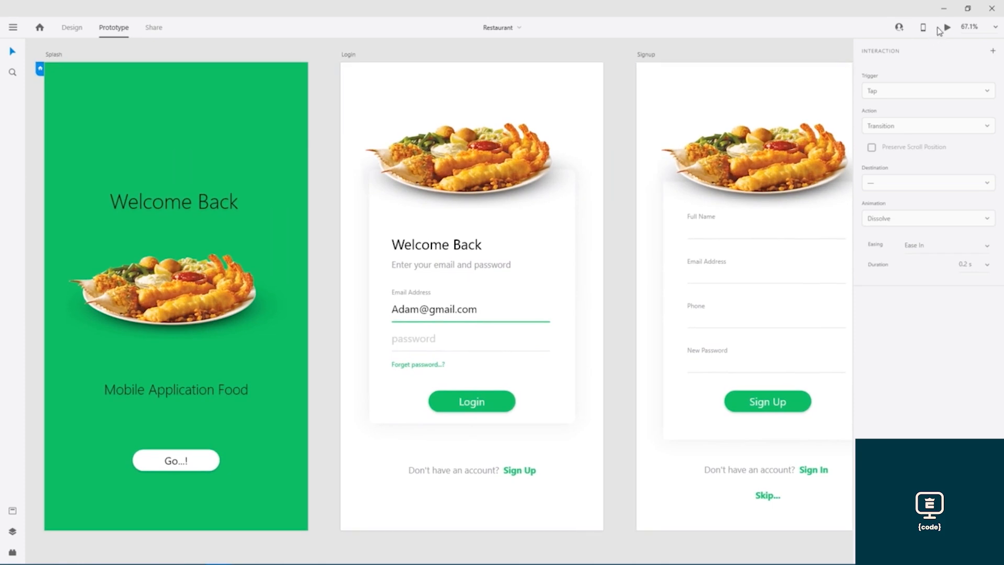
left_click(947, 27)
left_click_drag(400, 19, 514, 19)
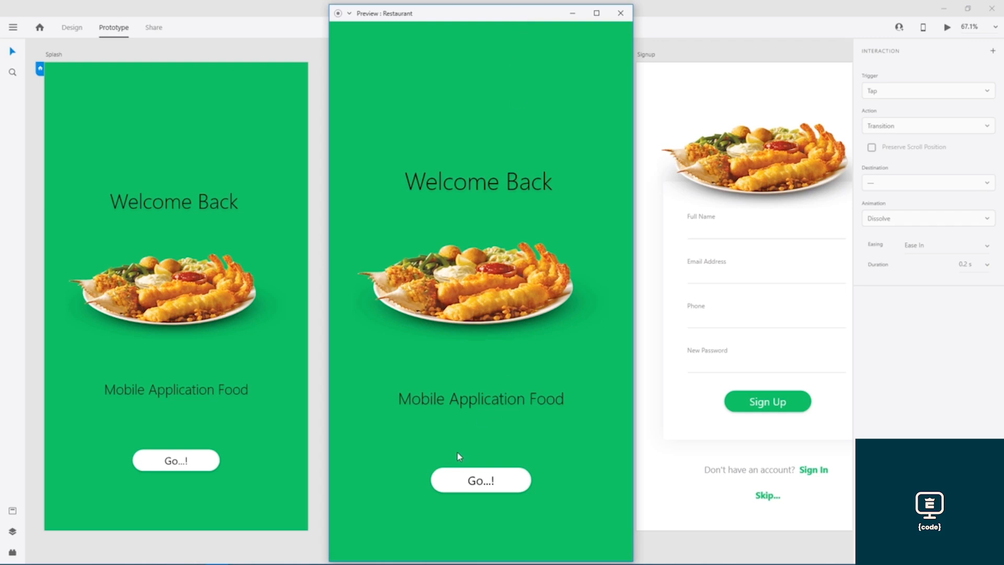
left_click(470, 479)
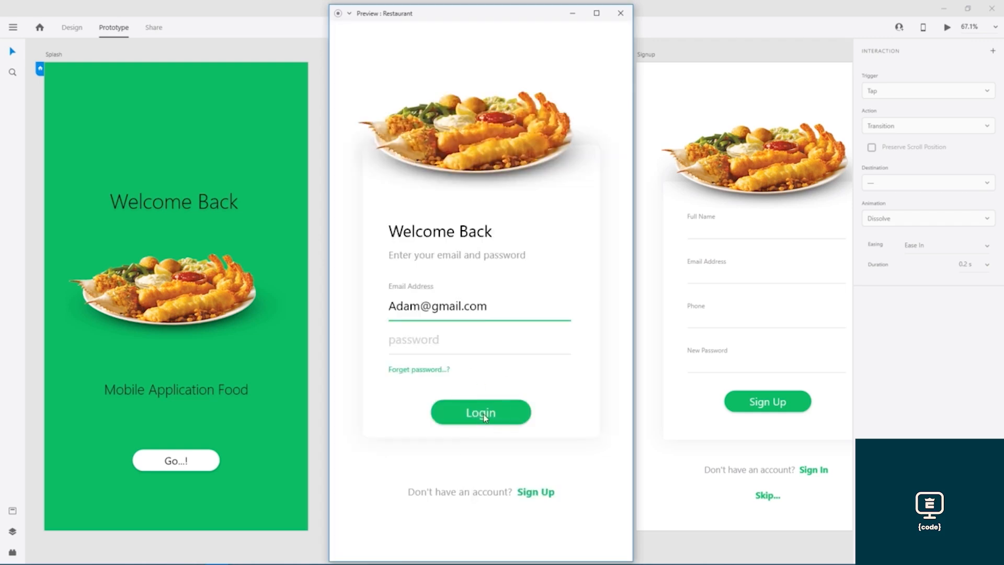
left_click(542, 493)
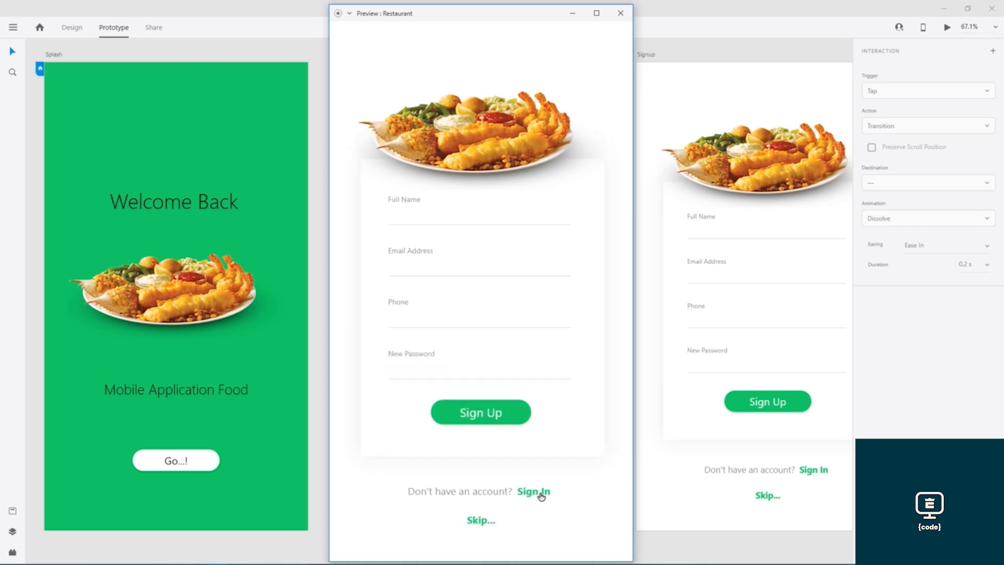
left_click(541, 494)
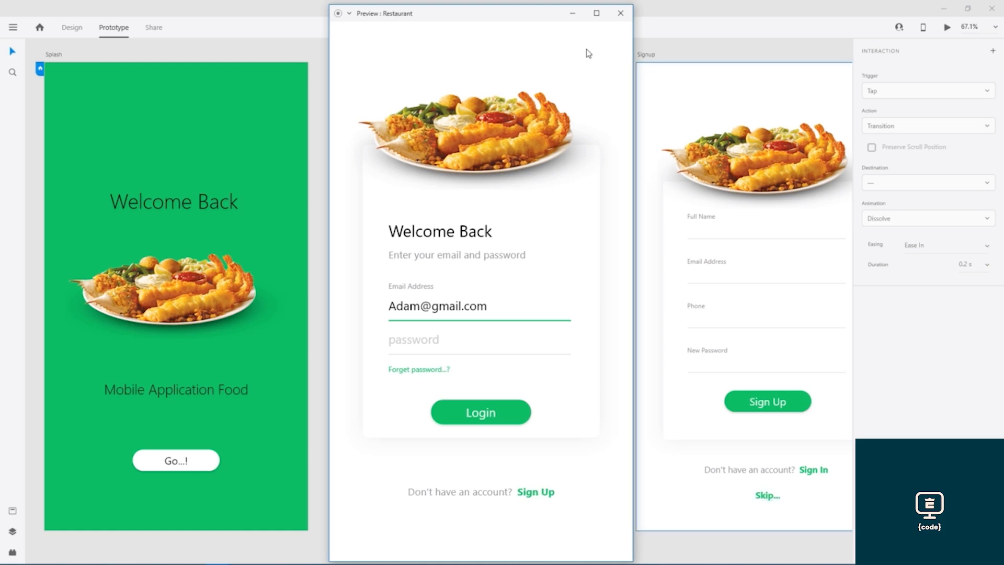
left_click(620, 14)
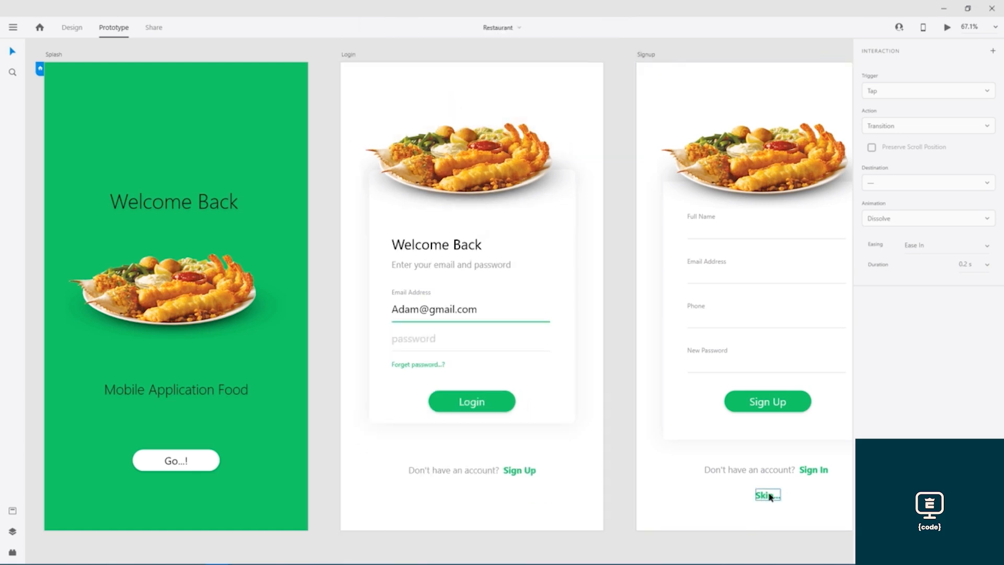
In design mode, copy the Signup artboard's Skip... text onto the Login artboard and save the file
left_click(72, 28)
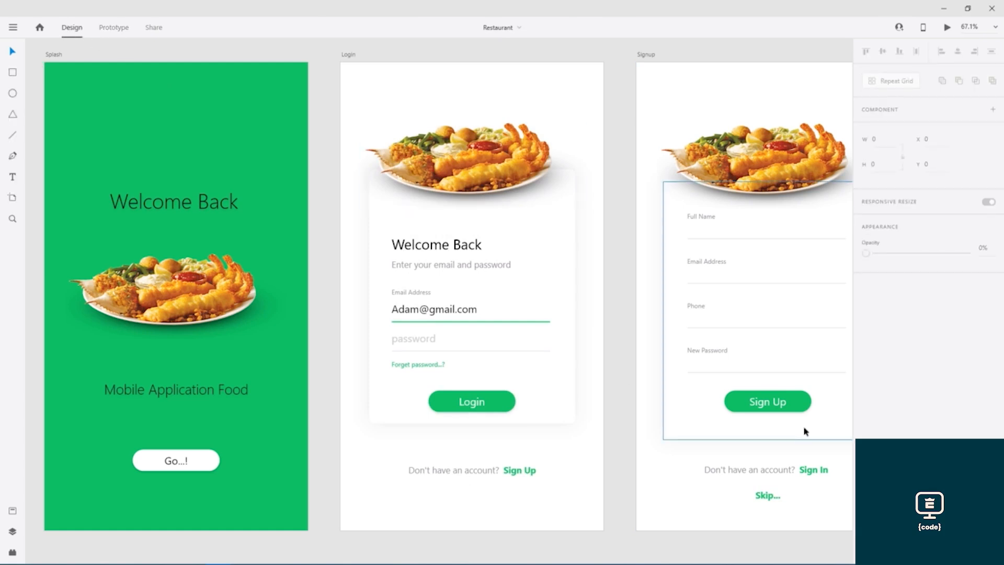
left_click(769, 495)
key("ctrl+c")
left_click(499, 502)
key("ctrl+v")
key("ctrl+s")
In prototype mode, link the Login artboard's Skip... text to MainApp with a tap-triggered Auto-Animate
left_click_drag(585, 206, 397, 203)
left_click(114, 28)
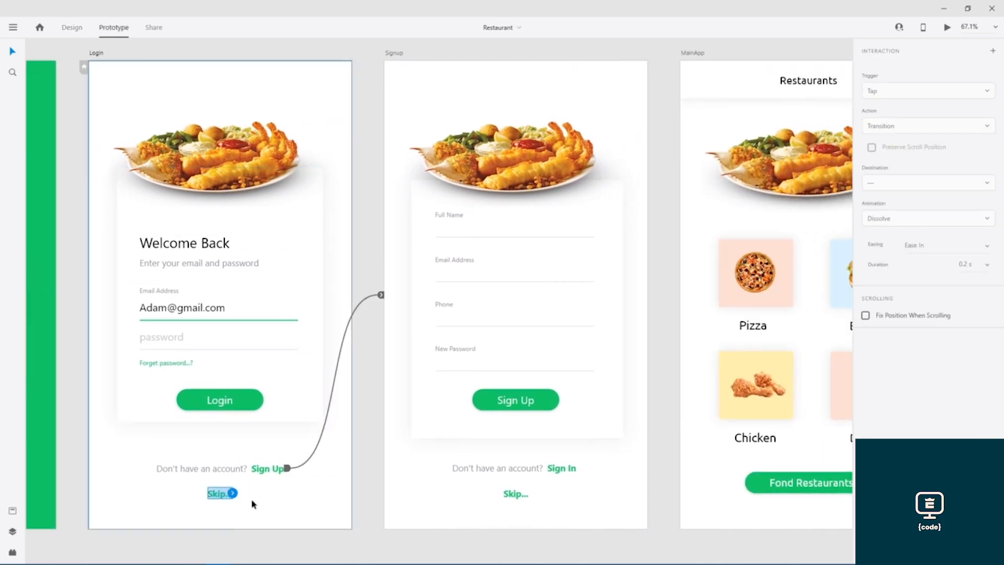
left_click_drag(232, 492, 775, 211)
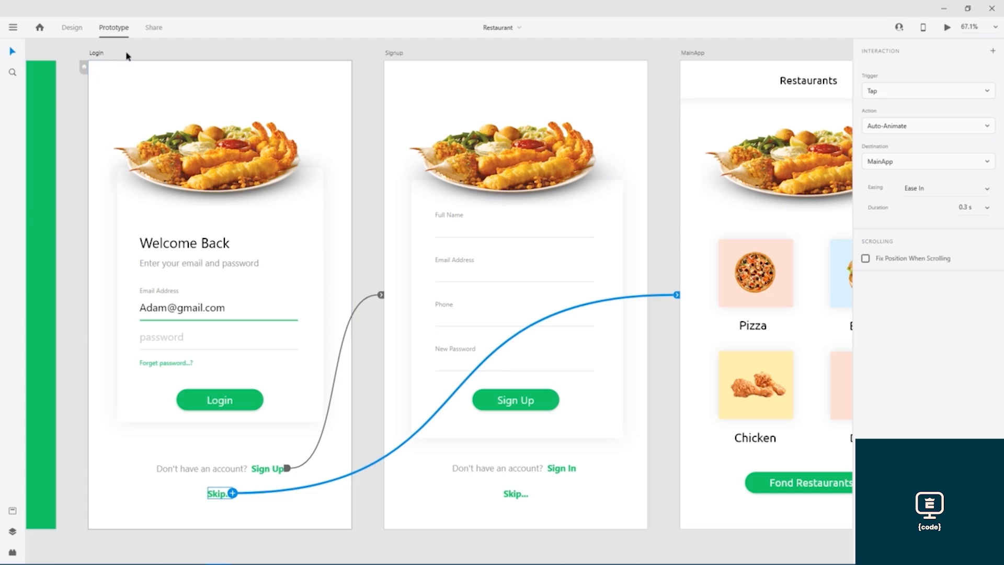
Preview the prototype from the Splash artboard, testing Go...!, Sign Up, Sign In and the Login screen's Skip... link
left_click(947, 26)
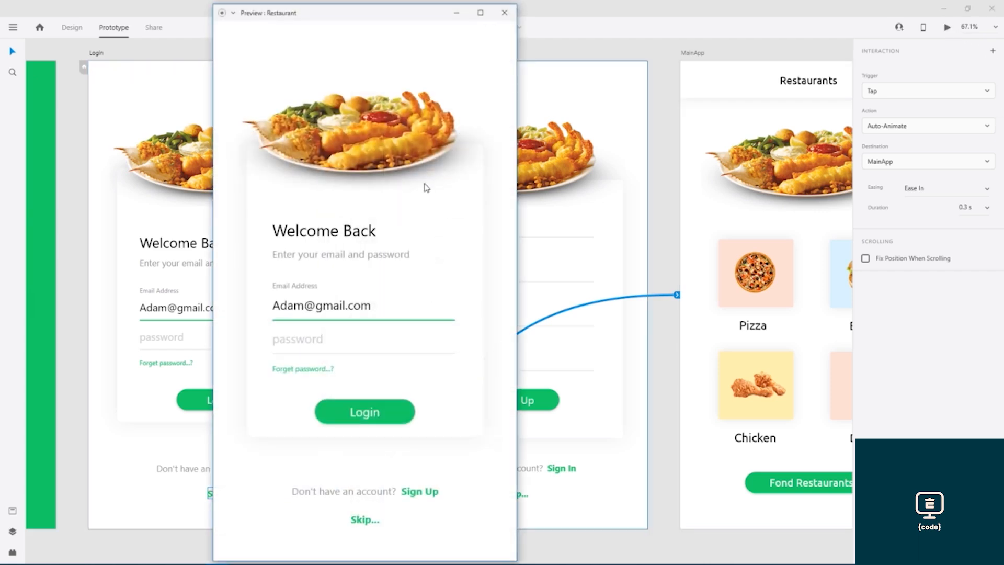
left_click(504, 13)
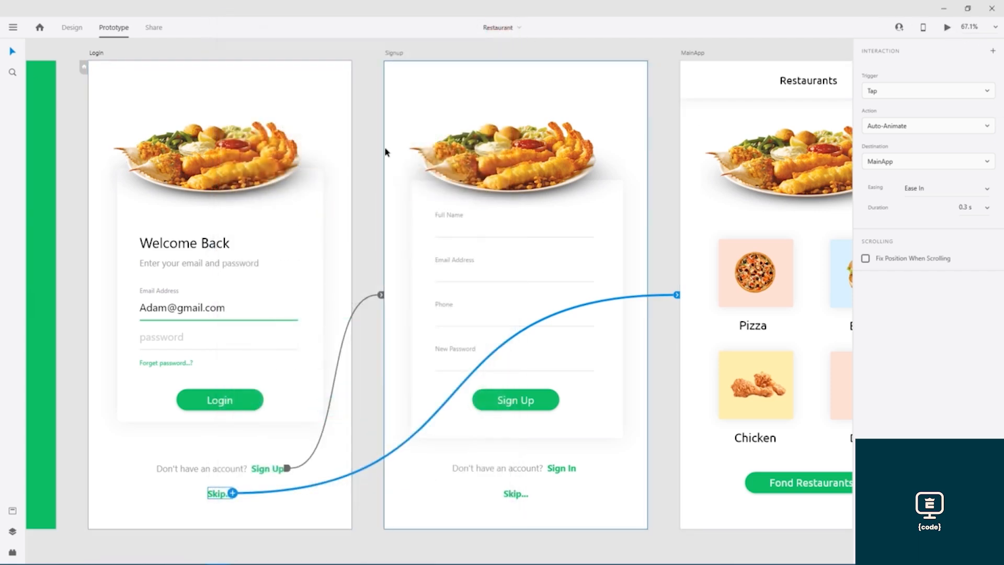
left_click_drag(381, 161, 728, 156)
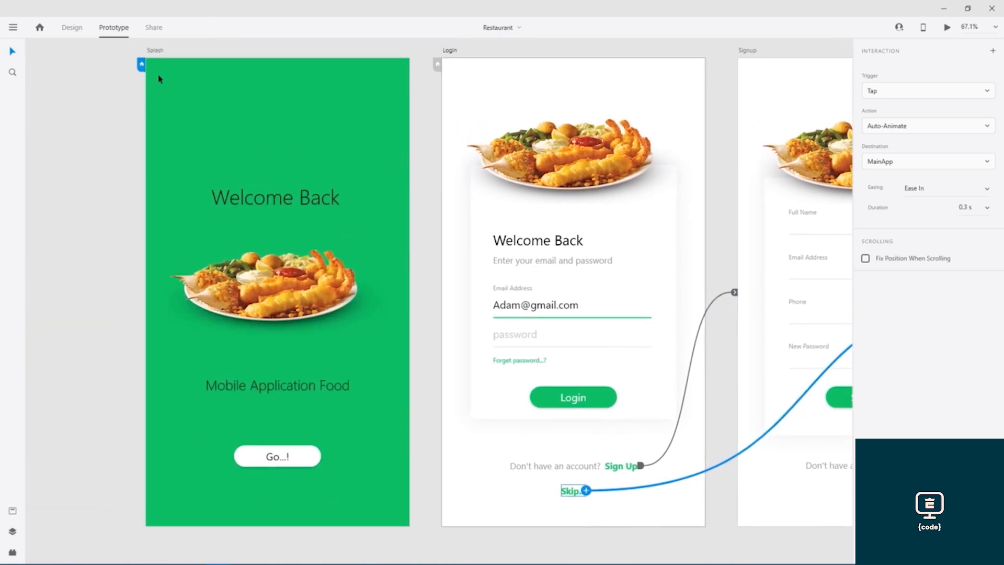
left_click(160, 51)
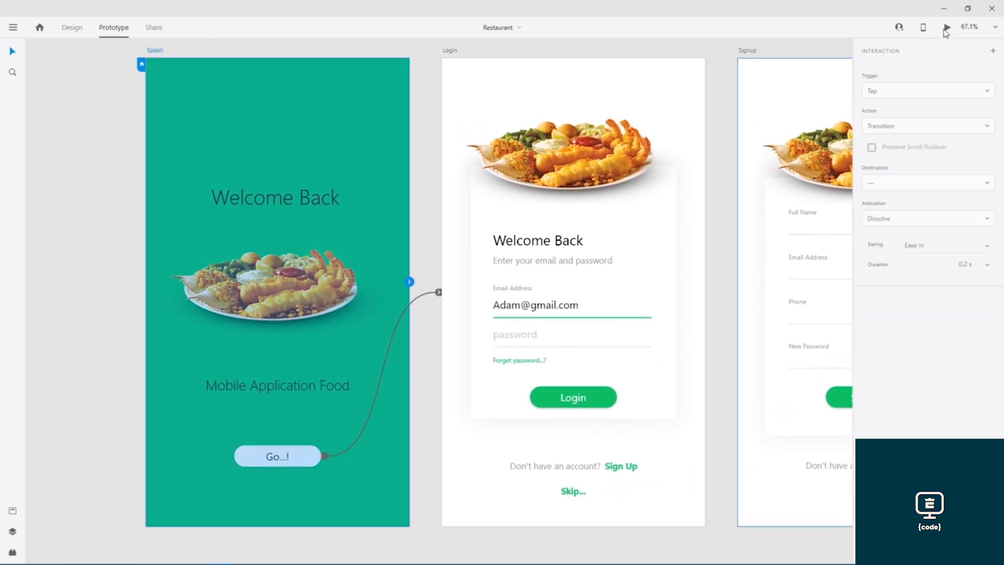
key("ctrl+Return")
left_click_drag(399, 19, 510, 21)
left_click(487, 484)
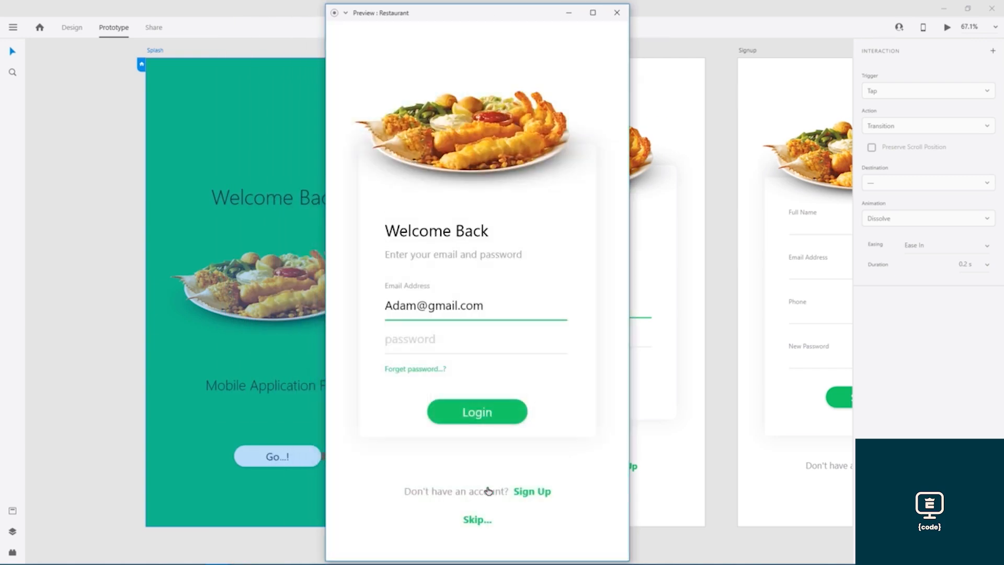
left_click(543, 493)
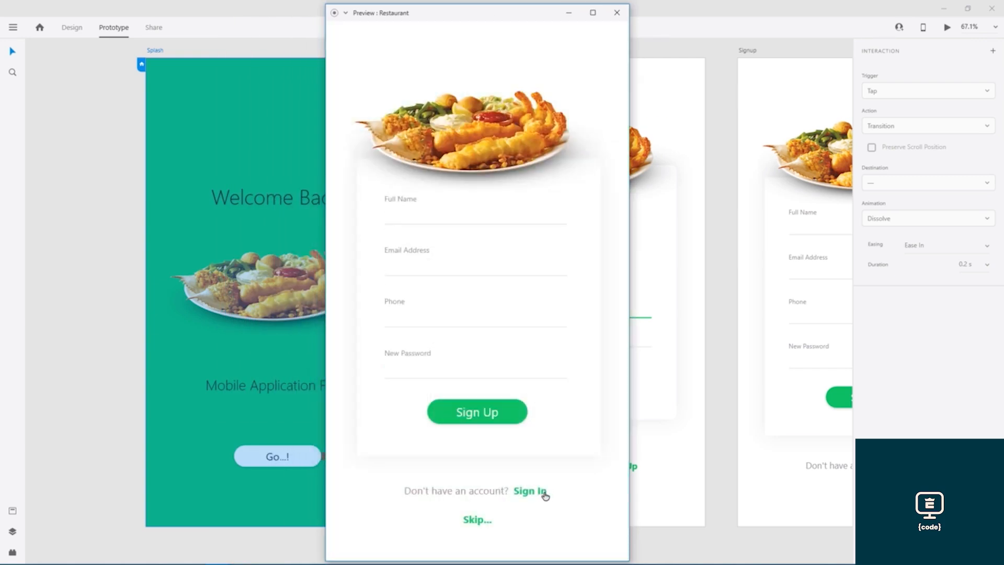
left_click(536, 493)
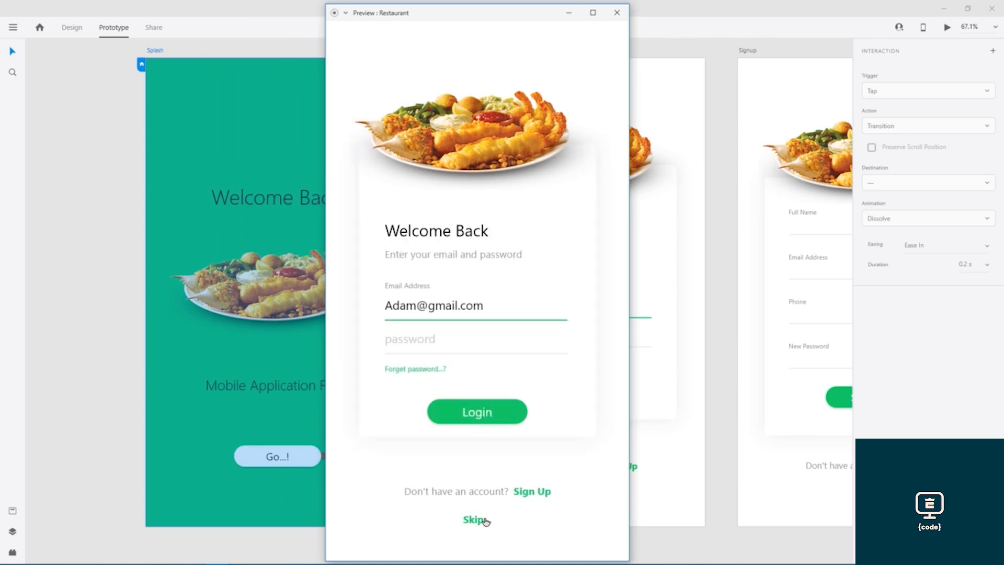
left_click(477, 521)
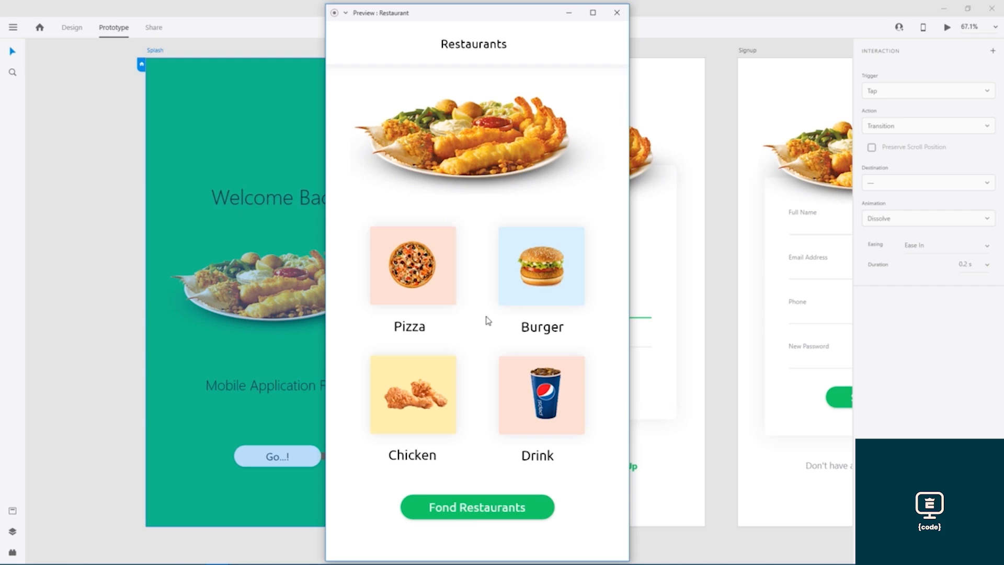
Test the Fond Restaurants button and the listing's back arrow several times in the preview, and close it
left_click(481, 510)
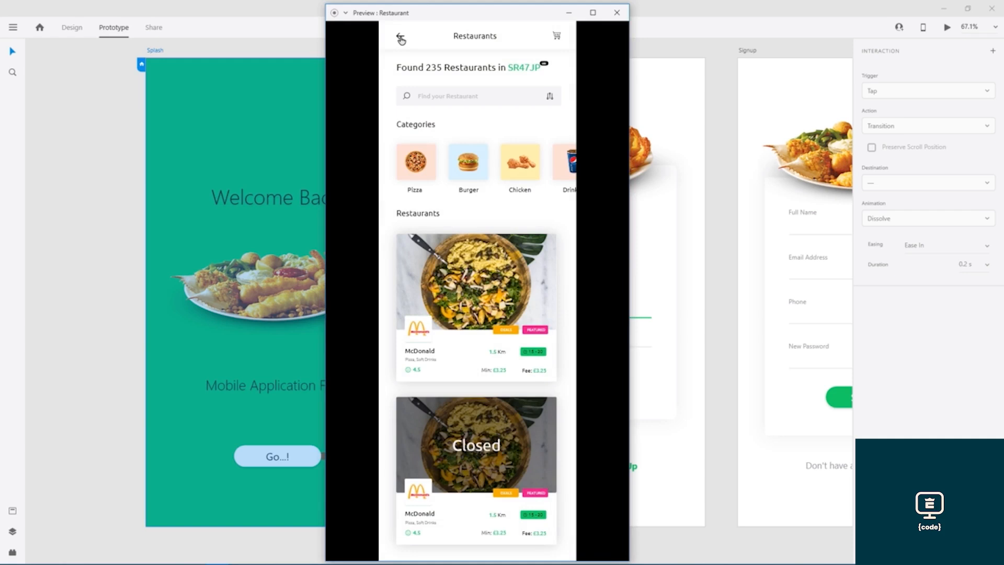
left_click(401, 39)
left_click(484, 508)
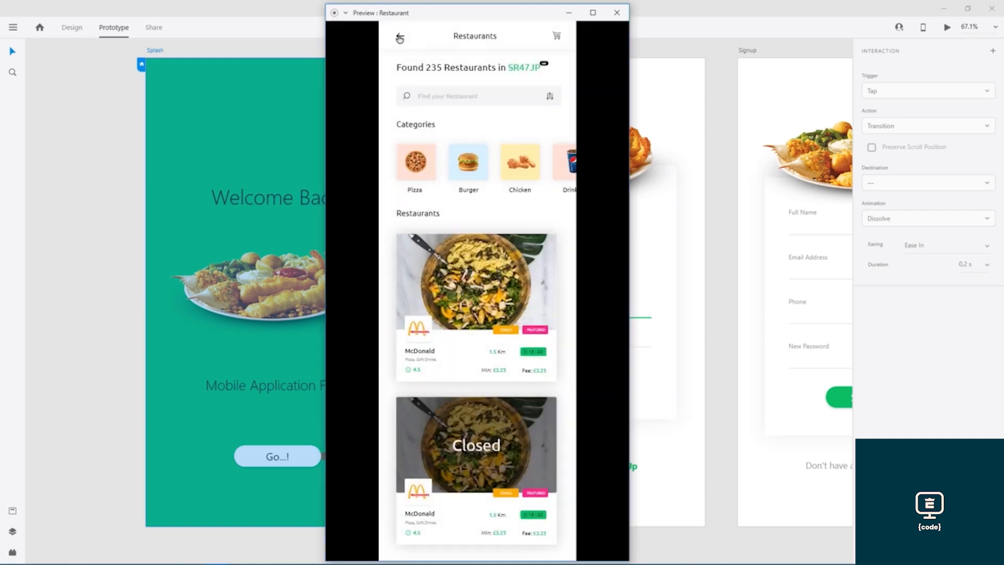
left_click(400, 38)
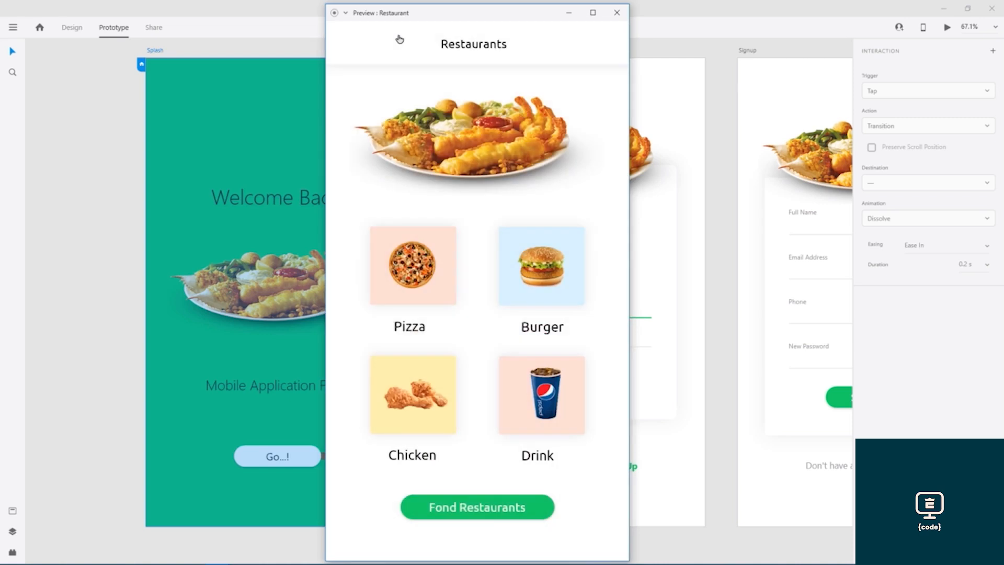
left_click(484, 511)
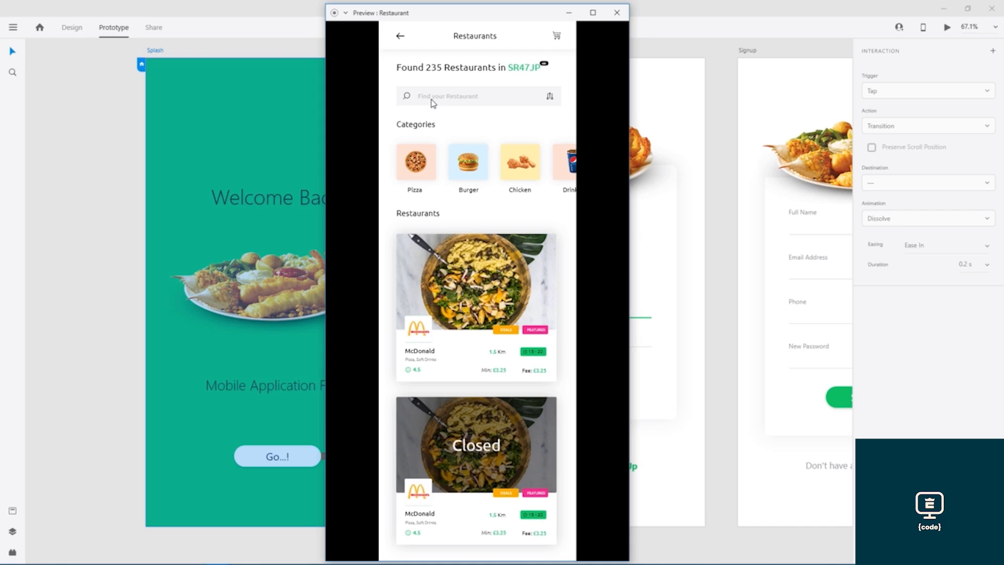
left_click(399, 36)
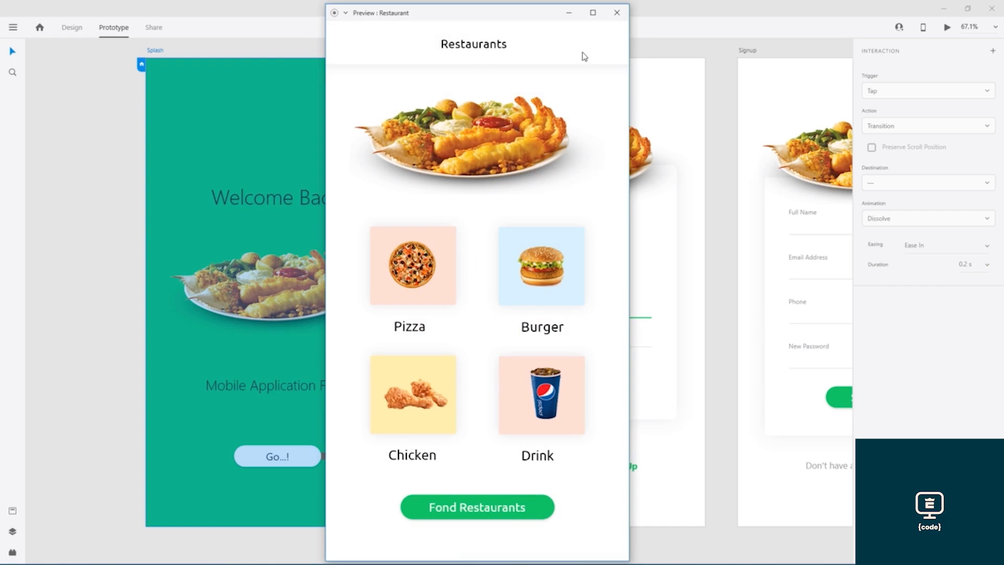
left_click(617, 12)
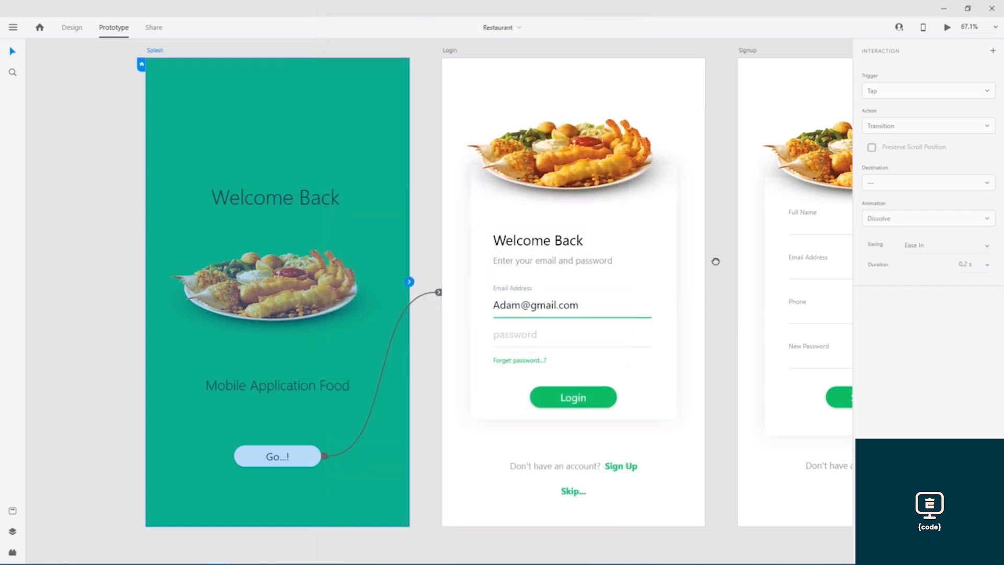
In design mode, set the Restaurant Listing artboard's white background shape to a height of 1334, matching MainApp's background
left_click_drag(716, 261, 246, 254)
left_click_drag(646, 225, 321, 234)
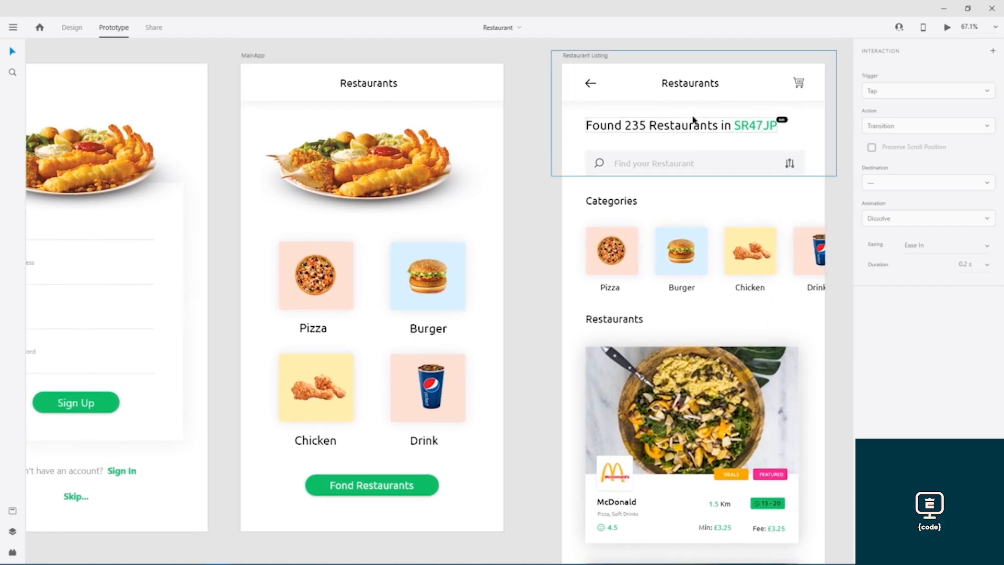
left_click(574, 215)
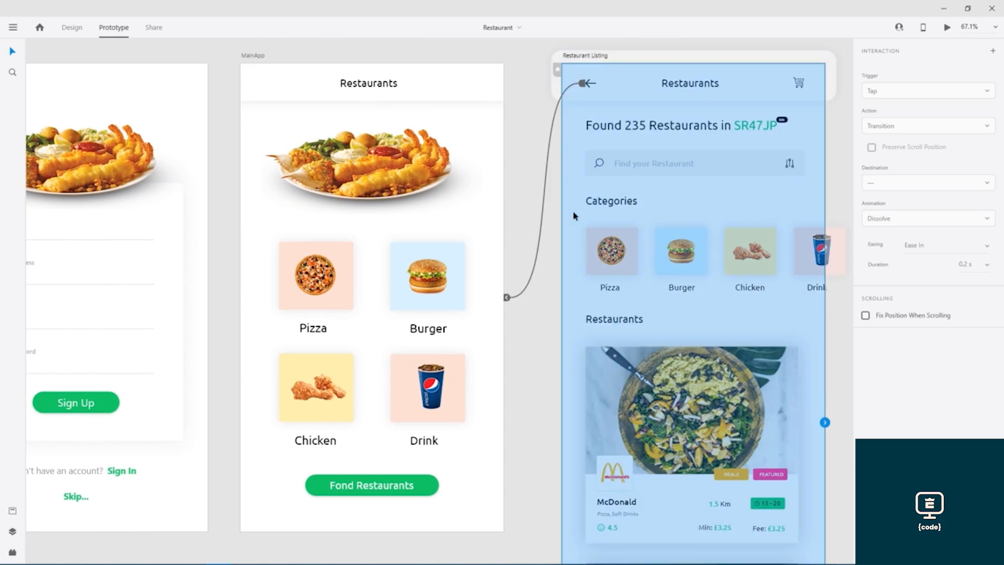
left_click(73, 28)
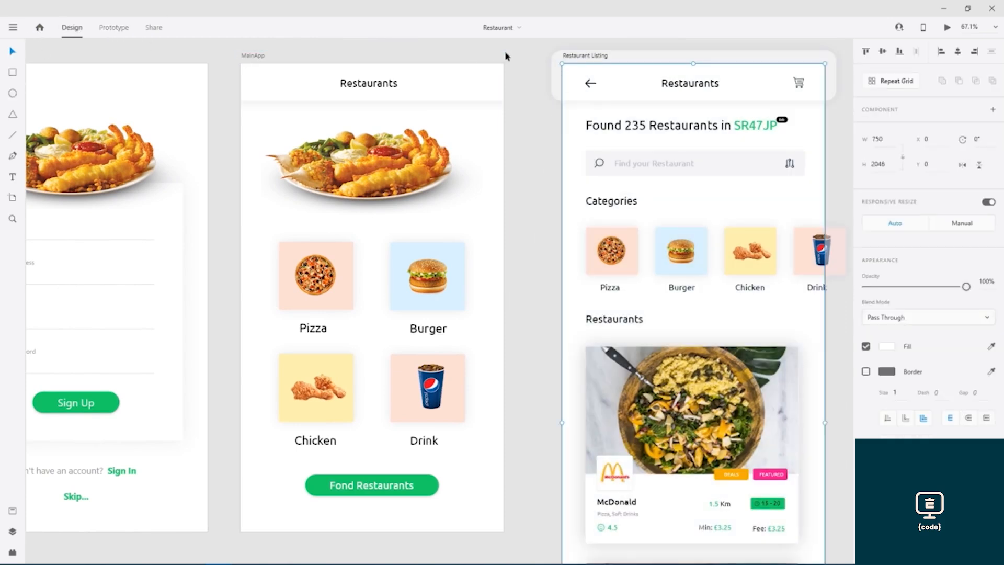
left_click(502, 132)
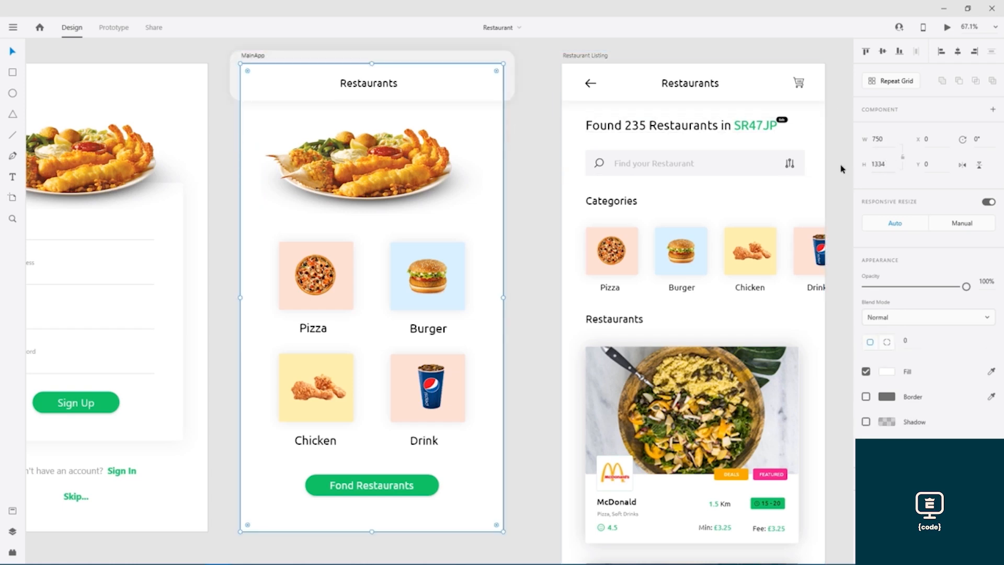
left_click(578, 216)
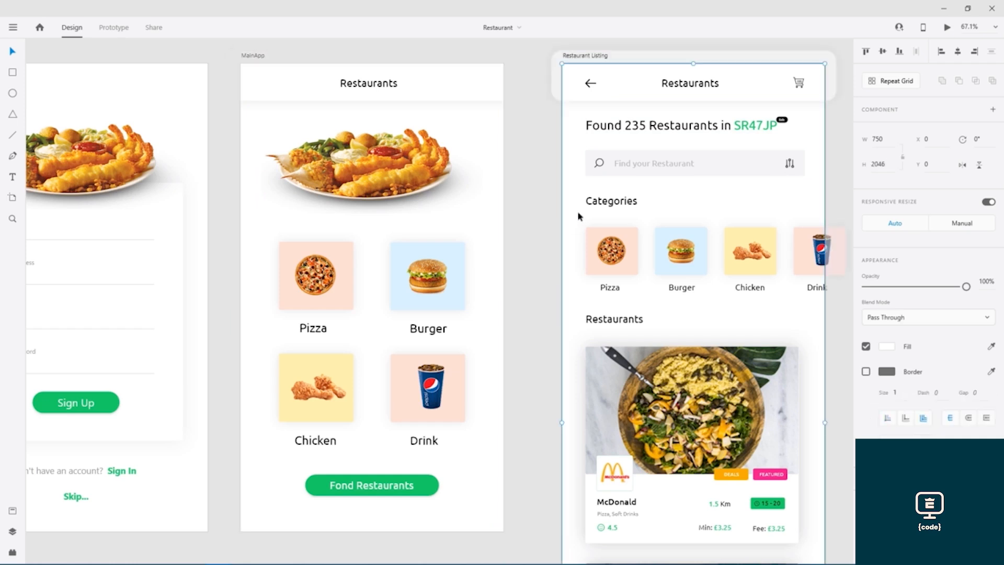
left_click(890, 164)
type("1334")
key("Return")
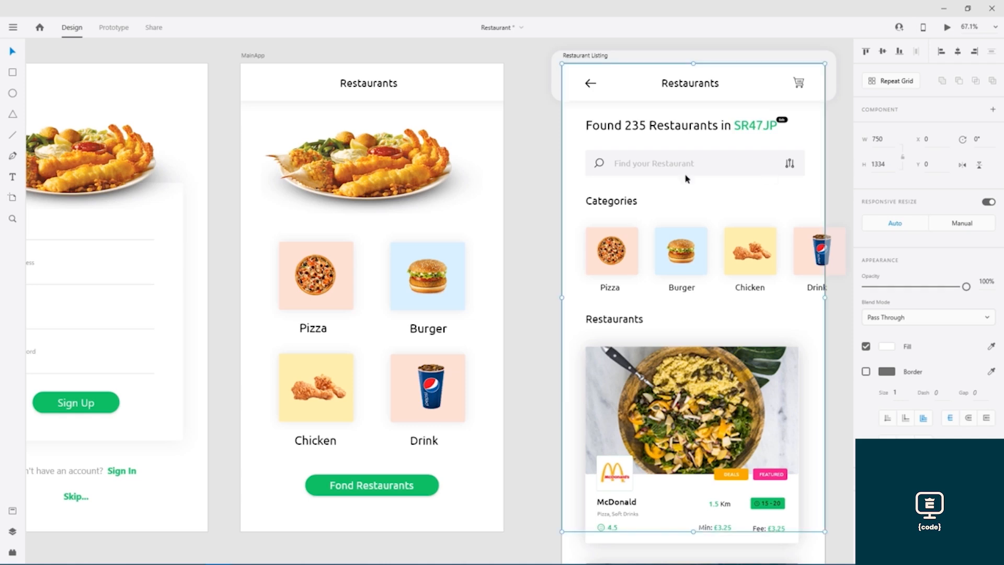
left_click(527, 178)
Preview the prototype from MainApp, testing the Fond Restaurants button and the Restaurant Listing back arrow
left_click(251, 55)
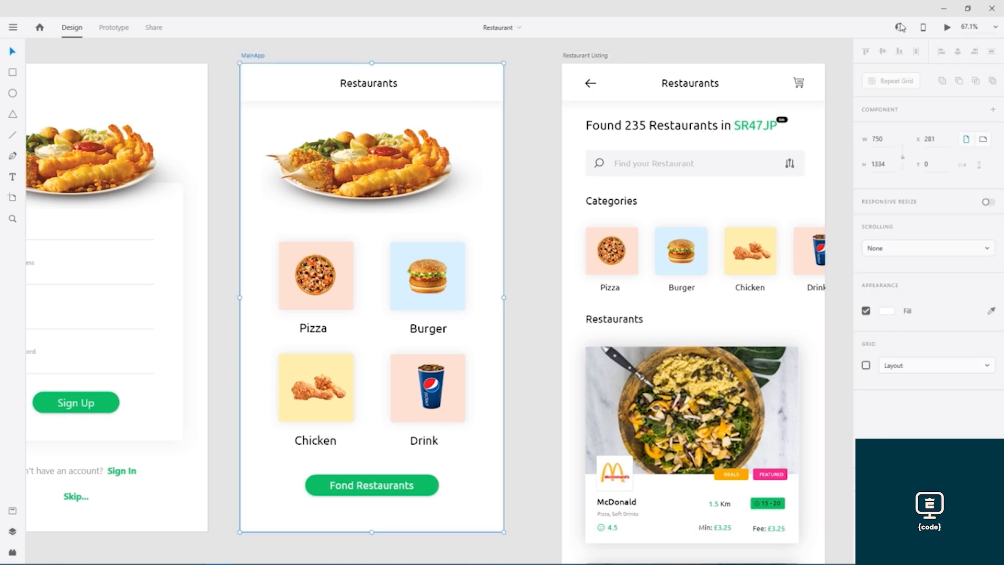
left_click(947, 27)
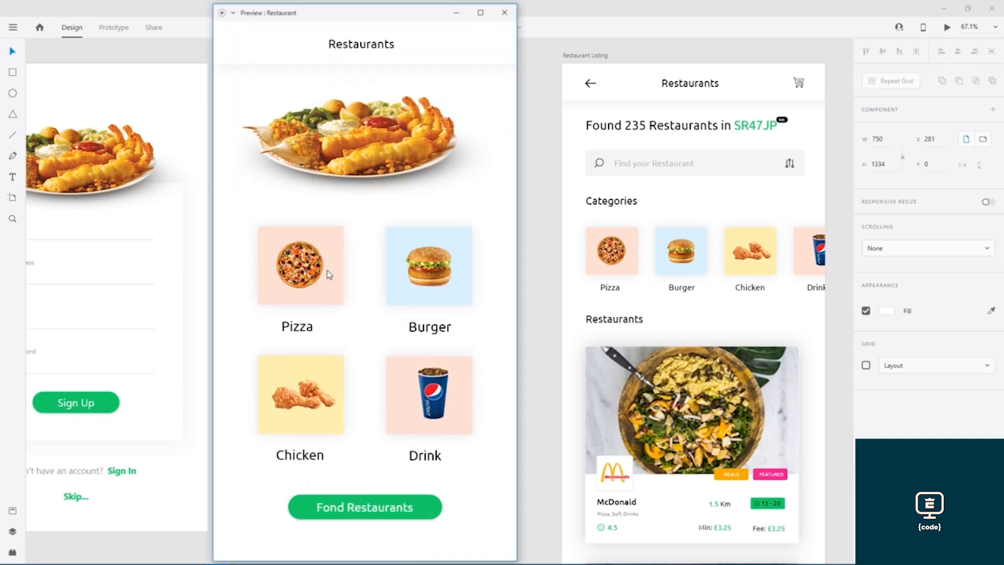
left_click(364, 510)
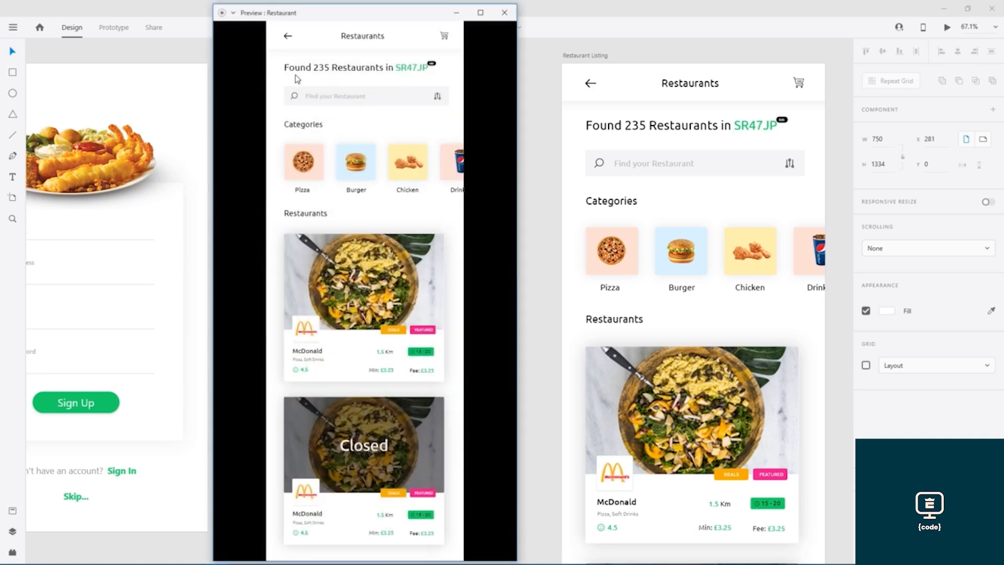
left_click(288, 37)
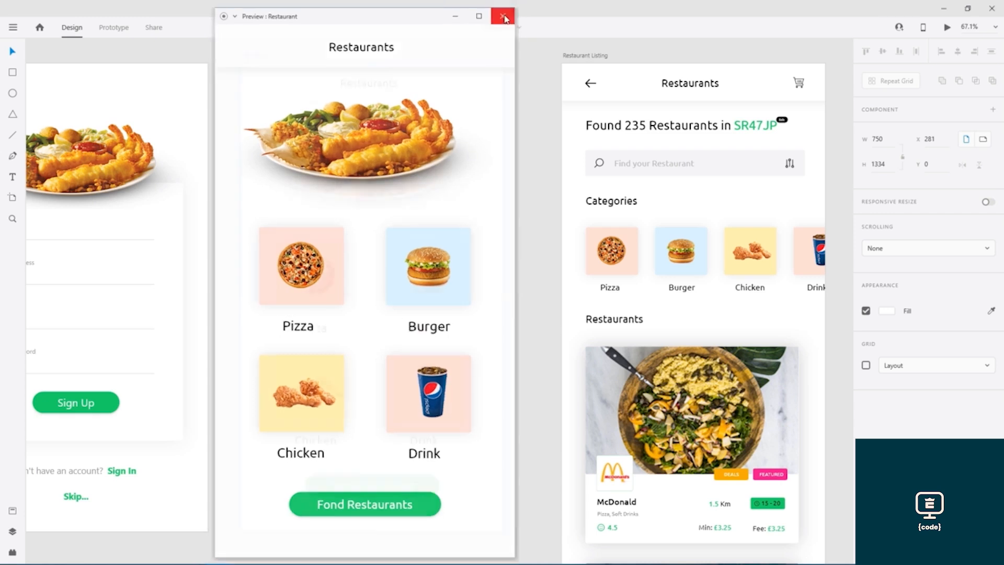
Close the preview, move the Restaurant Listing artboard farther from MainApp, and place a duplicate of it in between
left_click(505, 13)
left_click(525, 131)
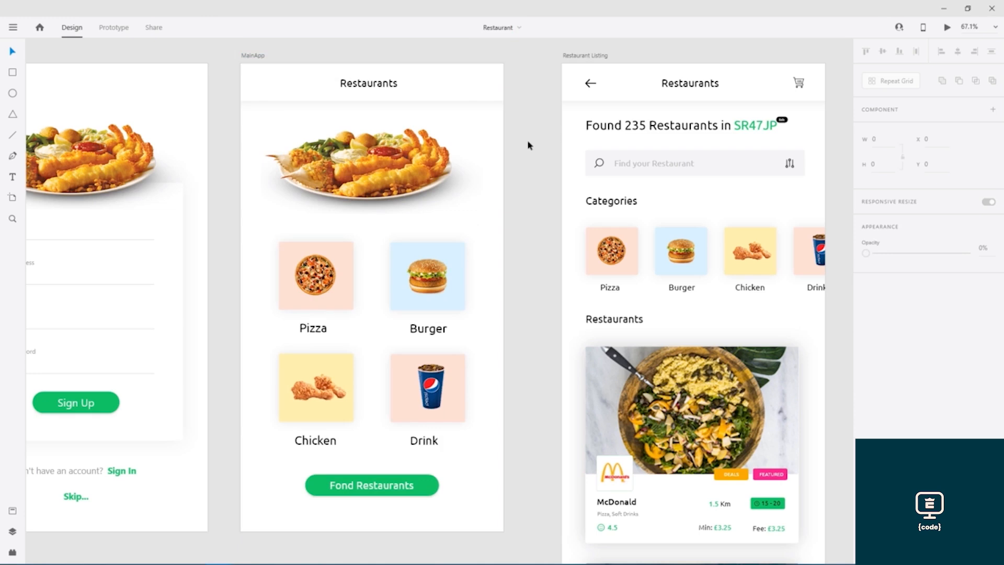
scroll(545, 223, "down", 5)
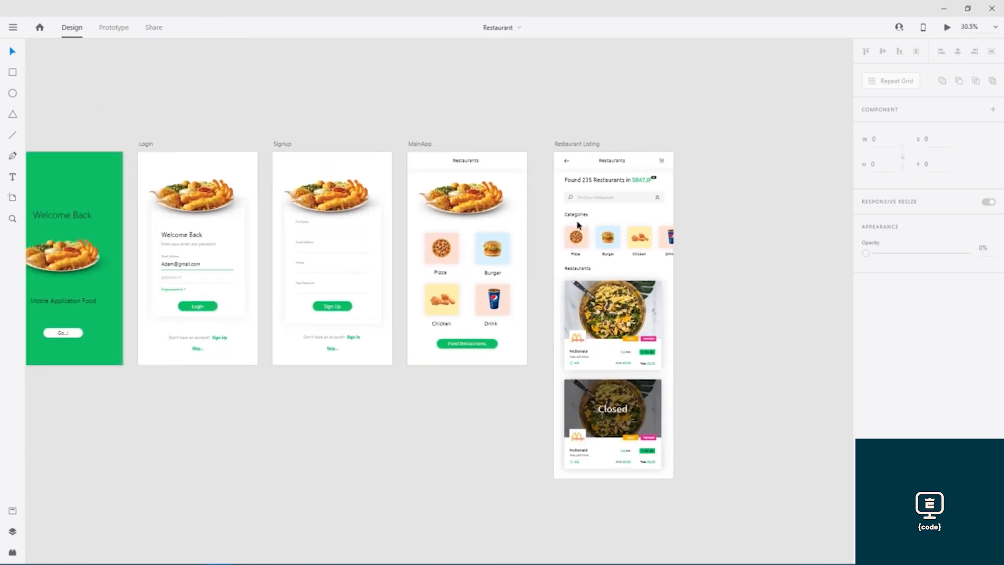
mouse_move(574, 145)
left_mouse_down()
mouse_move(734, 148)
mouse_move(560, 147)
left_mouse_up()
left_click(575, 116)
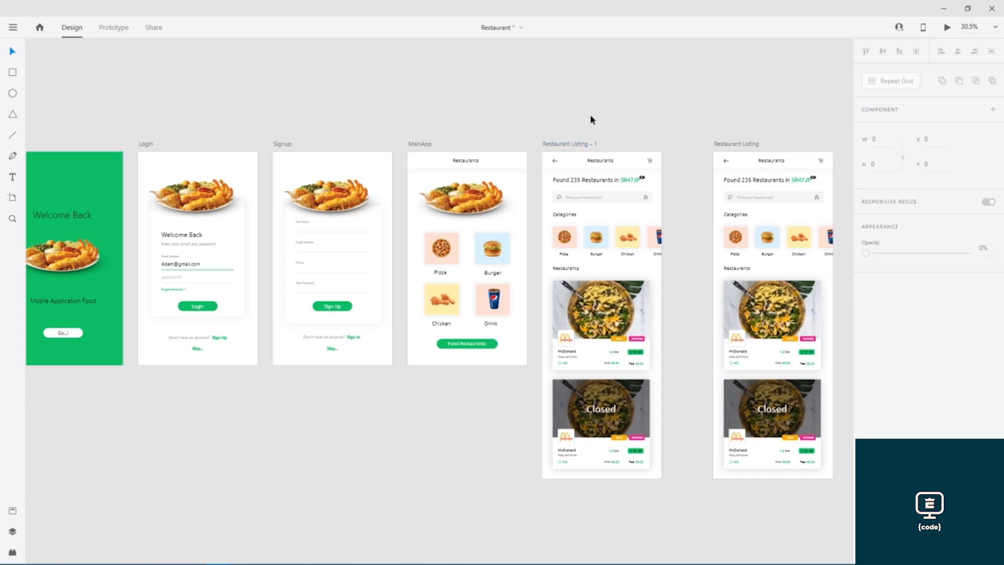
Set the height of the duplicated Restaurant Listing artboard to 1340
left_click(573, 144)
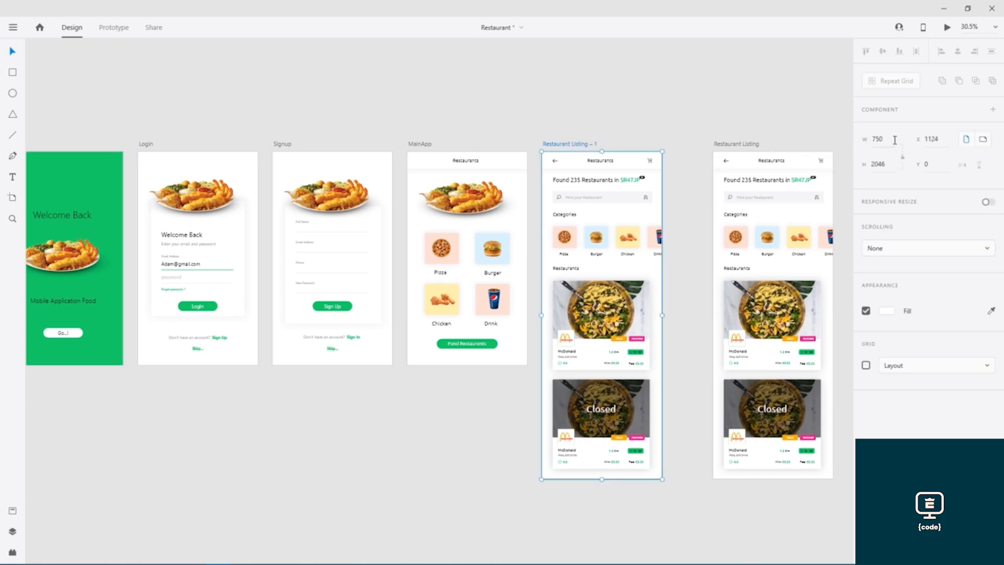
left_click(888, 164)
type("2044")
key("Return")
left_click(892, 166)
type("133")
key("Return")
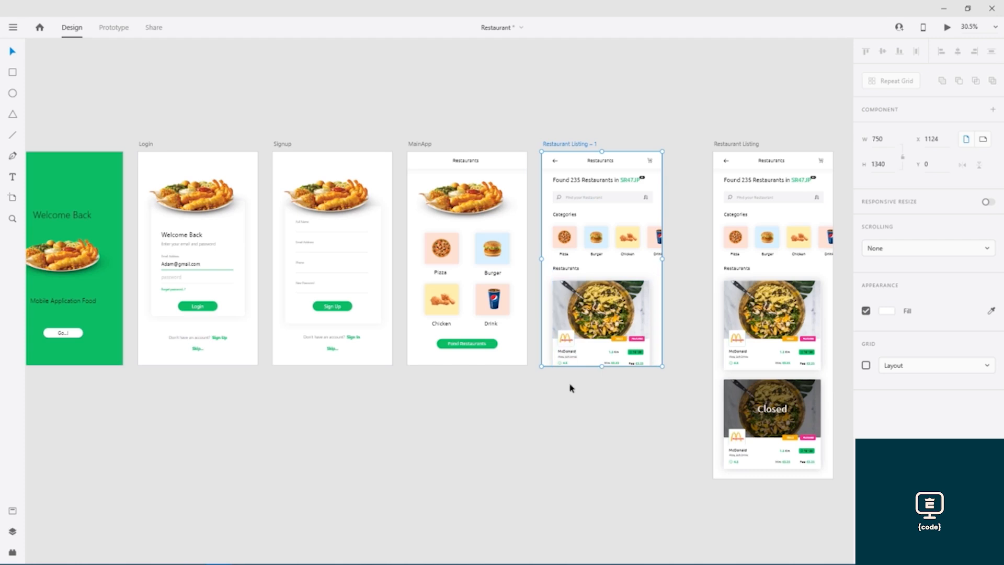
left_click(536, 189)
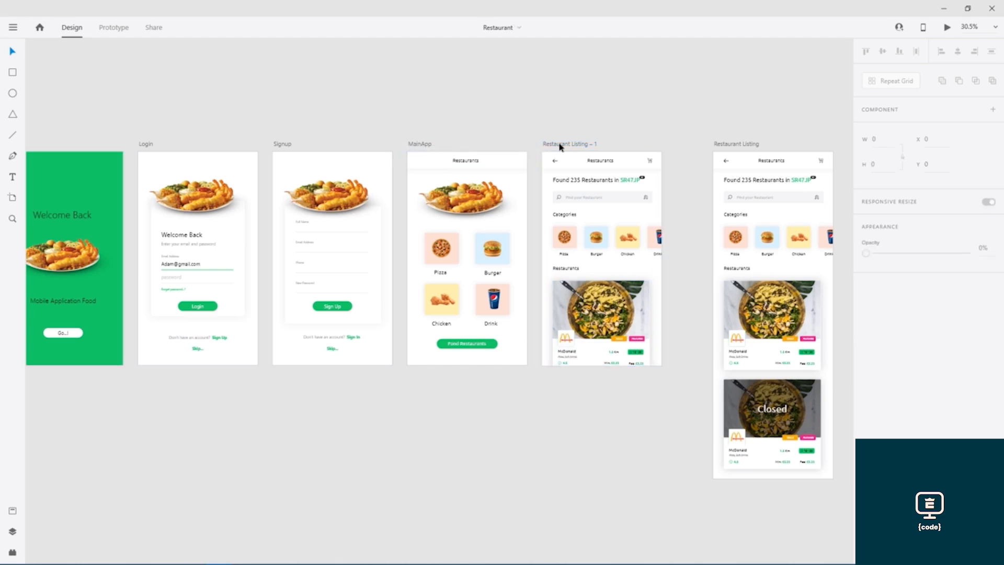
In prototype mode, link MainApp's Fond Restaurants button to the Restaurant Listing – 1 artboard with a tap-triggered Auto-Animate
left_click(115, 28)
left_click(488, 345)
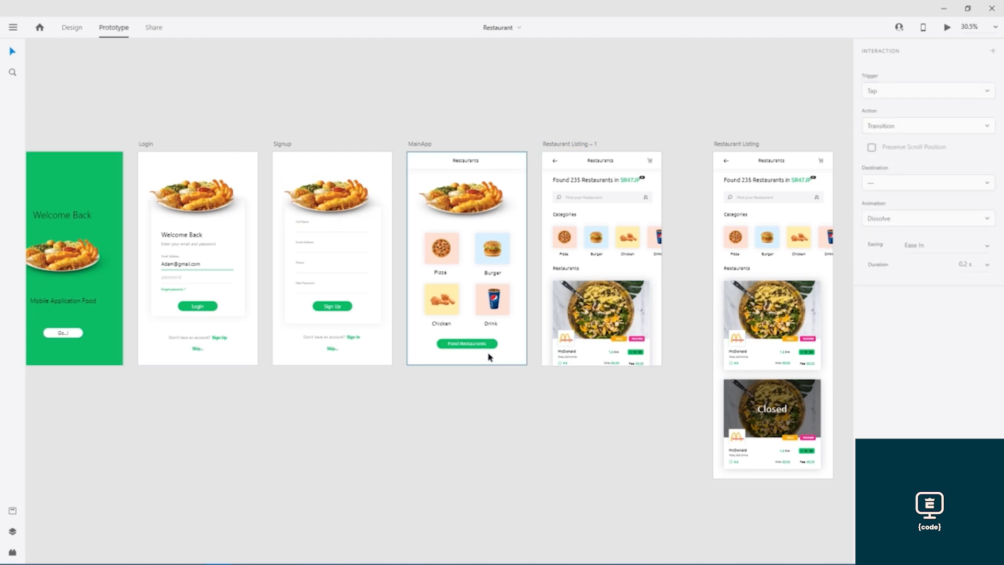
left_click_drag(497, 343, 637, 314)
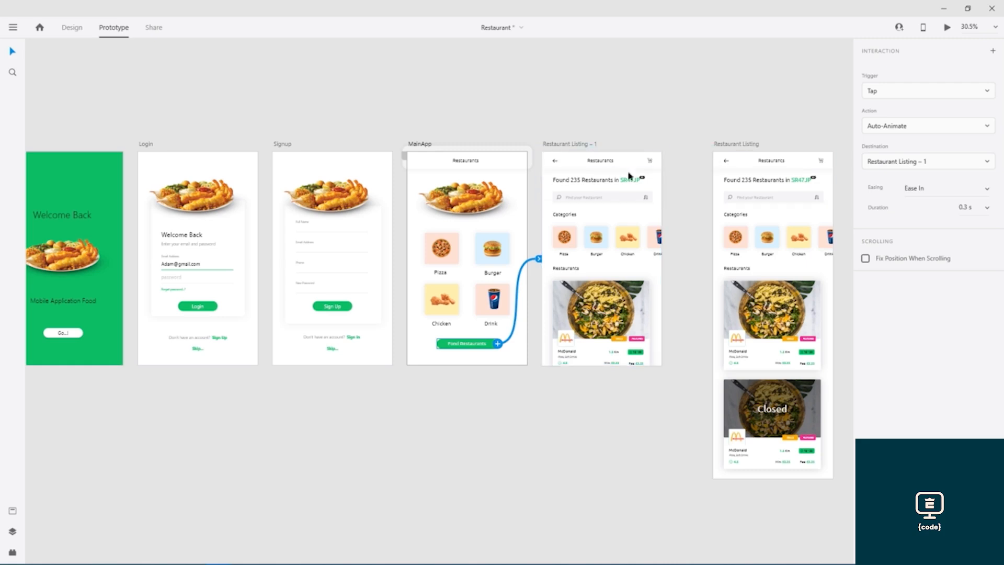
Link the back arrow of Restaurant Listing – 1 to MainApp with a tap-triggered Auto-Animate
scroll(550, 164, "up", 5)
left_click(568, 151)
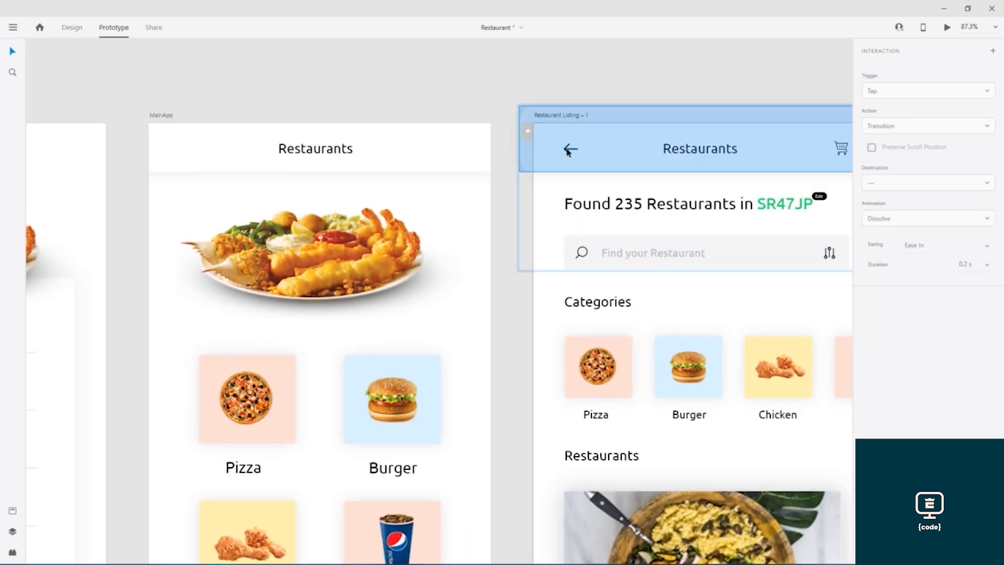
scroll(567, 152, "up", 6)
double_click(570, 150)
left_click_drag(606, 144, 251, 344)
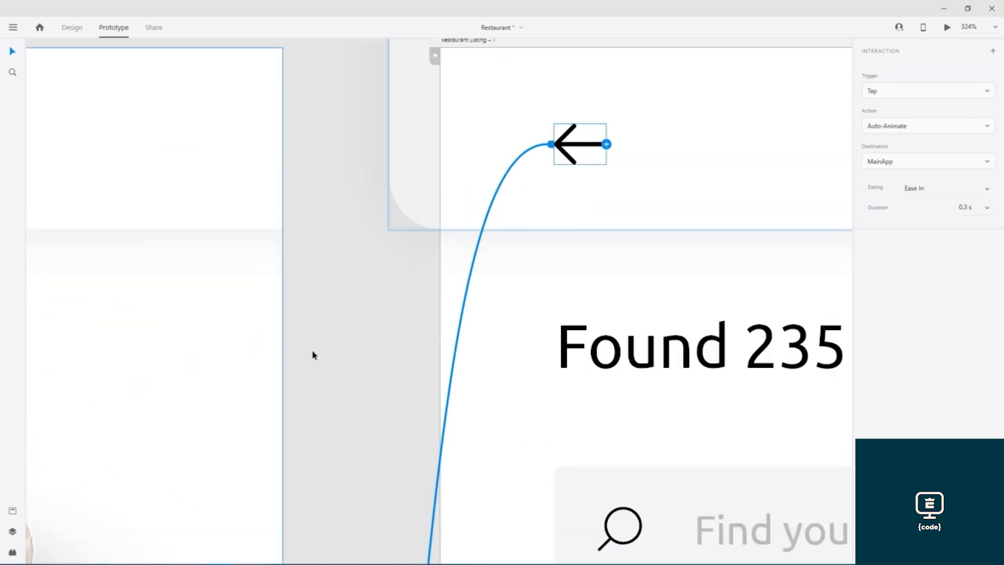
scroll(330, 350, "down", 10)
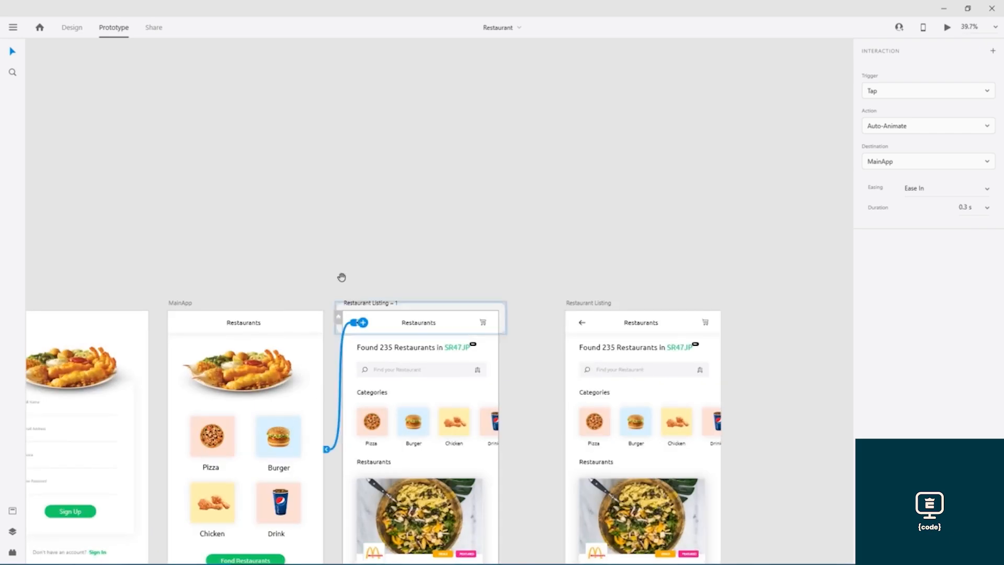
Preview the prototype from MainApp, test the Fond Restaurants button and the duplicate listing's back arrow twice, and close the preview
left_click(351, 139)
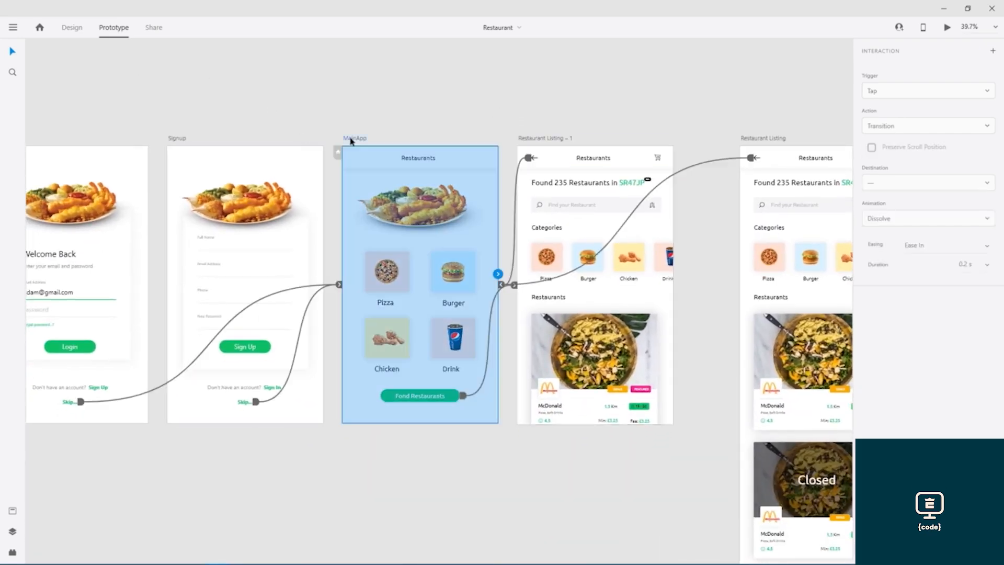
left_click(947, 27)
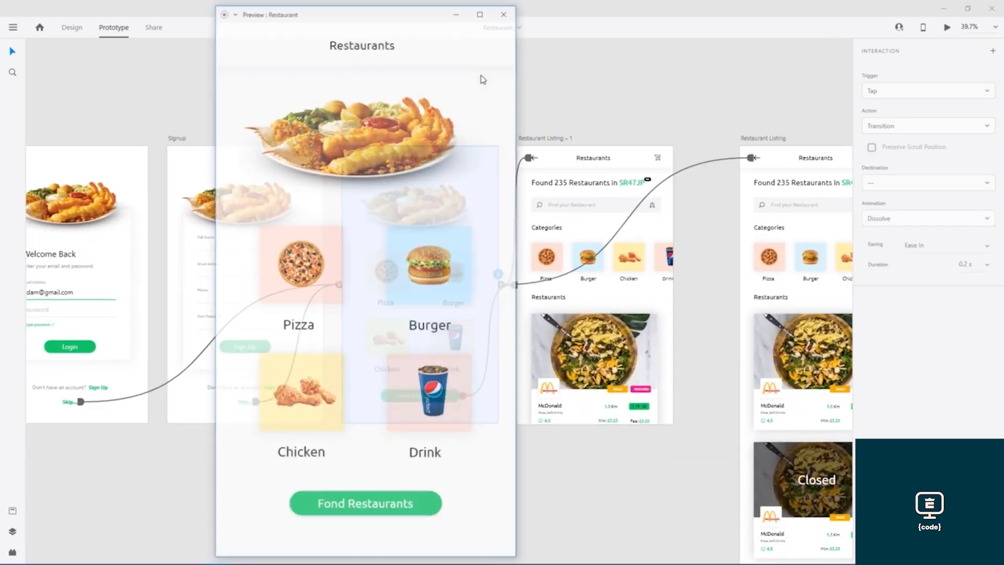
left_click(368, 510)
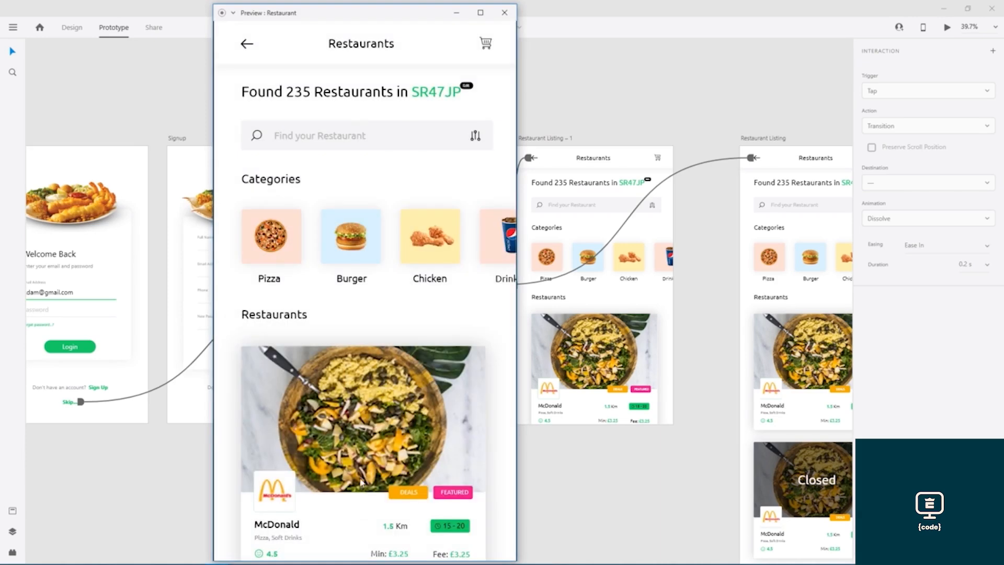
left_click(245, 45)
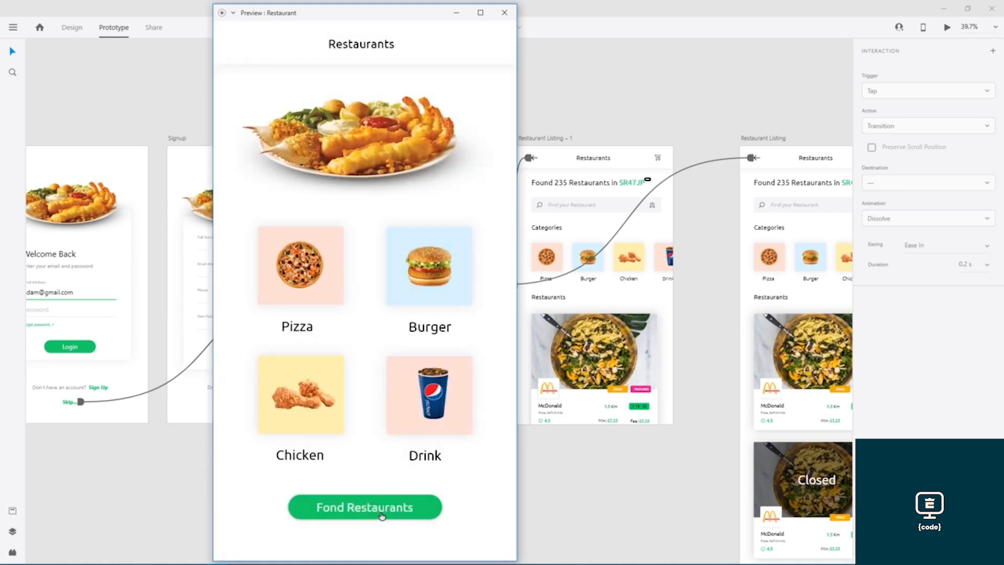
left_click(397, 511)
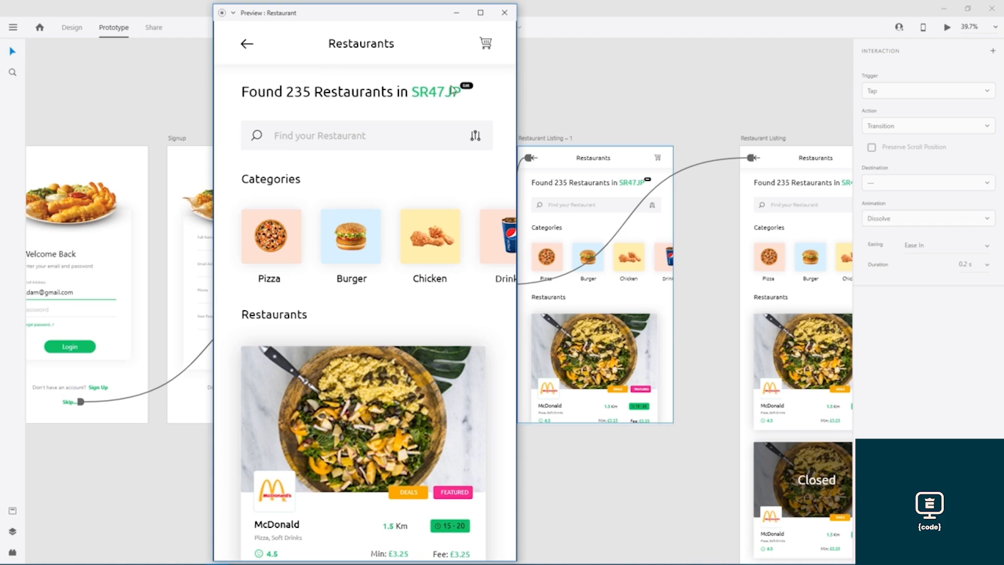
left_click(245, 46)
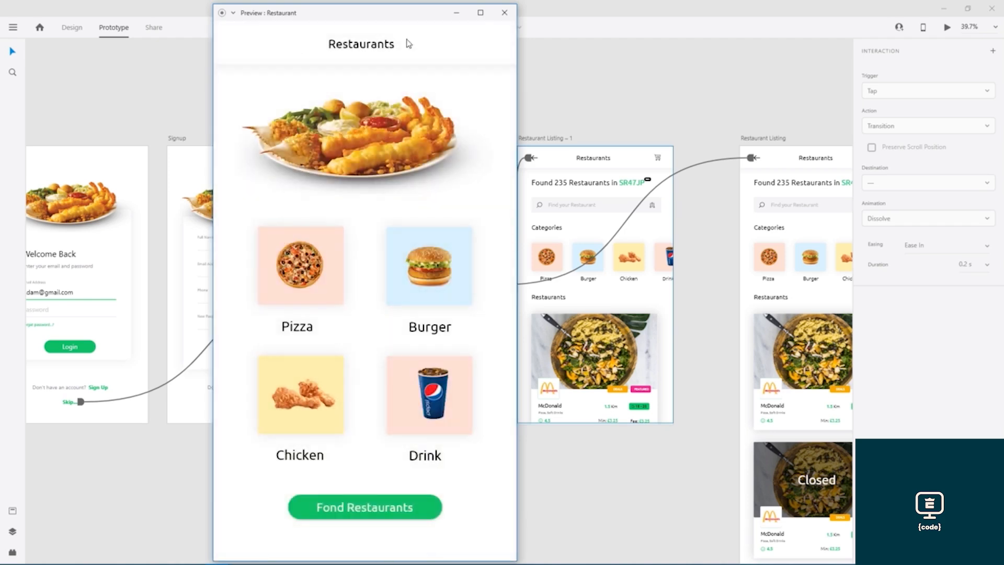
left_click(504, 13)
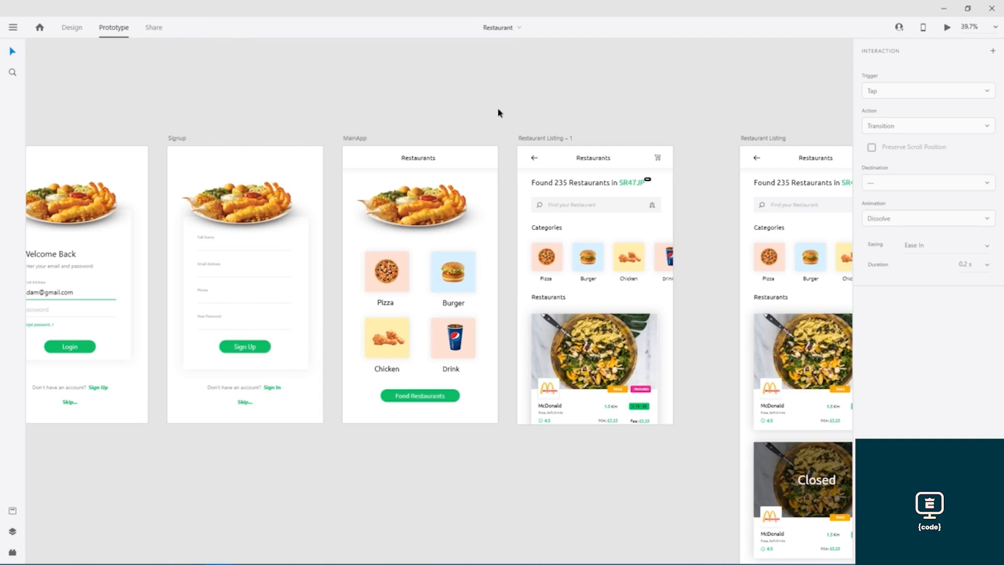
Rename the Restaurant Listing – 1 artboard as Fond Restaurants, reusing the MainApp button's text in design mode
left_click_drag(486, 136, 383, 152)
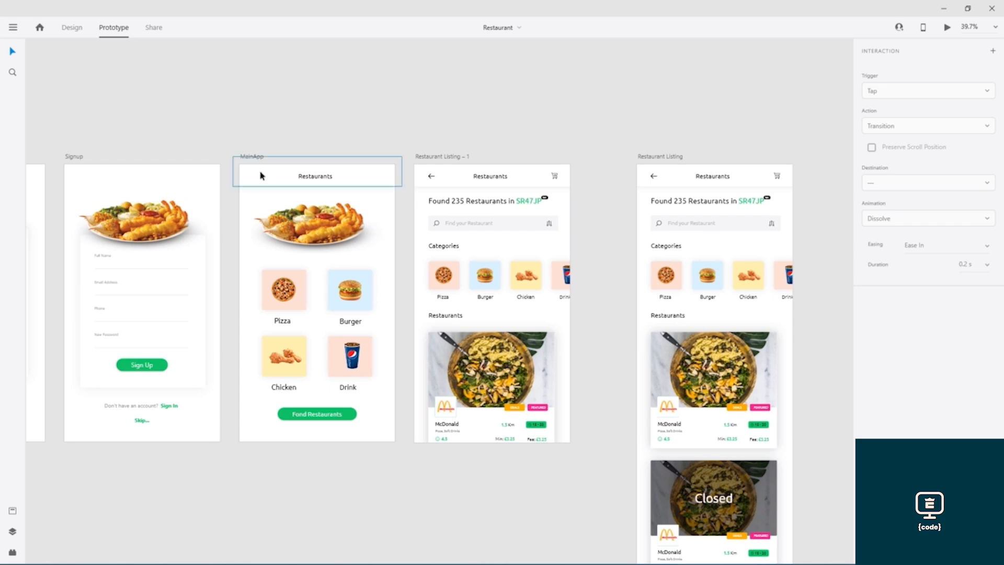
scroll(397, 156, "up", 5)
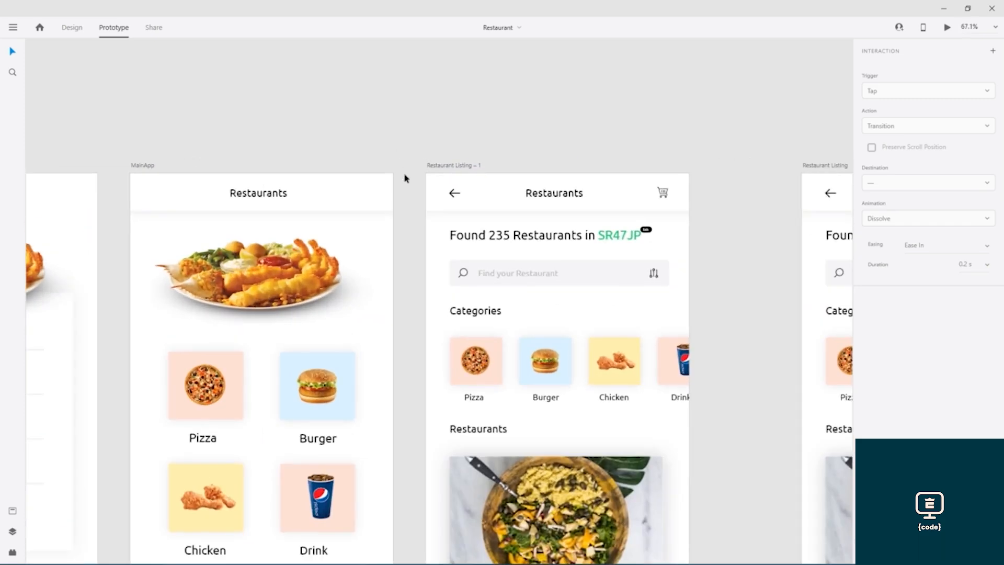
left_click_drag(407, 148, 410, 99)
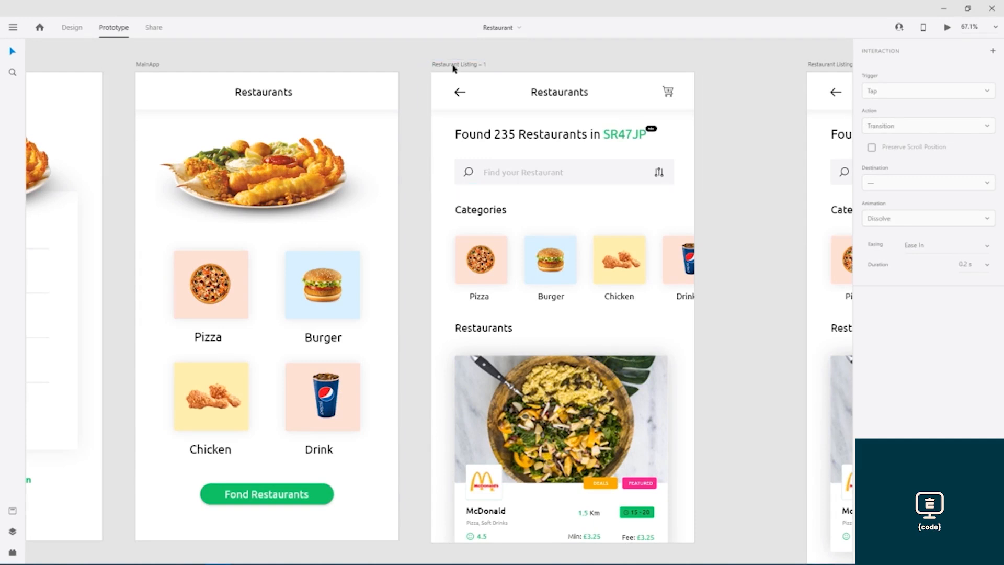
left_click_drag(421, 92, 399, 92)
left_click(248, 500)
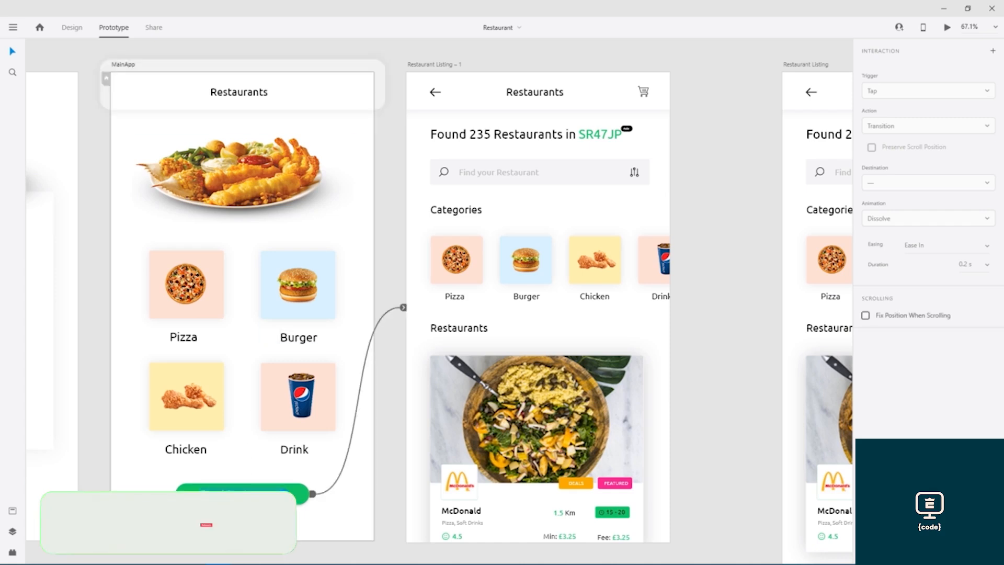
left_click(73, 30)
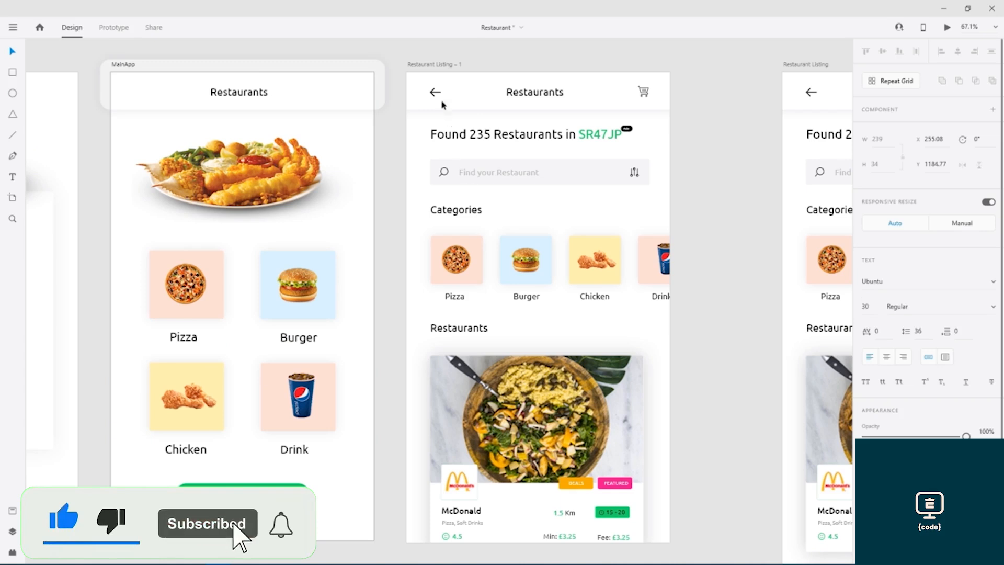
double_click(433, 66)
type("Fond Restaurants")
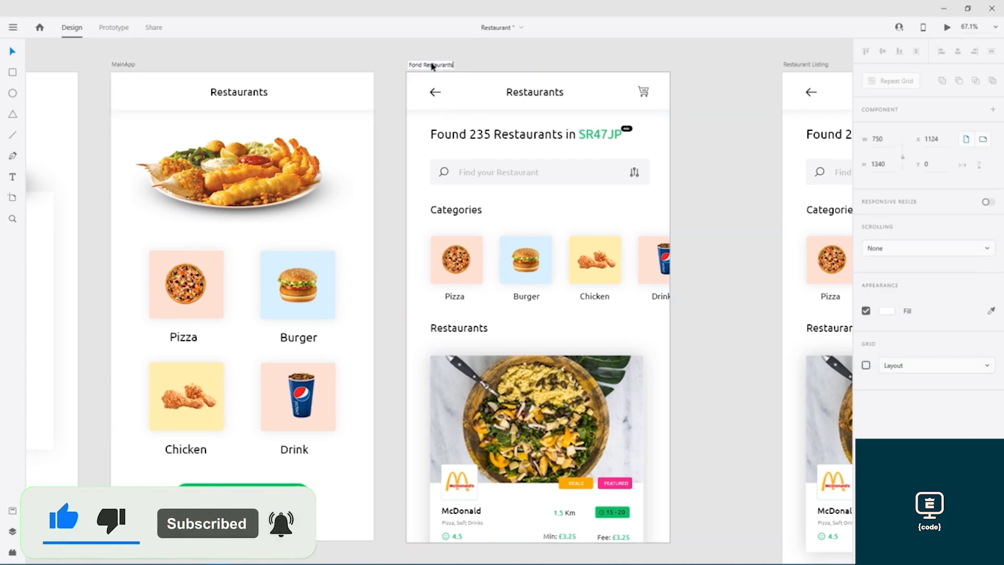
left_click(513, 61)
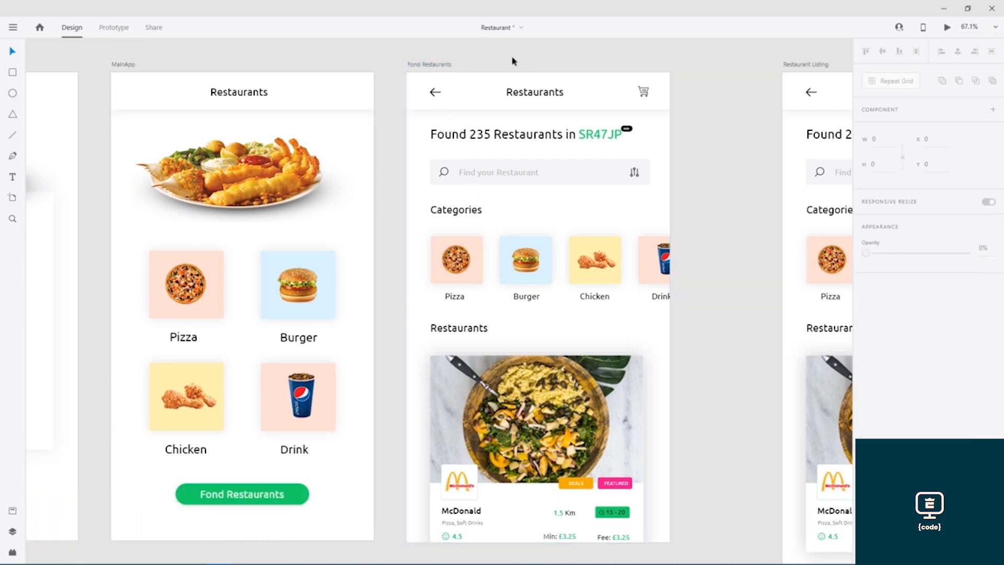
Compare the background shapes of the Fond Restaurants and MainApp artboards, and look over the artboards beyond the listing
left_click(418, 131)
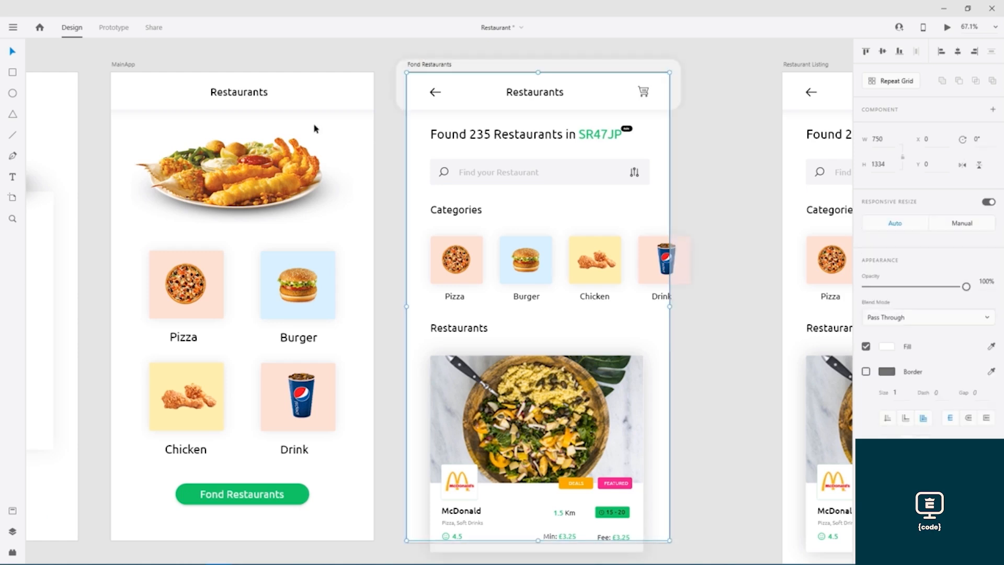
left_click(356, 136)
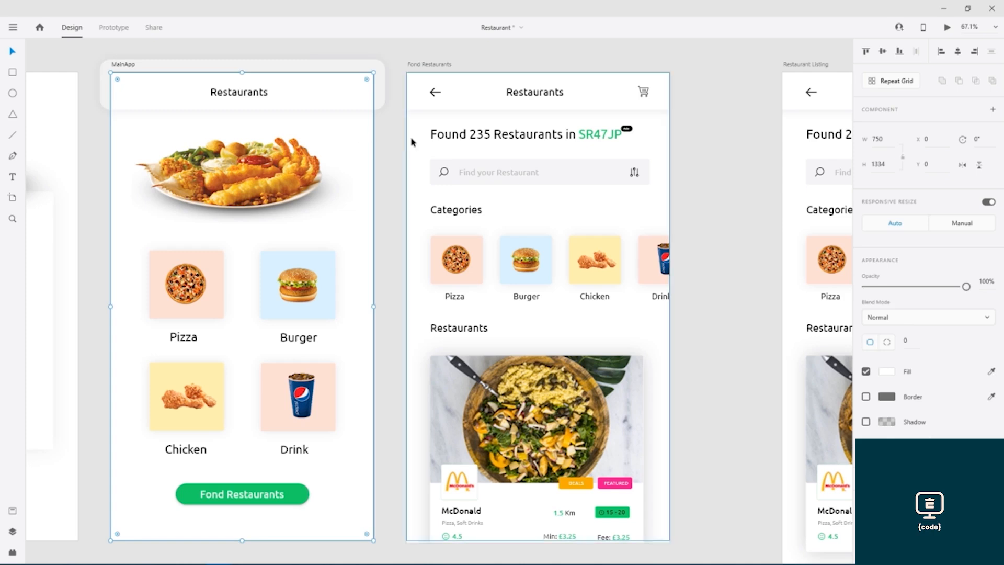
left_click(413, 142)
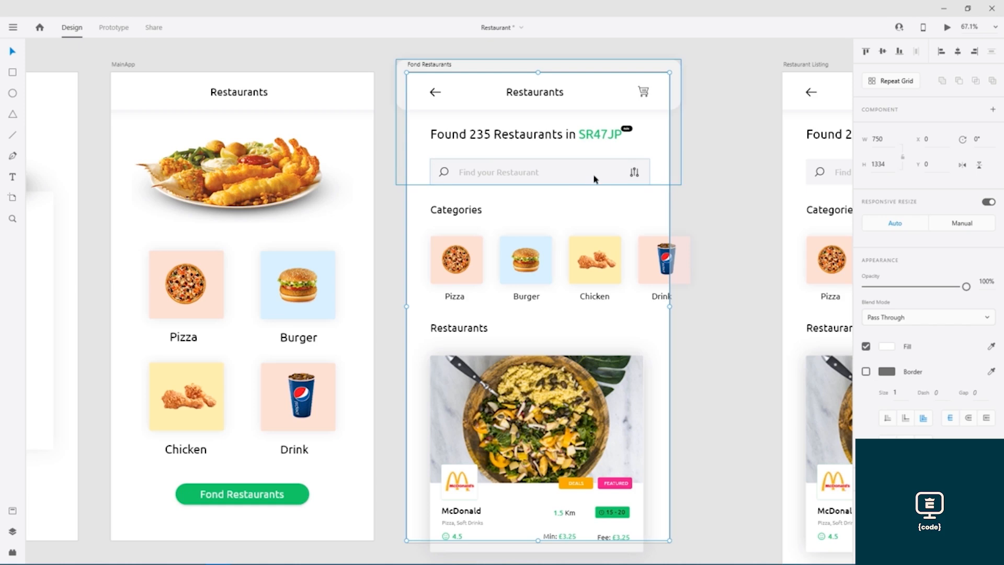
left_click_drag(729, 186, 408, 161)
left_click_drag(661, 293, 365, 174)
left_click_drag(734, 214, 354, 218)
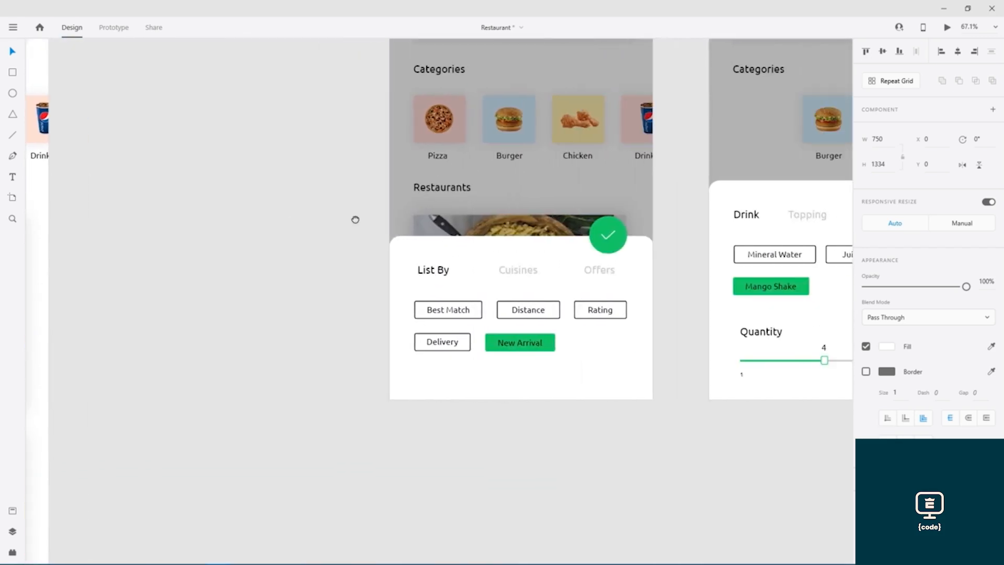
left_click_drag(293, 121, 391, 244)
left_click_drag(317, 294, 833, 294)
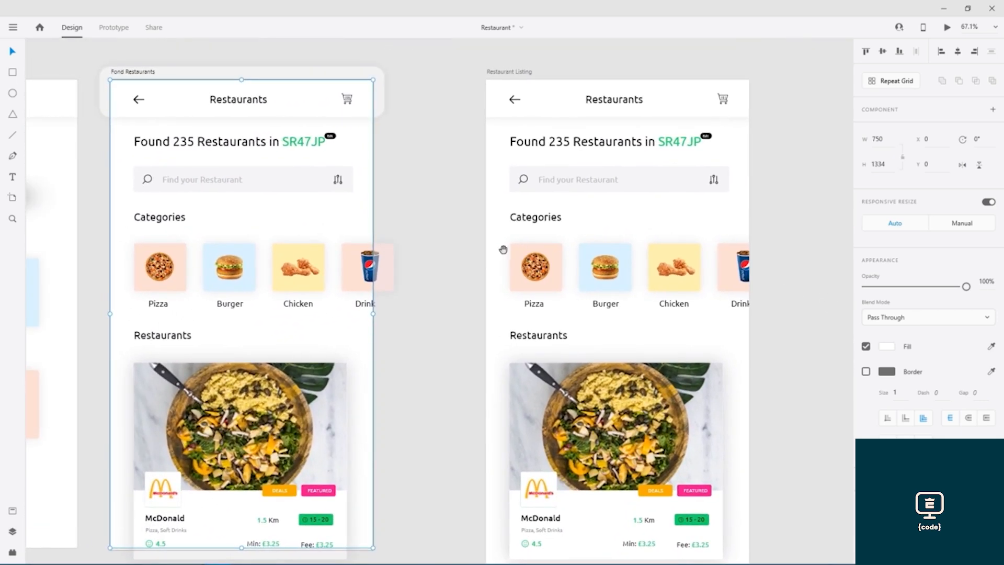
left_click_drag(466, 222, 588, 216)
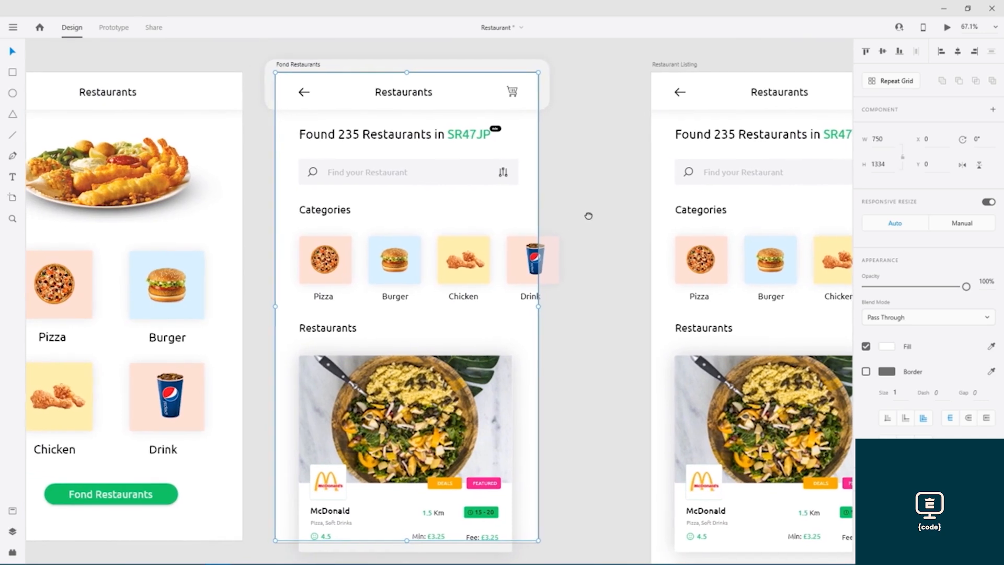
left_click(568, 350)
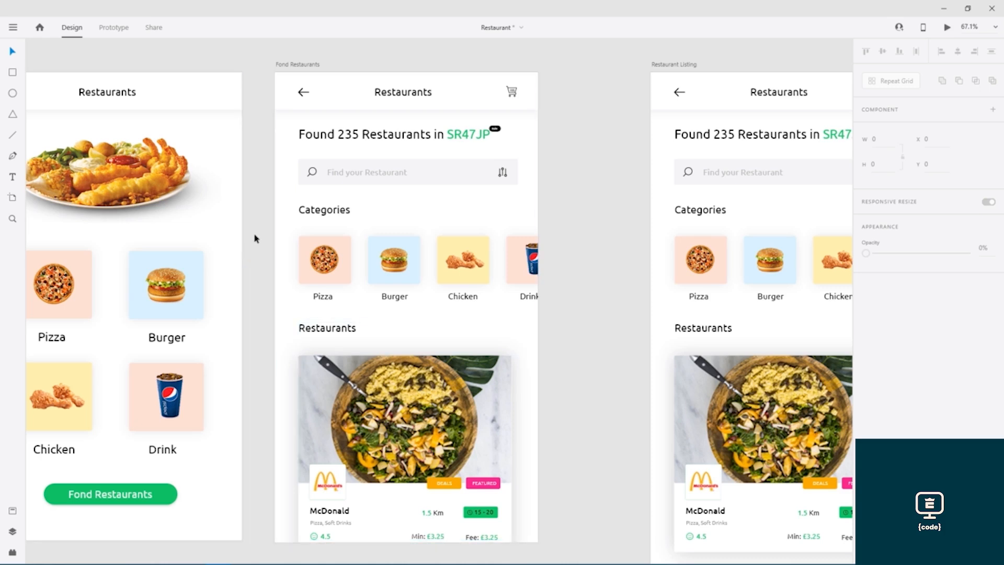
Delete the Fond Restaurants artboard and place a duplicate of the MainApp artboard in the freed space
left_click(295, 65)
key("Delete")
left_click_drag(316, 133, 504, 128)
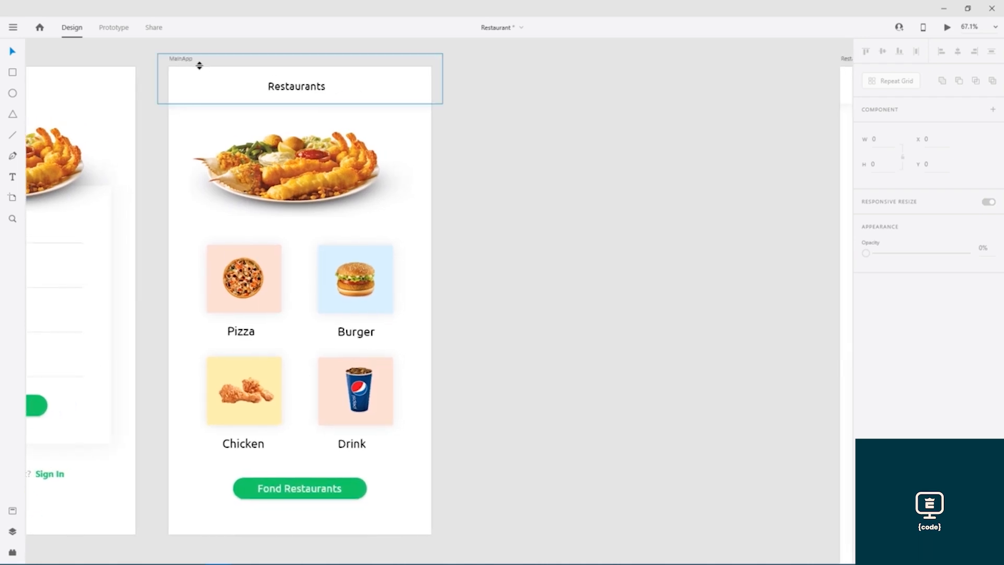
left_click_drag(186, 58, 481, 59, "alt")
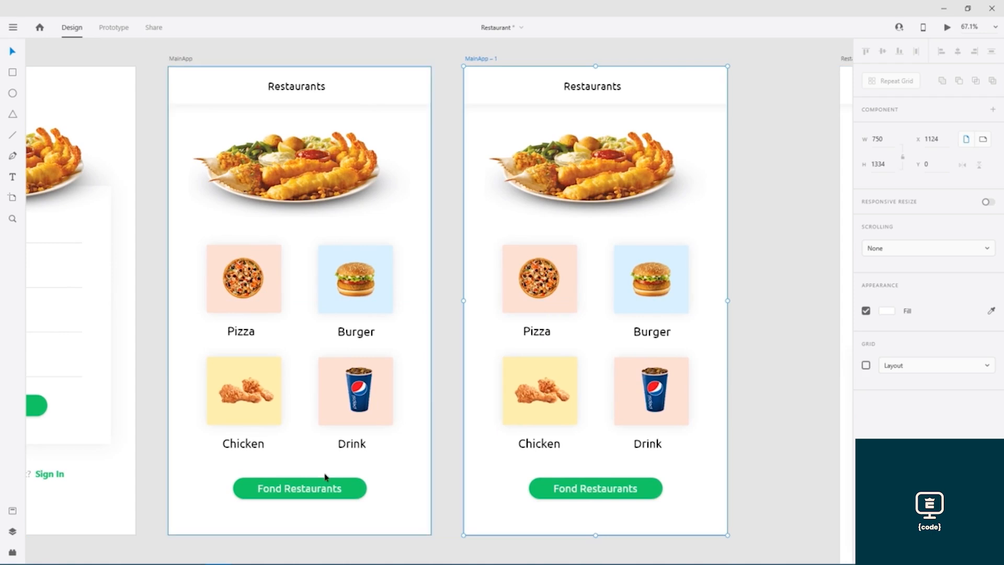
Rename the MainApp – 1 artboard as Fond Restaurants, reusing its green button's text, and save the document
double_click(599, 492)
key("ctrl+c")
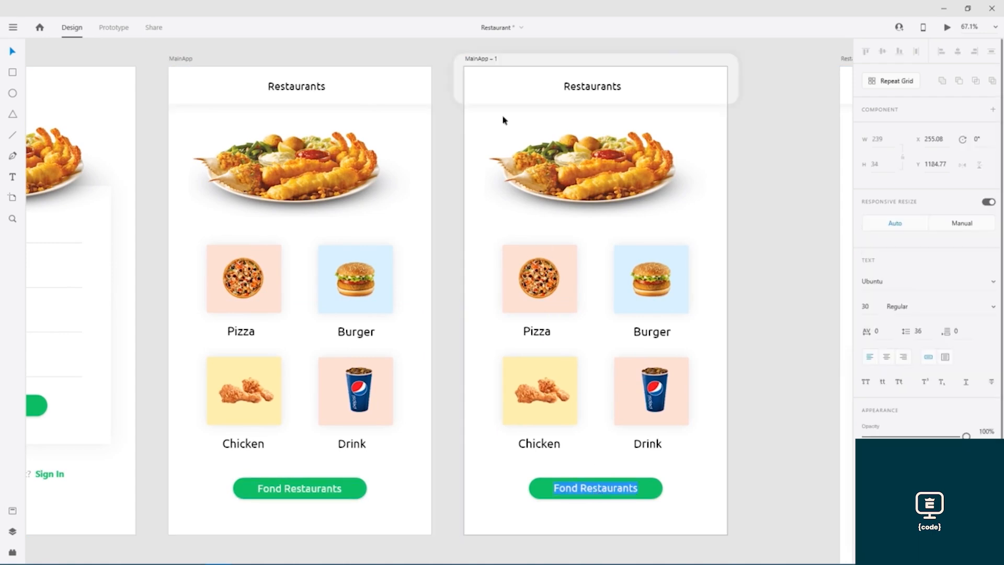
left_click(478, 60)
double_click(478, 60)
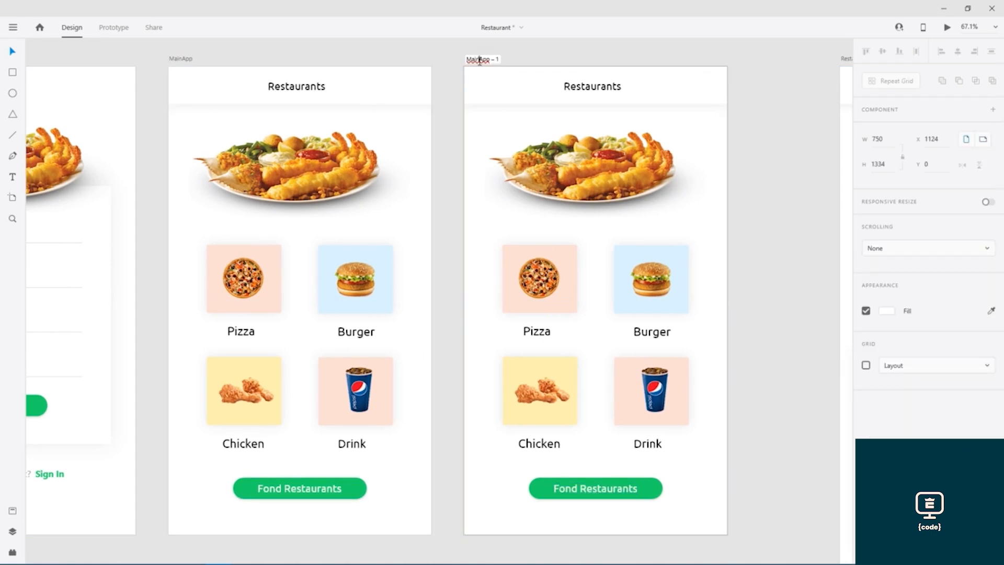
left_click(505, 61)
double_click(479, 60)
key("ctrl+v")
key("Return")
key("ctrl+s")
Copy the cart icon and back arrow from the Restaurant Listing header into the Fond Restaurants artboard's header
left_click_drag(565, 60, 282, 56)
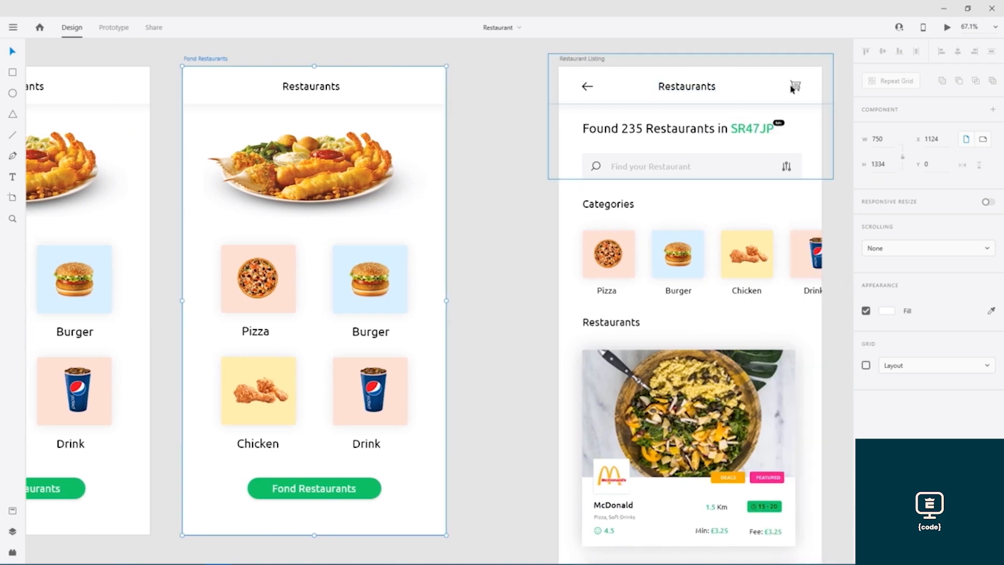
left_click(798, 90)
double_click(797, 89)
double_click(796, 88)
scroll(797, 89, "up", 5)
scroll(797, 89, "up", 2)
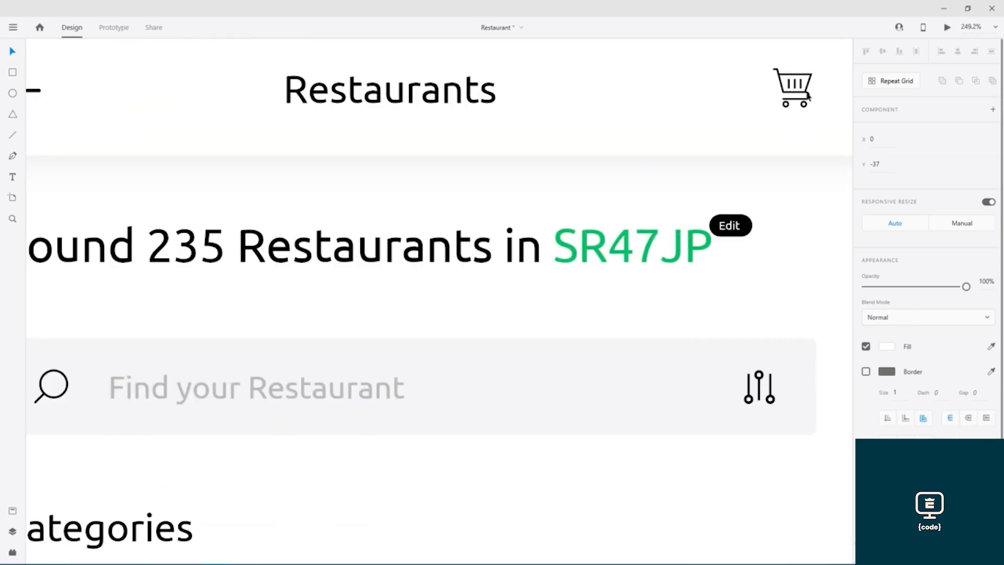
left_click(797, 89)
double_click(806, 106)
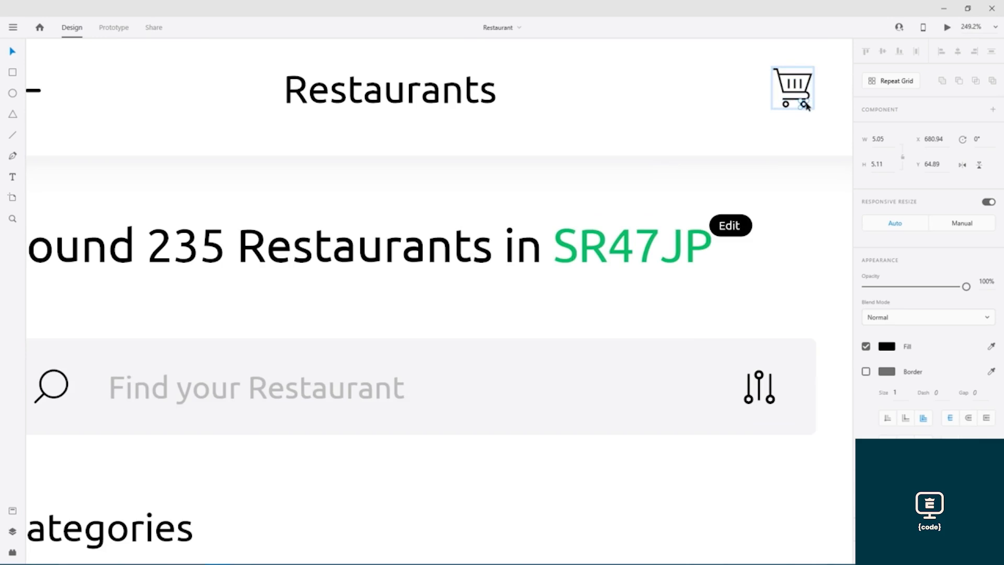
left_click(807, 102)
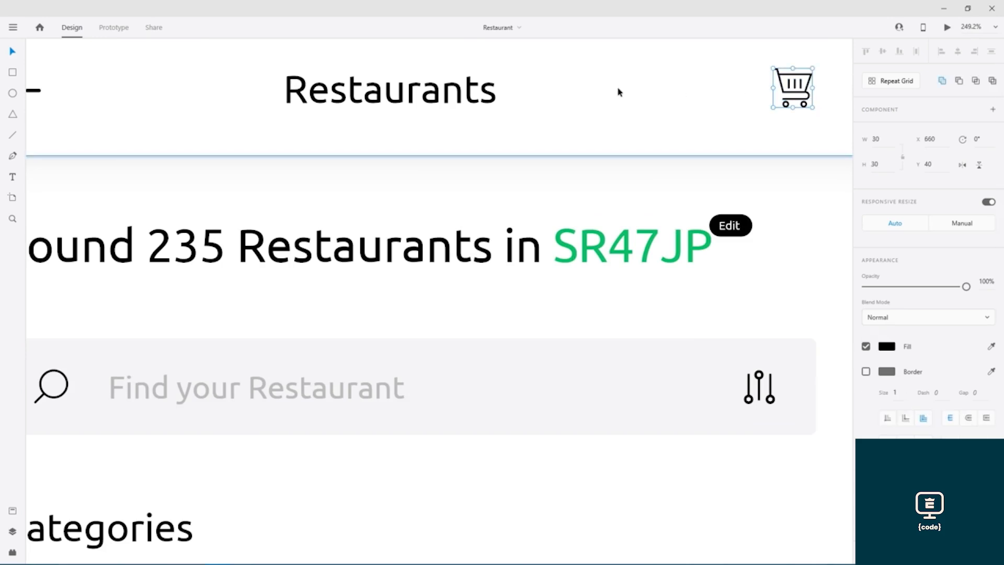
scroll(713, 92, "left", 5)
left_click(178, 95, "shift")
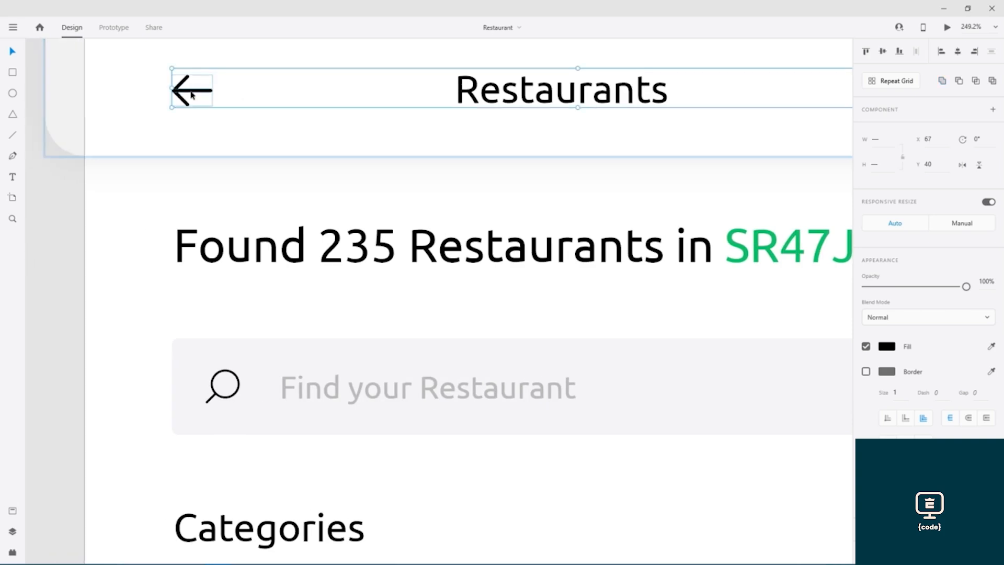
scroll(358, 123, "down", 5)
left_click_drag(332, 103, 787, 139)
left_click(369, 155)
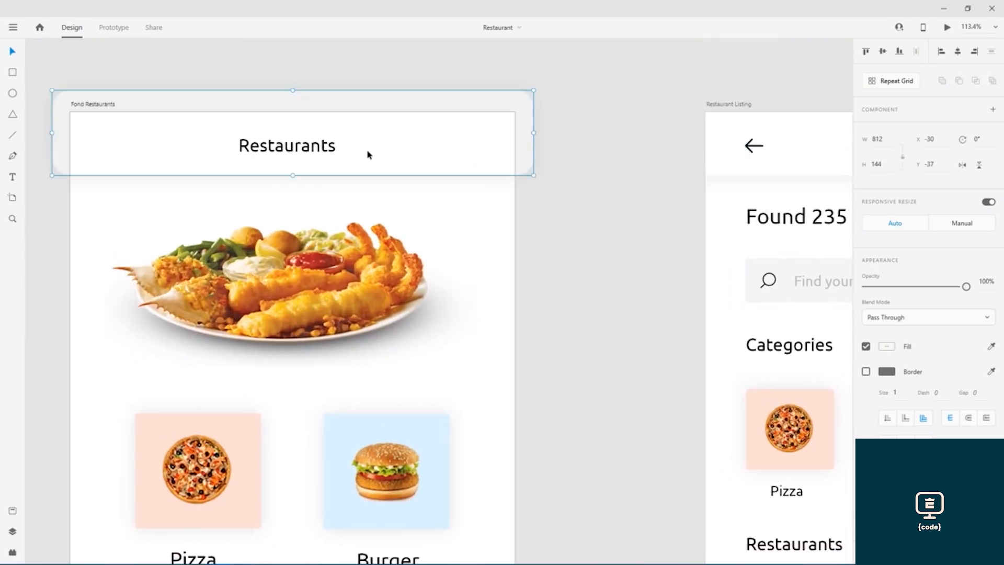
key("ctrl+v")
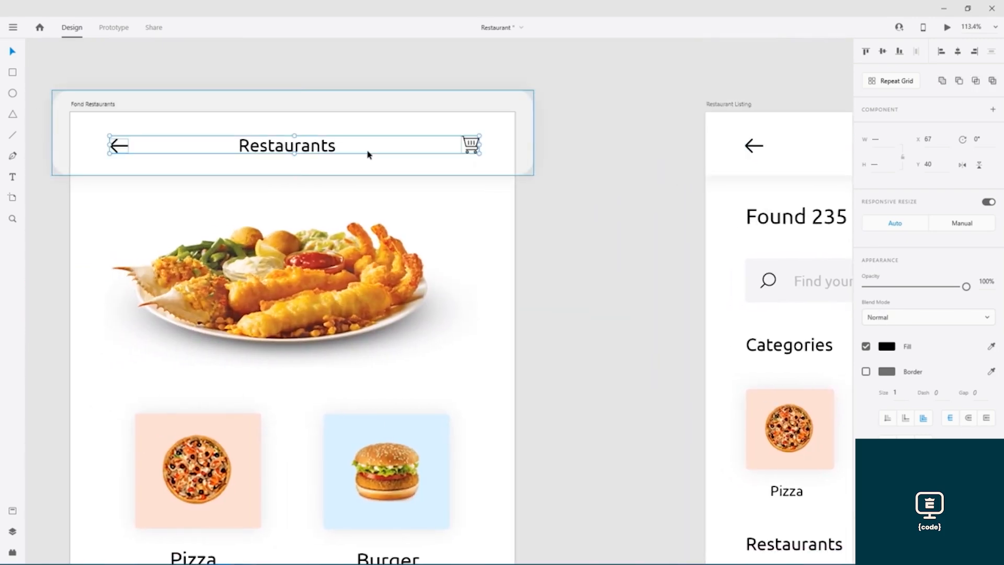
left_click(563, 188)
left_click(284, 152)
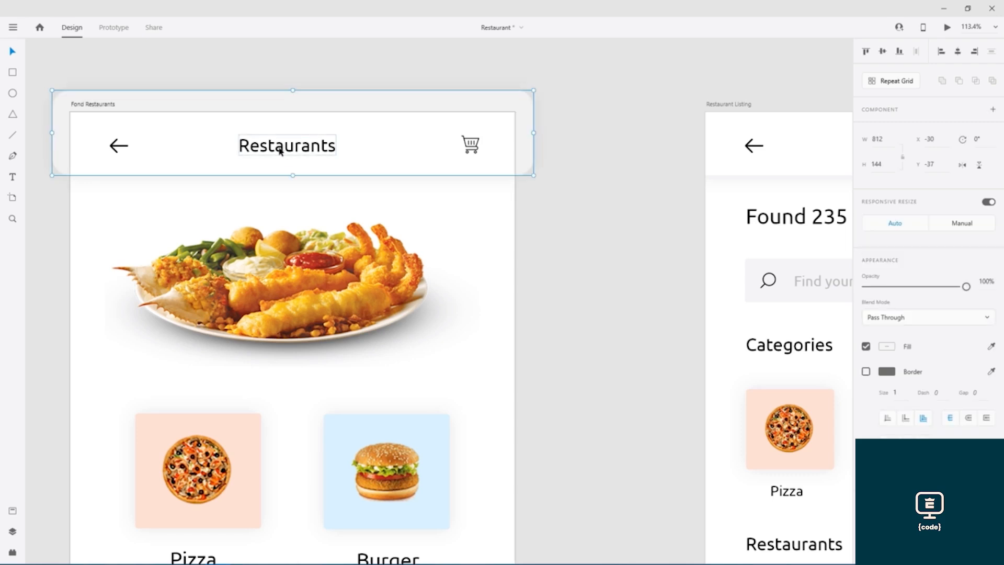
double_click(281, 152)
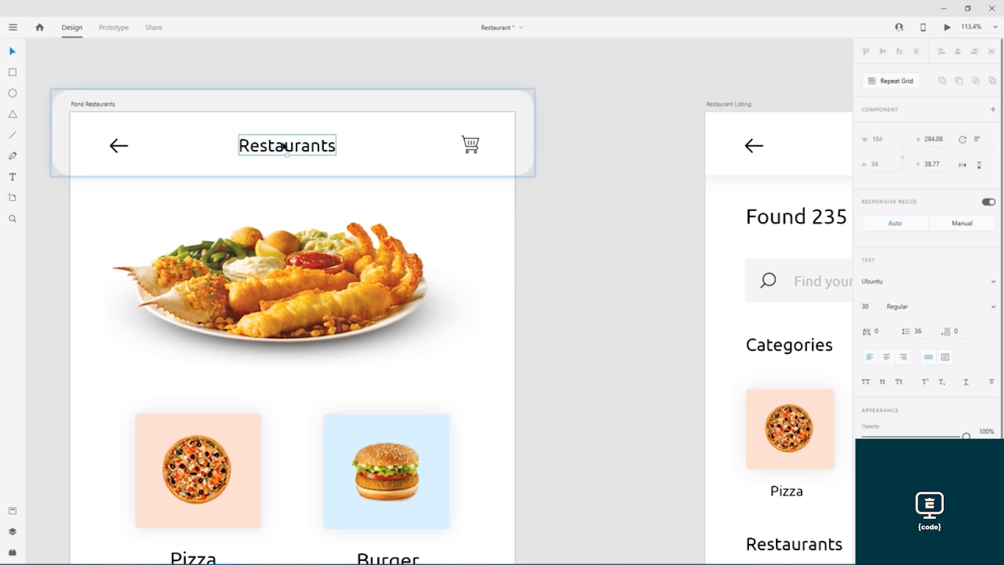
key("Delete")
key("ctrl+z")
left_click(564, 234)
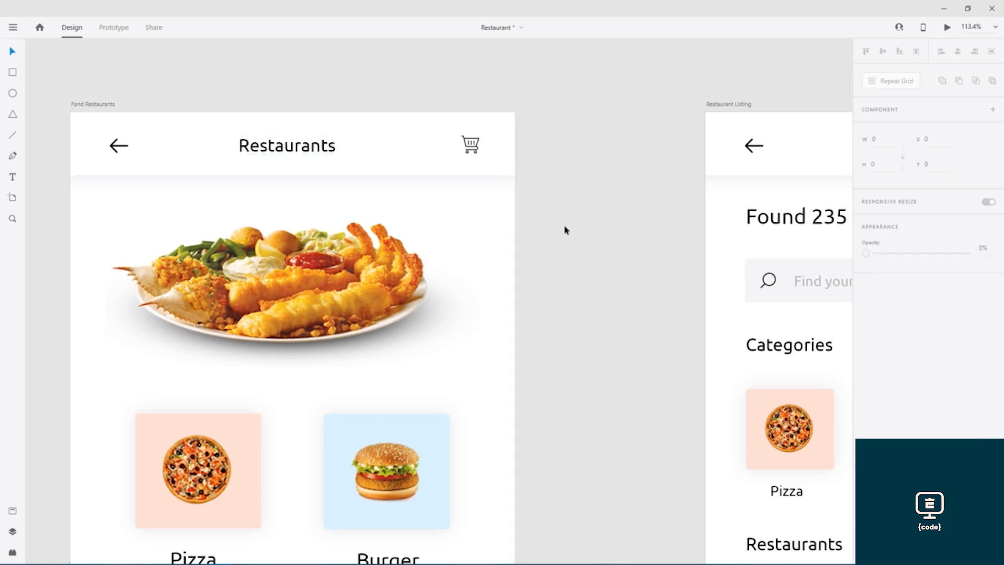
Delete the cart icon from the Fond Restaurants artboard's header
left_click(477, 149)
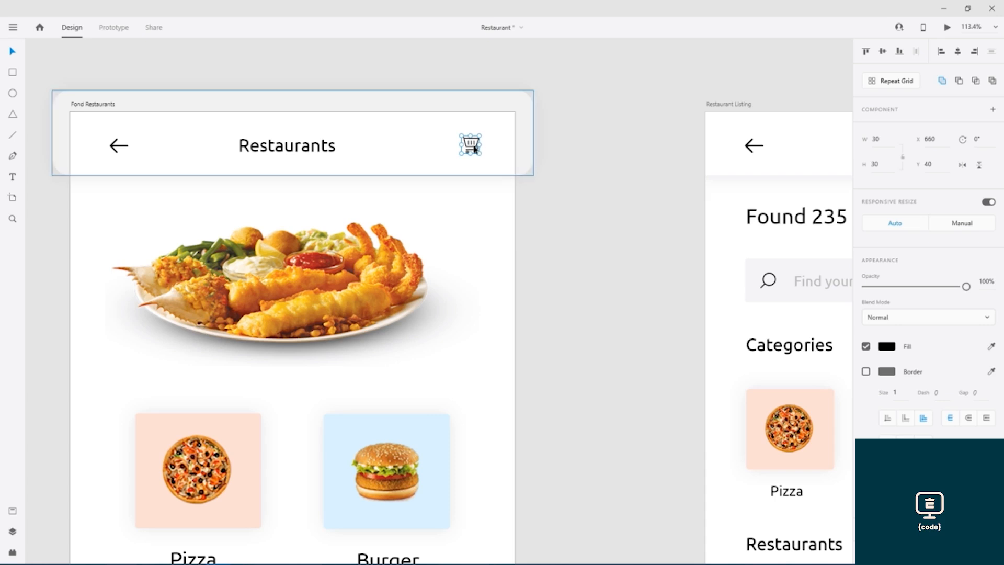
key("Delete")
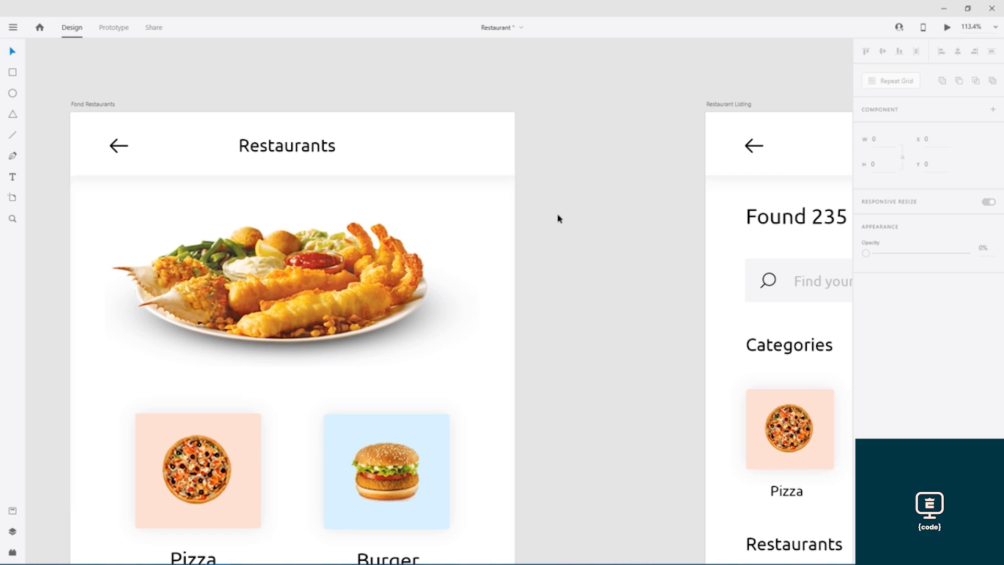
Replace the food platter image on Fond Restaurants with a copy of the listing's "Found 235 Restaurants" heading, centred horizontally at about X 102
left_click_drag(559, 216, 713, 211)
left_click_drag(495, 261, 647, 204)
left_click_drag(354, 196, 249, 225)
scroll(249, 224, "down", 3)
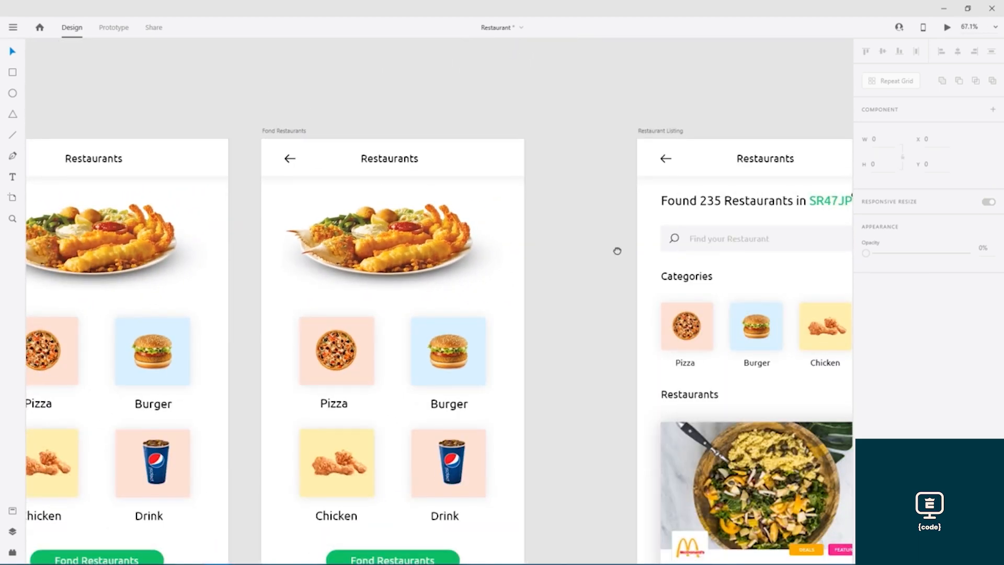
left_click_drag(617, 251, 553, 218)
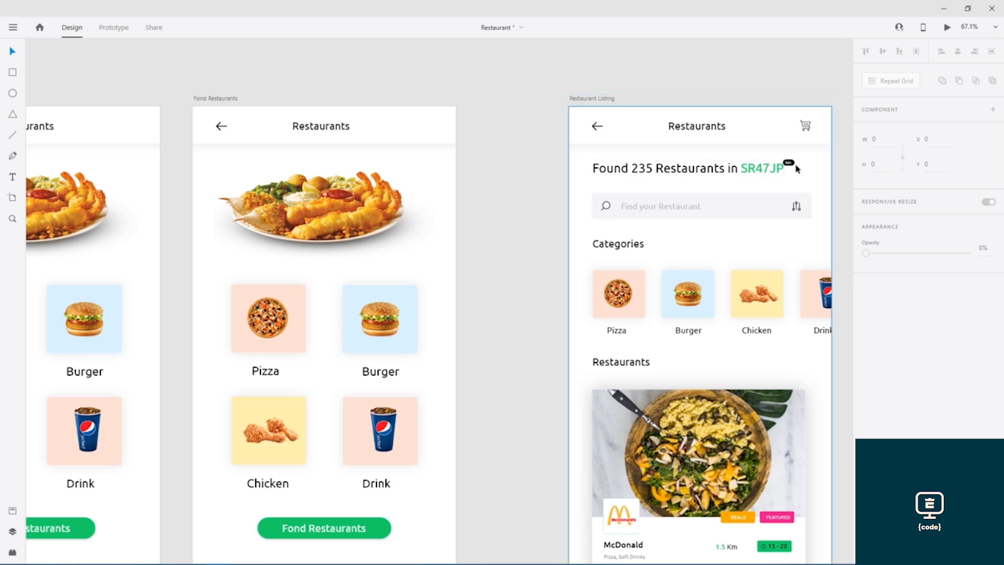
double_click(721, 171)
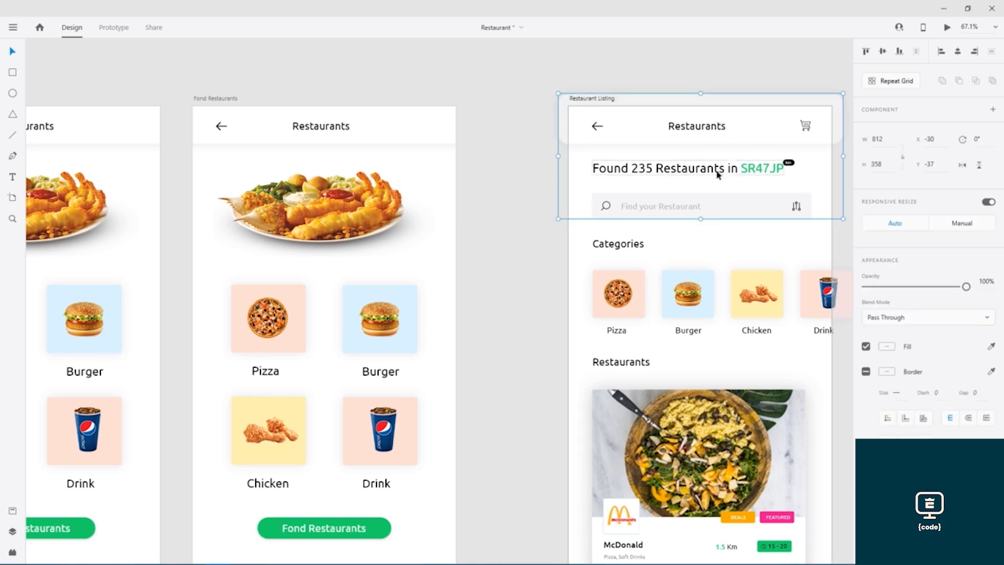
left_click(358, 195)
key("Delete")
key("ctrl+v")
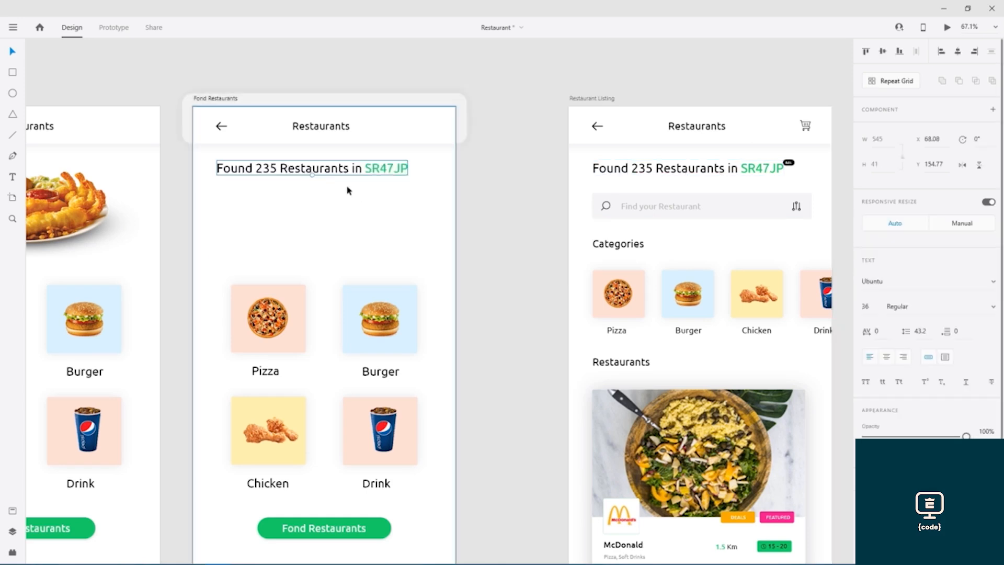
left_click_drag(336, 168, 349, 171)
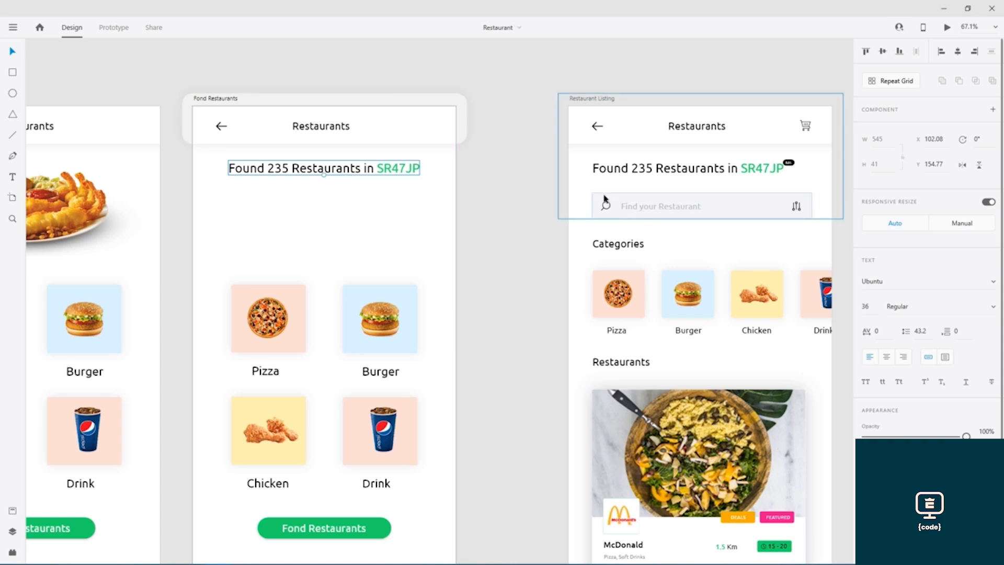
Select the green background shape of the button at the foot of the Fond Restaurants artboard
left_click(311, 214)
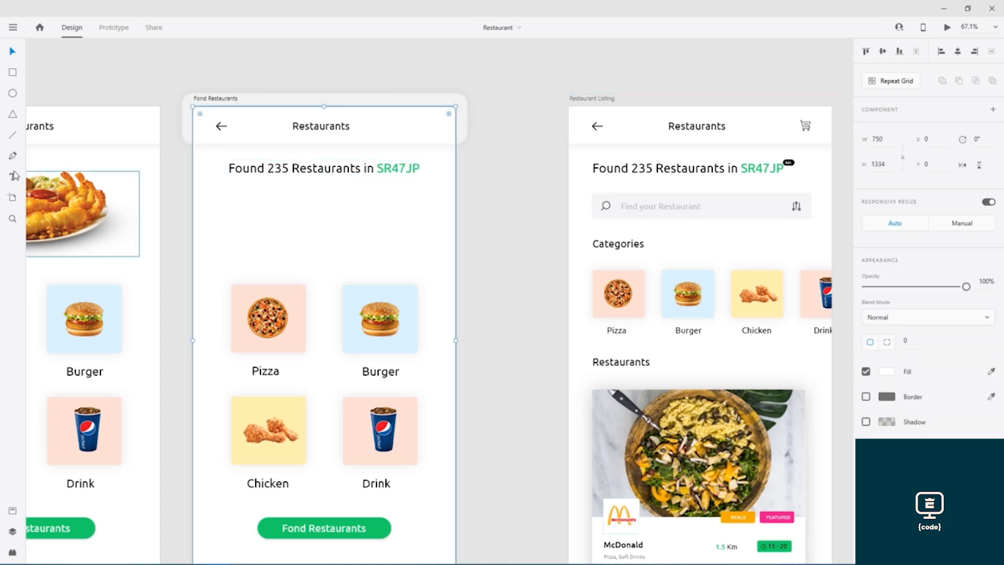
left_click(381, 533)
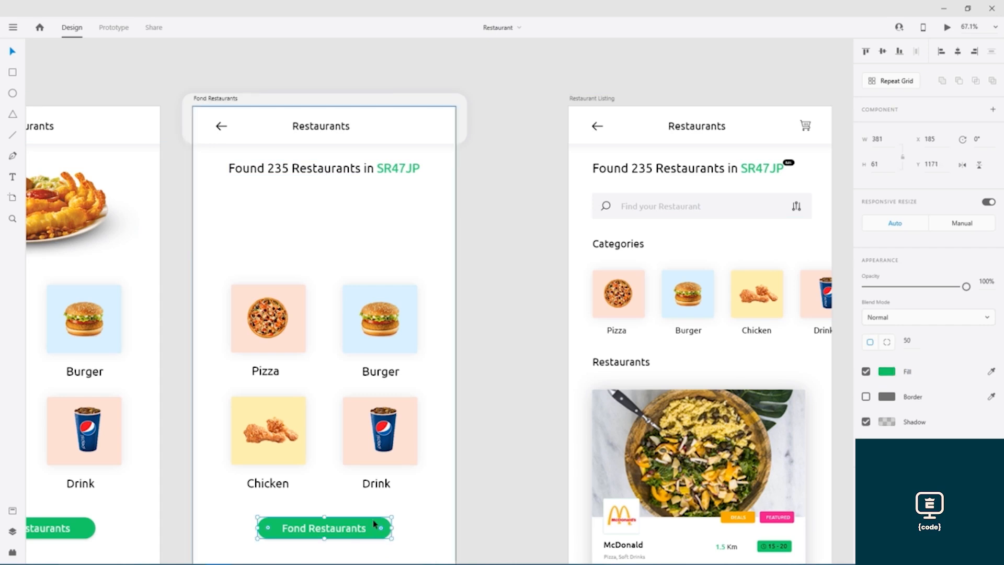
Duplicate the green button's background shape below the "Found 235 Restaurants" heading and widen it to about 545 px, matching the heading's width
left_click_drag(374, 525, 374, 201, "alt")
left_click_drag(258, 205, 228, 206)
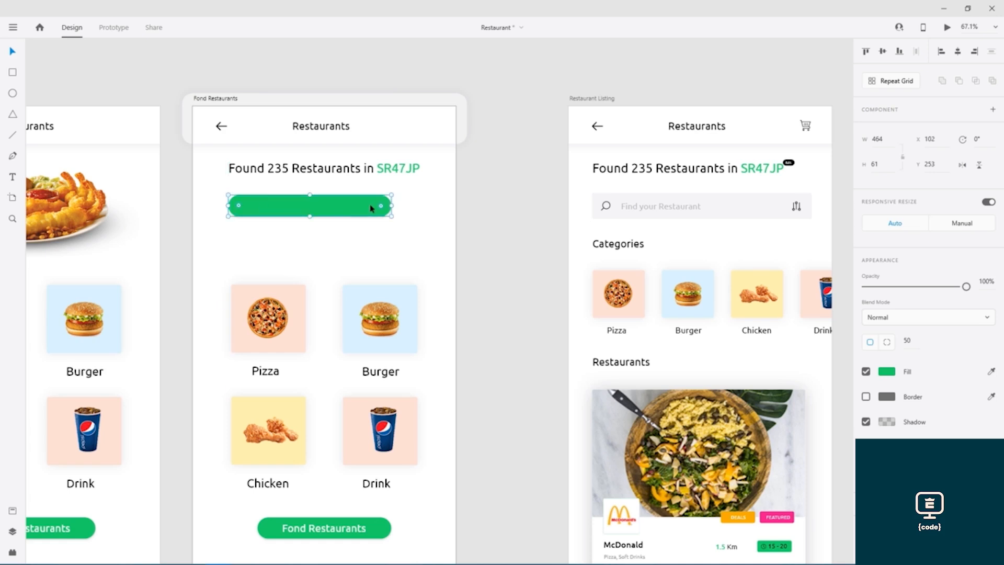
left_click_drag(393, 205, 419, 206)
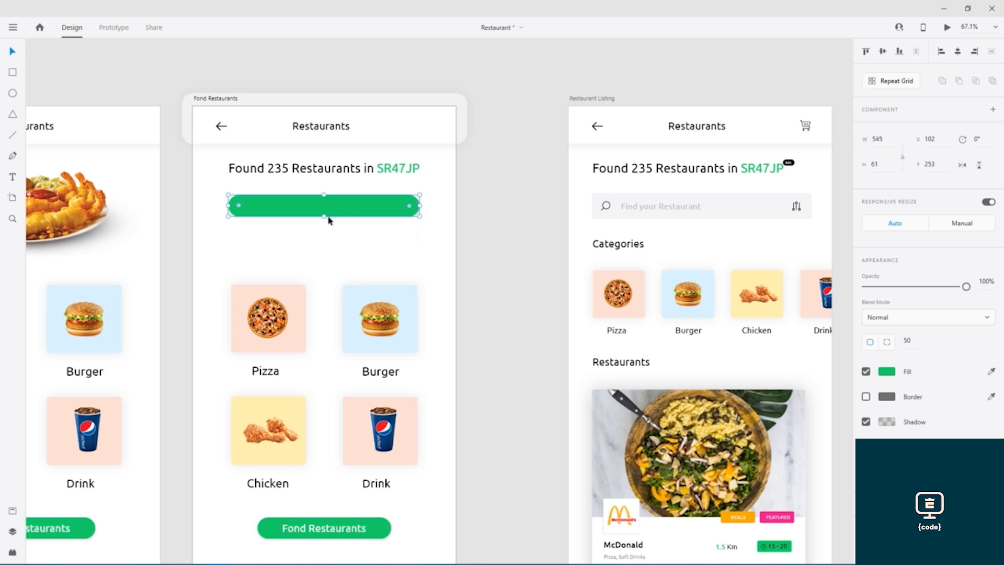
Remove the copied shape's shadow and fill it with light grey #F5F5F5 sampled from the Restaurant Listing search bar
left_click(866, 421)
left_click(384, 209)
left_click(887, 373)
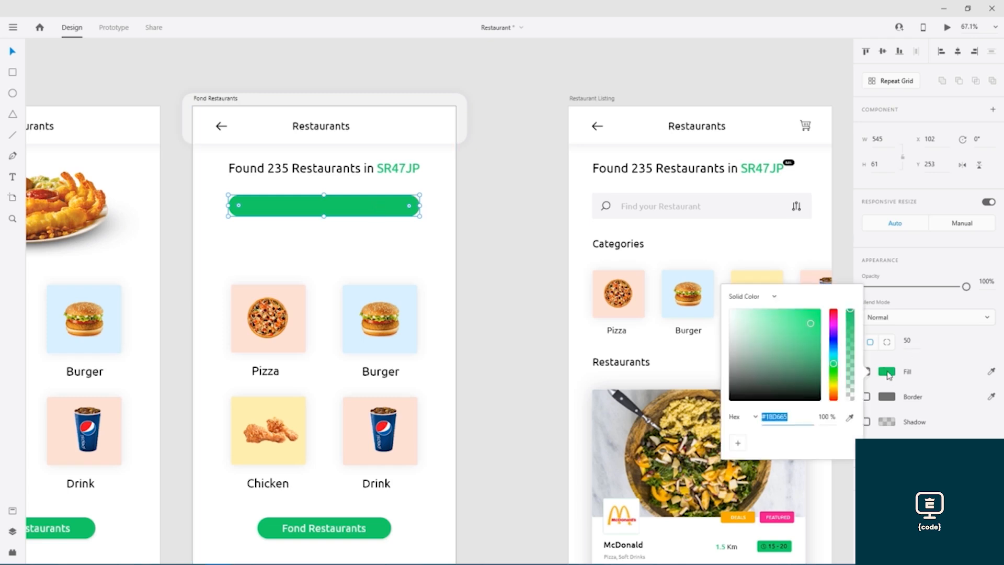
left_click(850, 417)
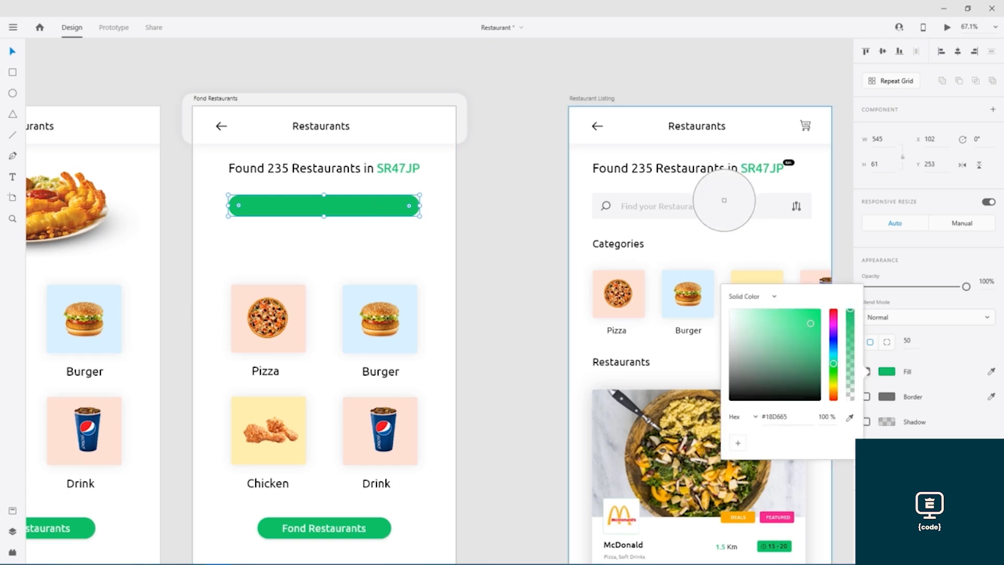
left_click(724, 200)
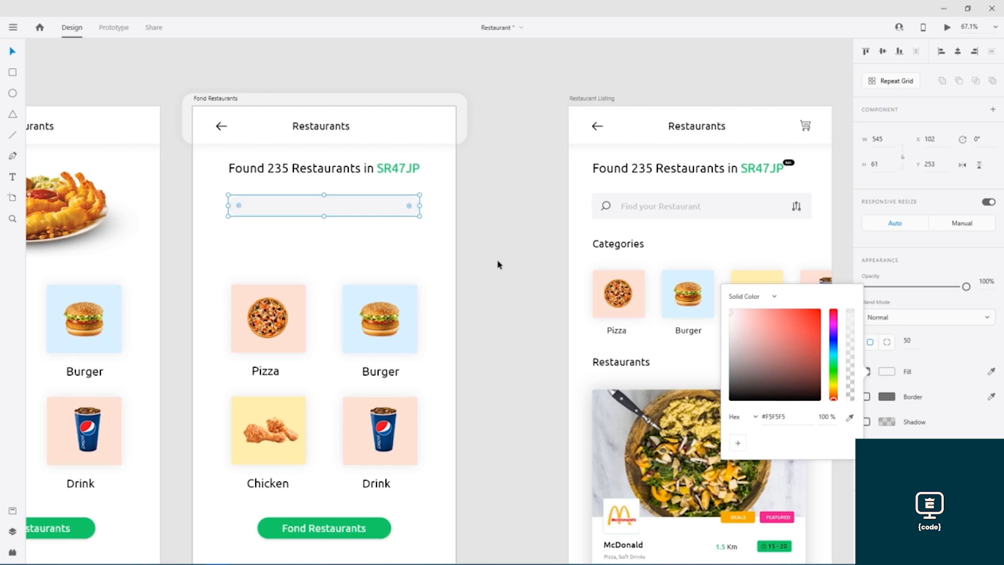
left_click(11, 54)
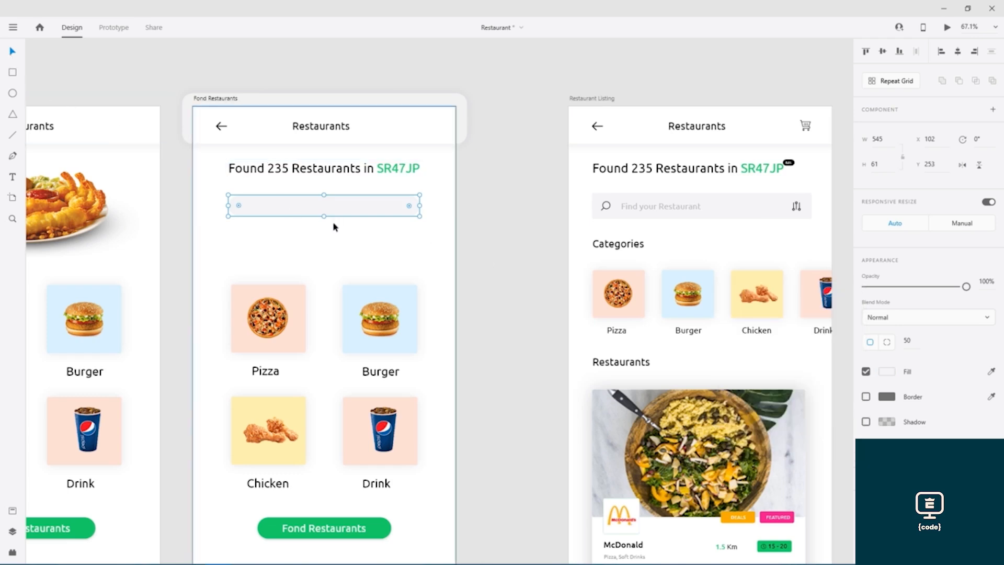
Resize the grey bar to about 73 px high and centre it beneath the heading at about X 103, Y 259
left_click_drag(324, 216, 325, 211)
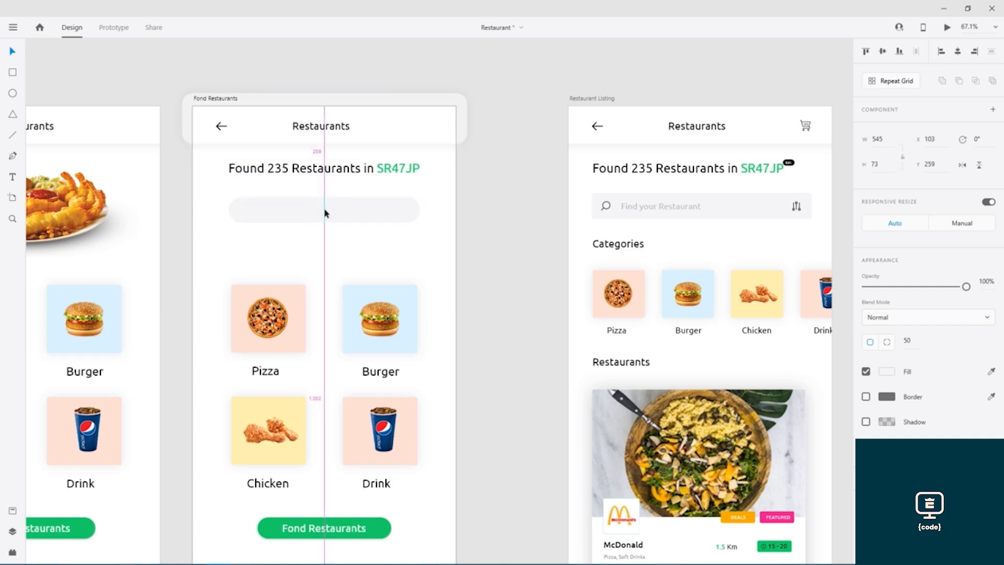
left_click_drag(324, 213, 326, 213)
left_click(487, 200)
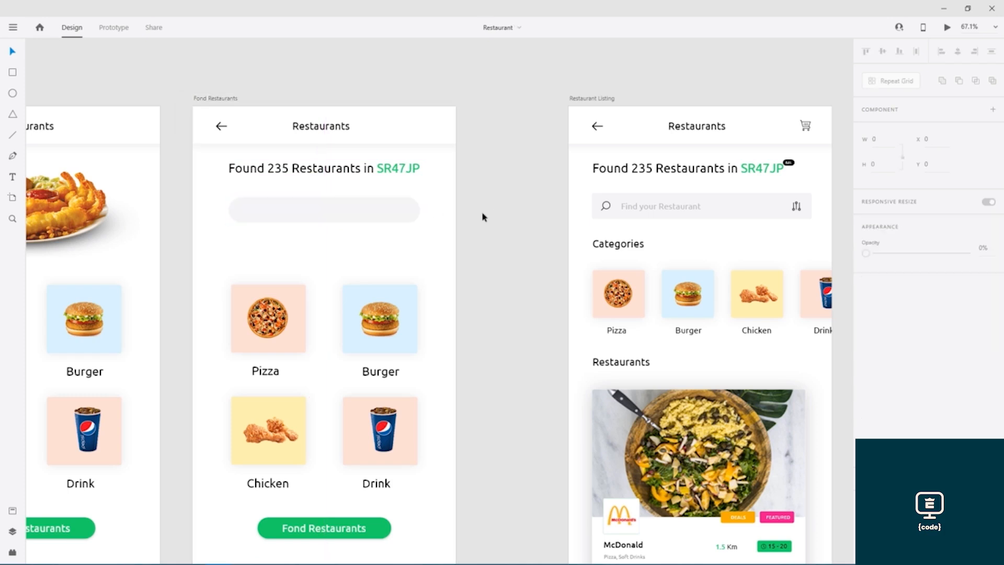
Copy the search icon from the Restaurant Listing artboard into the left end of the new search bar at about X 123, Y 281
double_click(605, 210)
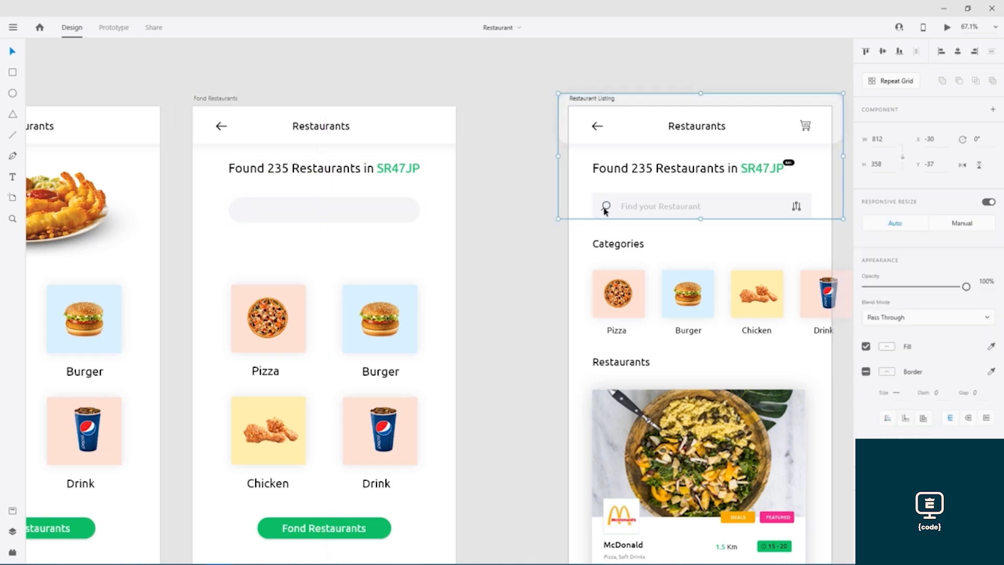
left_click(291, 217)
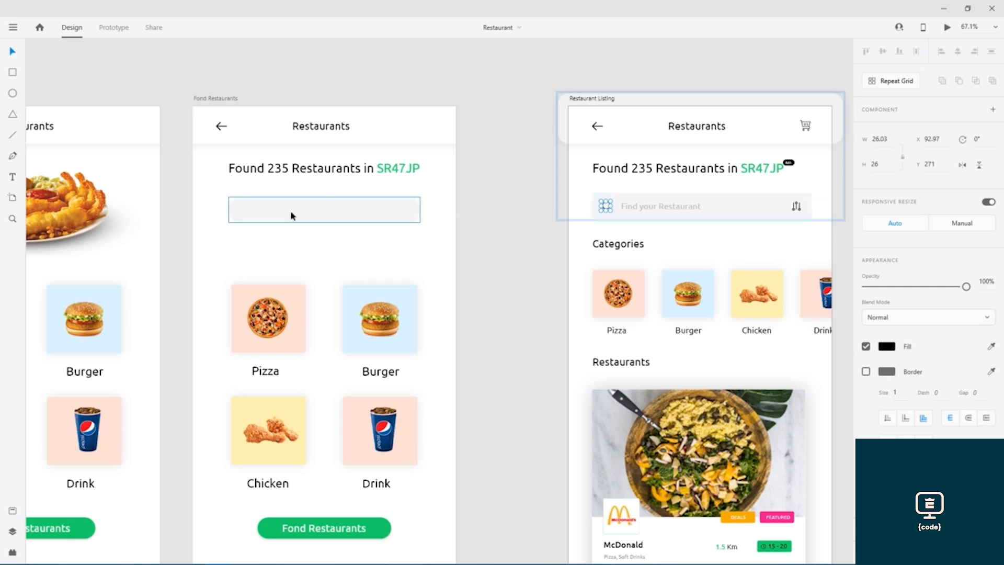
key("ctrl+v")
key("shift+Right")
key("shift+Right")
key("shift+Right")
key("shift+Down")
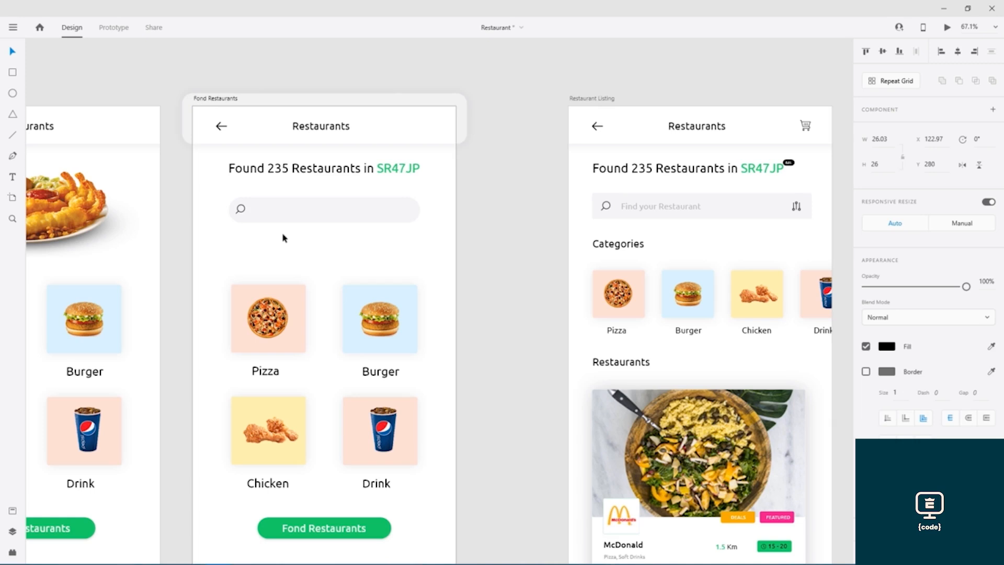
key("Down")
key("ctrl+s")
Add the placeholder text "find your restaurant" inside the search bar beside the search icon
left_click(372, 210)
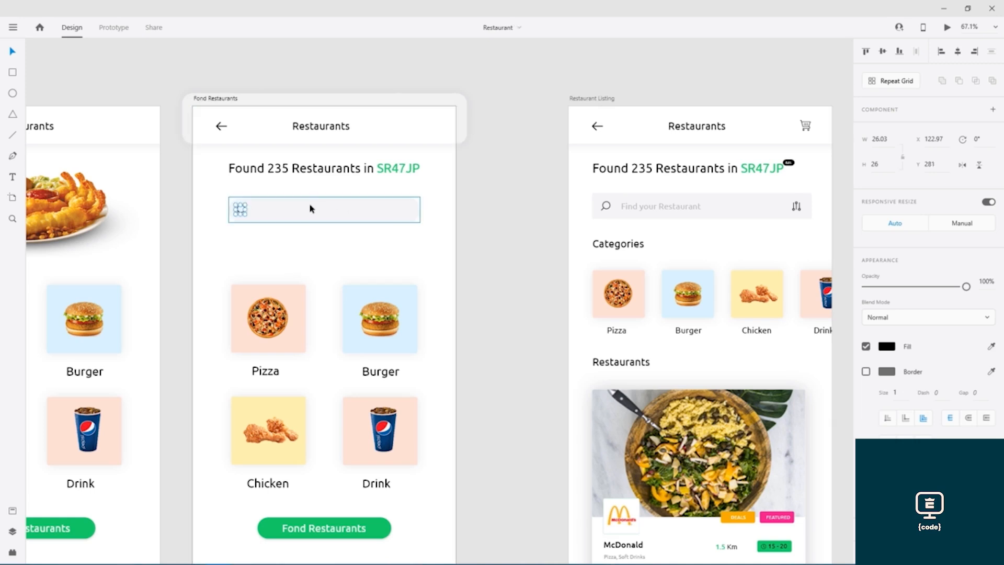
left_click(275, 235)
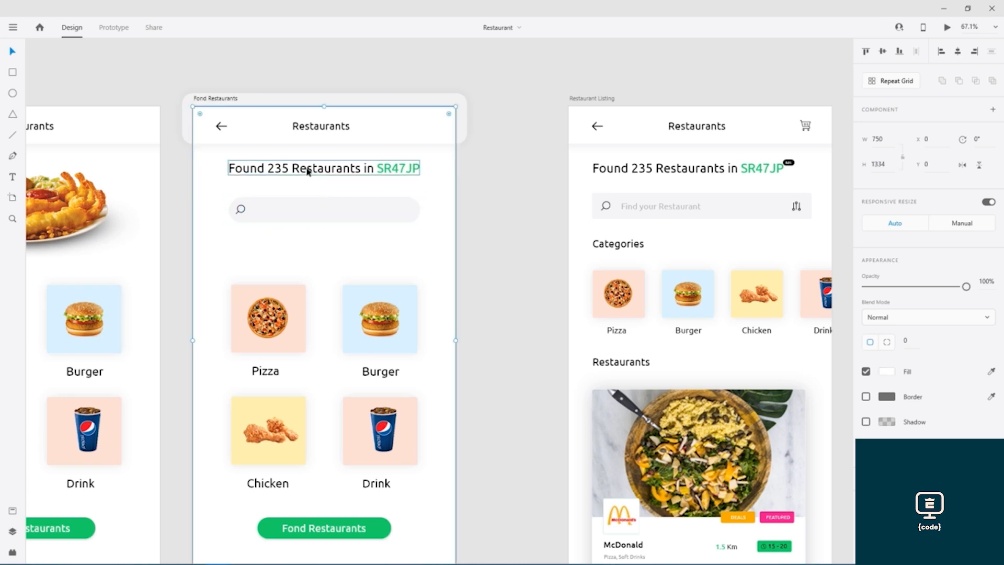
left_click(13, 177)
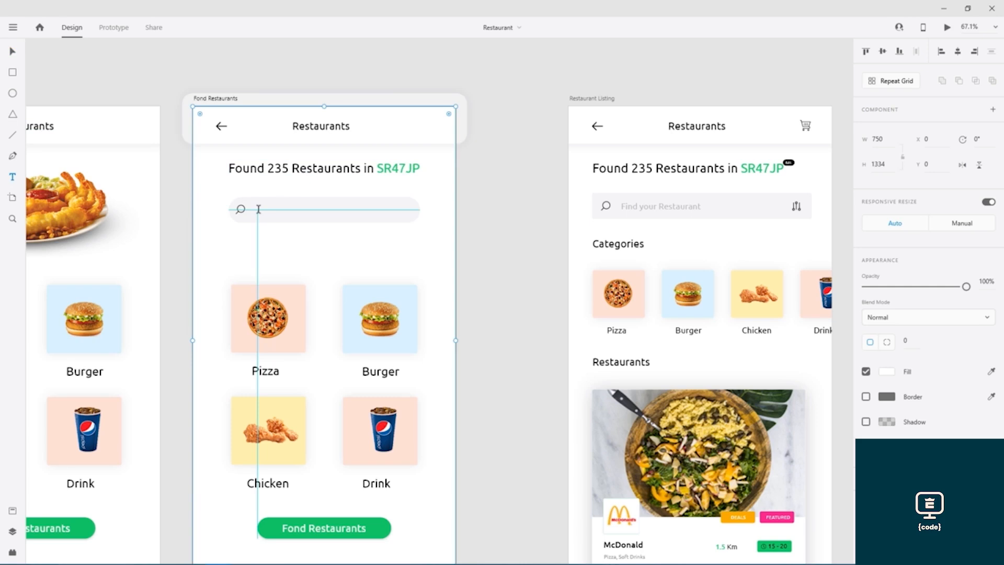
left_click(258, 209)
type("find your")
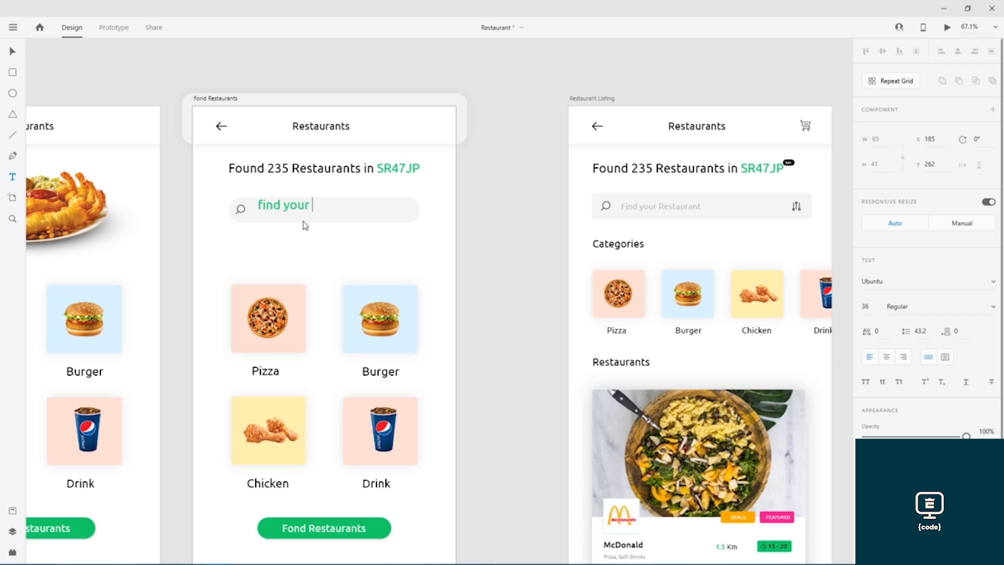
type(" restaurant")
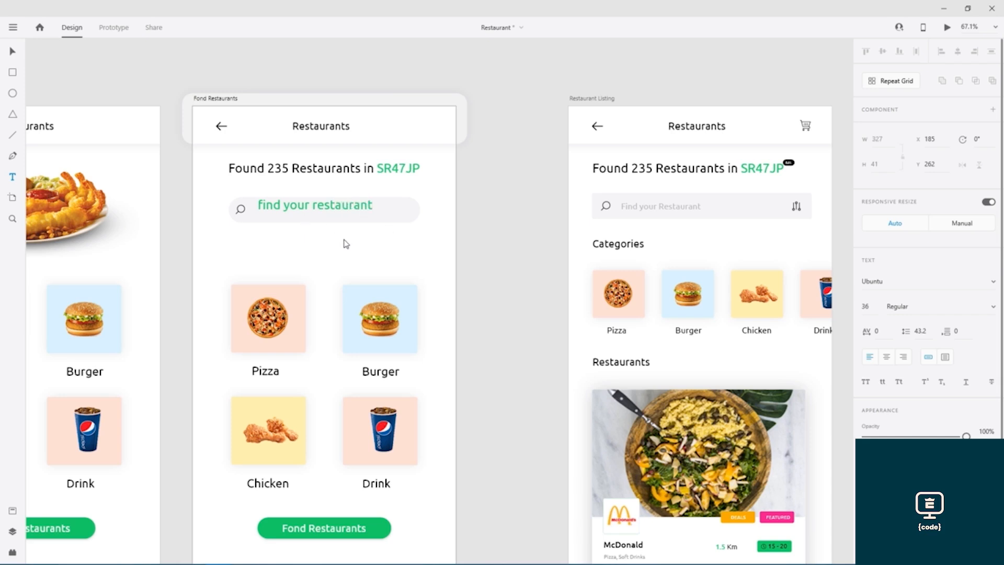
key("Escape")
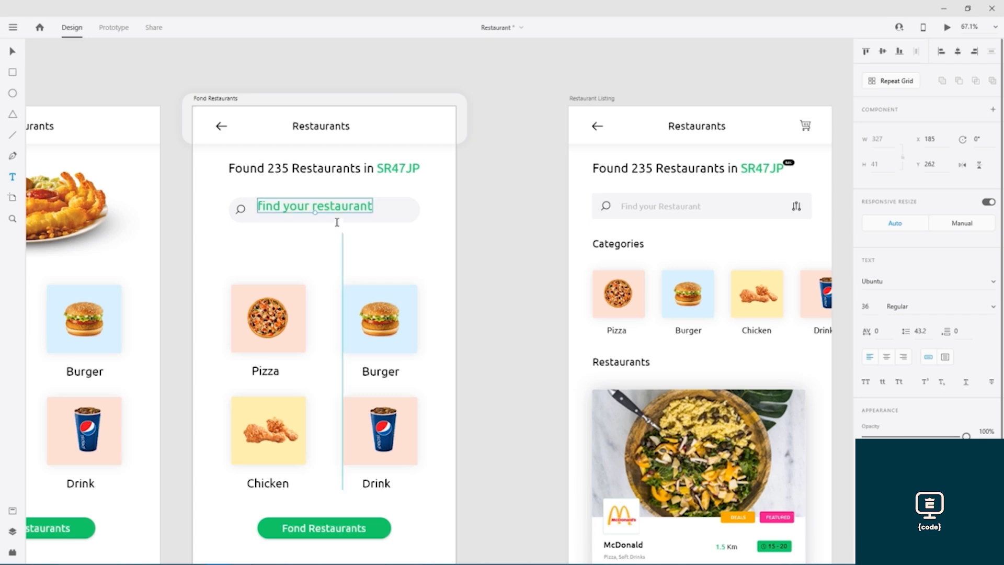
Move the placeholder text to the middle of the search bar and align it vertically with the bar
left_click_drag(328, 209, 337, 213)
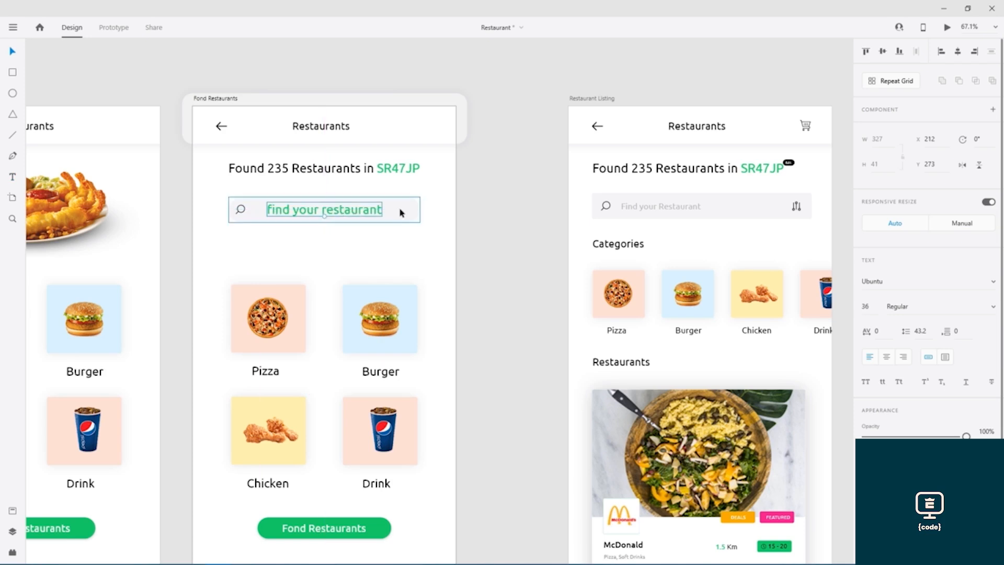
left_click(401, 213, "shift")
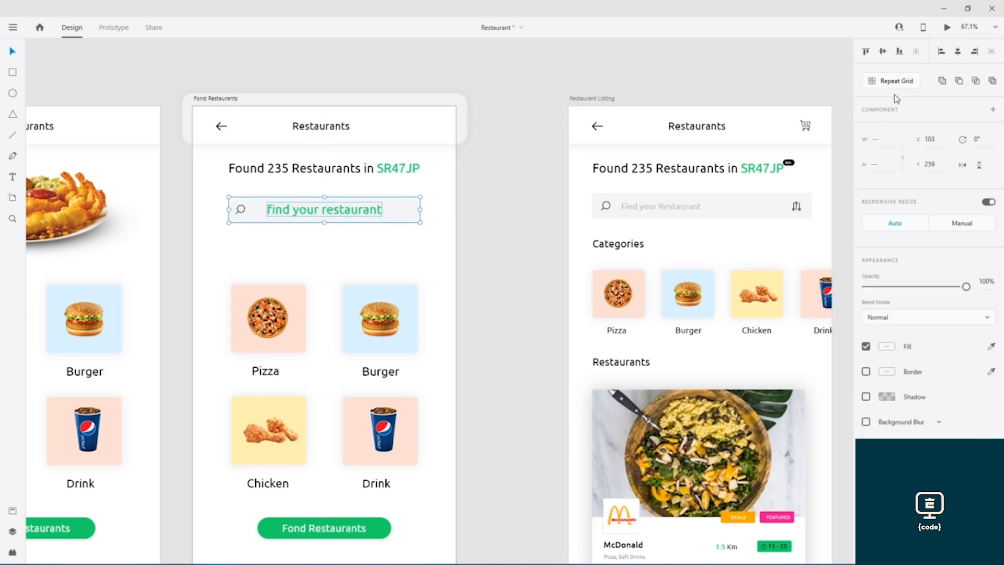
left_click(883, 52)
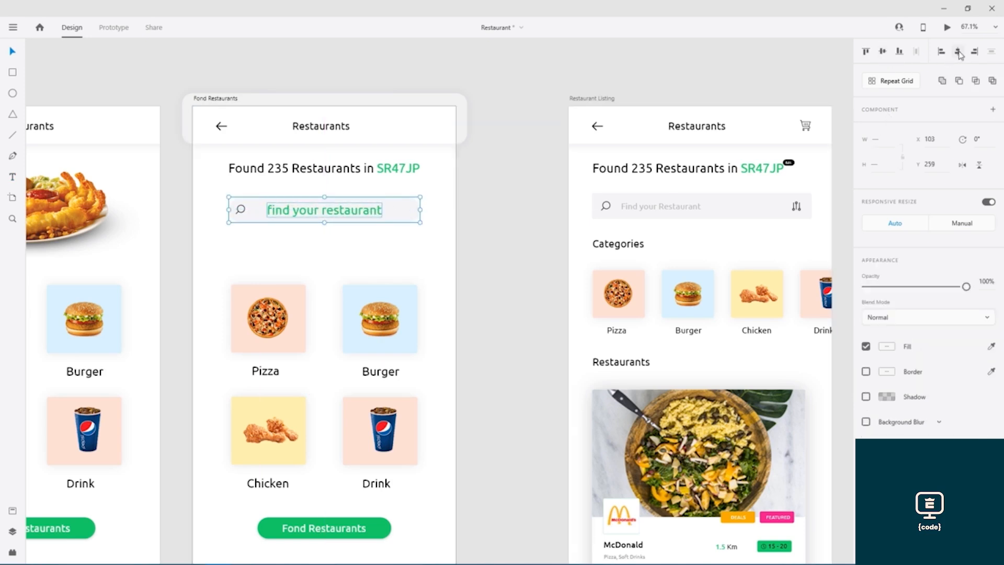
left_click(426, 228)
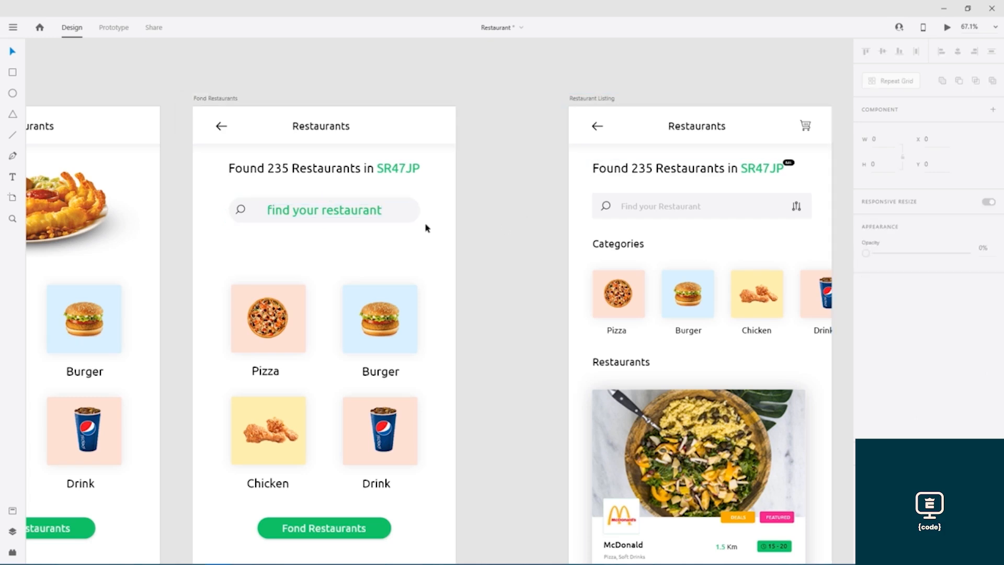
Recolour the placeholder text to grey #BABABA sampled from the Restaurant Listing placeholder and set its font size to 25
double_click(352, 215)
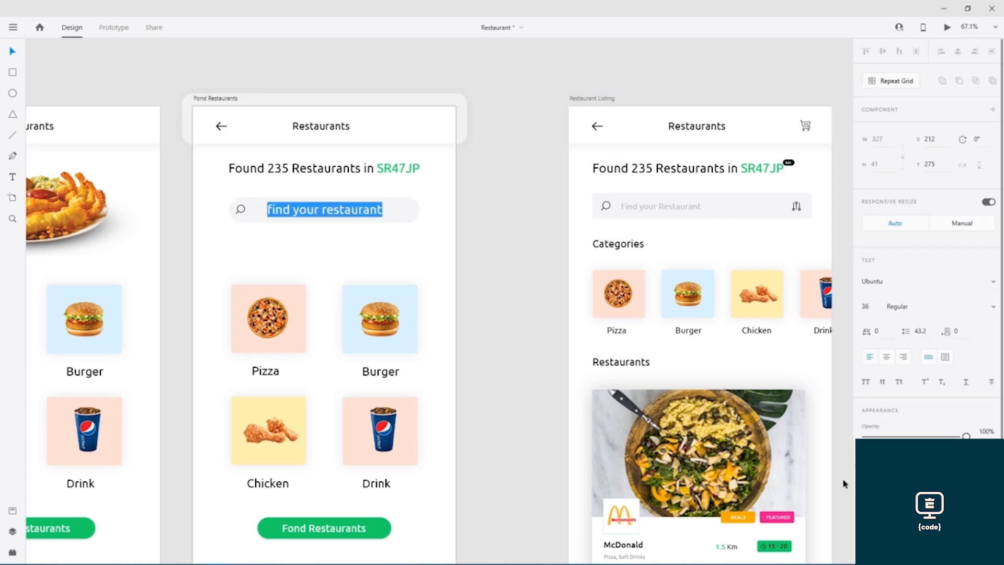
left_click(883, 461)
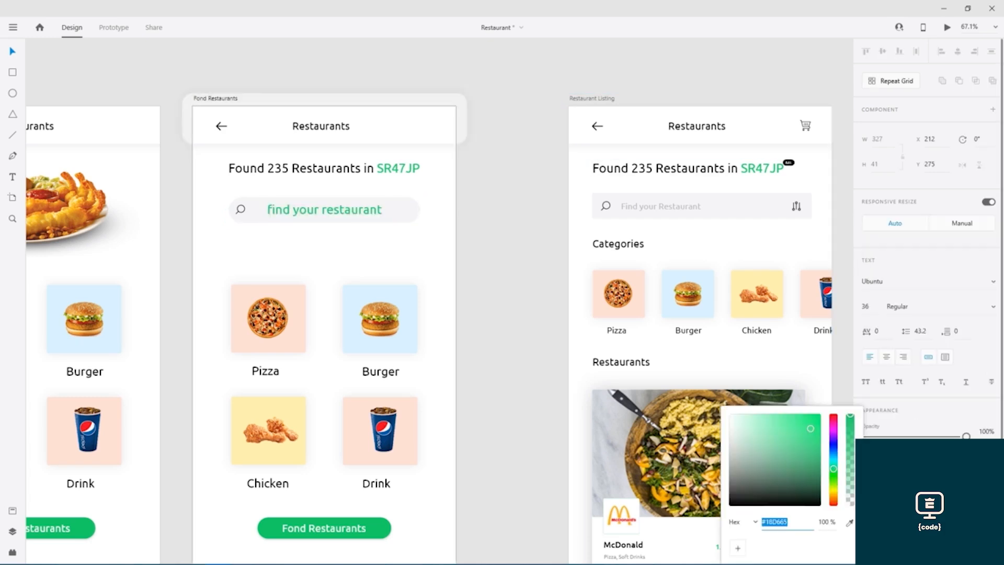
left_click(849, 523)
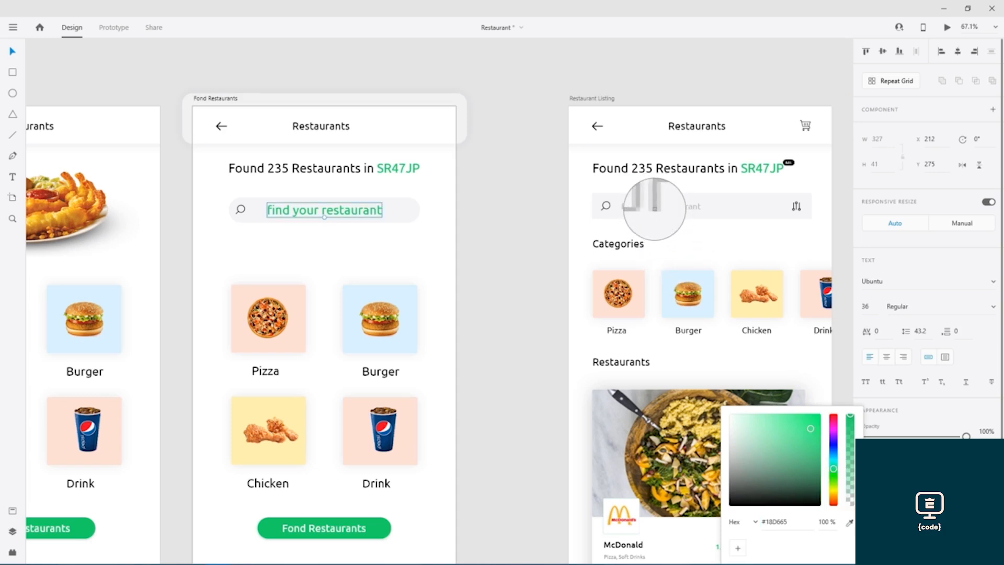
left_click(654, 208)
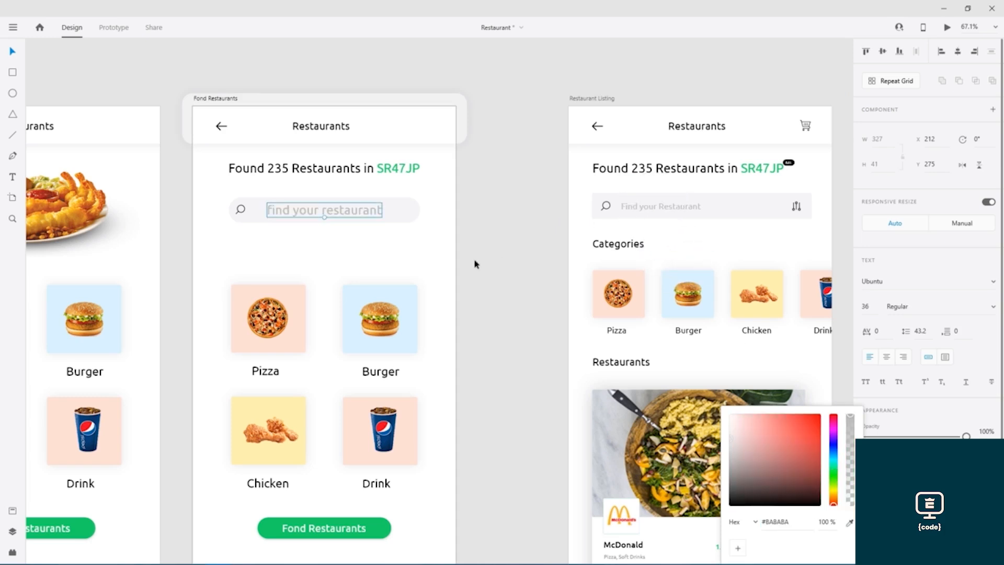
left_click(864, 307)
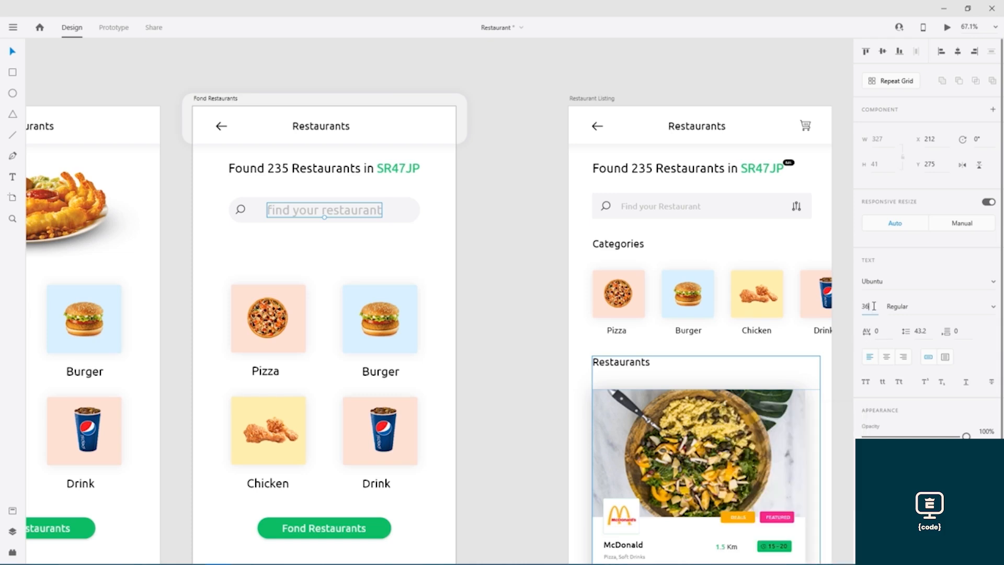
type("25")
key("Return")
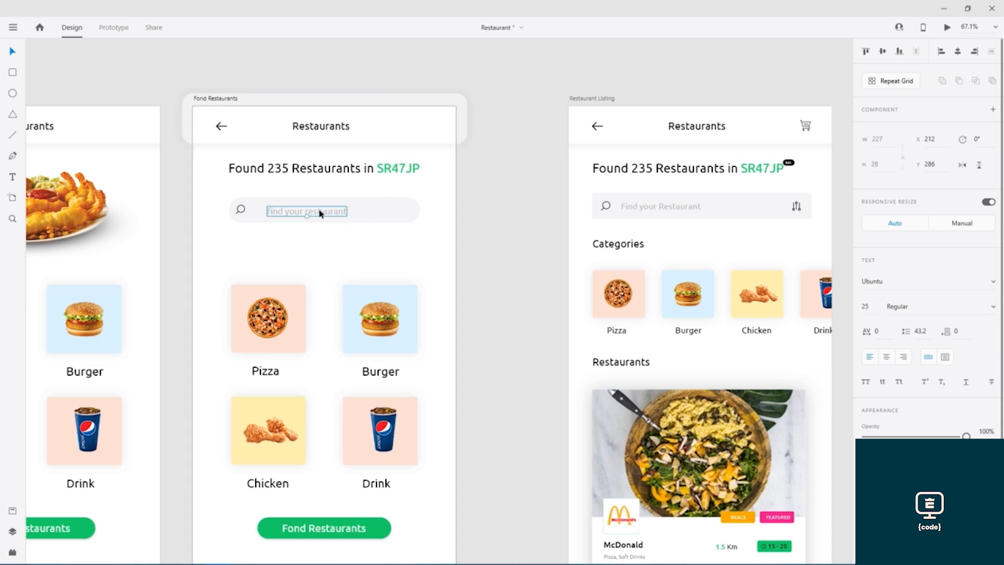
Centre the resized placeholder text both vertically and horizontally within the search bar
left_click(395, 211)
left_click(326, 212, "shift")
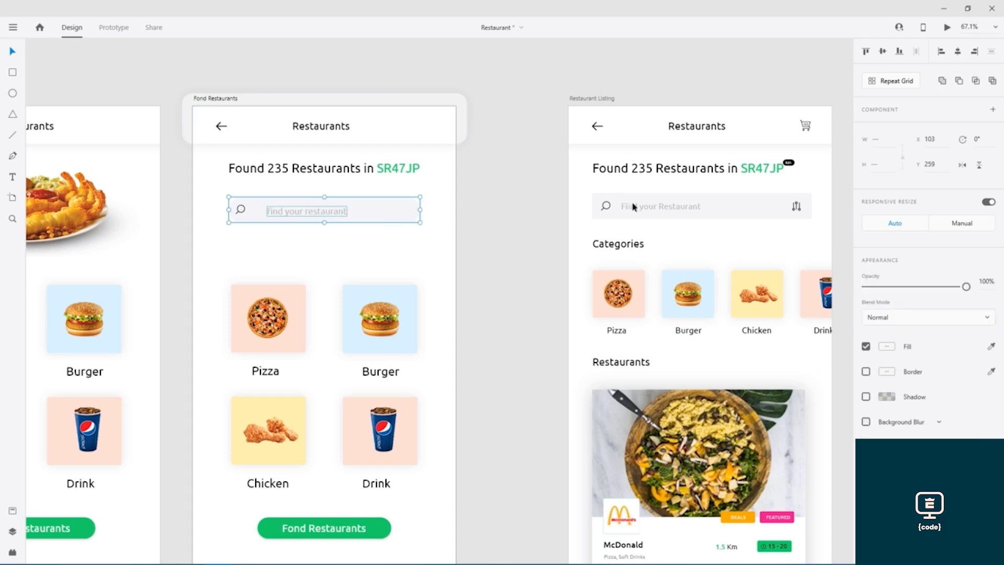
left_click(883, 52)
left_click(958, 52)
left_click(473, 217)
Copy the filter icon from the Restaurant Listing search bar into the right end of the new bar, level with the placeholder text
left_click(795, 206)
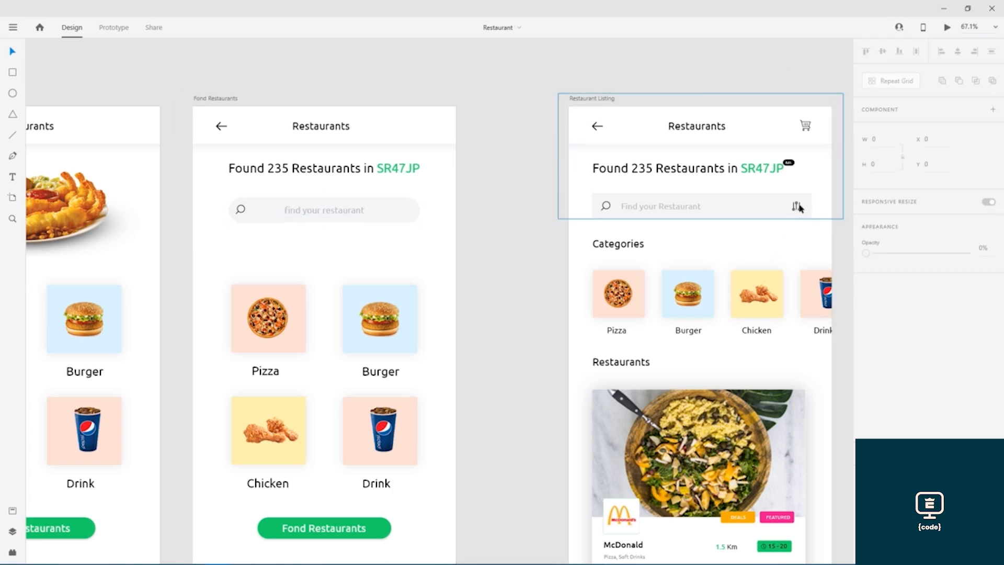
double_click(796, 207)
key("ctrl+c")
left_click(398, 210)
key("ctrl+v")
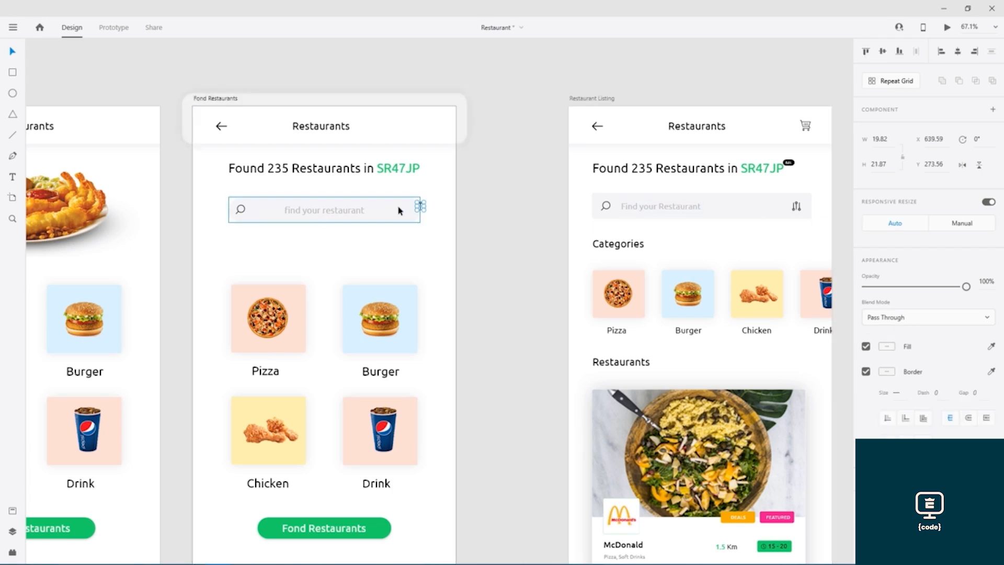
key("shift+Left")
key("shift+Left")
key("shift+Left")
key("shift+Left")
key("shift+Down")
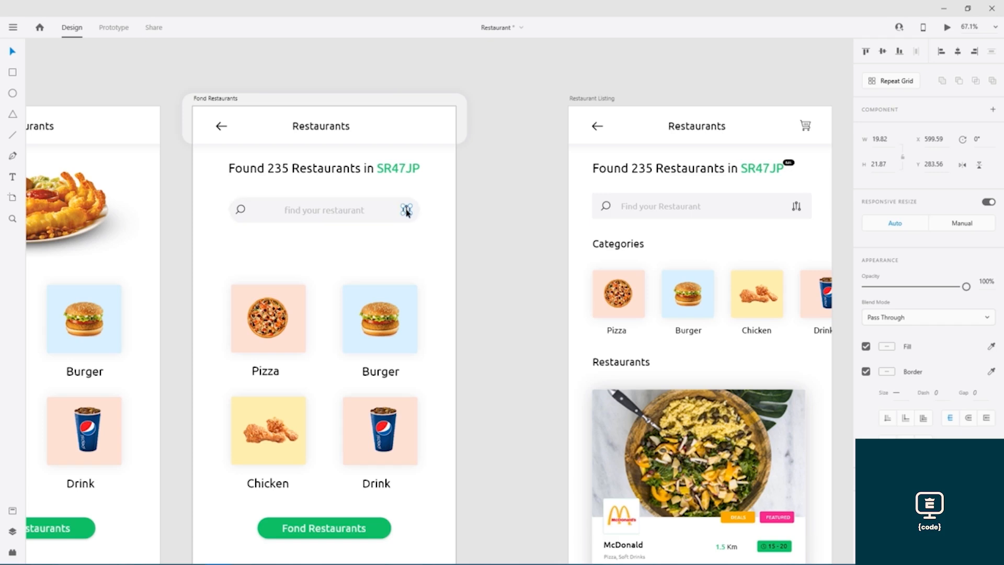
left_click_drag(406, 210, 409, 211)
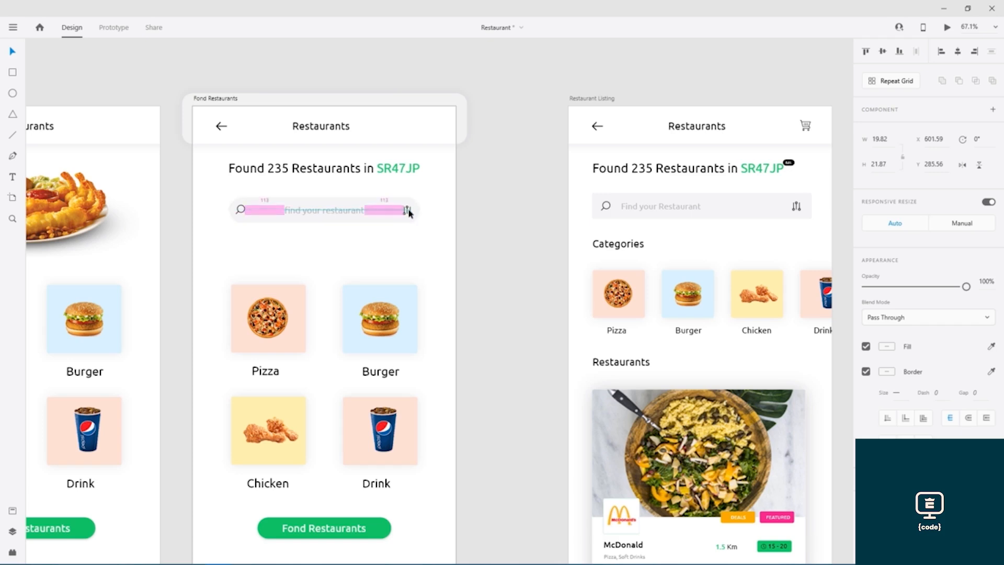
left_click(427, 246)
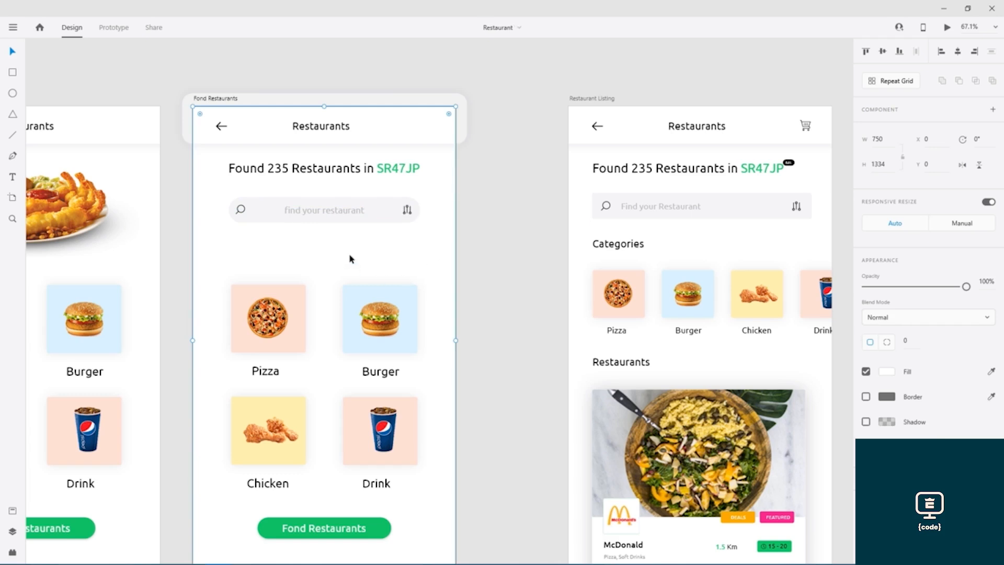
Scale the Pizza, Burger, Chicken and Drink tiles down together to about 123 px wide each
left_click(293, 340)
left_click(347, 332, "shift")
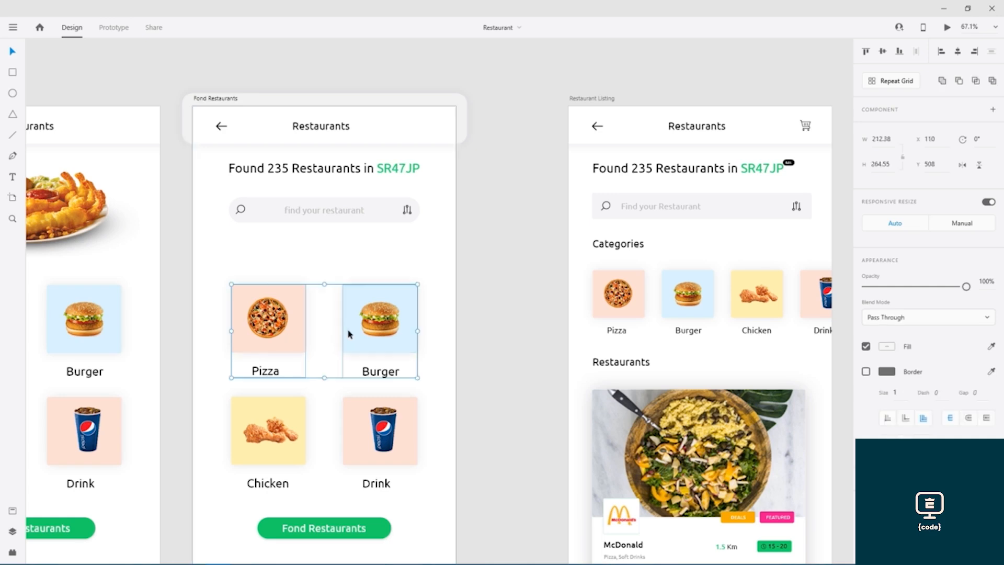
left_click(406, 437, "shift")
left_click(297, 416, "shift")
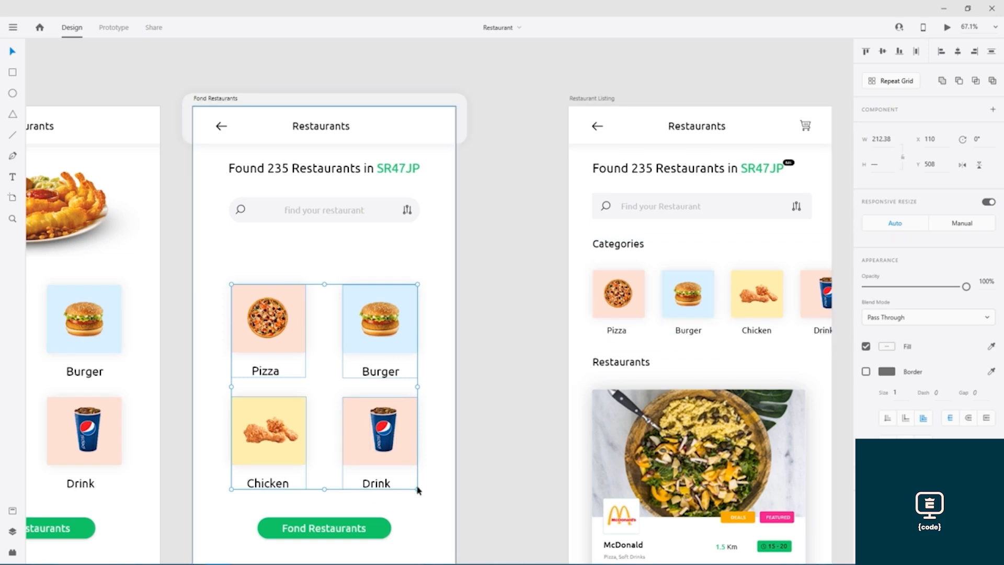
left_click_drag(418, 490, 354, 406)
left_click(357, 405)
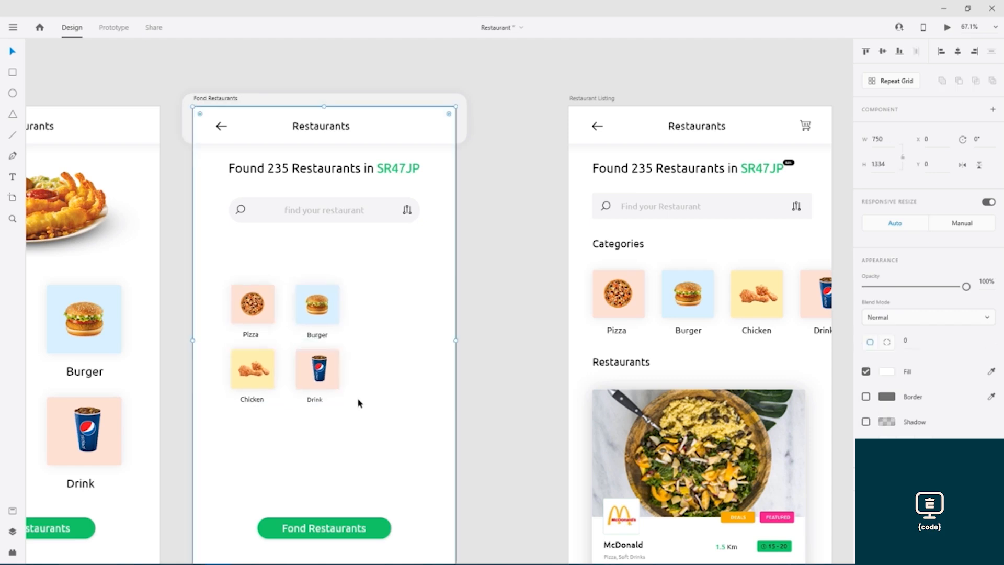
Arrange the four small category tiles in one evenly spaced row: Pizza, Burger, Chicken, Drink
left_click_drag(272, 356, 400, 290)
left_click_drag(328, 291, 359, 289)
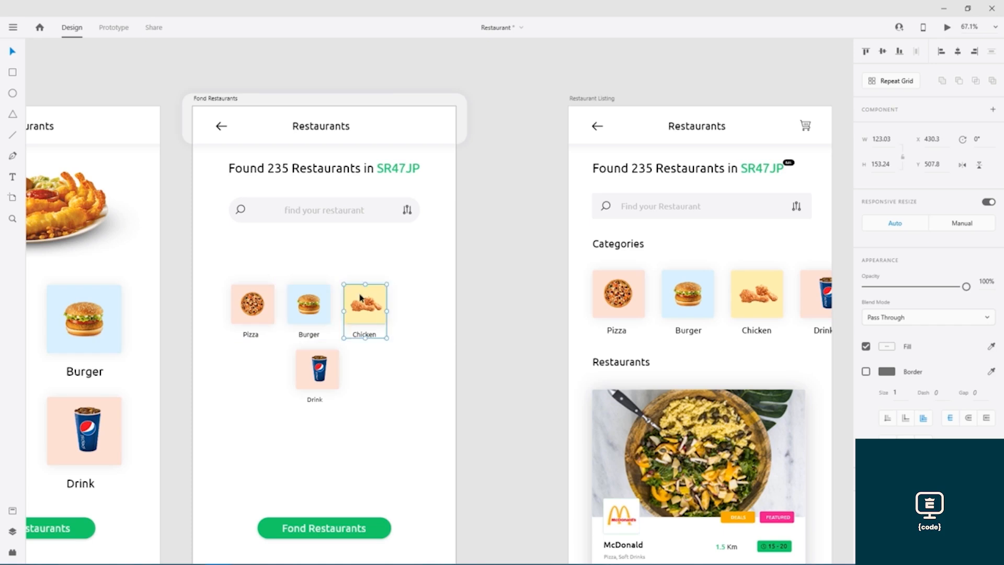
left_click_drag(330, 368, 440, 307)
Centre the row of four category tiles horizontally on the Fond Restaurants artboard
left_click(365, 303, "shift")
left_click(308, 302, "shift")
left_click(261, 292, "shift")
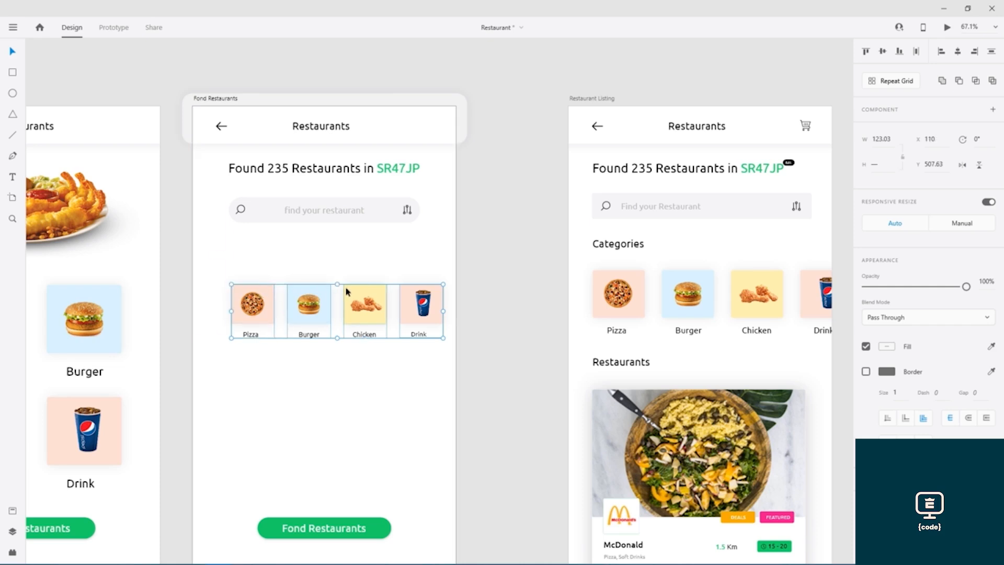
left_click_drag(354, 292, 341, 292)
left_click(338, 291)
left_click(489, 352)
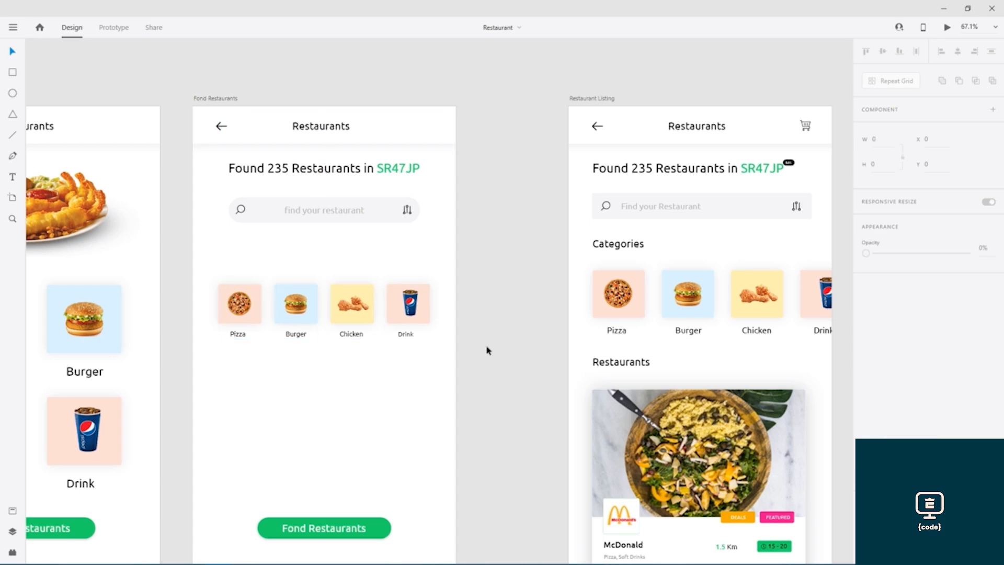
Copy the first McDonald restaurant card from the Restaurant Listing artboard onto the Fond Restaurants artboard, above the green button
scroll(486, 350, "down", 2)
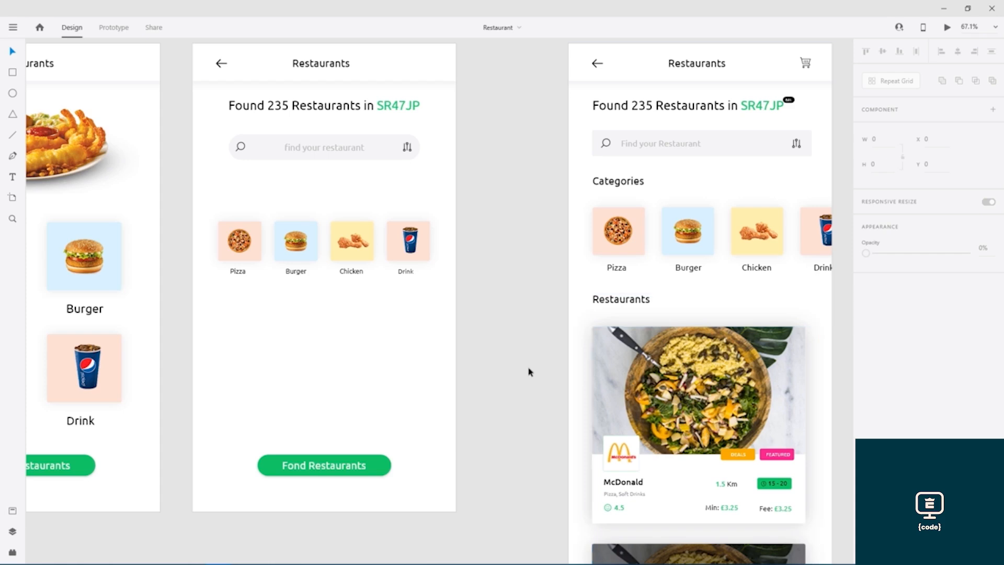
left_click(639, 335)
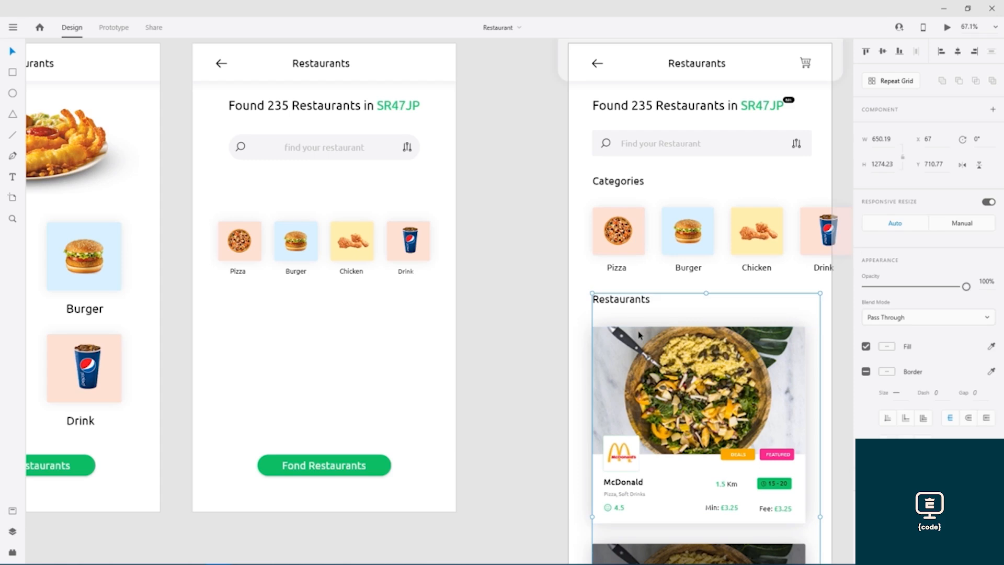
double_click(639, 337)
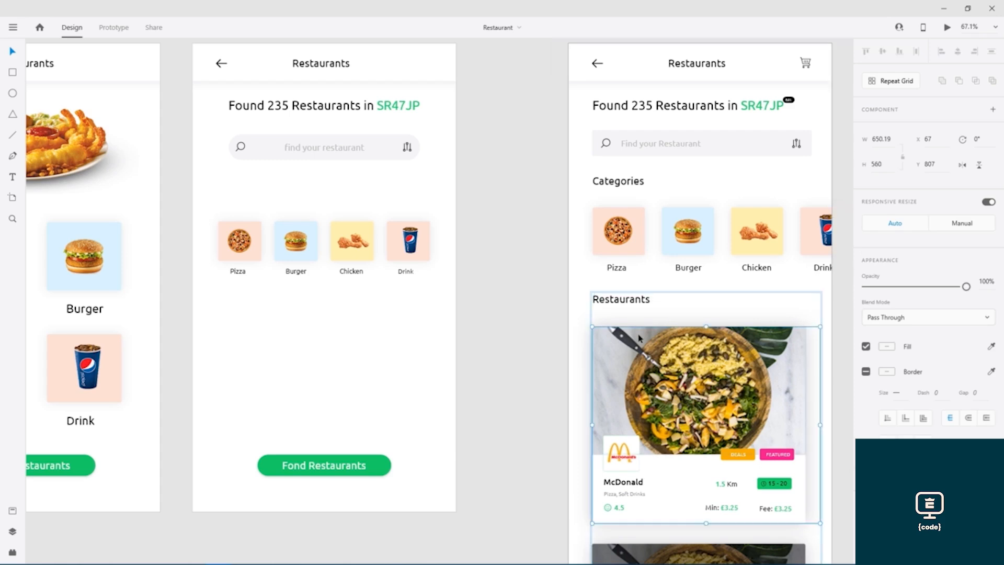
left_click_drag(647, 344, 285, 329)
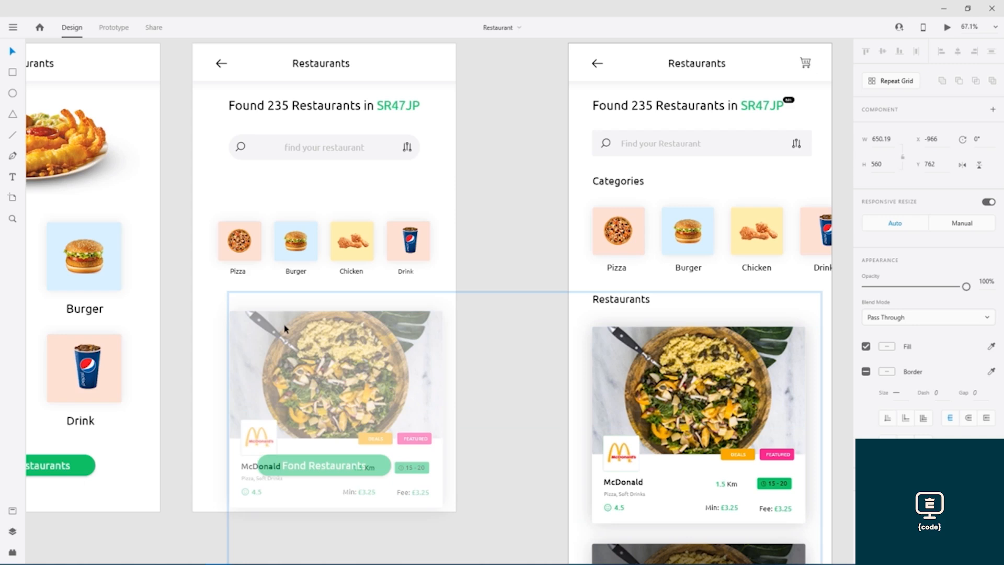
left_click(530, 347)
key("ctrl+z")
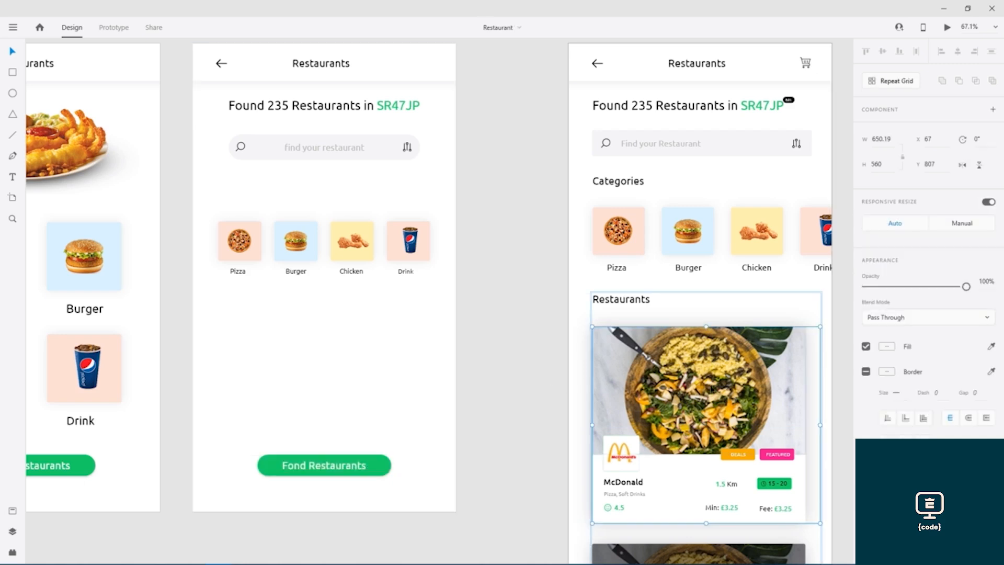
left_click_drag(703, 380, 357, 348)
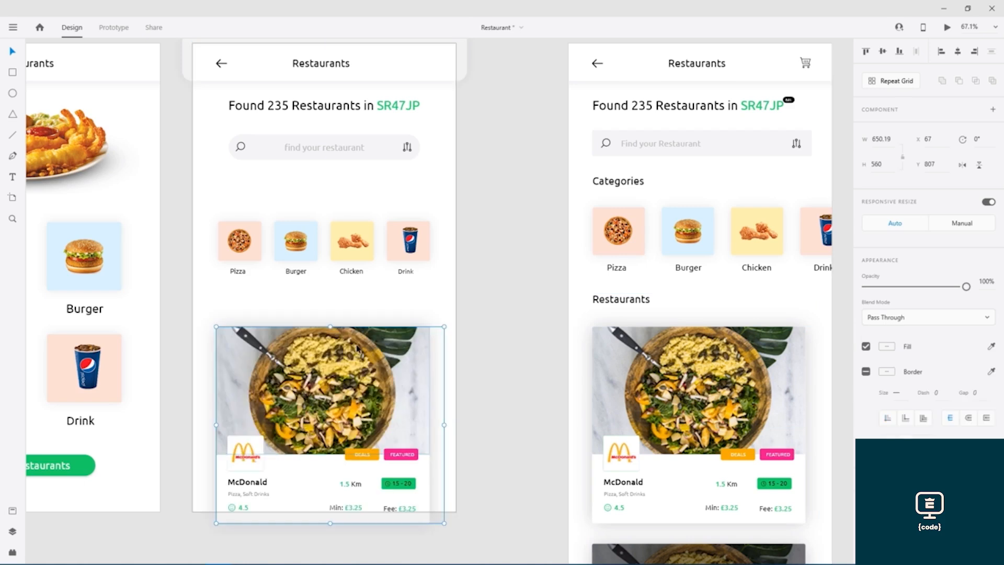
left_click_drag(407, 383, 410, 277)
Delete the green Fond Restaurants button and move the restaurant card below the category tiles, at about X 50, Y 723
left_click(386, 465)
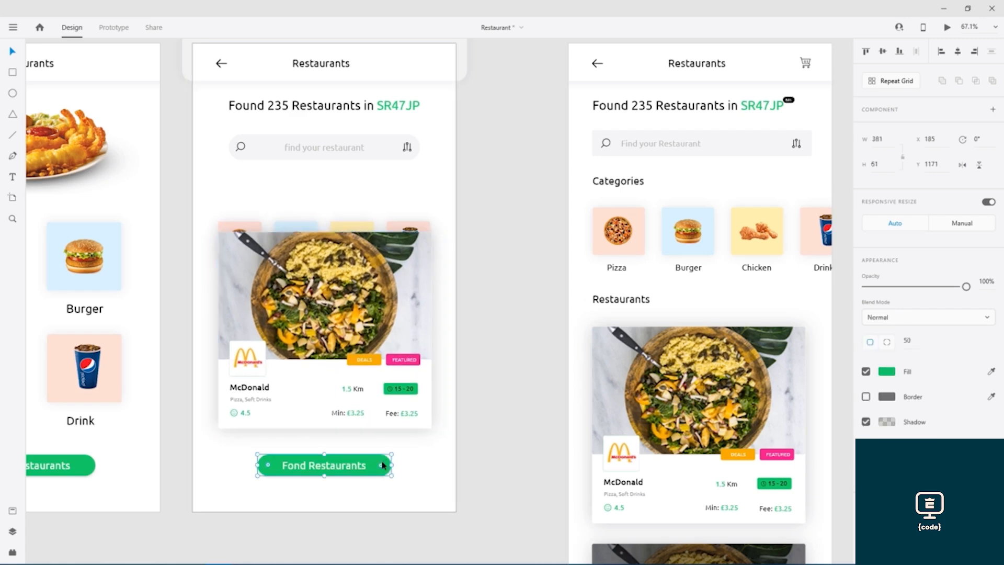
key("Delete")
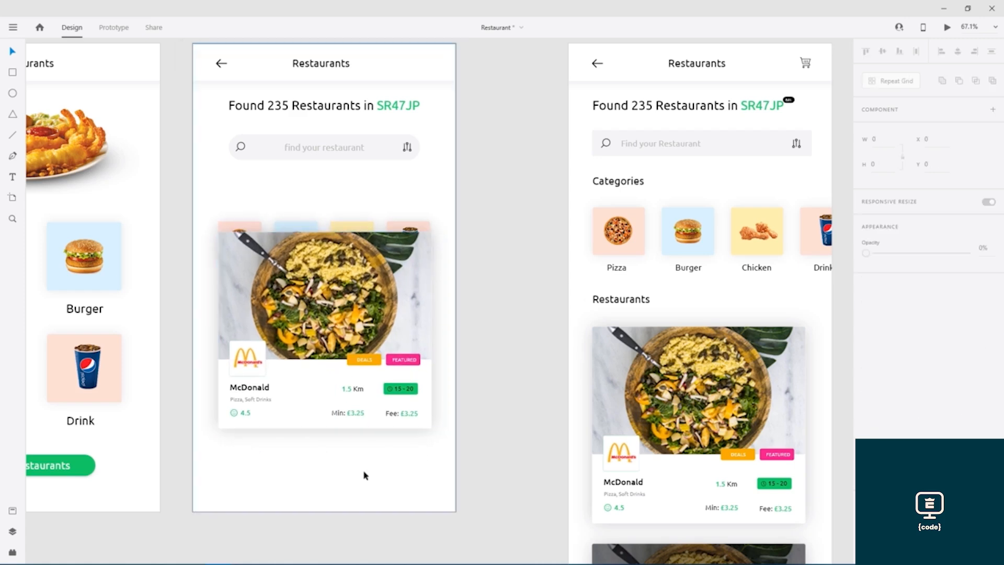
left_click_drag(322, 262, 316, 326)
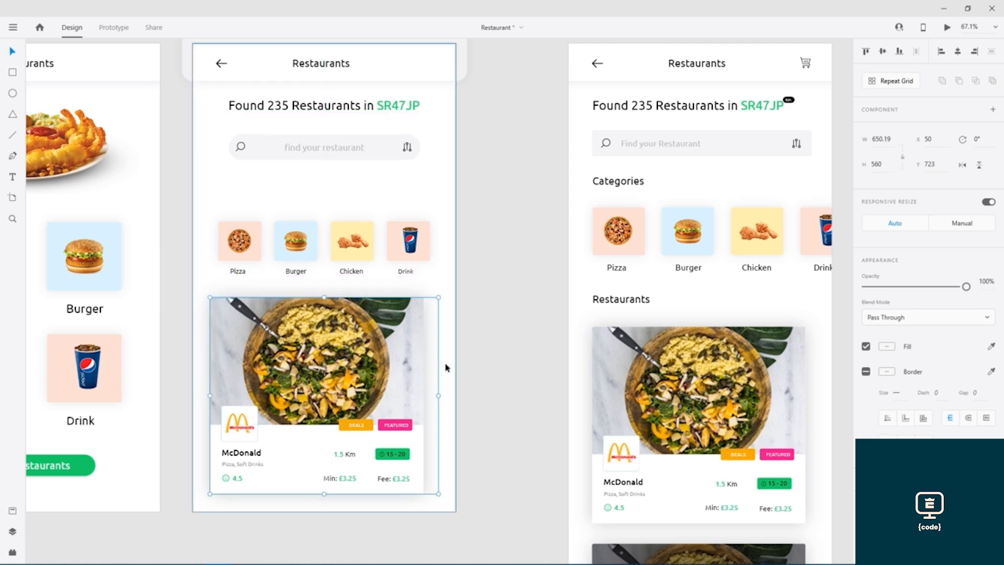
left_click(503, 368)
Shift the white background of the restaurant card right so that it is centred on the artboard
left_click(434, 385)
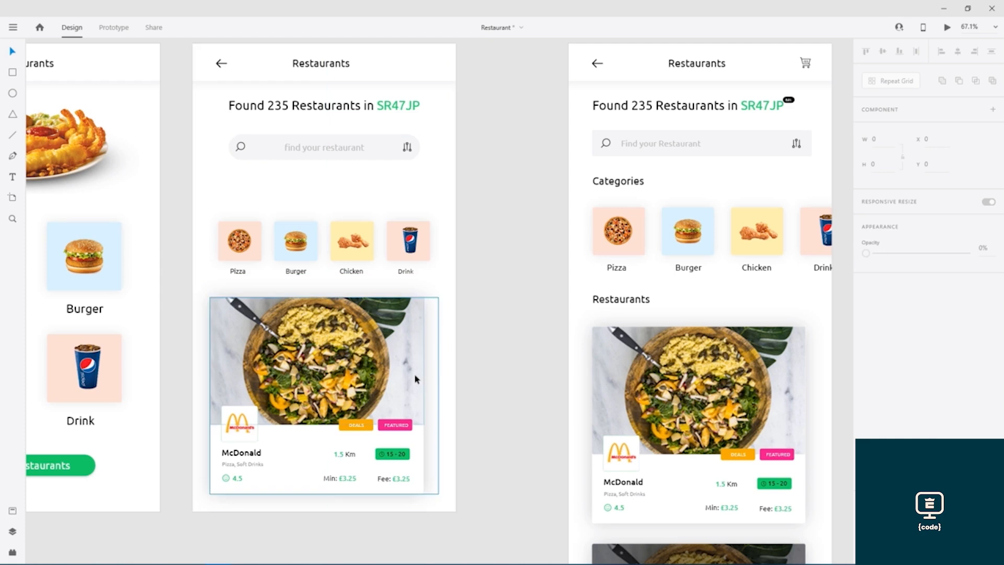
double_click(419, 442)
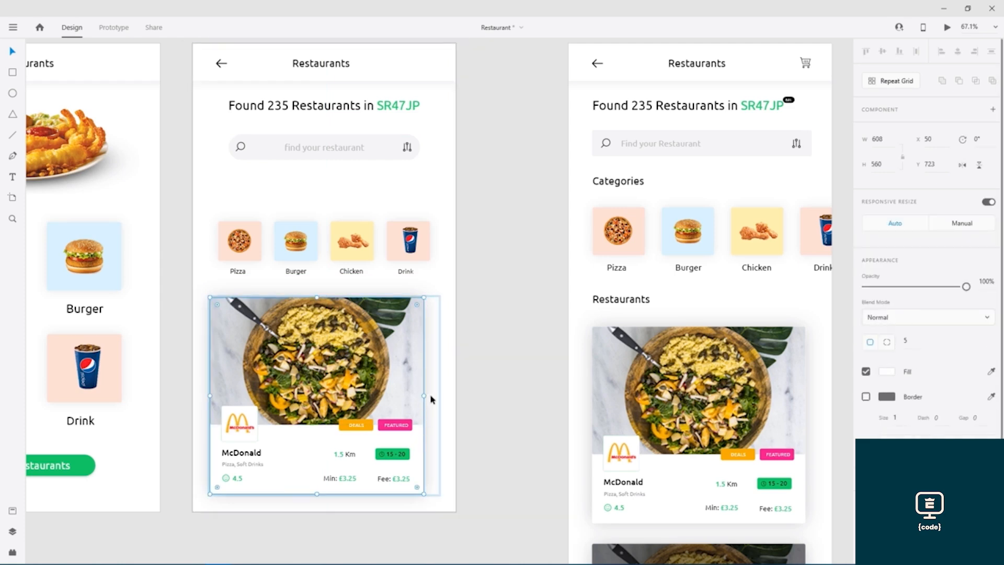
key("Escape")
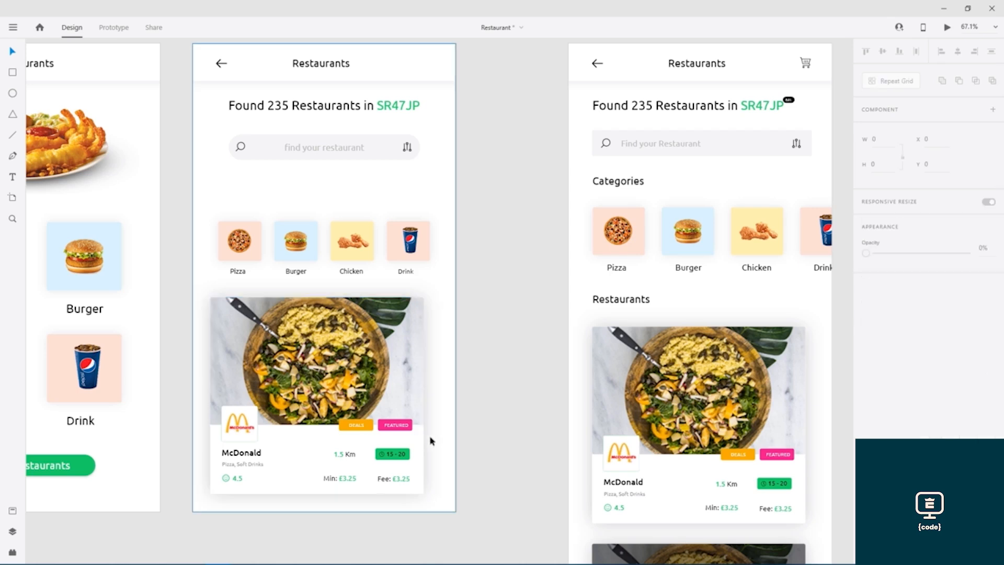
left_click(412, 391)
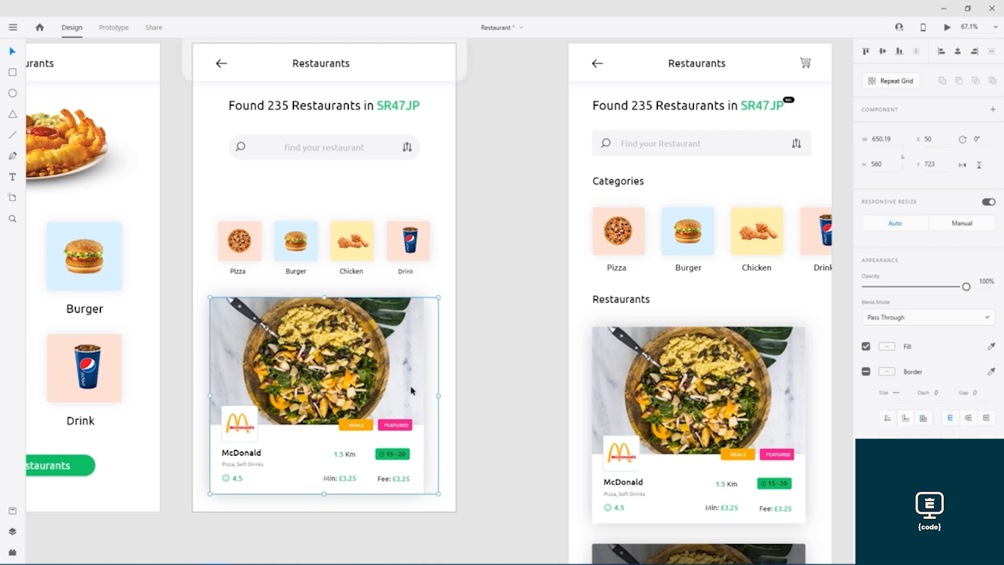
double_click(311, 445)
left_click_drag(309, 447, 317, 451)
left_click(504, 392)
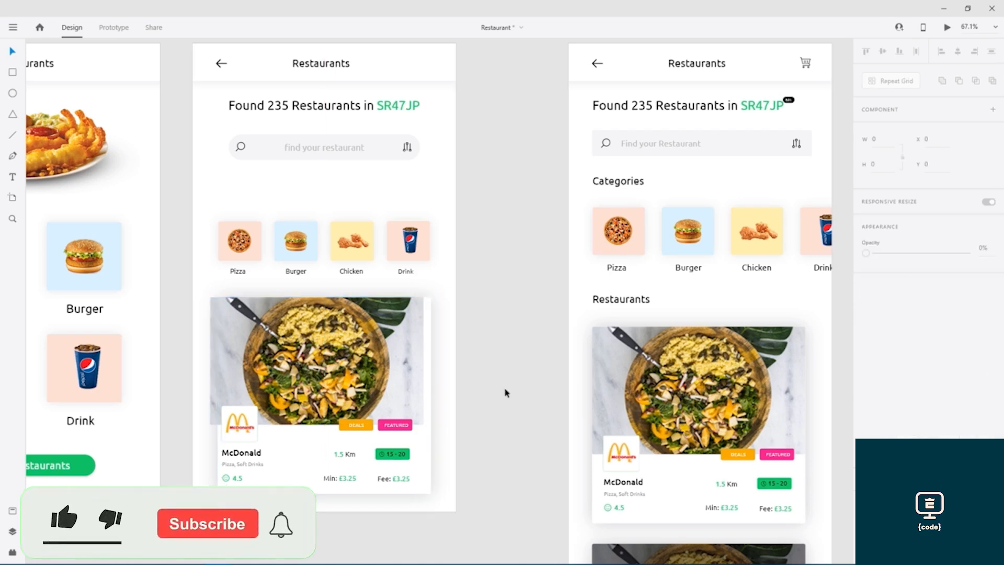
Move the card's food photo onto the white background so their edges line up, at X 71, Y 720
left_click(224, 336)
left_click_drag(224, 336, 224, 336)
scroll(220, 369, "up", 5)
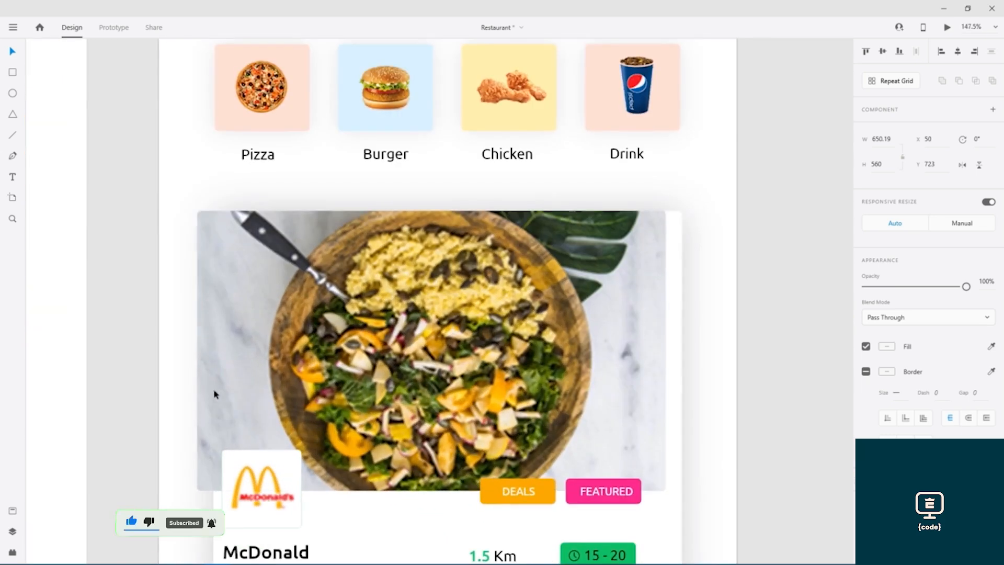
left_click_drag(251, 387, 216, 275)
double_click(192, 271)
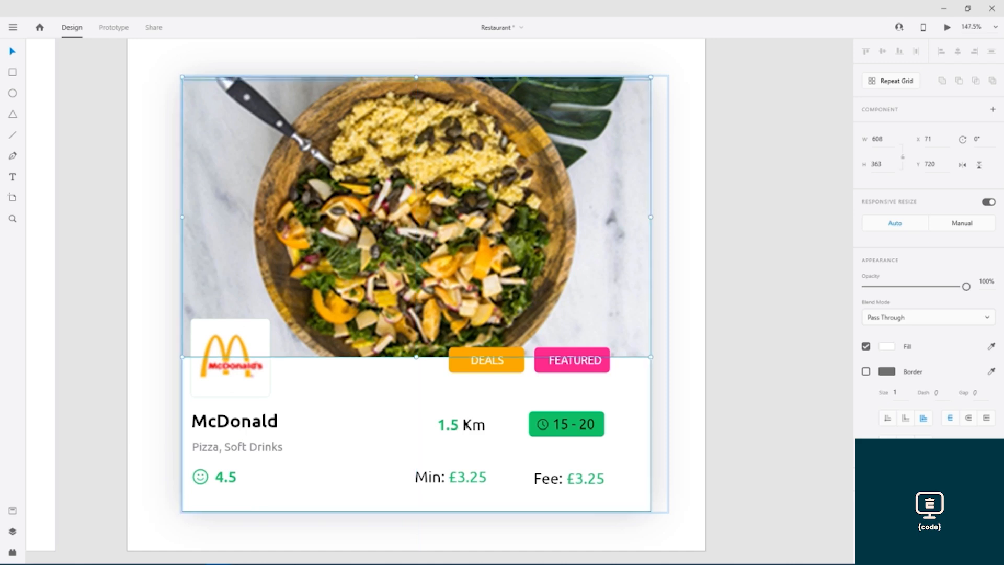
Nudge the whole restaurant card horizontally to line it up with the row of category tiles
left_click(705, 351)
left_click(632, 284)
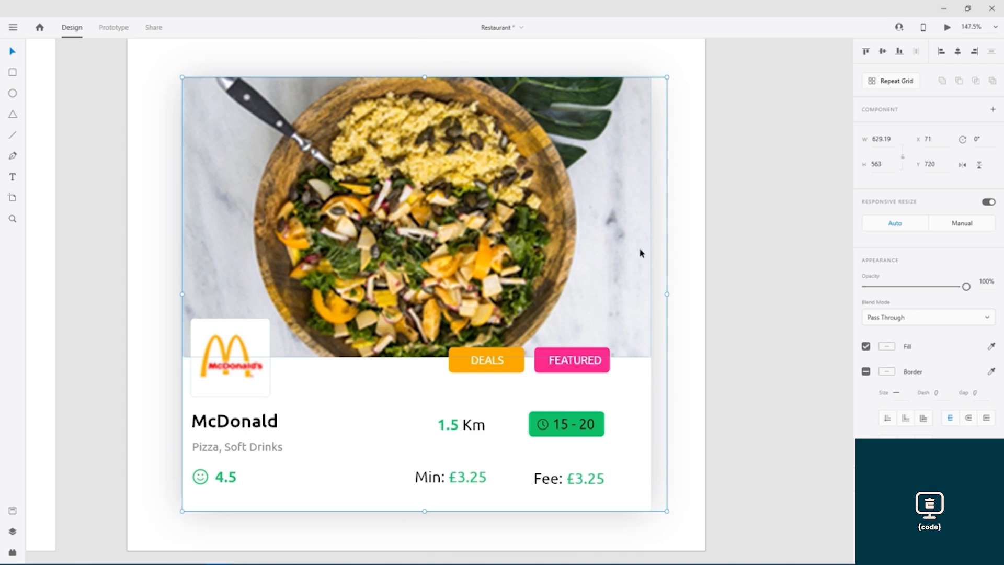
key("Right")
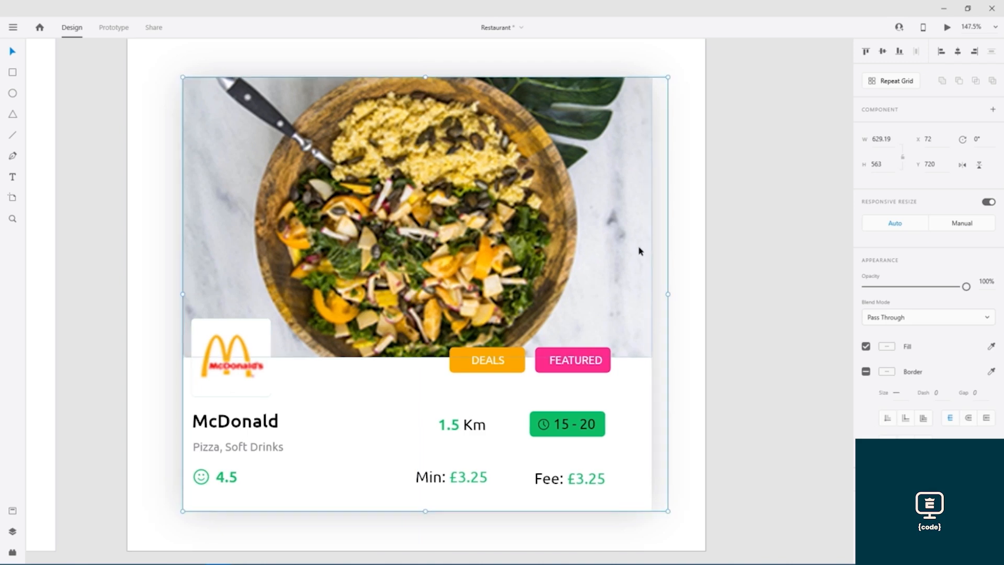
key("Left")
key("Left")
key("Left")
left_click_drag(405, 404, 412, 409)
scroll(406, 403, "down", 3)
left_click(604, 322)
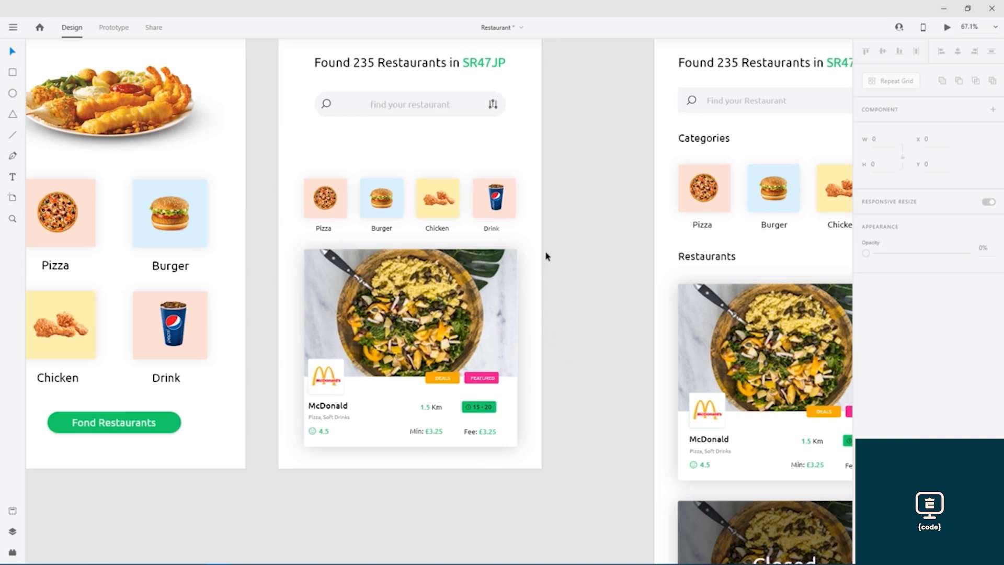
Place the on-screen keyboard image on the pasteboard below the MainApp artboard
left_click_drag(572, 179, 546, 239)
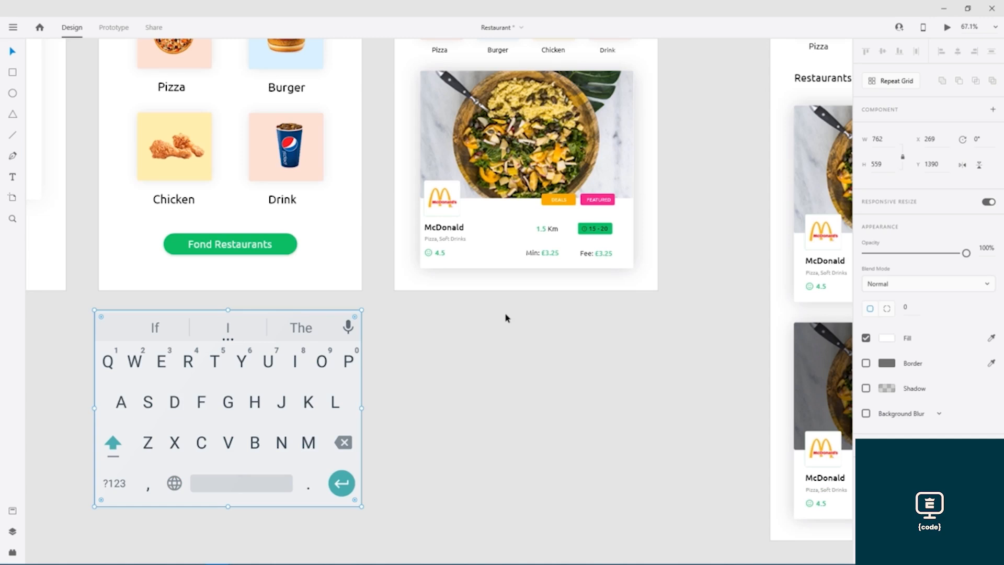
scroll(511, 327, "down", 3)
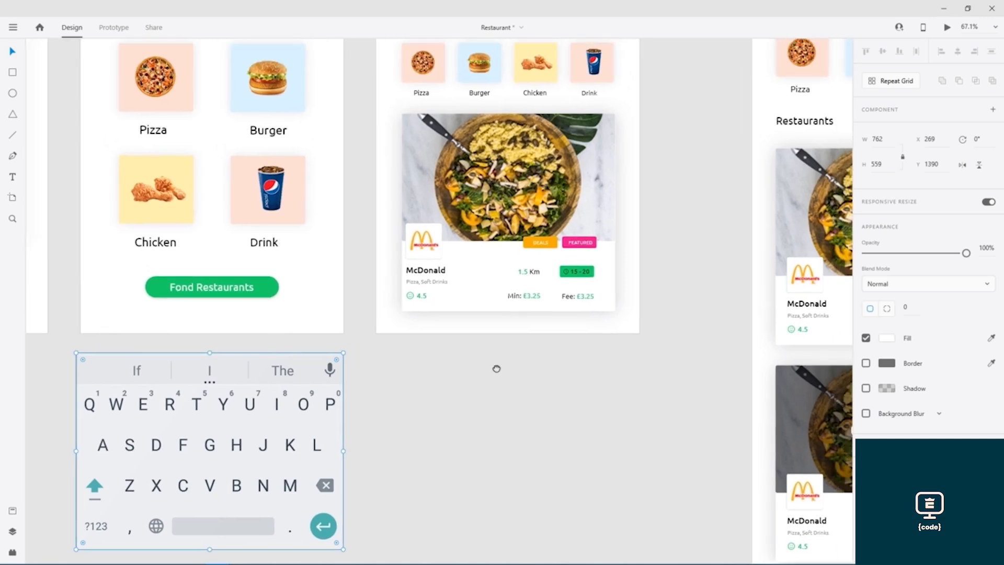
scroll(497, 372, "down", 3)
left_click_drag(466, 381, 412, 366)
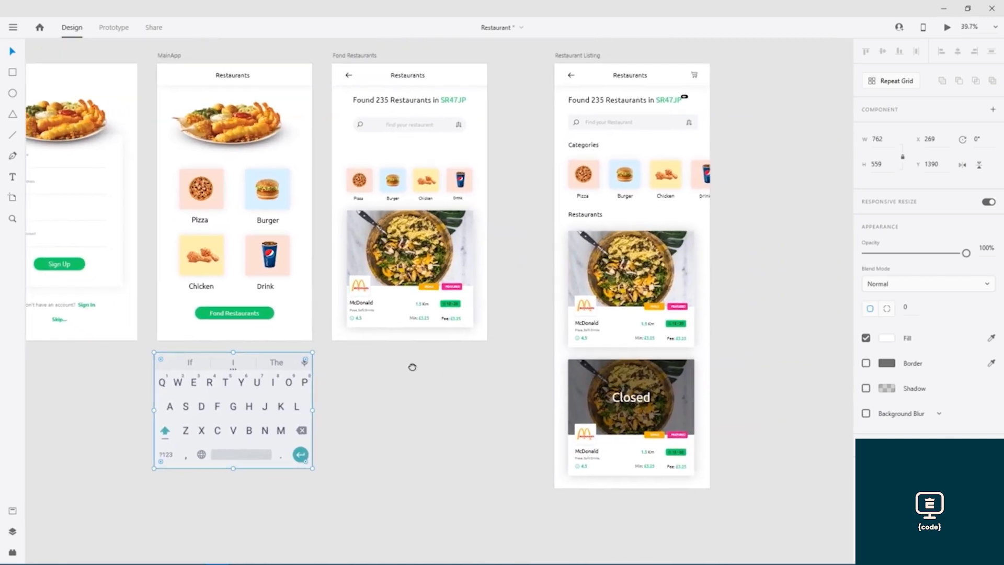
Duplicate the Fond Restaurants artboard directly below the original and move the keyboard image down beside the copy
left_click(348, 56)
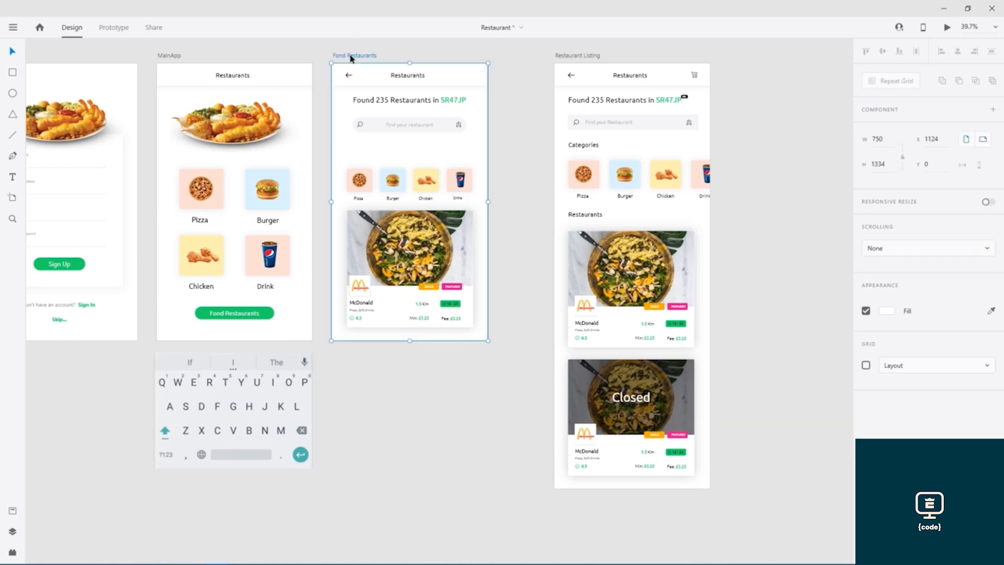
left_click_drag(352, 59, 352, 346)
left_click_drag(513, 292, 522, 59)
left_click_drag(270, 193, 264, 289)
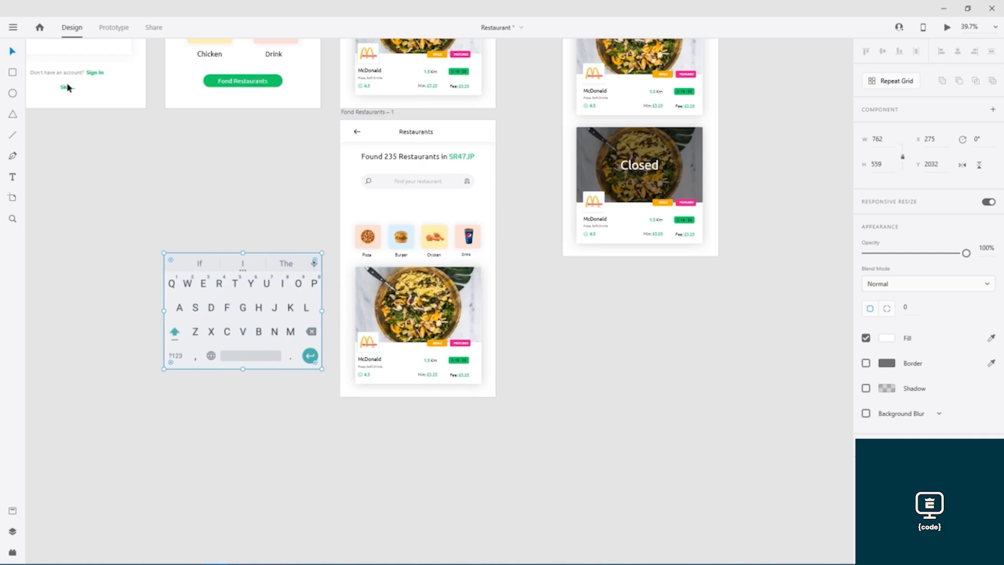
Cover the duplicated Fond Restaurants artboard with a borderless 750 × 1334 rectangle filled with grey #9A9A9A
left_click(13, 73)
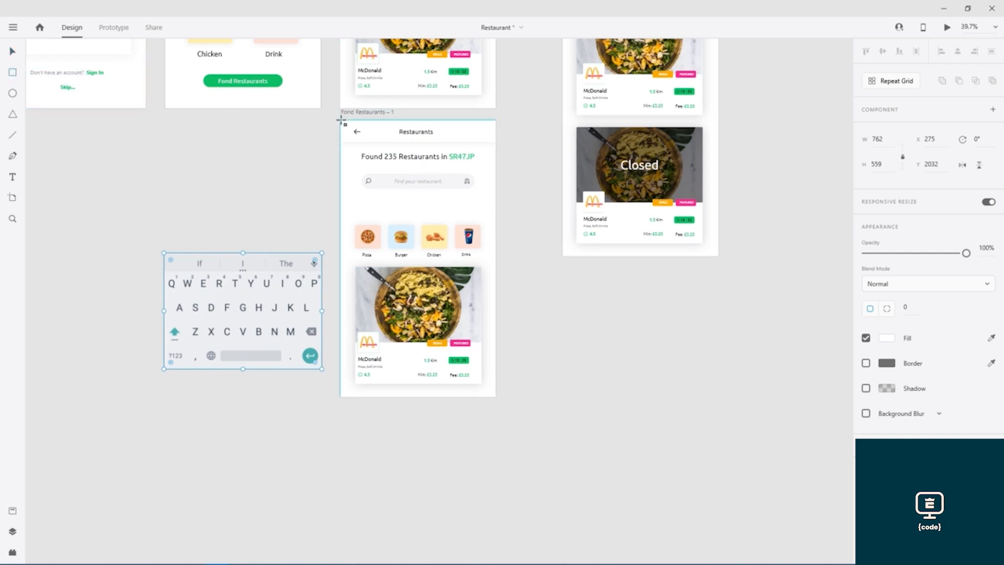
left_click_drag(340, 121, 497, 398)
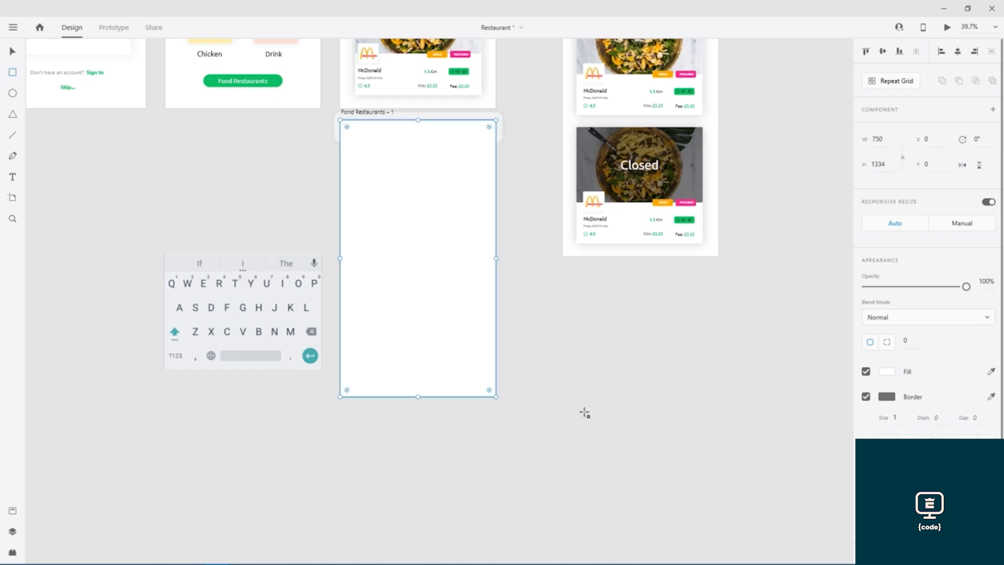
left_click(866, 396)
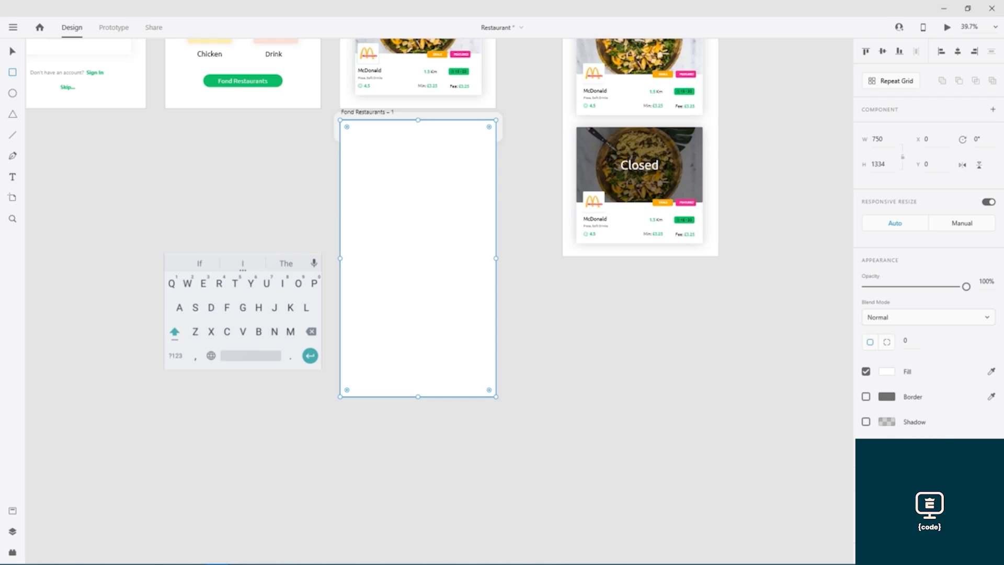
left_click(866, 448)
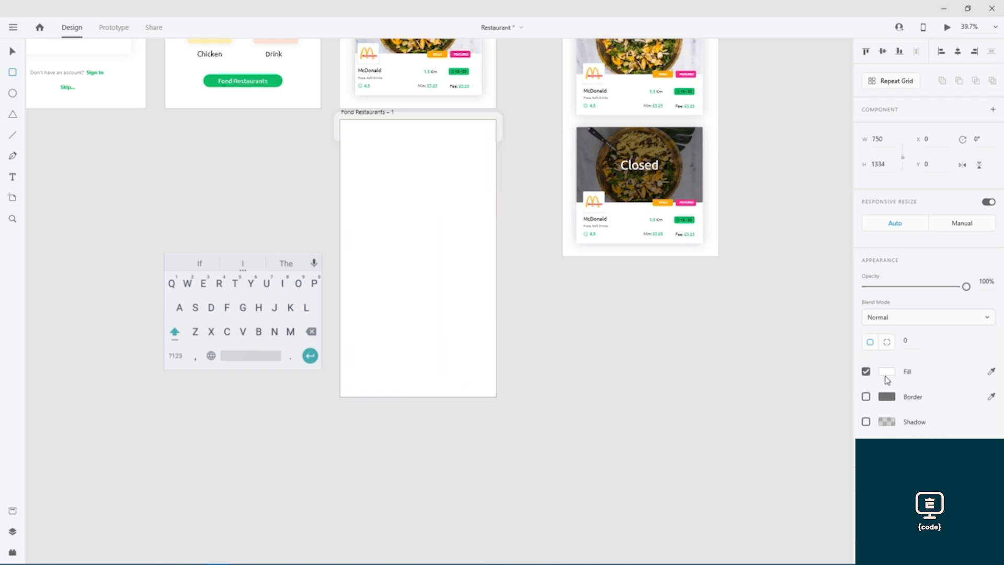
left_click(888, 372)
left_click_drag(732, 317, 728, 346)
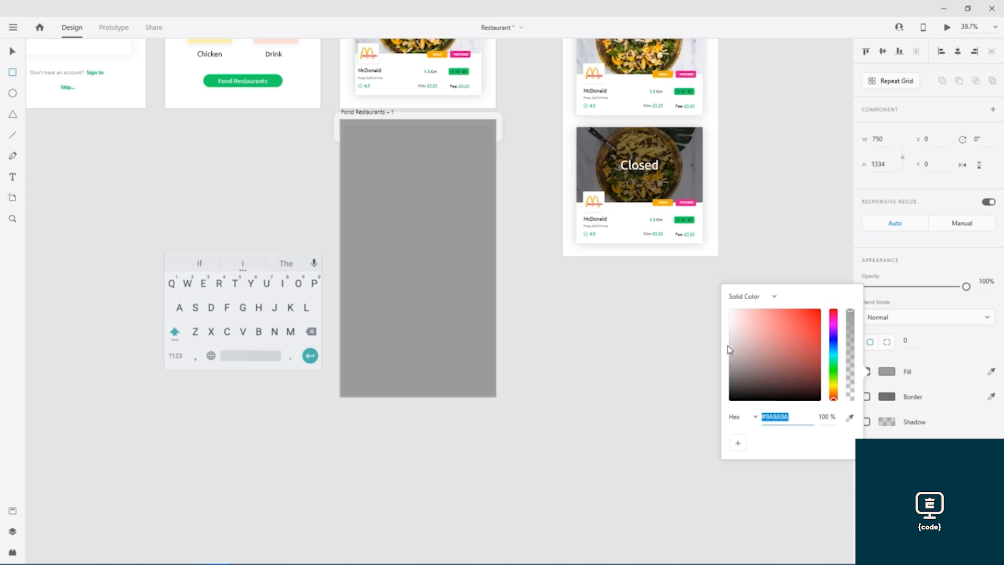
Lower the grey #9A9A9A overlay's fill alpha to 40% on the duplicated Fond Restaurants artboard
left_click_drag(850, 312, 850, 371)
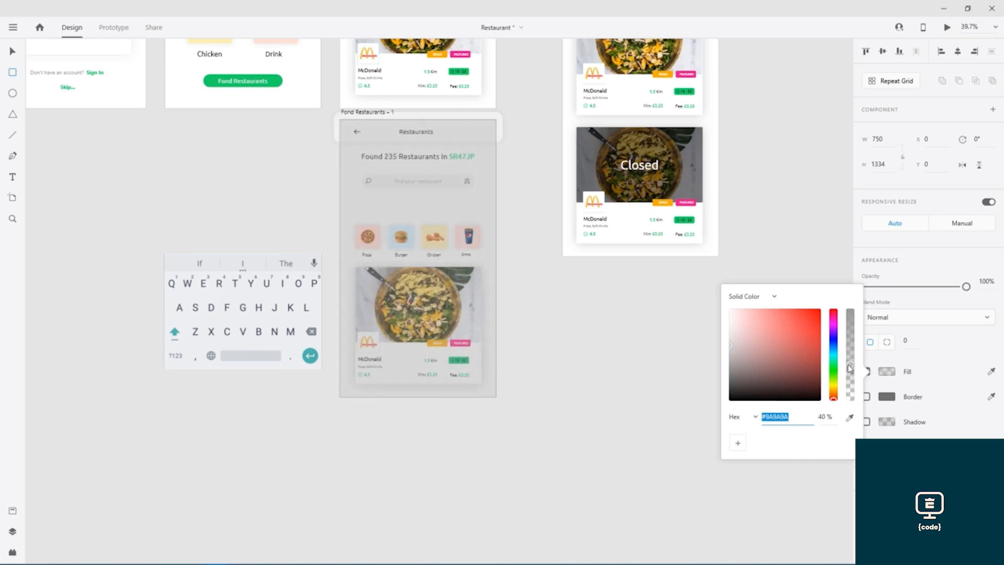
left_click(632, 334)
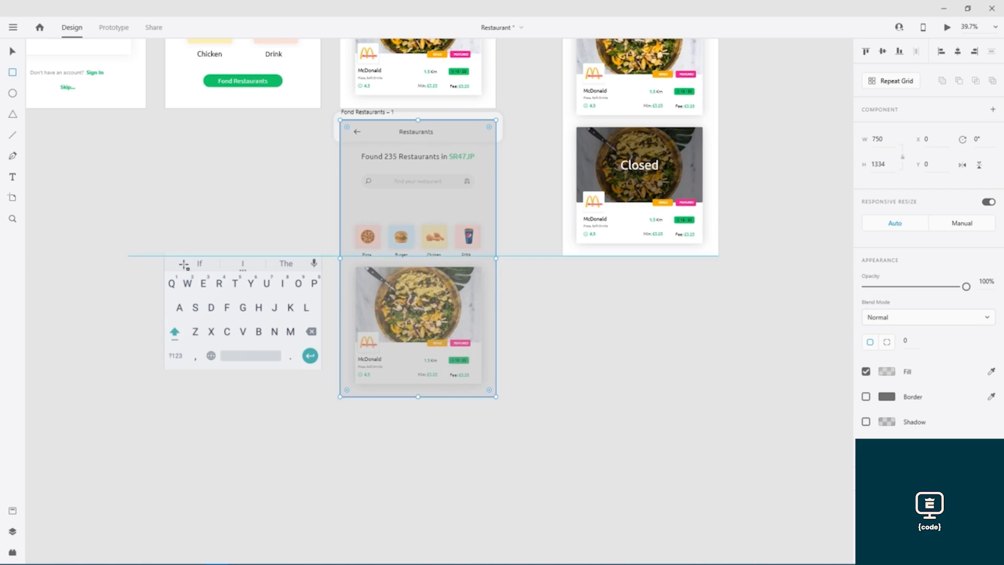
Place the keyboard image along the bottom edge of the duplicated screen, scaled to 750 × 551, and save the document
left_click_drag(251, 265, 424, 285)
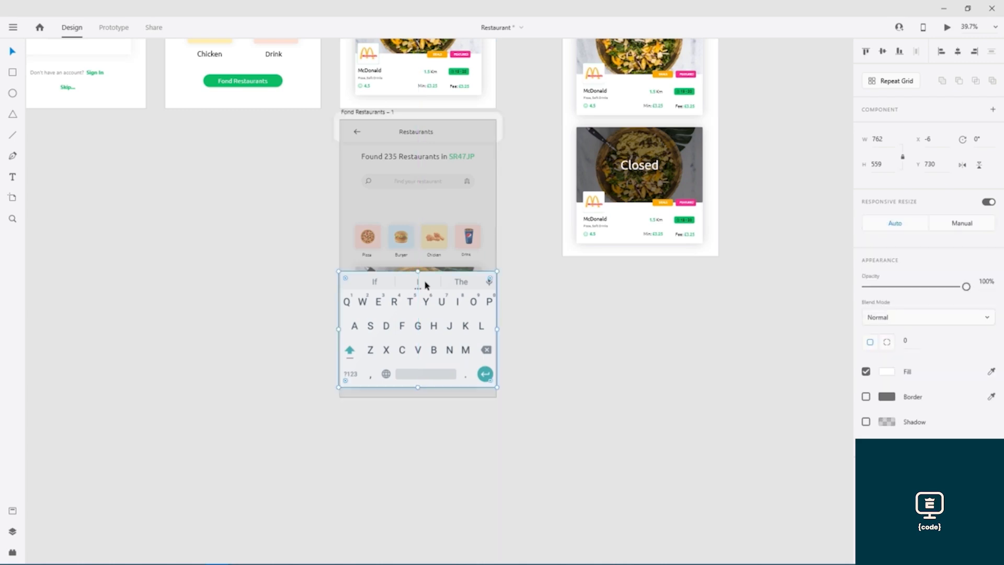
scroll(423, 285, "up", 5)
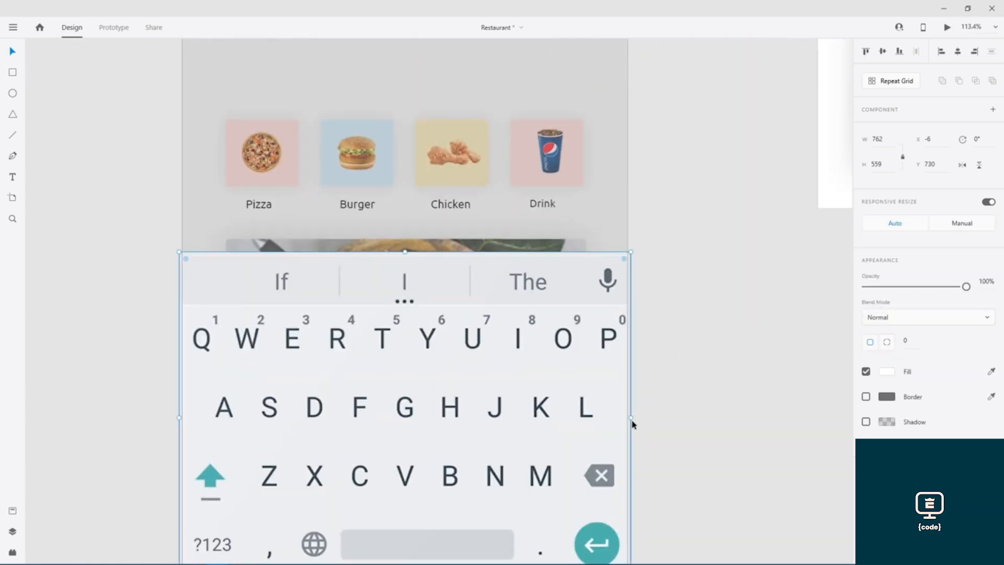
left_click_drag(631, 419, 627, 416)
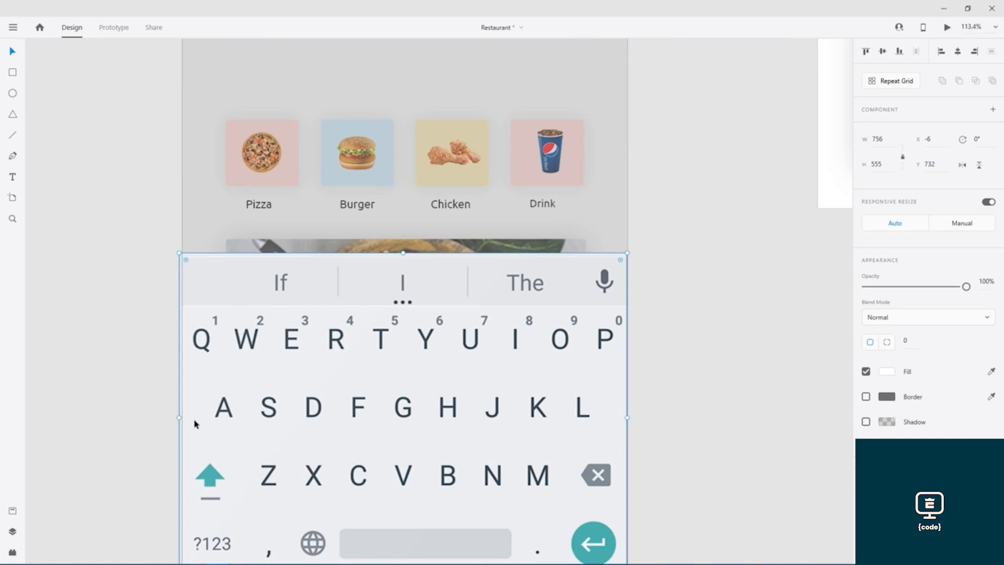
left_click_drag(179, 418, 182, 416)
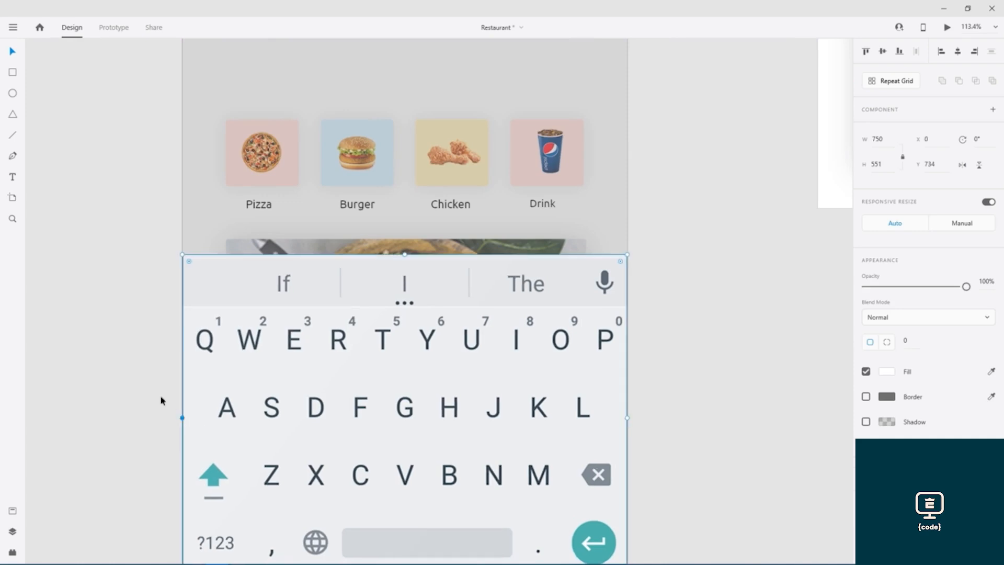
left_click_drag(130, 329, 130, 171)
left_click_drag(399, 265, 401, 299)
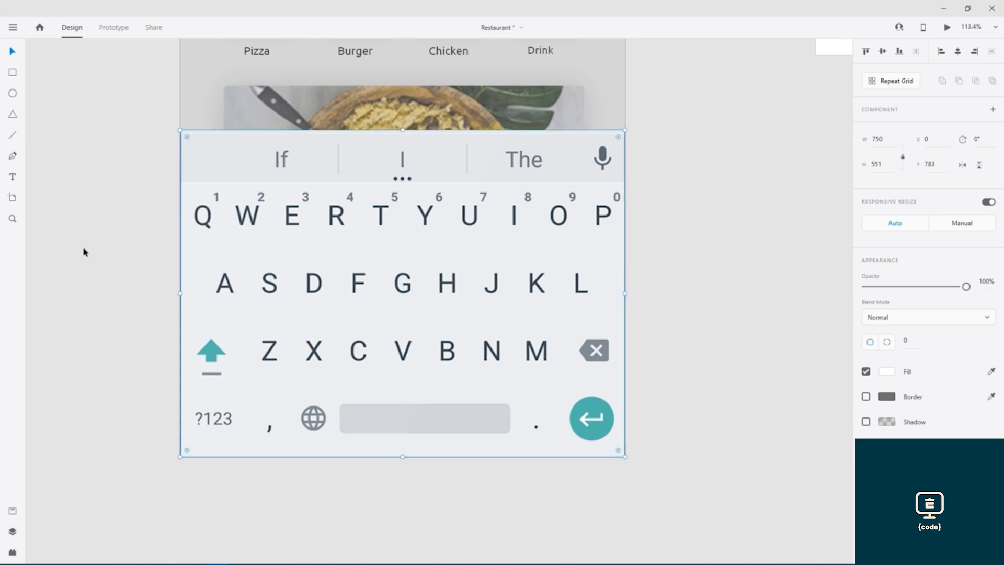
key("ctrl+s")
Pull the grey overlay's top edge down to just below the search bar to uncover the search elements
left_click(360, 274)
scroll(703, 147, "up", 8)
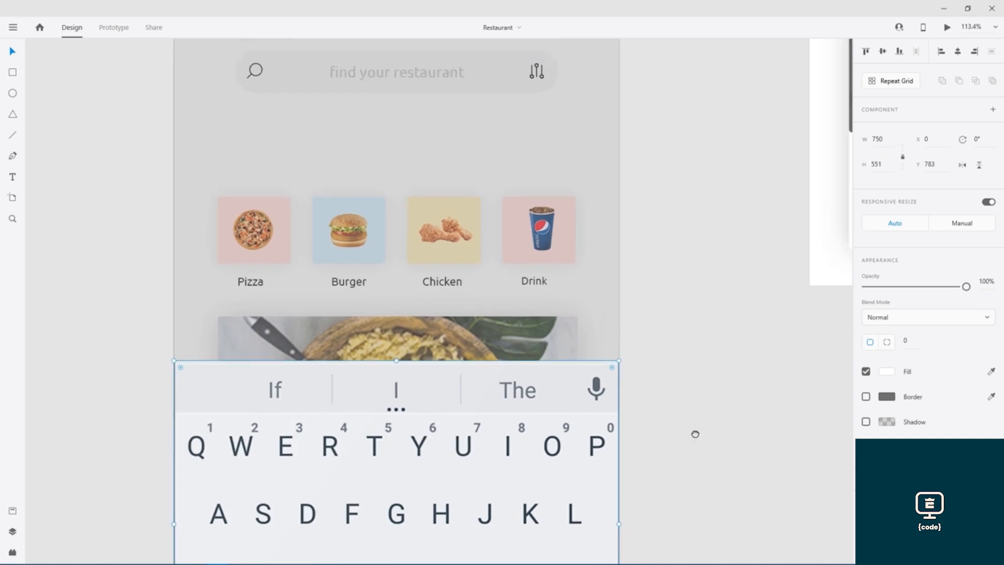
left_click_drag(687, 152, 689, 202)
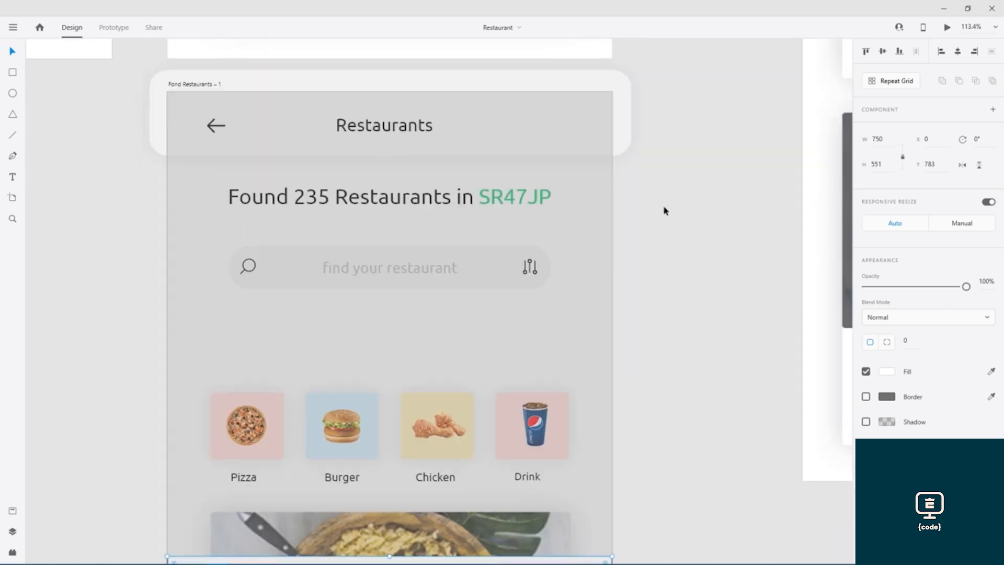
left_click(474, 269)
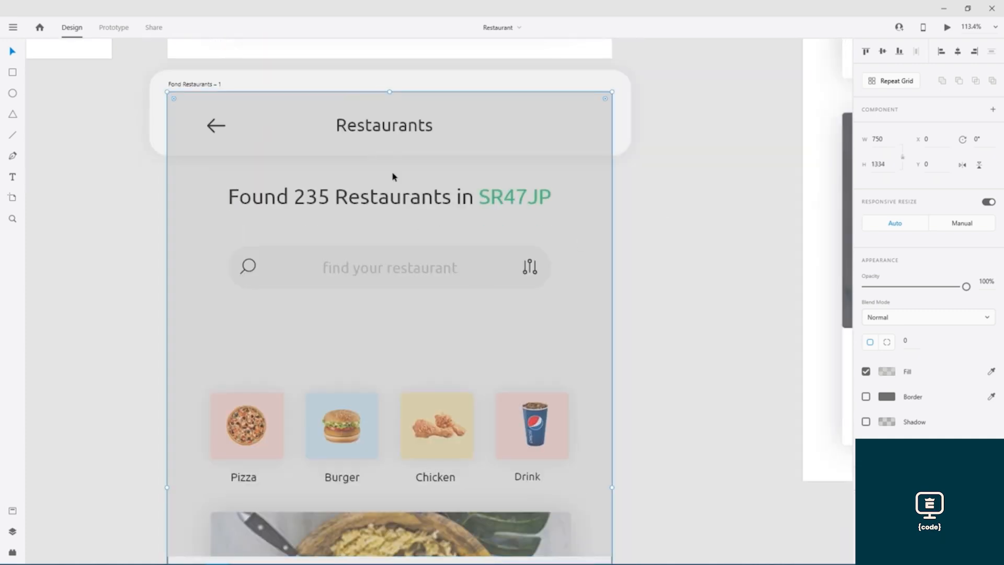
left_click_drag(389, 92, 390, 310)
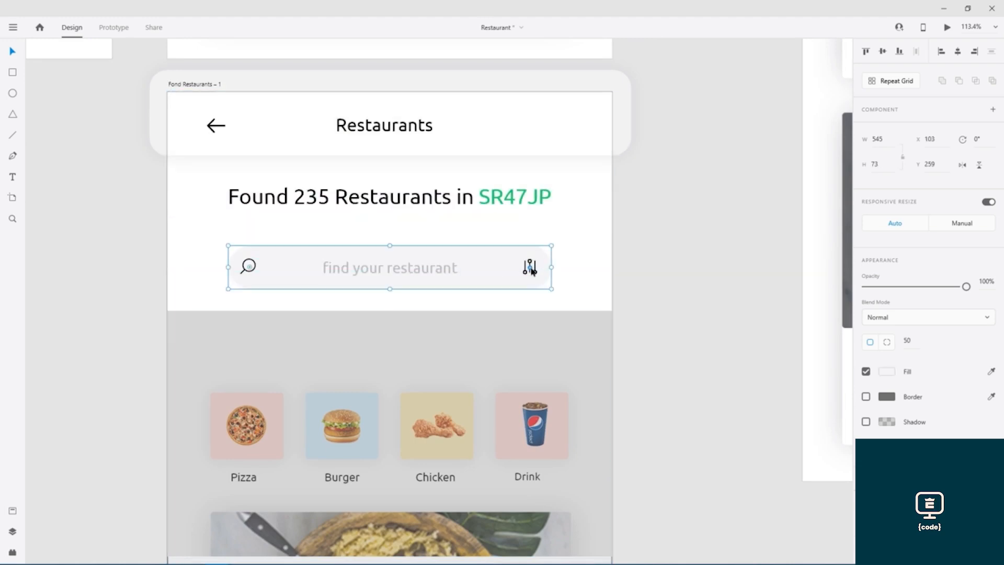
Cut the search bar background, placeholder text, magnifier icon and filter icon from the duplicated screen
left_click(531, 270, "shift")
left_click(427, 273, "shift")
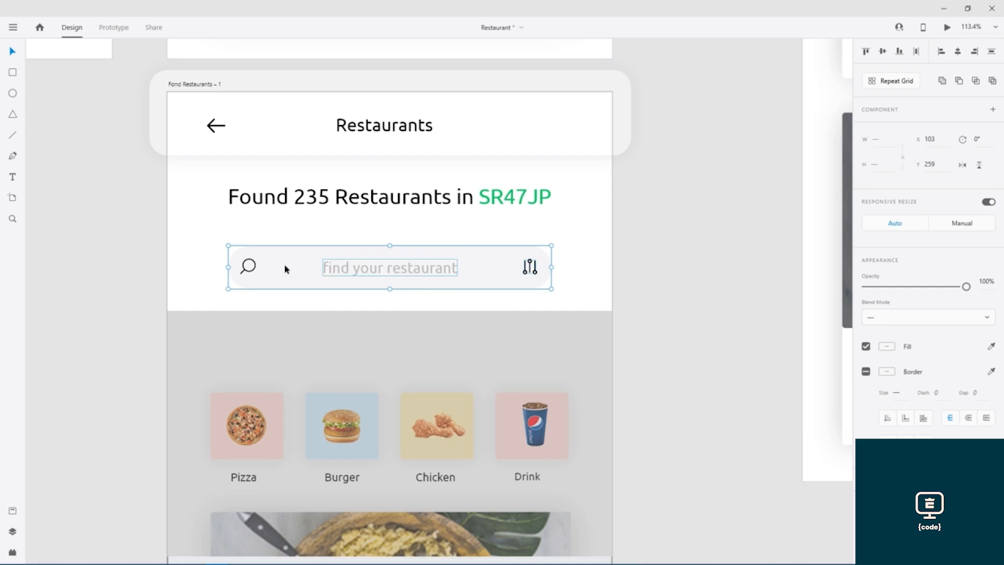
left_click(255, 267, "shift")
left_click(254, 266, "shift")
left_click(302, 268, "shift")
key("Delete")
Extend the grey overlay back to the artboard's top edge and paste the search bar elements above it
left_click(393, 343)
left_click_drag(389, 310, 389, 92)
key("ctrl+v")
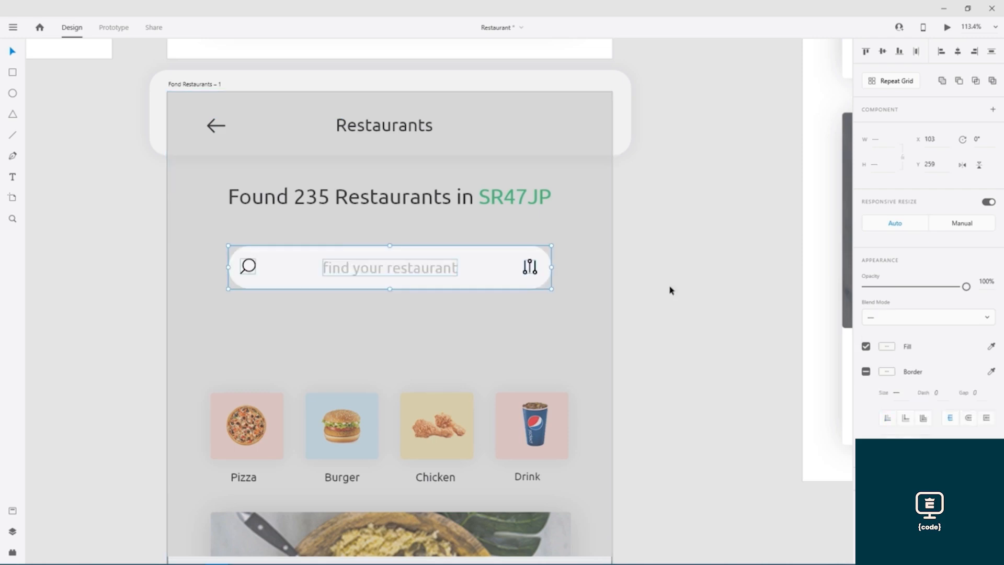
left_click(671, 265)
scroll(670, 266, "down", 5)
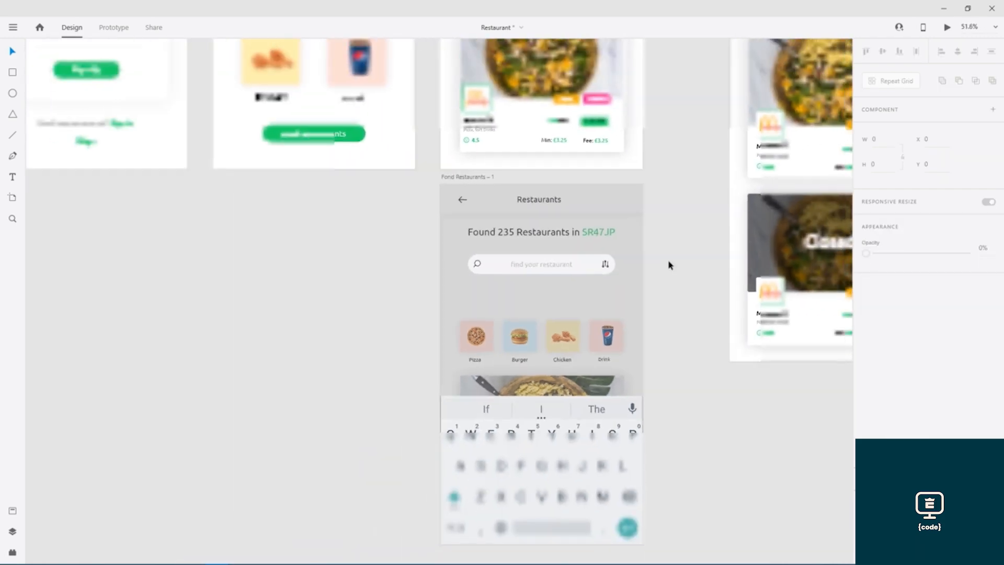
scroll(685, 234, "right", 5)
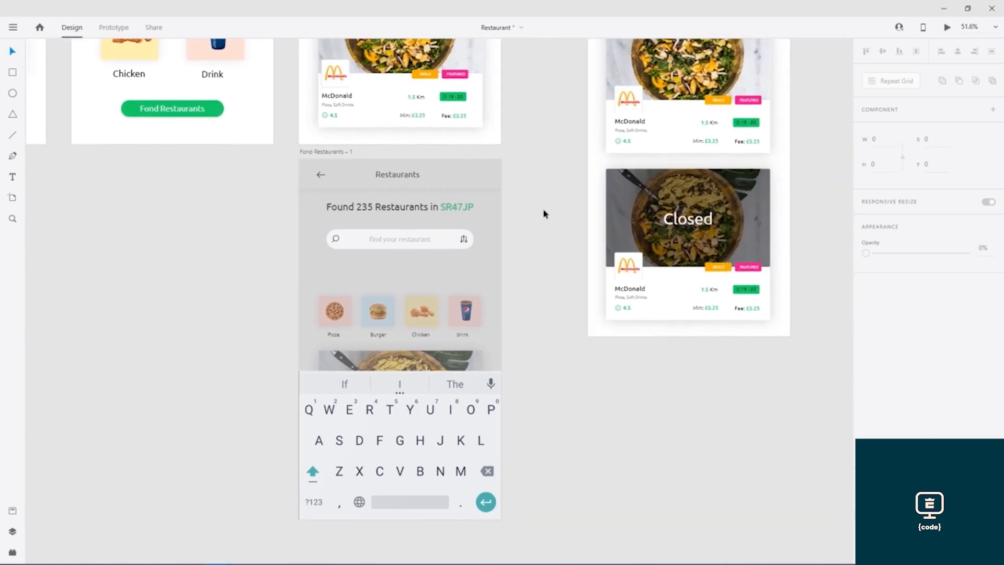
scroll(535, 202, "down", 2)
left_click_drag(540, 190, 522, 369)
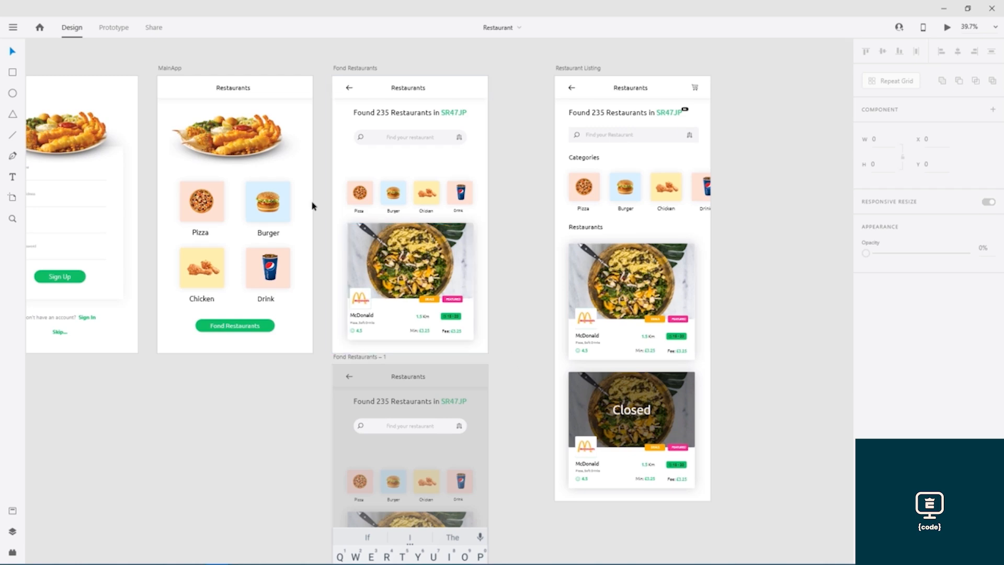
Link MainApp's Fond Restaurants button to the Fond Restaurants artboard with a Tap Auto-Animate interaction, Ease In, 0.3 s
left_click(107, 27)
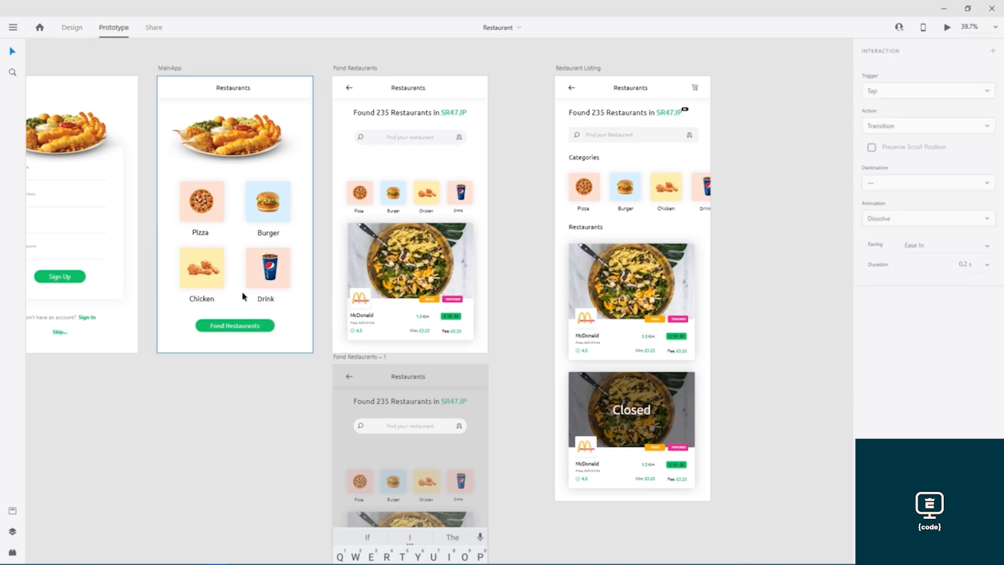
left_click(267, 326)
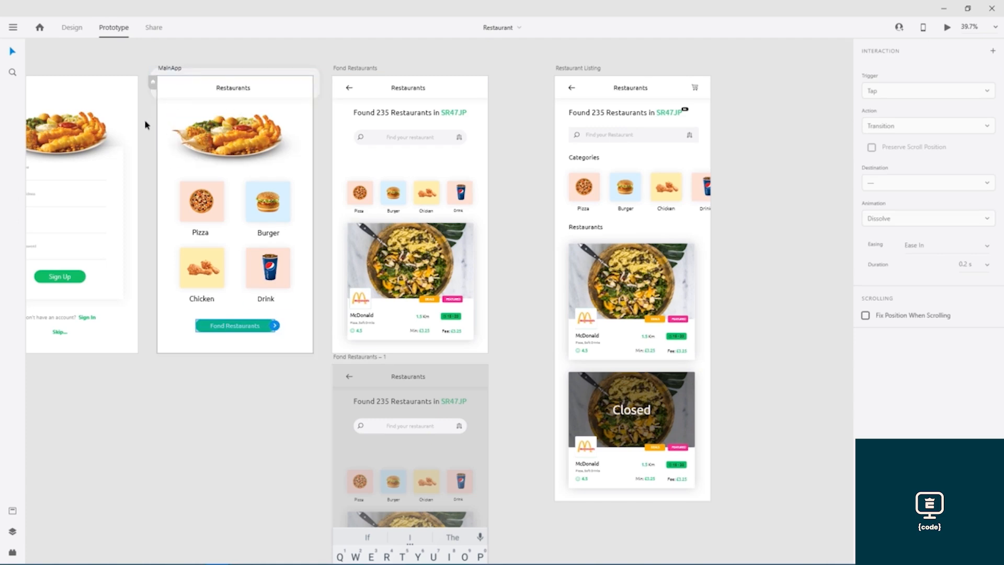
left_click_drag(275, 326, 378, 113)
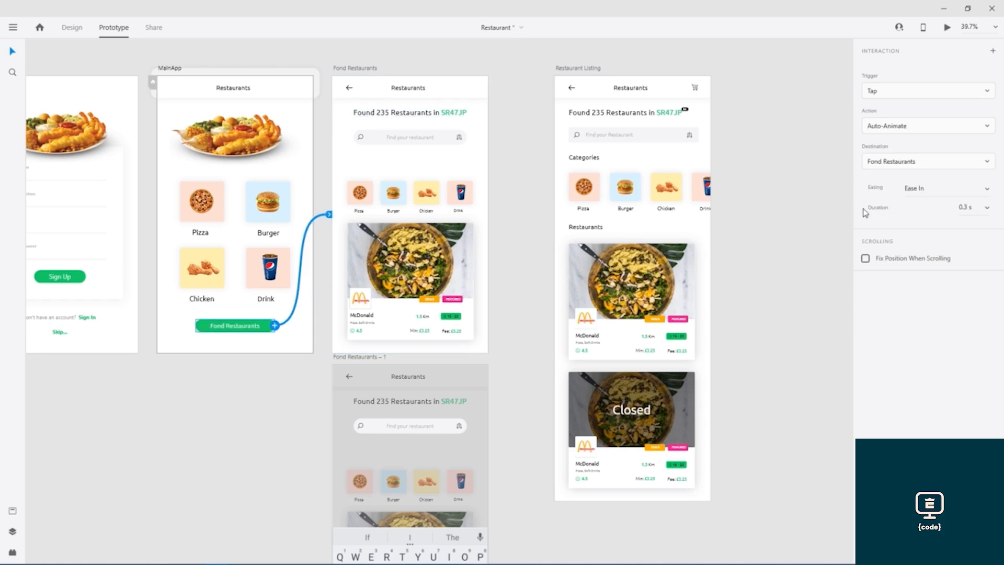
Link the Fond Restaurants back arrow to MainApp with Ease Out easing, and its search bar to Fond Restaurants – 1
left_click(349, 90)
left_click_drag(351, 88, 288, 152)
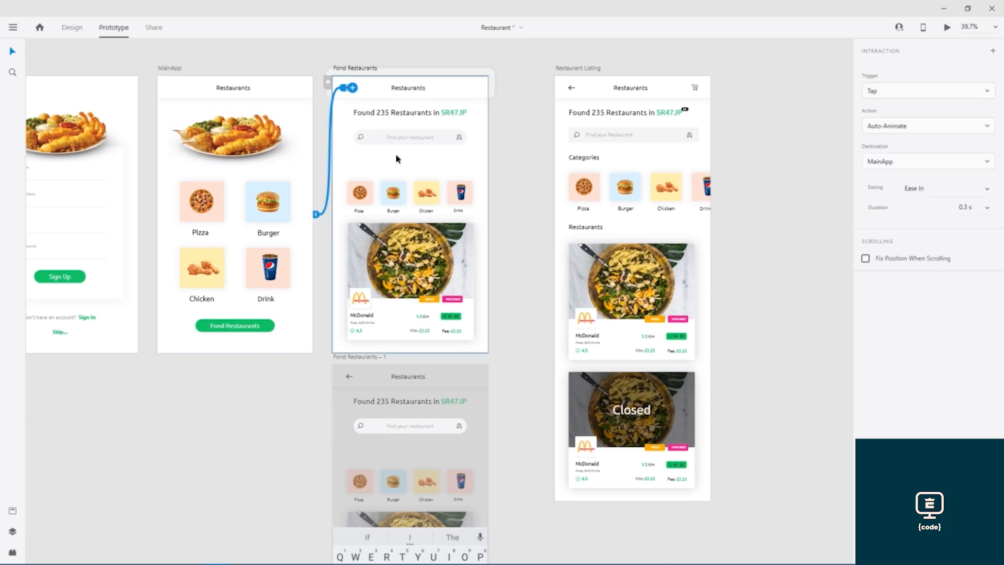
left_click(988, 189)
left_click(941, 225)
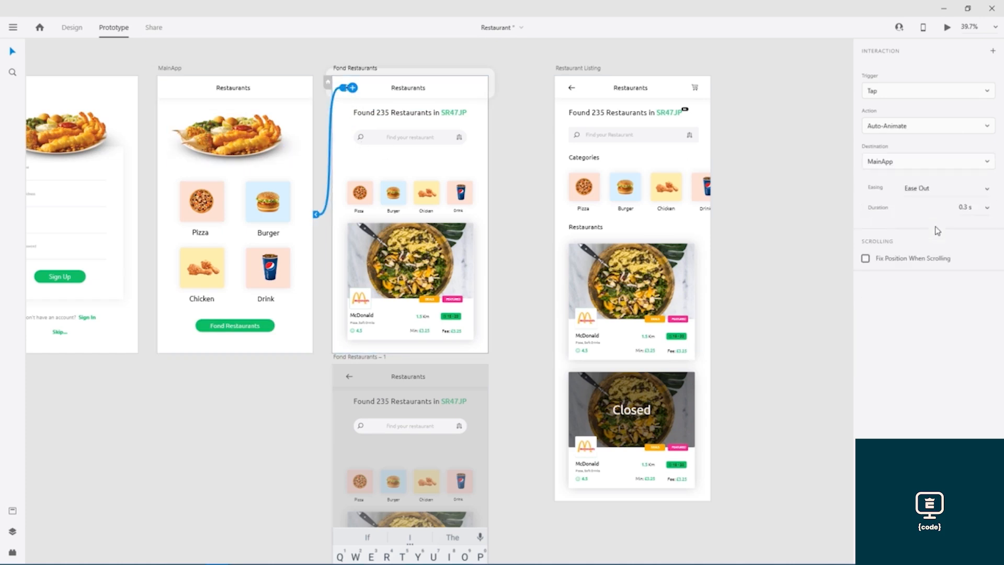
left_click(378, 138)
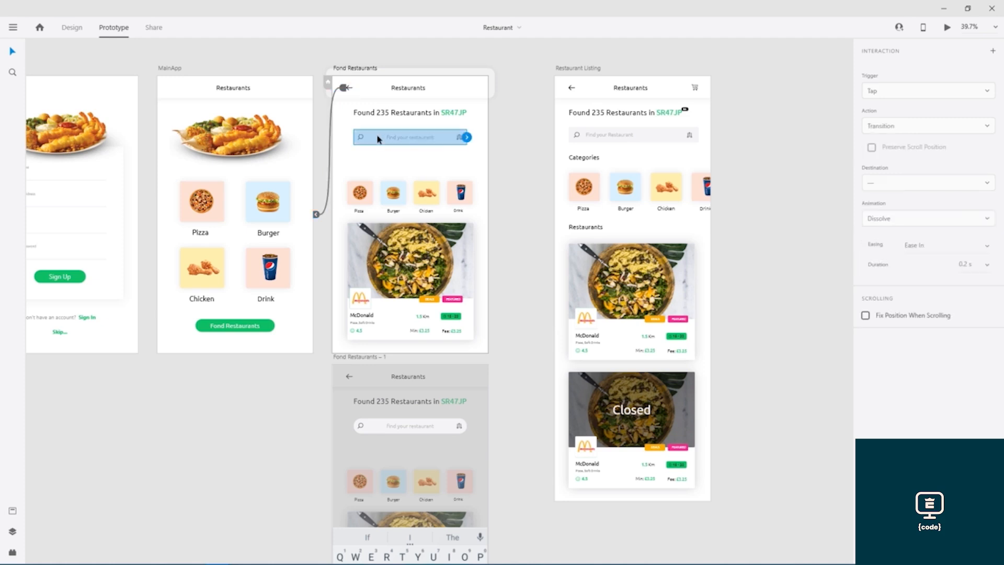
left_click_drag(467, 138, 462, 473)
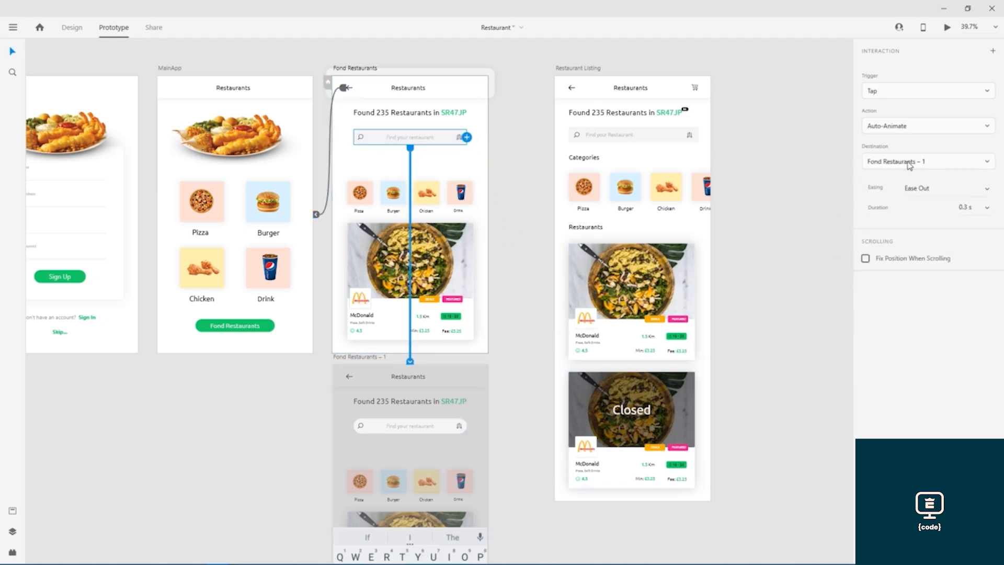
Shorten the grey overlay on Fond Restaurants – 1 to a height of 1227 so it starts below the header
scroll(521, 395, "down", 5)
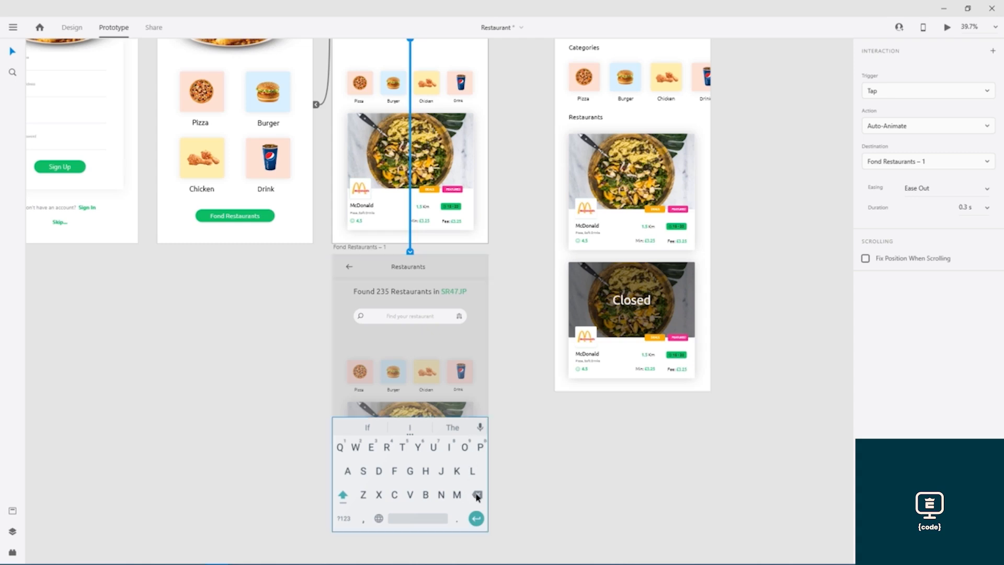
left_click(360, 270)
left_click(71, 27)
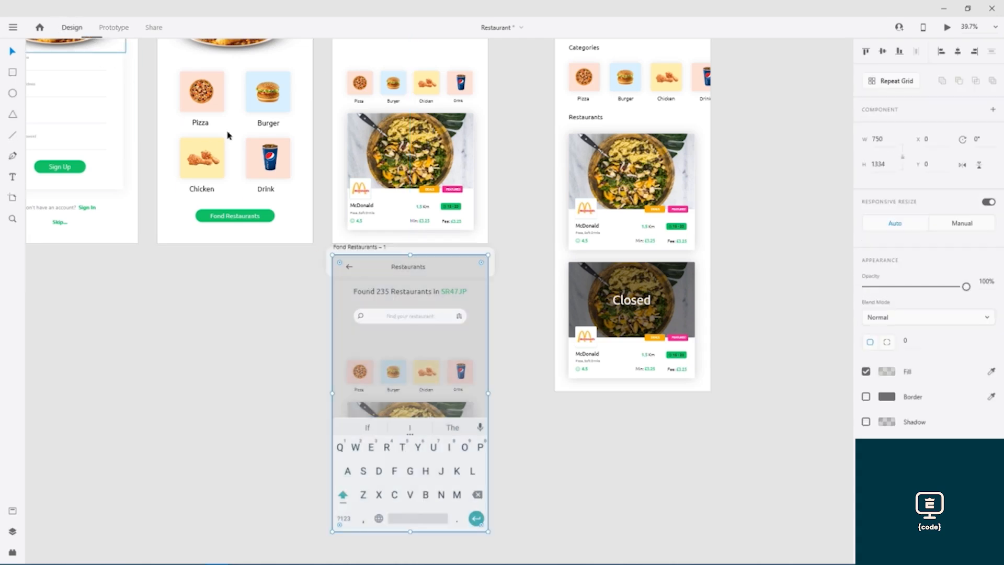
left_click_drag(410, 256, 409, 276)
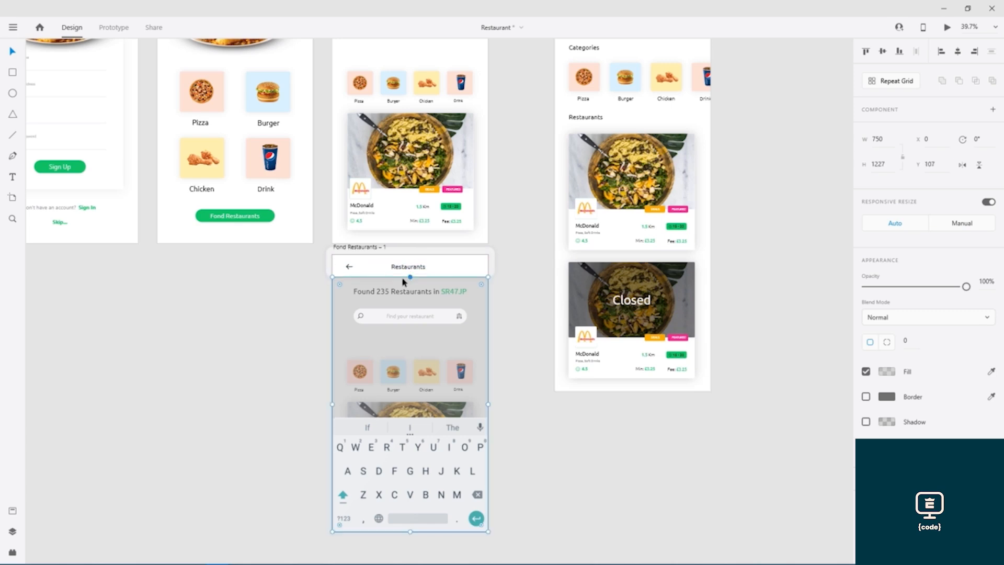
Link only the back arrow in the Fond Restaurants – 1 header to the Fond Restaurants artboard above it
left_click(113, 28)
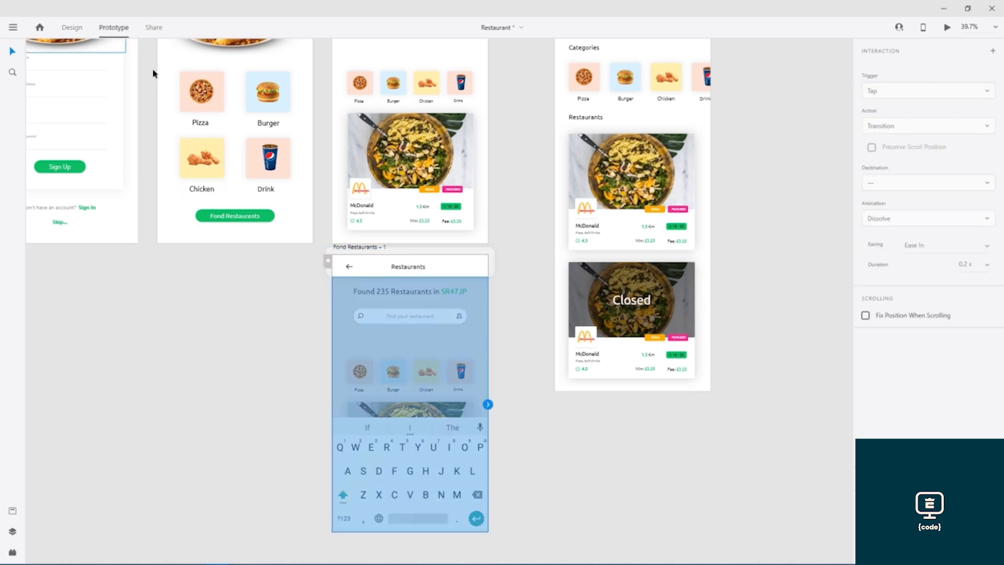
left_click(348, 268)
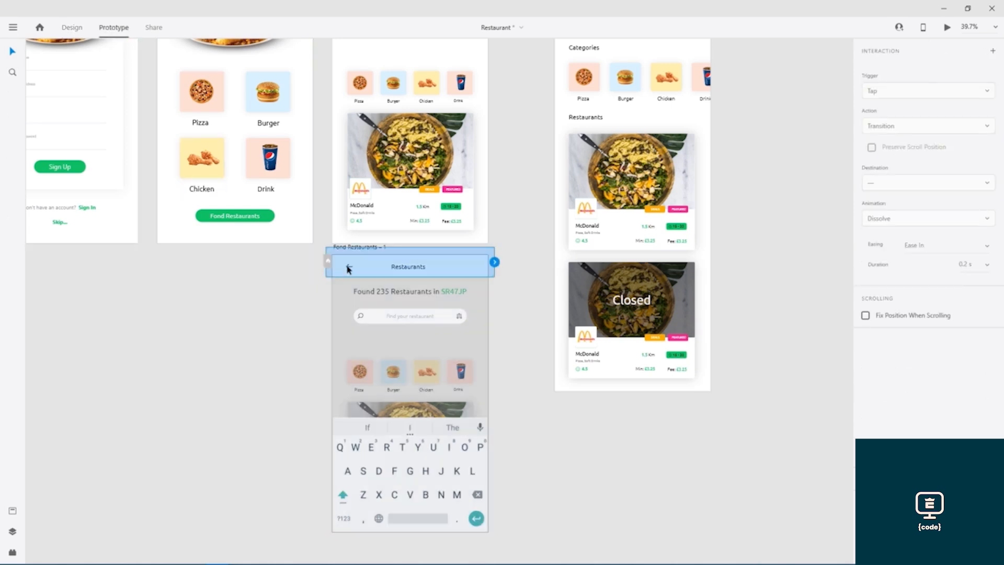
scroll(349, 269, "up", 5)
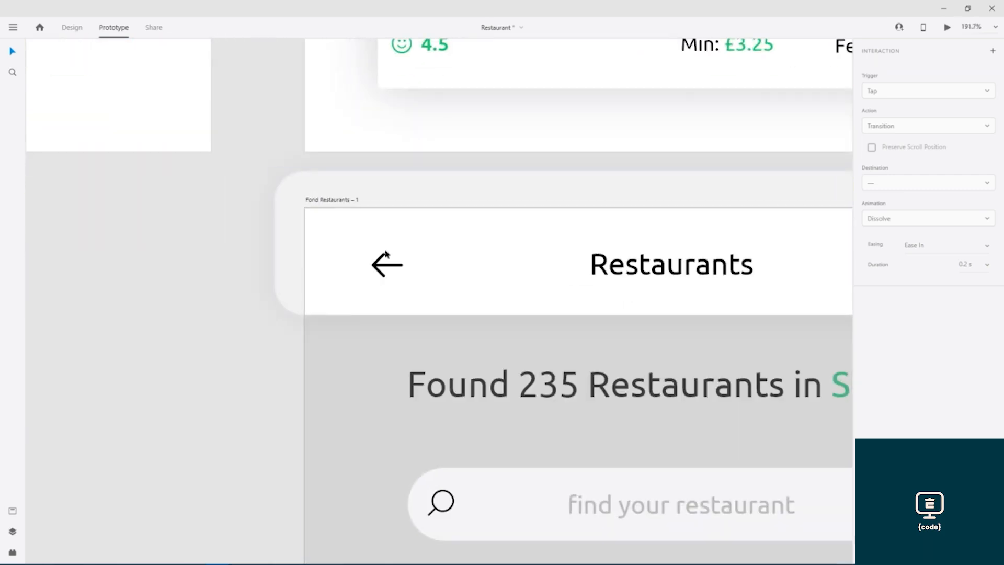
double_click(385, 263)
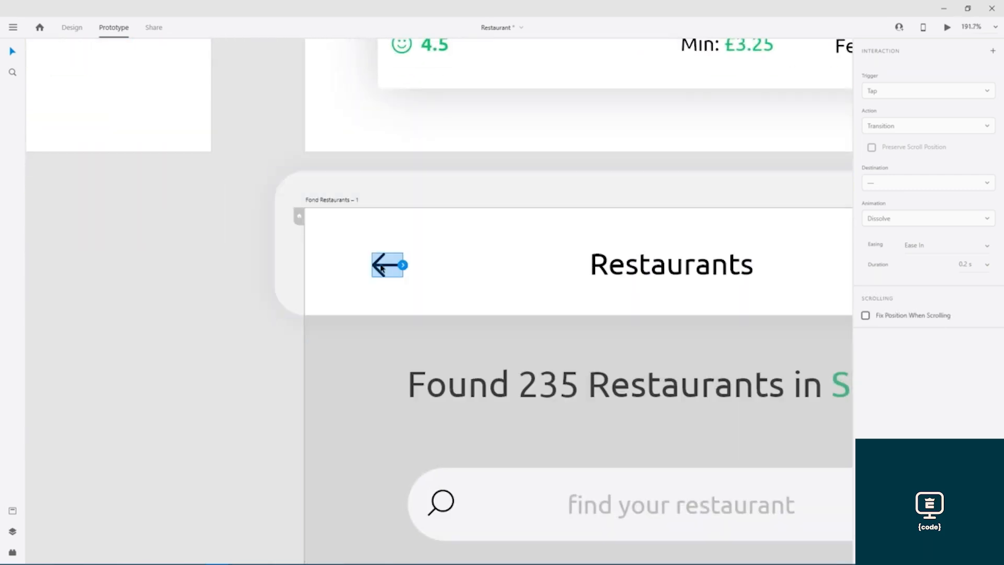
left_click(240, 275)
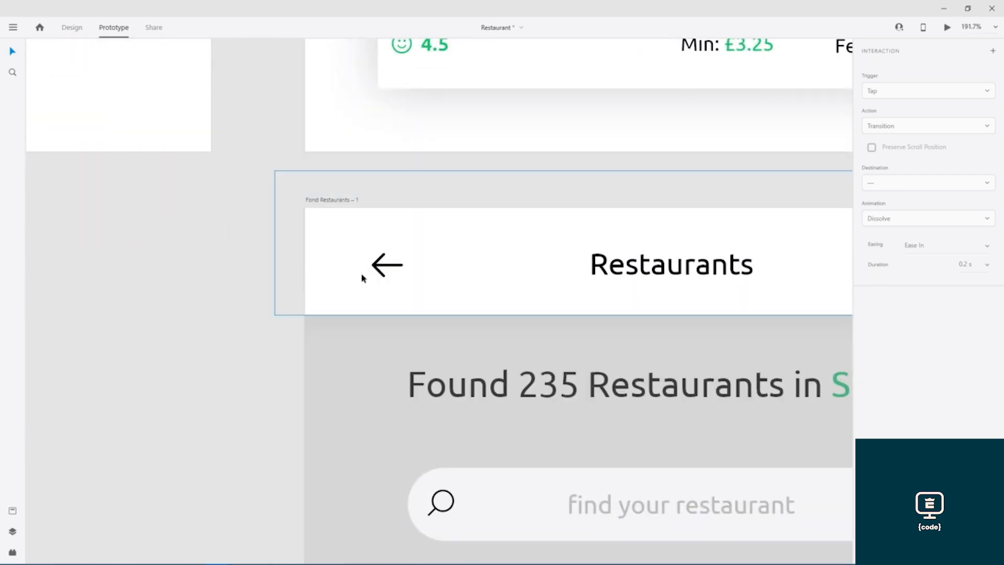
double_click(390, 267)
scroll(458, 265, "down", 4)
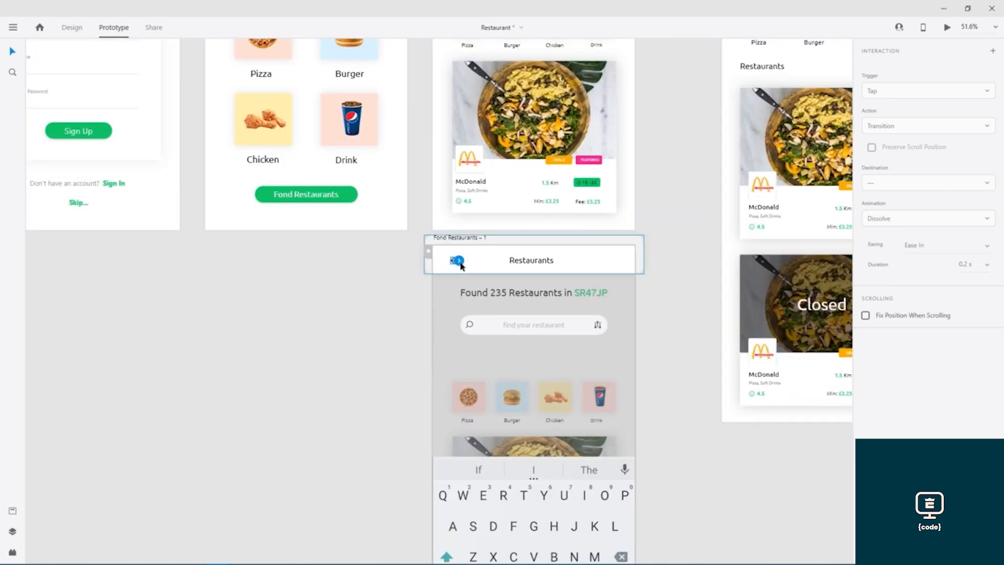
left_click_drag(459, 260, 533, 233)
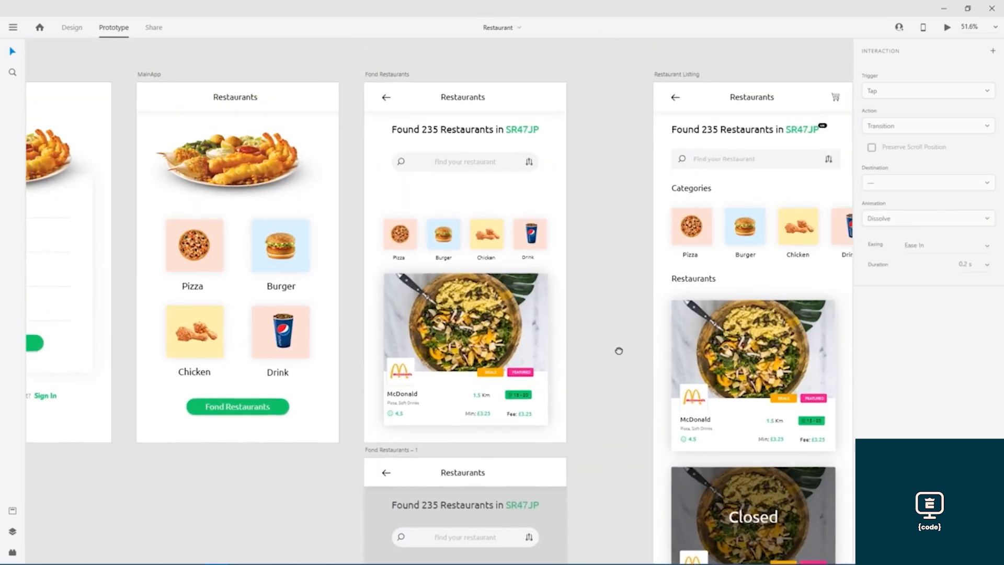
Select the MainApp artboard and examine its prototype connections to the neighbouring screens
scroll(618, 350, "up", 2)
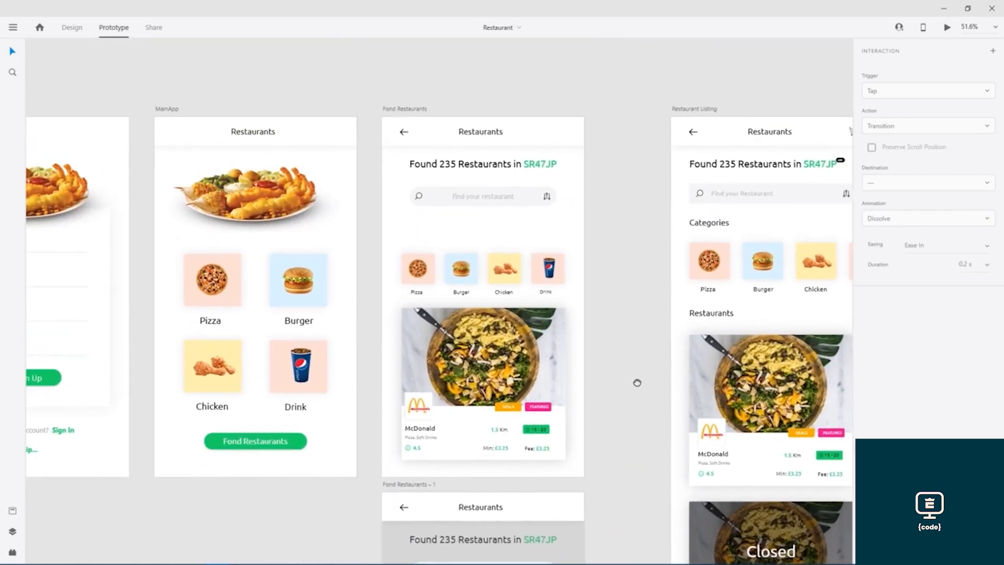
left_click_drag(147, 98, 269, 93)
left_click(321, 101)
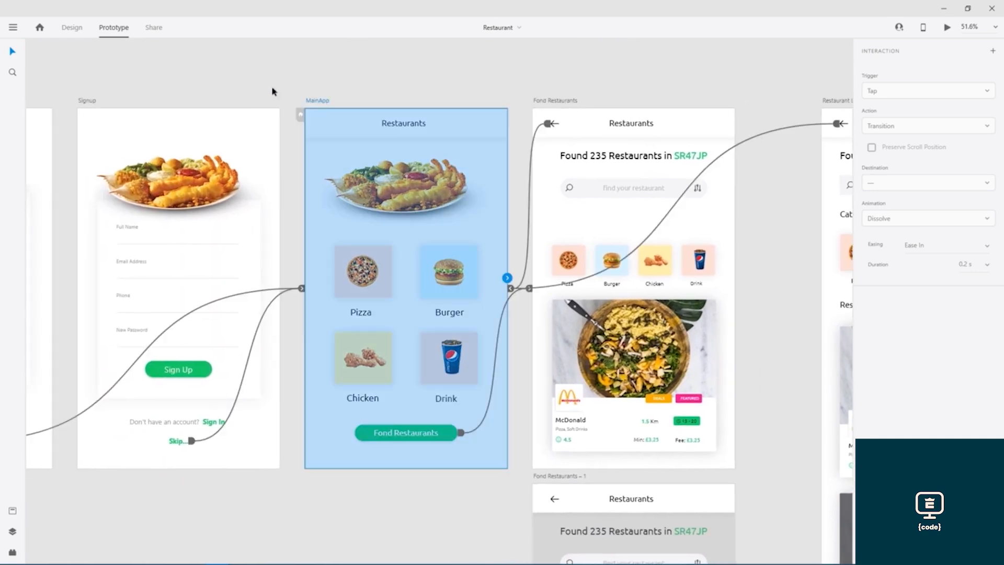
Preview the prototype from MainApp, testing the Fond Restaurants button, the back arrows and the search bar's keyboard screen
left_click(947, 27)
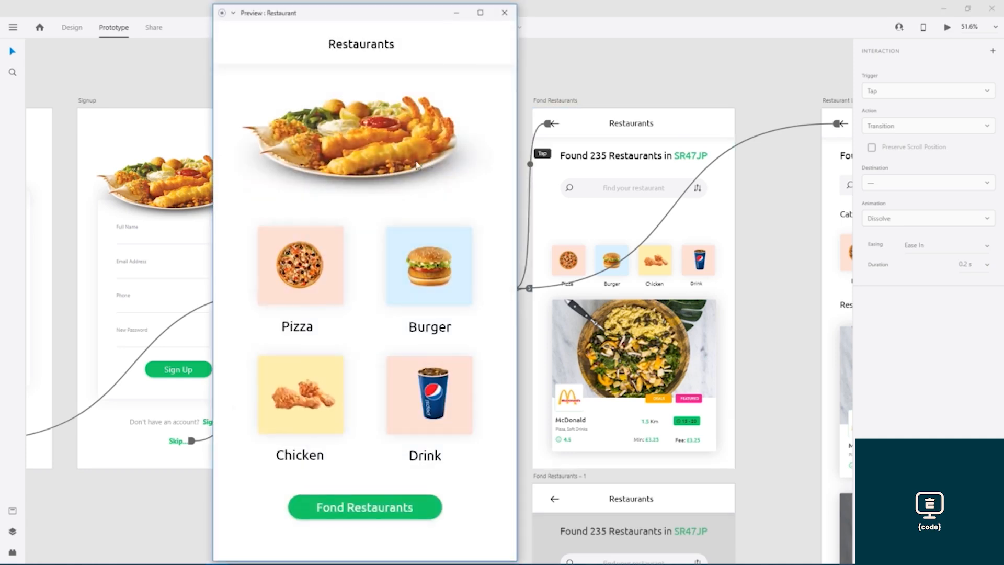
left_click(374, 512)
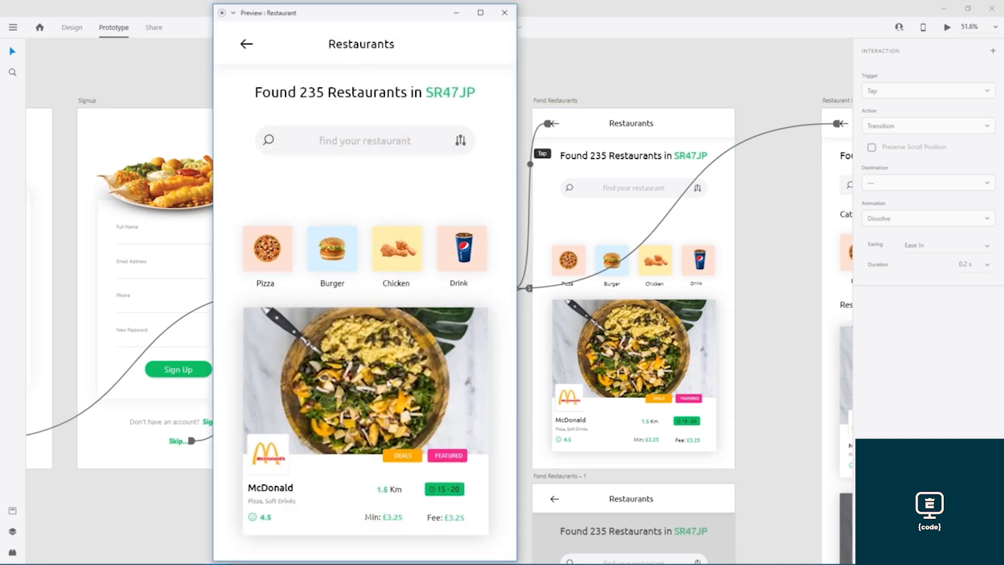
left_click(248, 45)
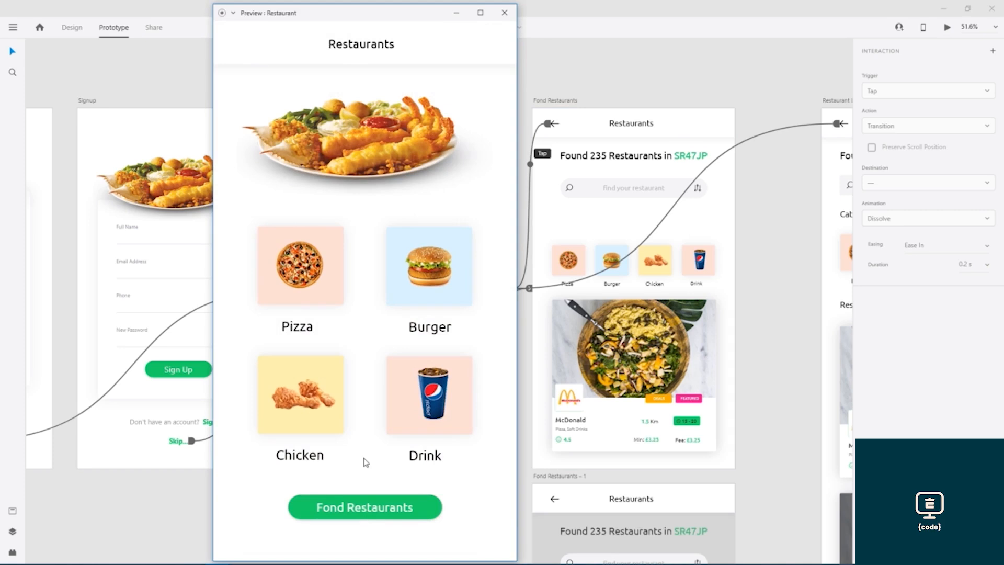
left_click(368, 511)
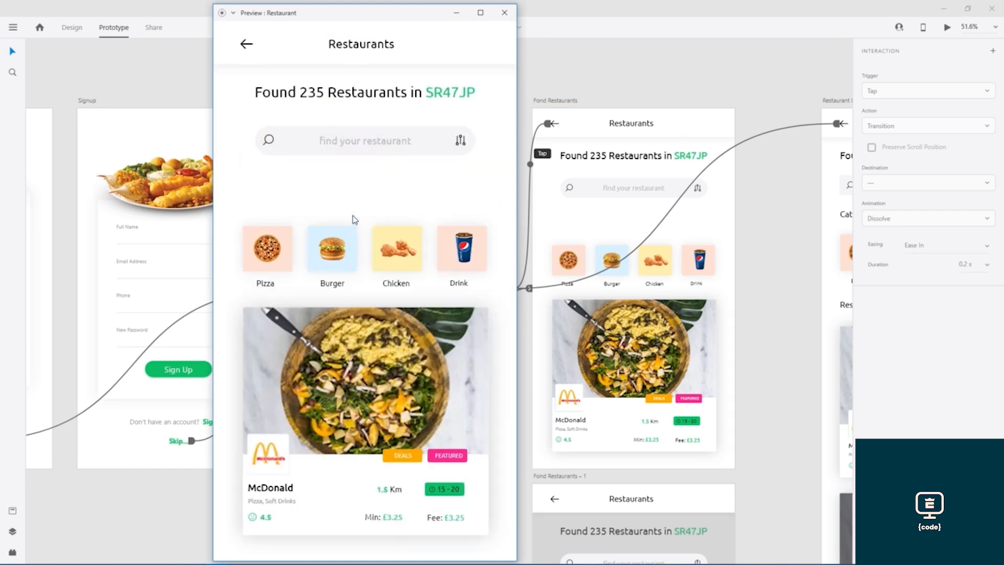
left_click(356, 142)
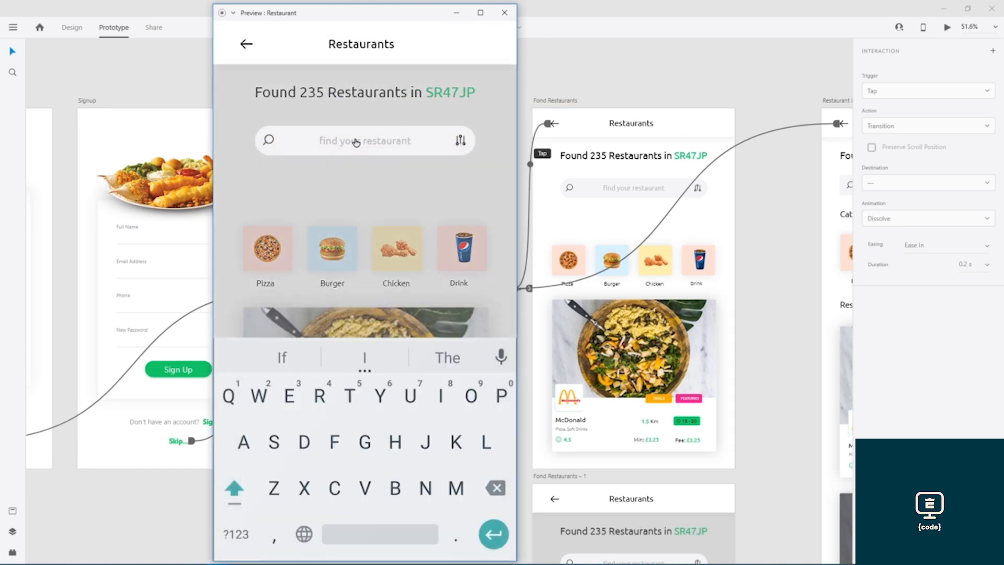
left_click(247, 46)
left_click(355, 142)
left_click_drag(386, 24, 503, 20)
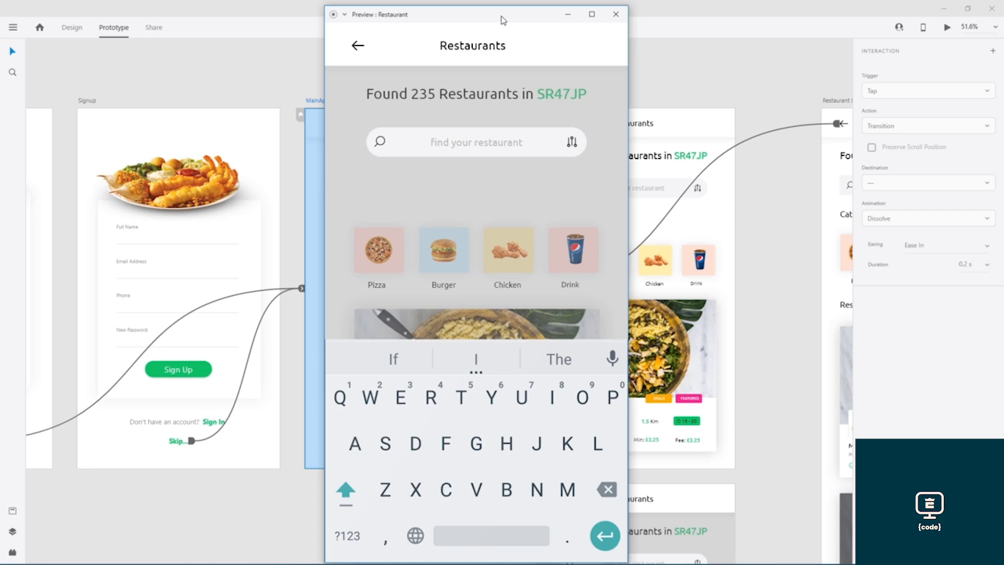
left_click_drag(503, 21, 482, 21)
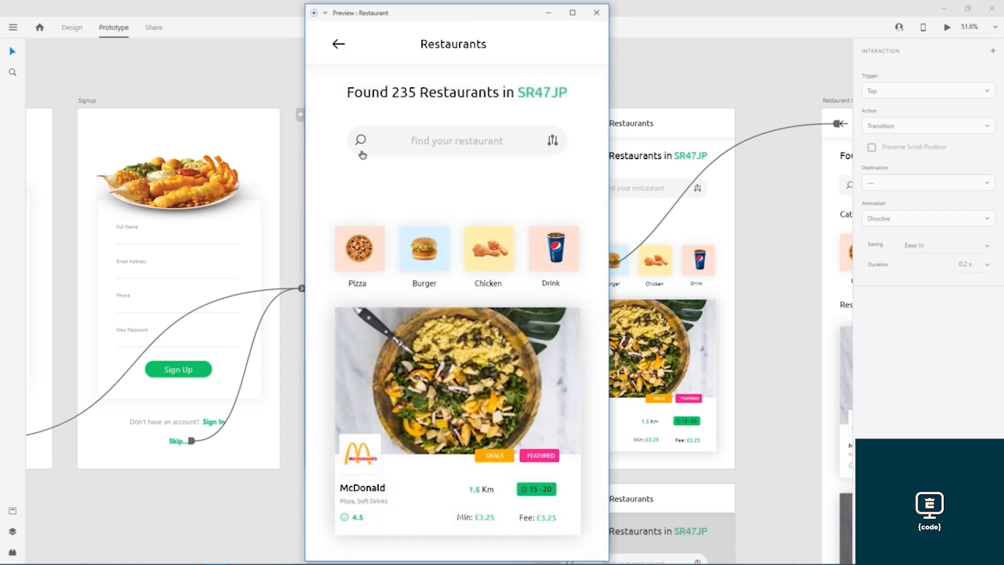
left_click(596, 12)
Delete the Restaurant Listing artboard and move the Filter Pop up artboard horizontally closer to Fond Restaurants
scroll(774, 251, "down", 2)
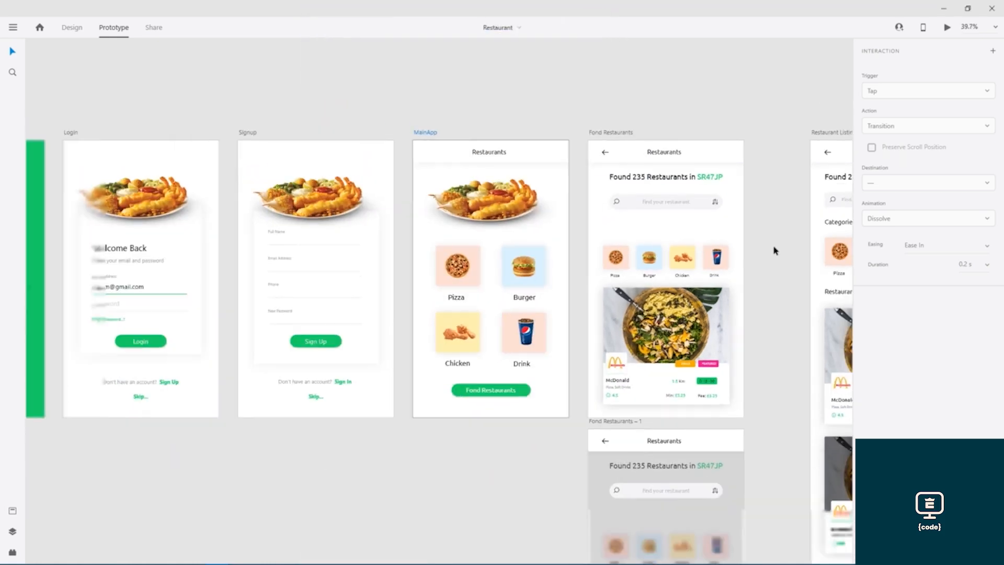
left_click_drag(768, 208, 459, 183)
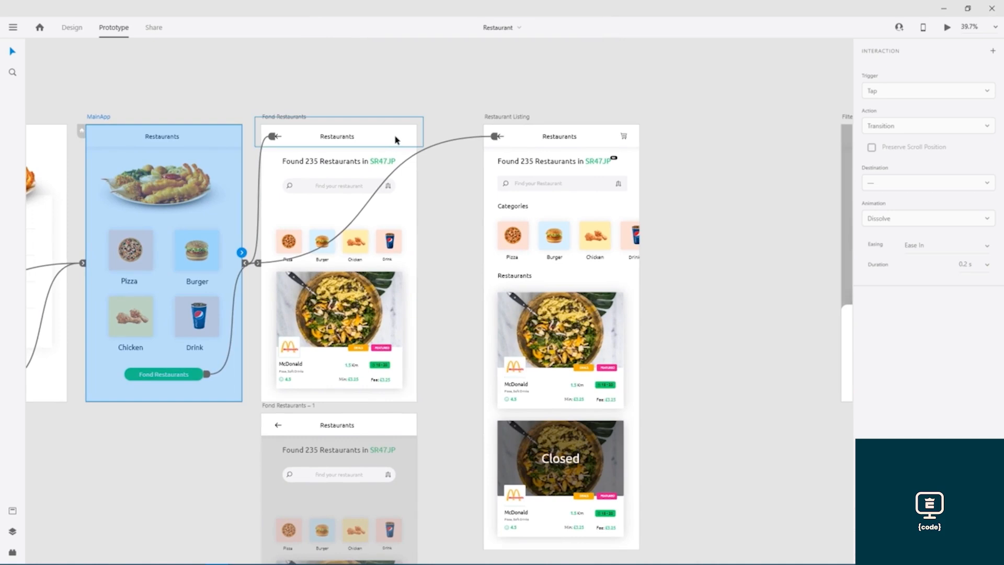
left_click_drag(477, 361, 557, 113)
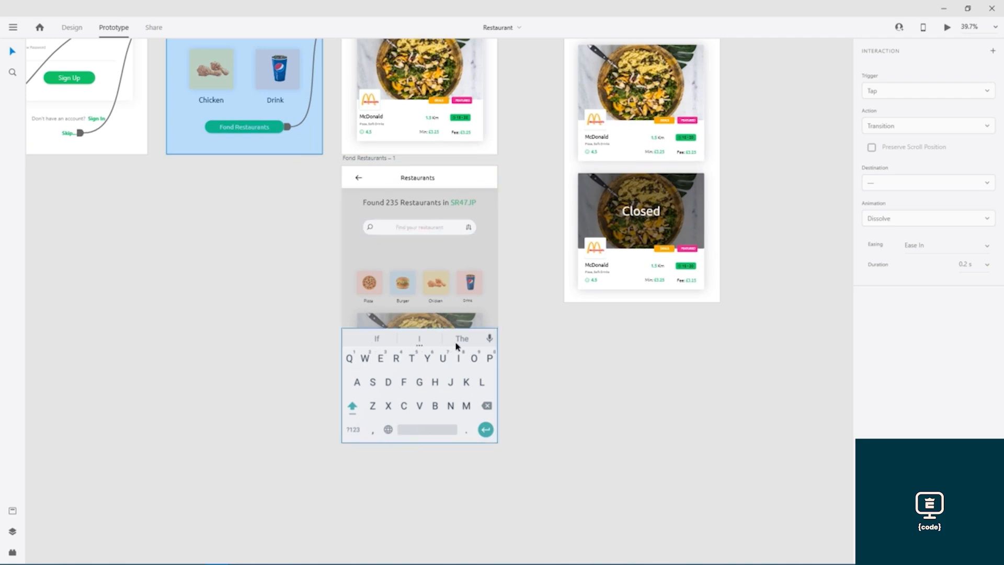
left_click_drag(542, 163, 298, 372)
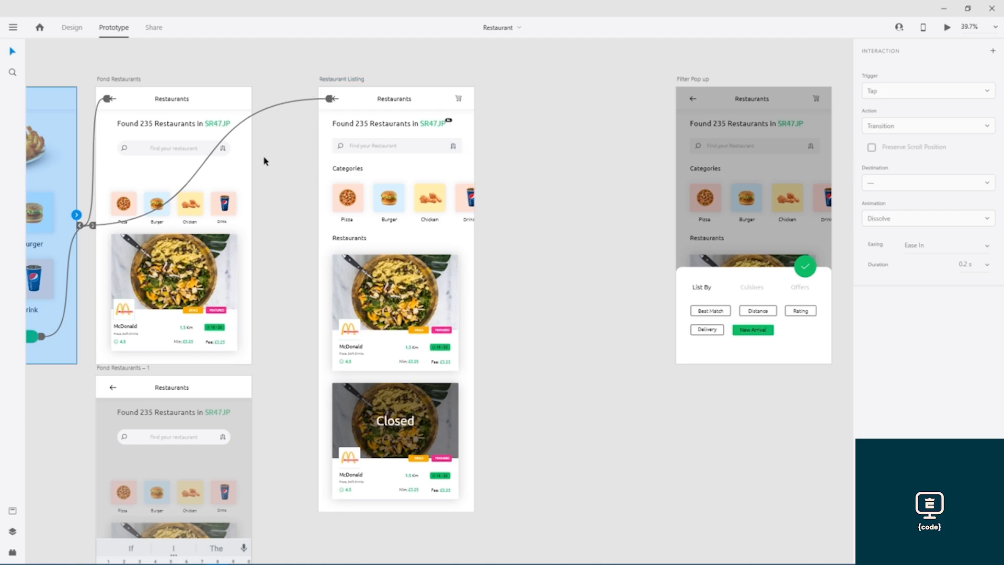
scroll(241, 158, "up", 5)
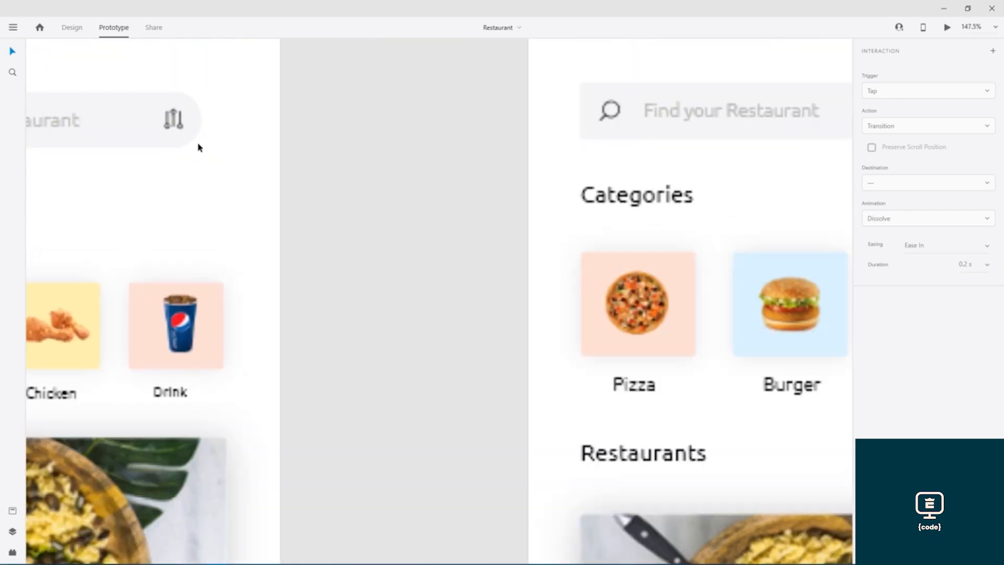
left_click(72, 28)
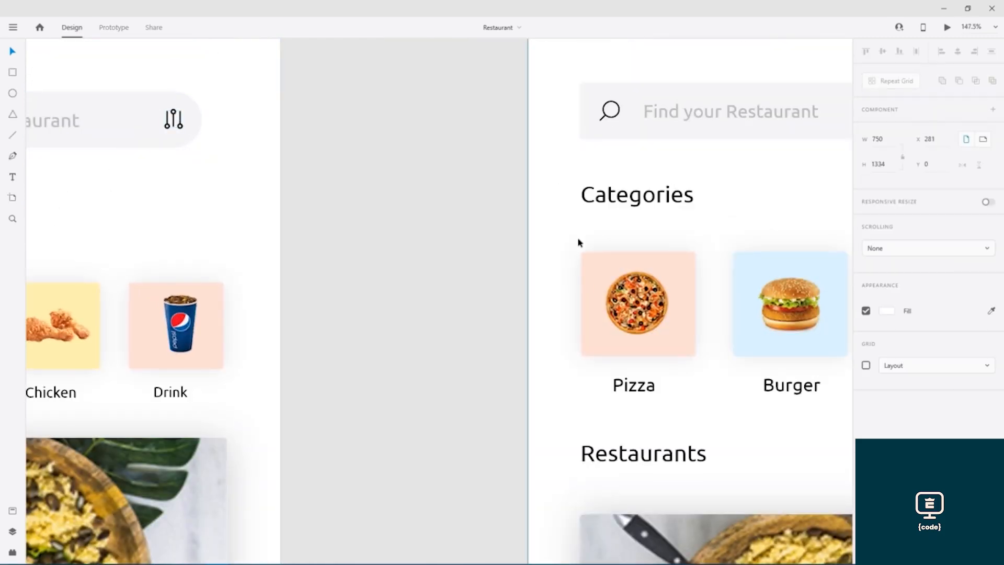
scroll(548, 242, "down", 3)
scroll(548, 242, "down", 3)
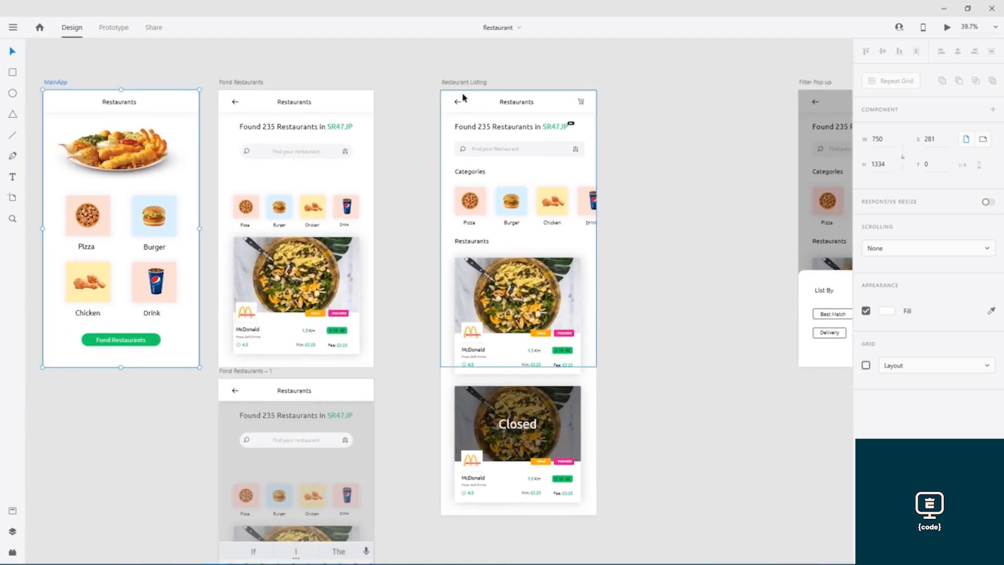
left_click(462, 84)
key("Delete")
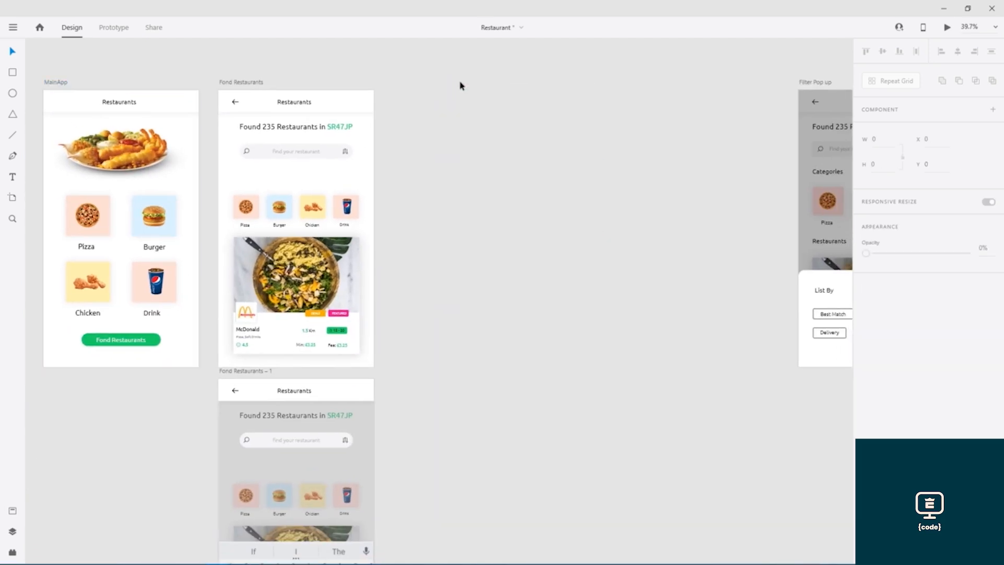
left_click_drag(817, 84, 598, 85)
left_click(556, 195)
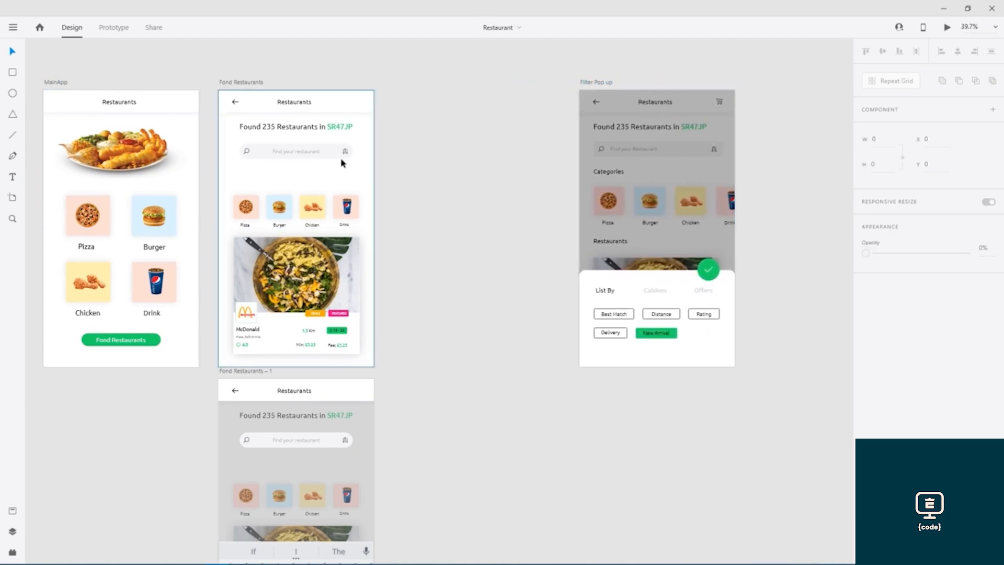
Examine the filter icon in the Fond Restaurants search bar and compare the screen with the Filter Pop up and keyboard artboards
scroll(344, 152, "up", 5)
scroll(344, 152, "up", 5)
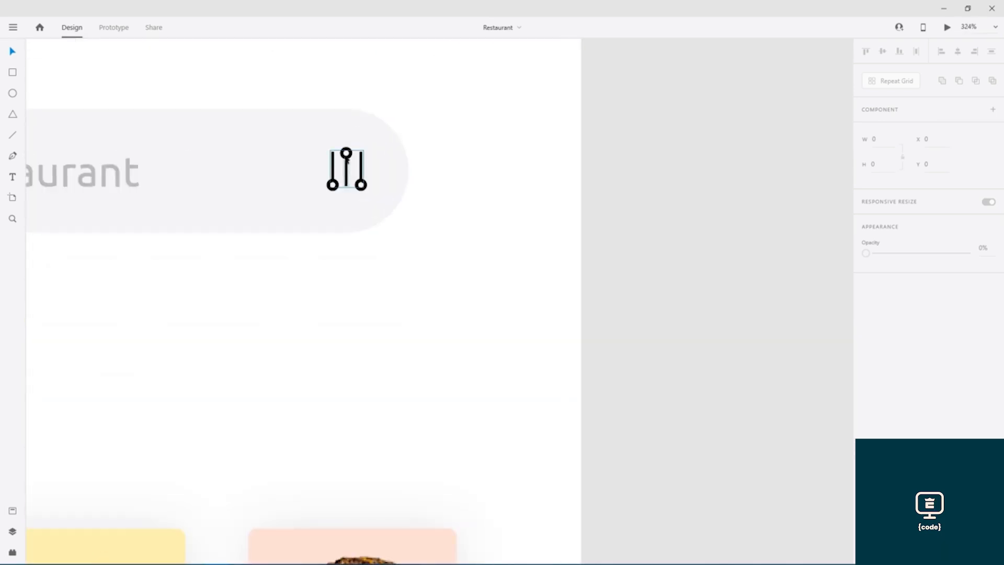
left_click(347, 167)
scroll(507, 249, "down", 6)
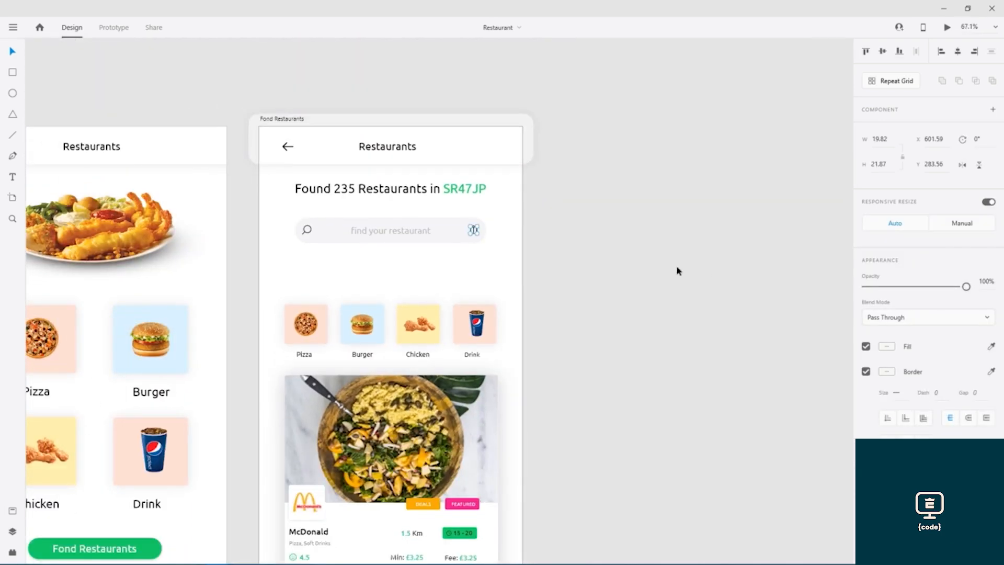
scroll(730, 288, "down", 2)
left_click_drag(663, 264, 346, 175)
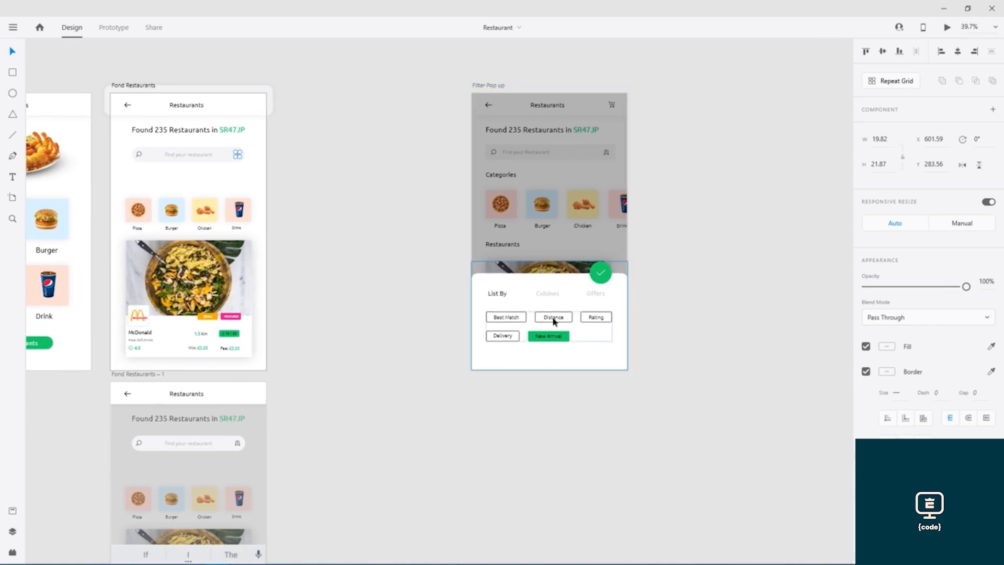
left_click_drag(322, 373, 369, 298)
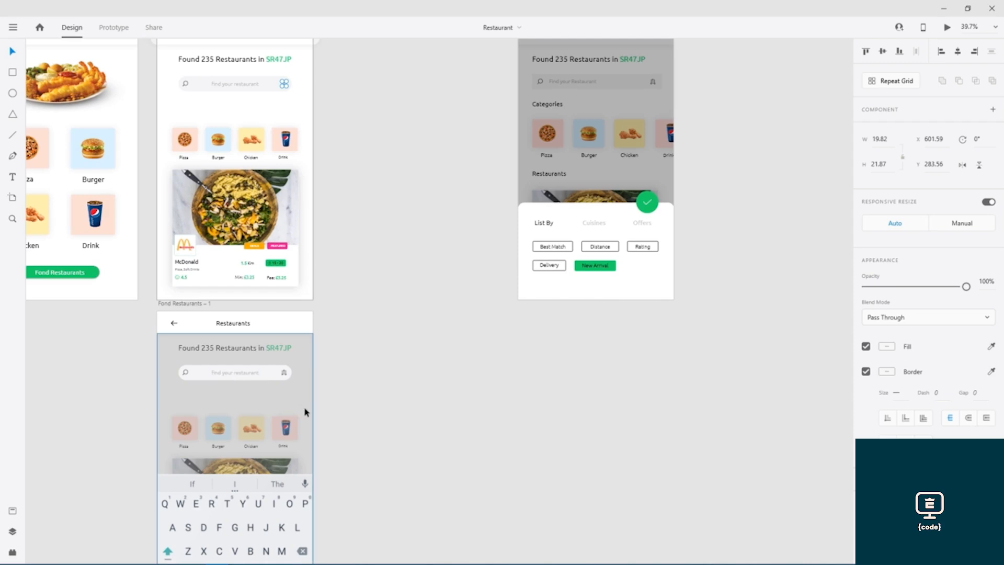
left_click_drag(444, 255, 354, 374)
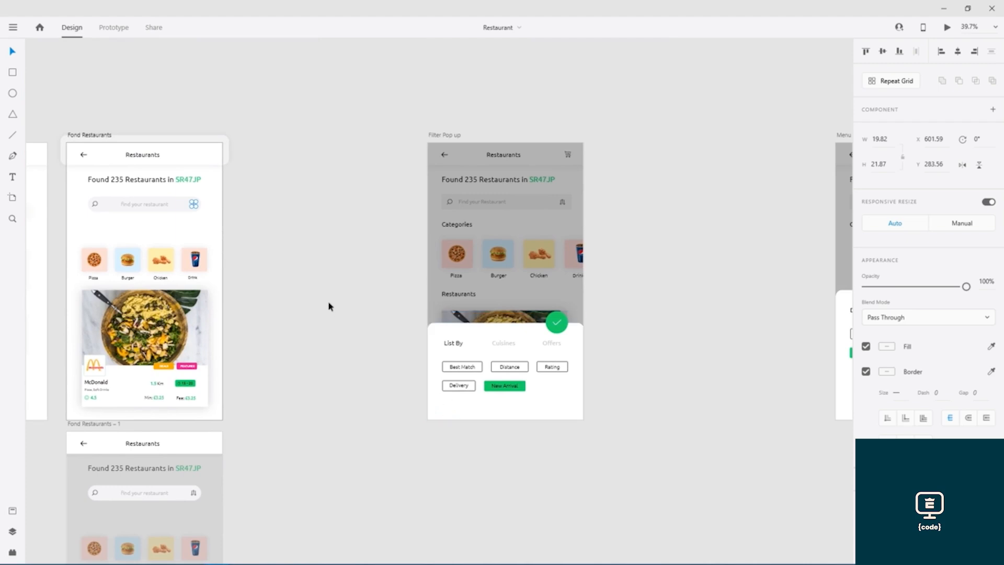
Duplicate the Fond Restaurants artboard and place the copy between it and the Filter Pop up artboard
left_click(86, 137)
left_click_drag(228, 137, 261, 137)
left_click(261, 109)
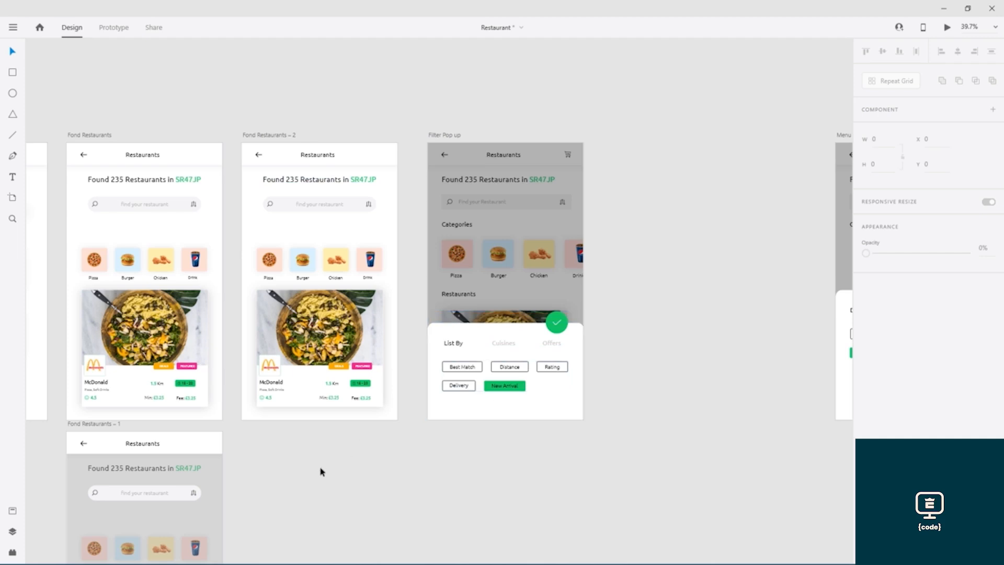
Rename the duplicated artboard as Filter Pop up, copying the name from the existing pop-up artboard
left_click_drag(410, 249, 472, 196)
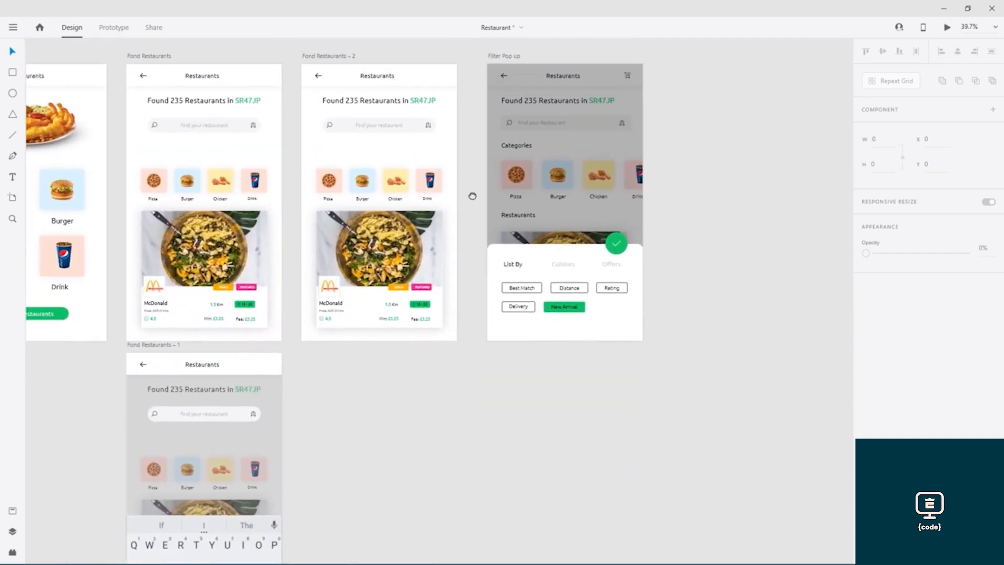
double_click(335, 57)
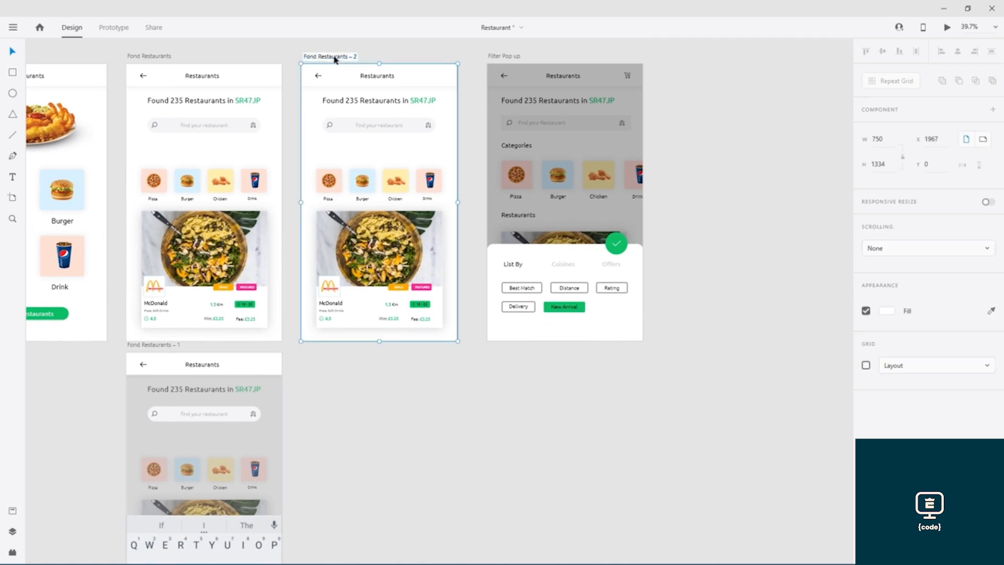
key("Return")
double_click(512, 57)
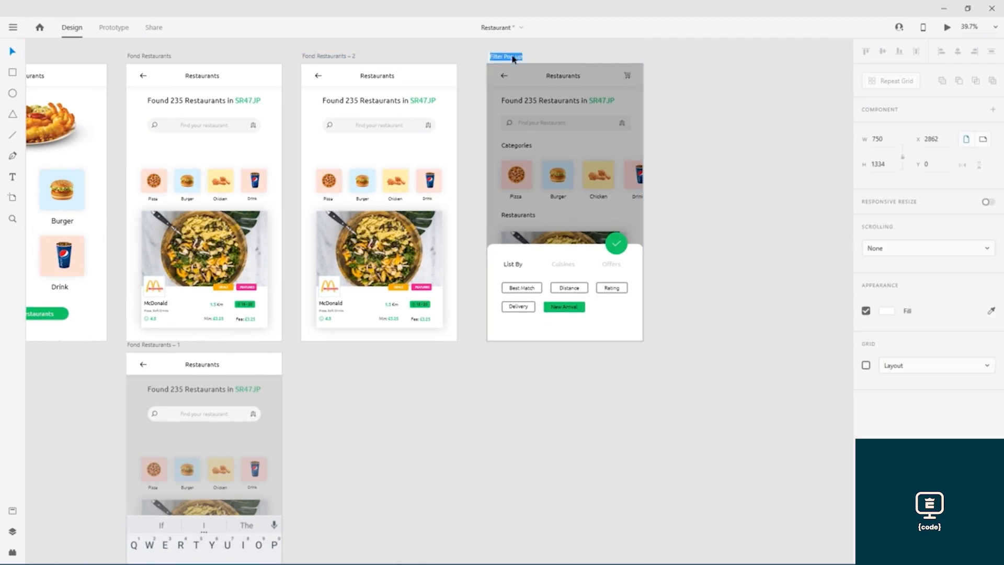
key("ctrl+c")
double_click(335, 56)
key("ctrl+v")
key("Return")
left_click(350, 56)
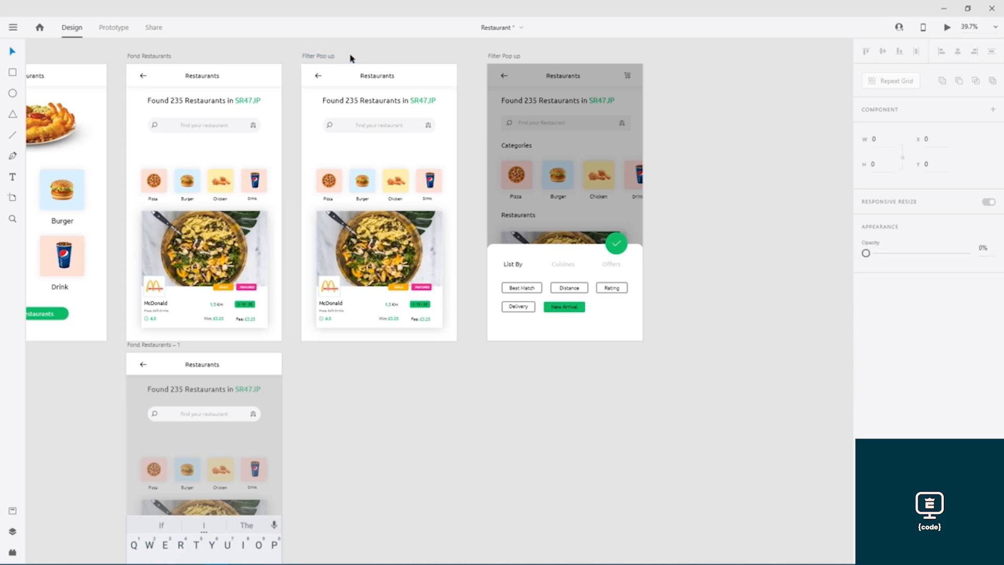
Duplicate the new Filter Pop up artboard directly below itself, level with Fond Restaurants – 1, and save the document
left_click(319, 57)
left_click_drag(319, 56, 354, 349)
left_click(539, 389)
key("ctrl+s")
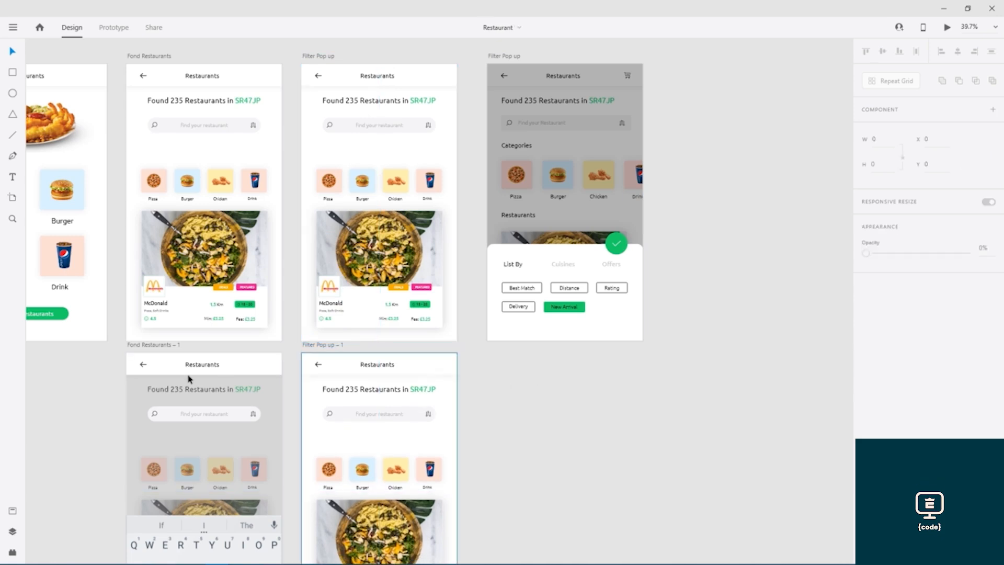
Move the Fond Restaurants – 1 and Filter Pop up – 1 artboards down together to widen the gap below the upper row
left_click(143, 347)
left_click(326, 347, "shift")
left_click_drag(325, 349, 355, 372)
left_click(489, 400)
Draw a 750 × 551 rectangle across the lower part of the Filter Pop up – 1 artboard
left_click_drag(491, 399, 538, 217)
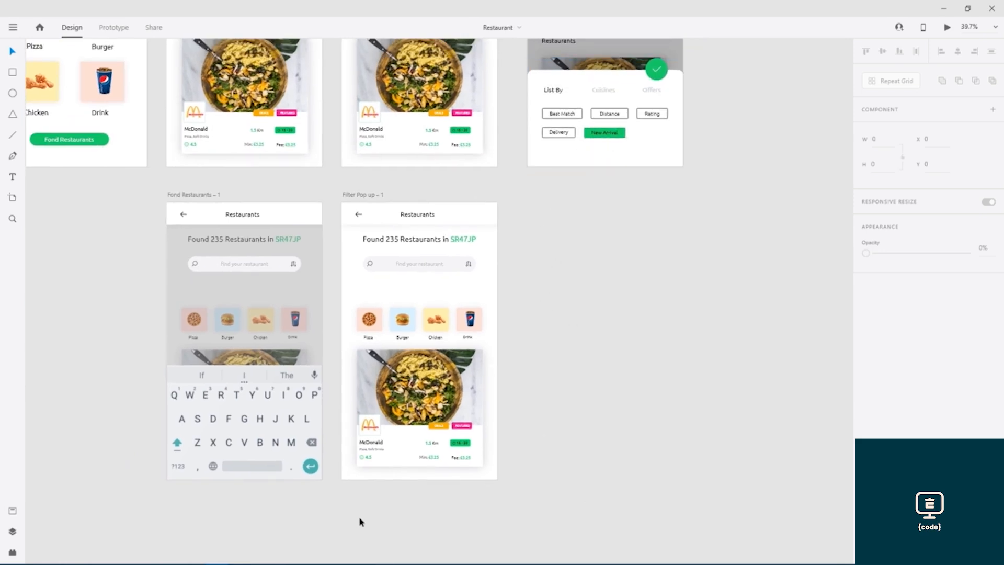
left_click(14, 74)
mouse_move(342, 480)
left_mouse_down()
mouse_move(358, 417)
mouse_move(473, 382)
mouse_move(498, 387)
mouse_move(498, 366)
left_mouse_up()
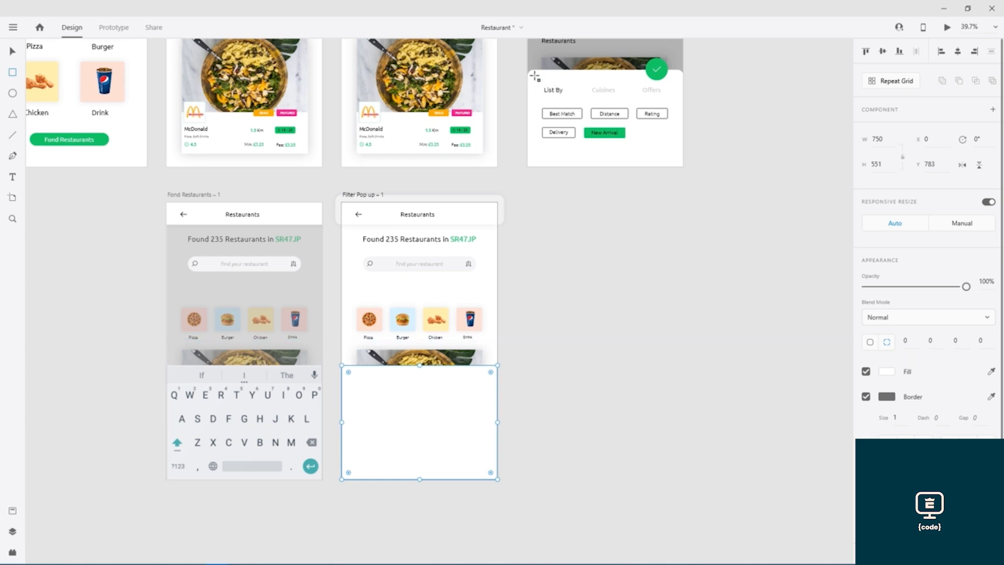
Inspect the corner radii and border settings of the white sheet in the original Filter Pop up artboard
left_click_drag(614, 176, 560, 416)
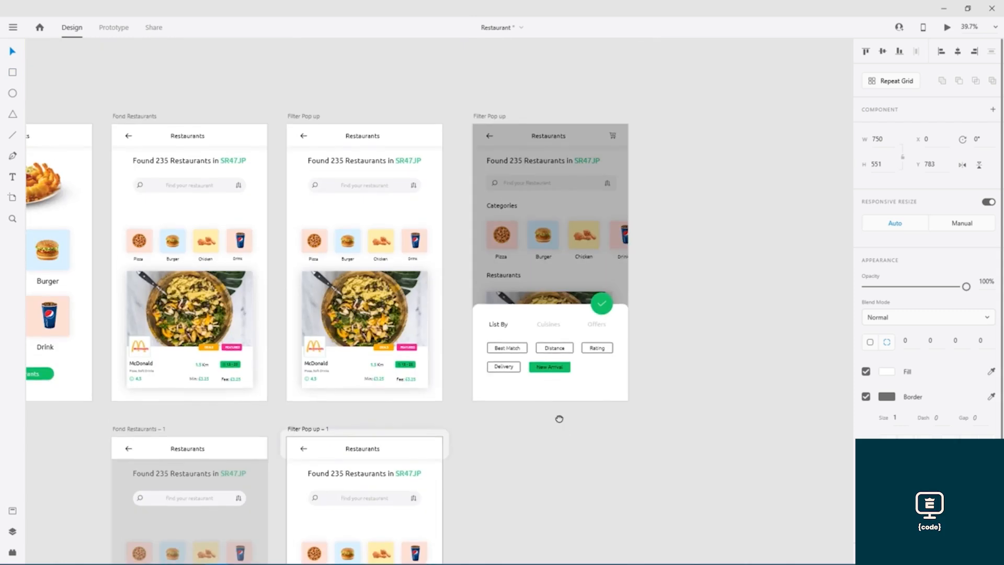
scroll(506, 345, "up", 5)
left_click_drag(592, 255, 403, 175)
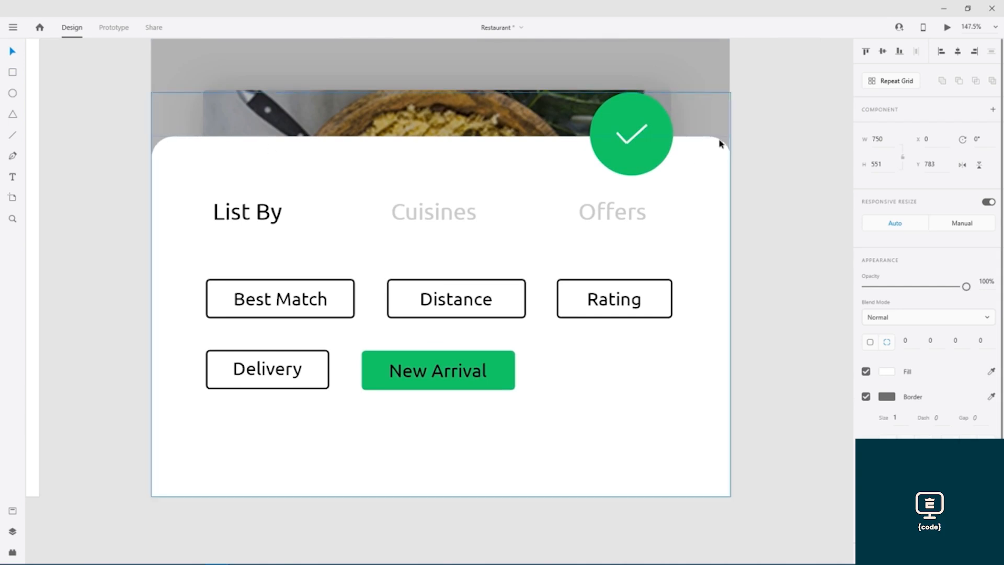
left_click(725, 160)
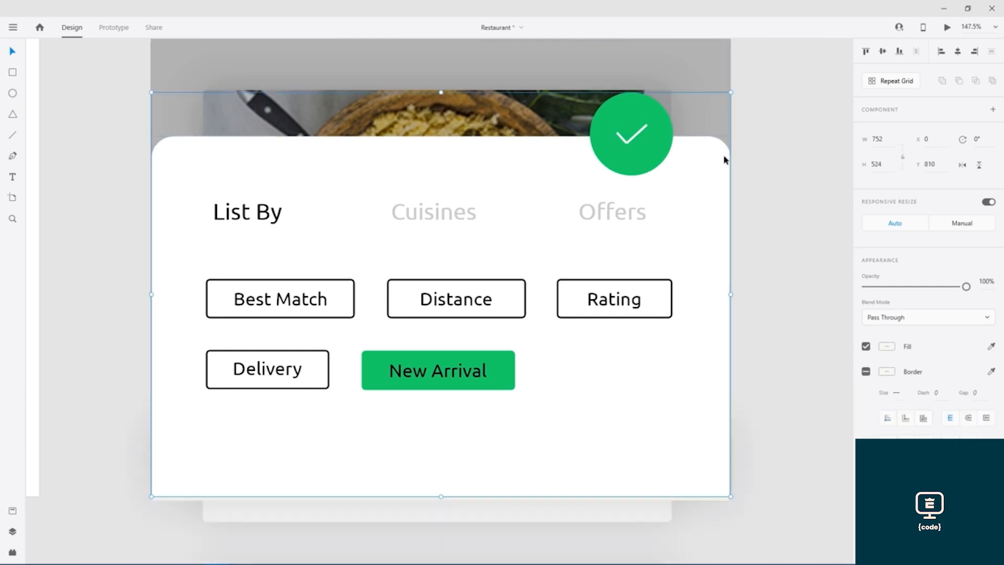
double_click(722, 165)
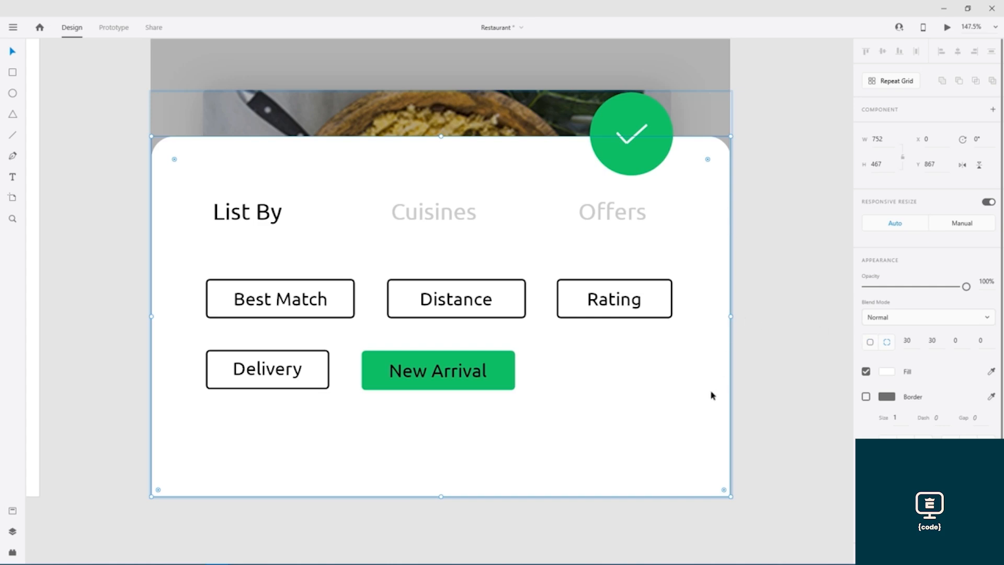
Remove the border from the white rectangle on Filter Pop up – 1 and set its two upper corner radii to 30
scroll(426, 418, "down", 5)
left_click_drag(416, 491, 779, 62)
left_click_drag(665, 385, 680, 228)
left_click(526, 305)
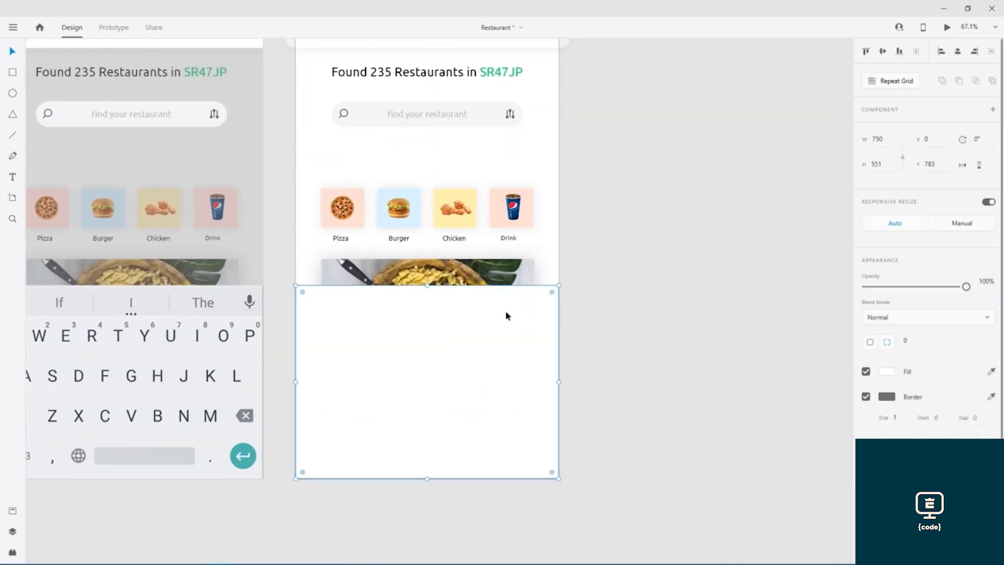
left_click(866, 396)
left_click(889, 341)
type("30")
key("Tab")
type("30")
key("Return")
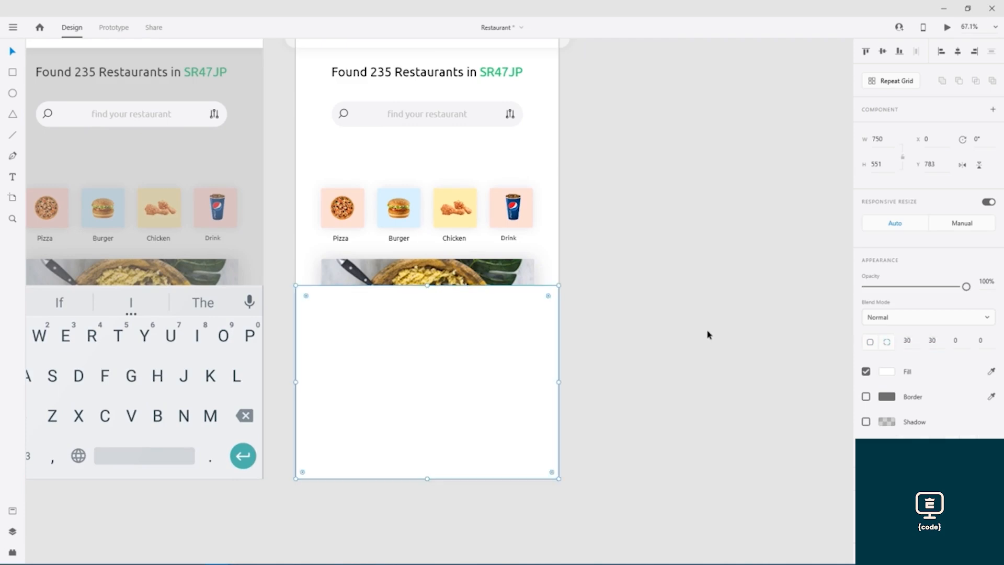
Move the white sheet off Filter Pop up – 1 and transfer the grey overlay from Fond Restaurants – 1 onto it at X 0, Y 107
left_click(709, 335)
left_click_drag(783, 179, 778, 274)
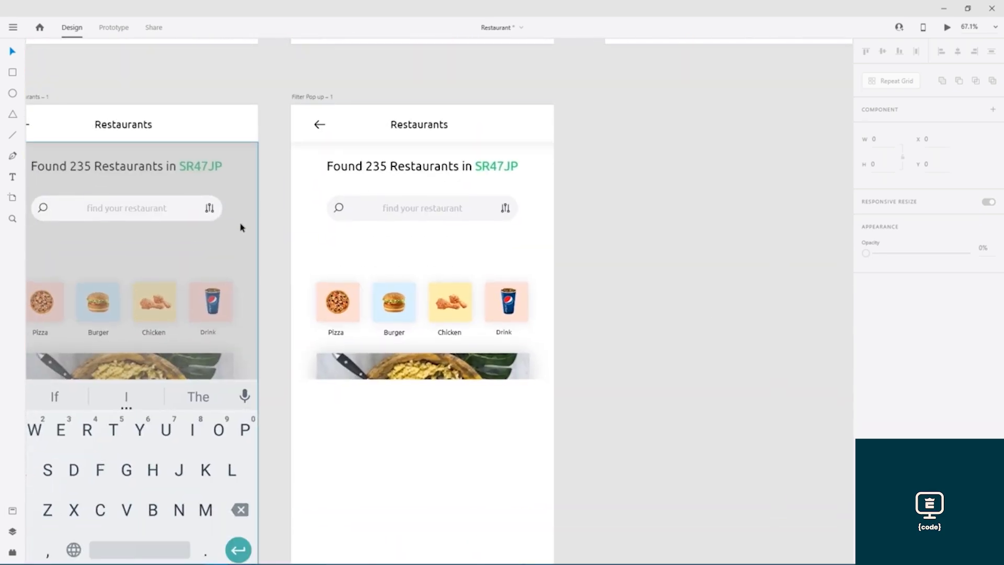
left_click(395, 430)
left_click_drag(395, 440, 688, 432)
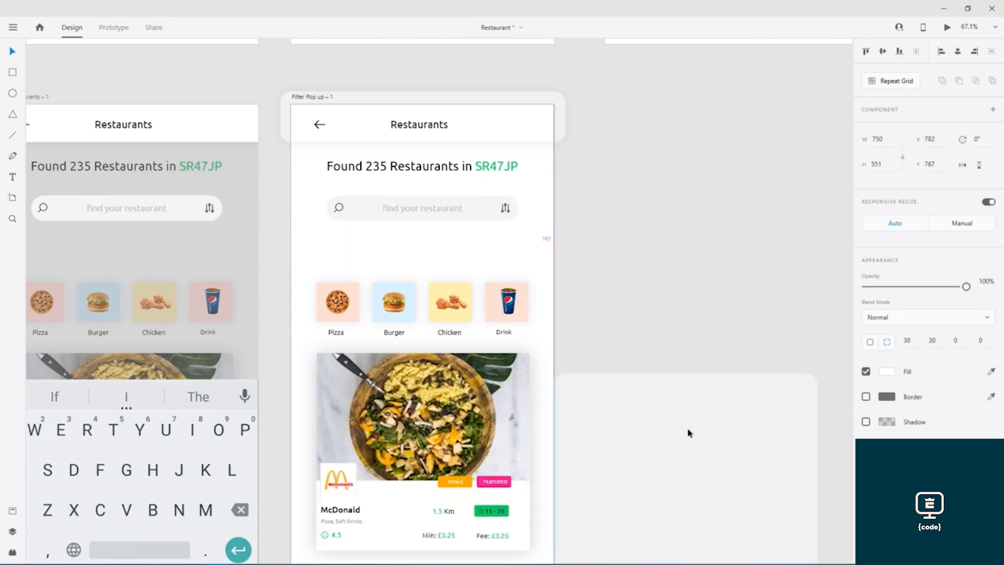
left_click(168, 245)
left_click_drag(183, 240, 479, 240)
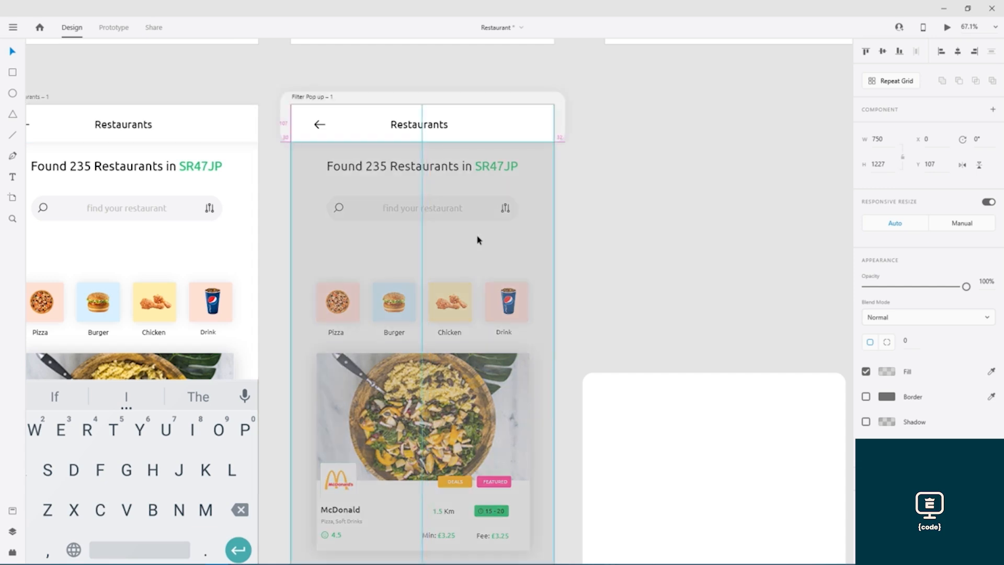
Place the white sheet back over the grey overlay on Filter Pop up – 1 at X 0, Y 783, and save the document
left_click_drag(695, 446, 408, 442)
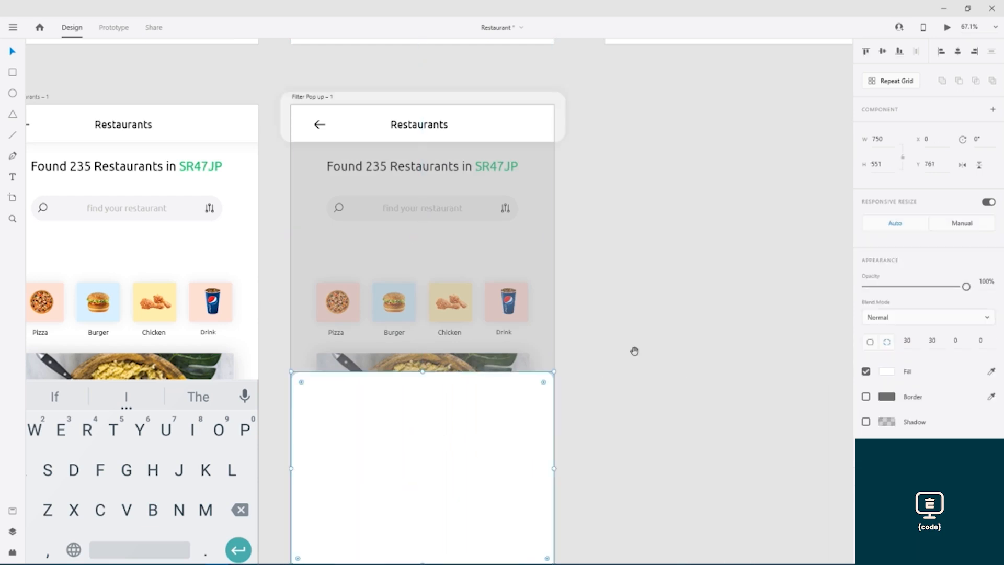
left_click_drag(635, 351, 634, 257)
left_click_drag(498, 376, 501, 384)
left_click(637, 338)
key("ctrl+s")
Copy the List By, Cuisines and Offers tabs with their option buttons from the original Filter Pop up onto the white sheet of Filter Pop up – 1
scroll(628, 241, "down", 3)
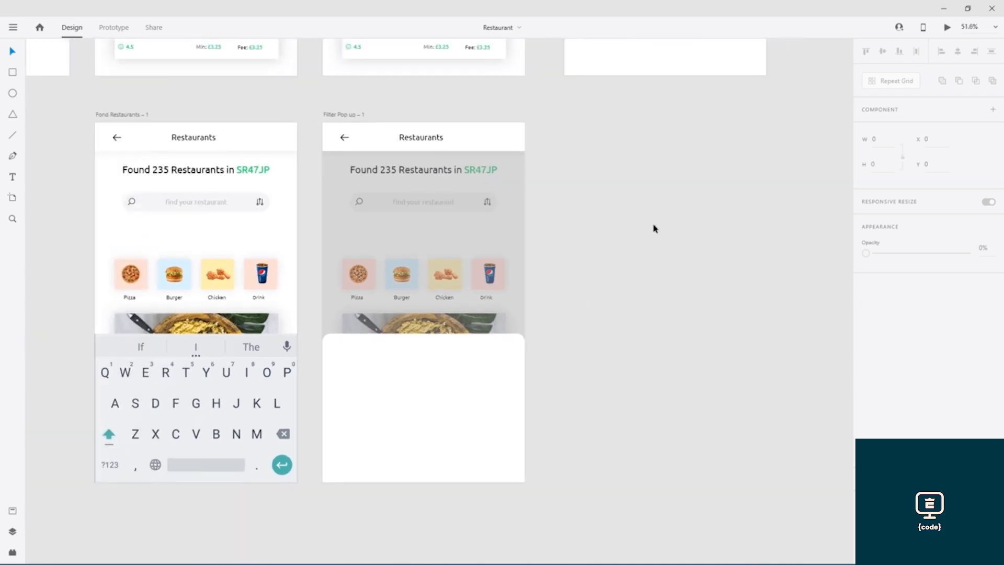
scroll(627, 261, "up", 5)
scroll(627, 261, "right", 2)
left_click(530, 126)
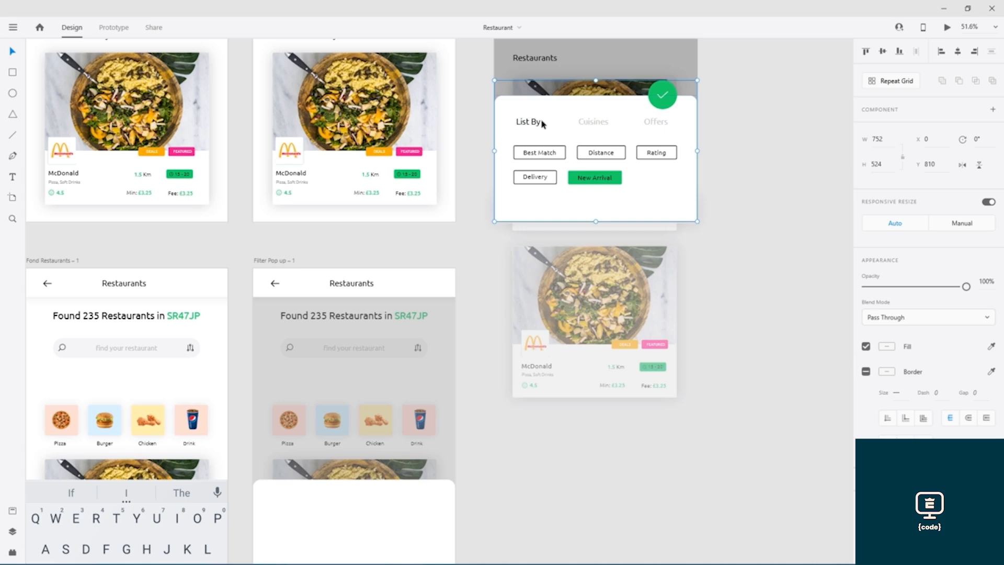
double_click(541, 123)
left_click(543, 153, "shift")
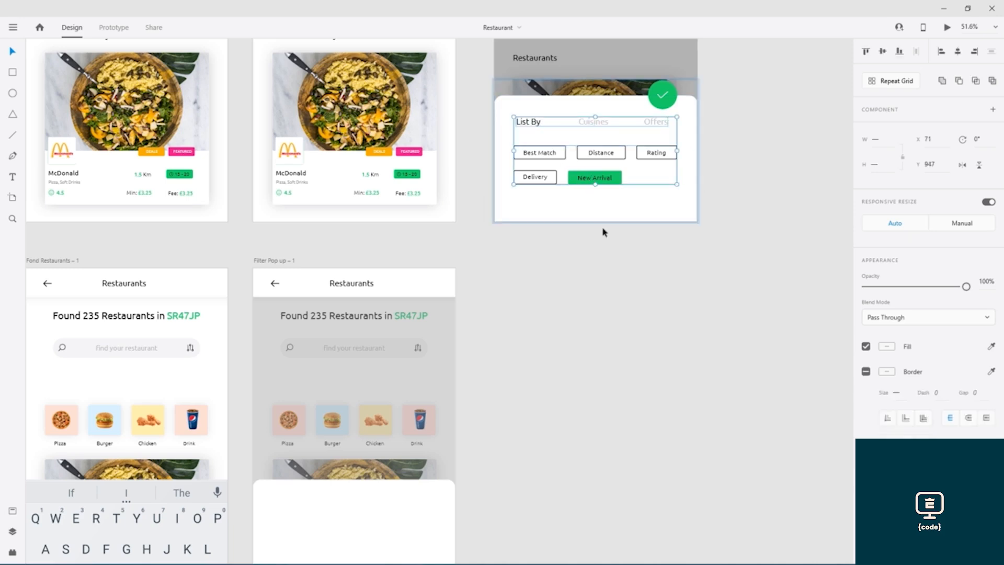
left_click(341, 515)
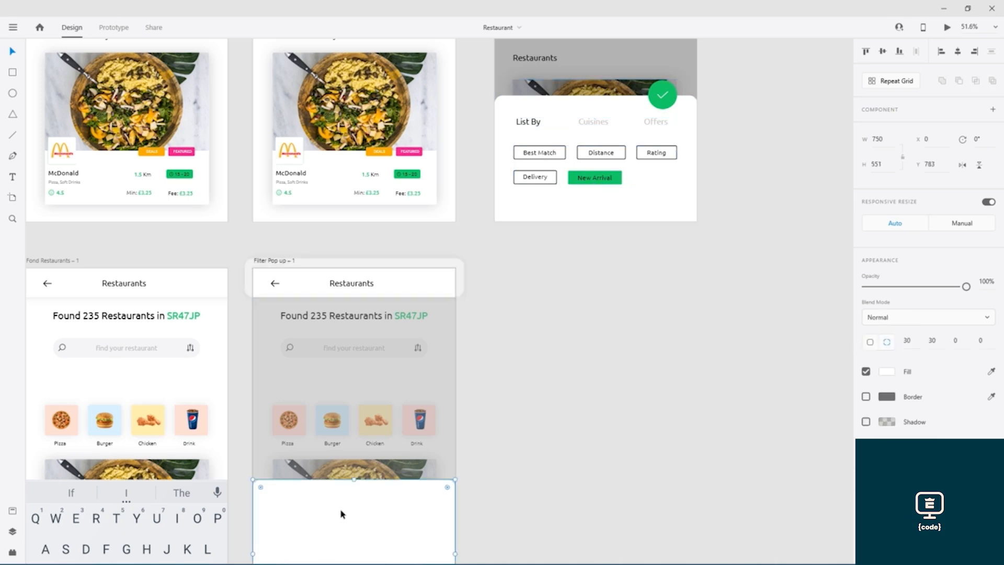
key("ctrl+v")
left_click_drag(548, 374, 581, 215)
scroll(428, 376, "down", 1)
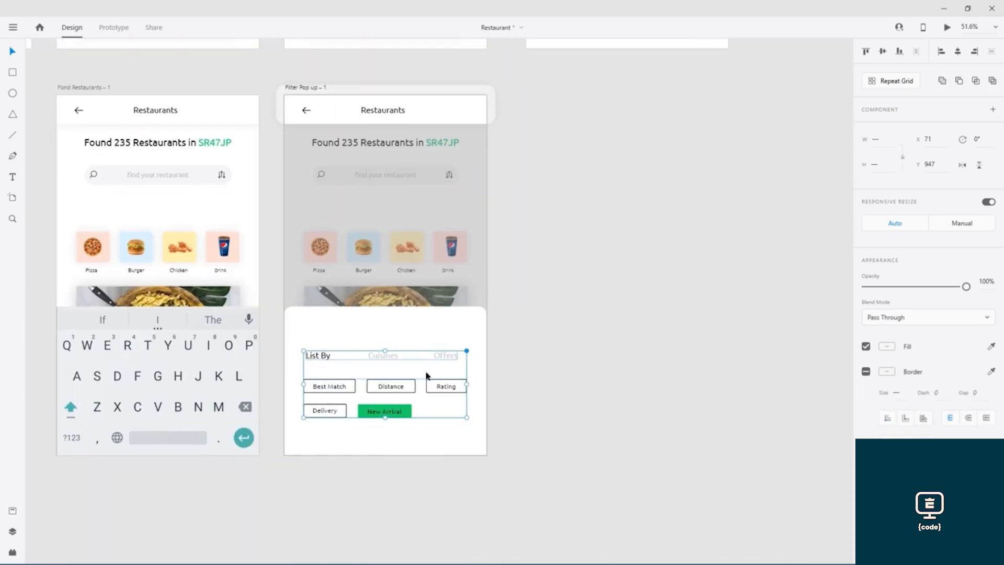
left_click(537, 391)
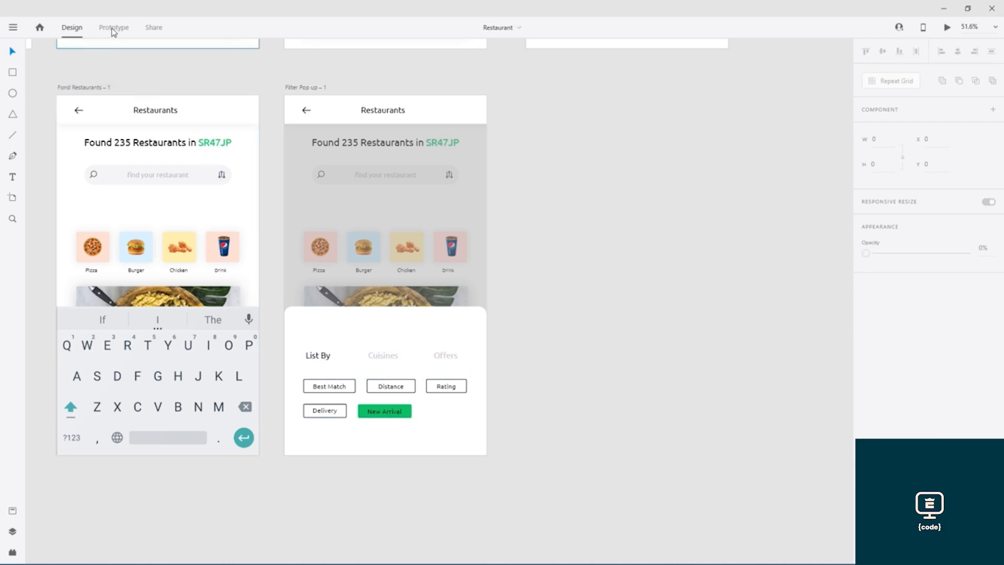
Copy the green check button from the original Filter Pop up to Filter Pop up – 1 and place it on the sheet's upper edge at X 568, Y 729
scroll(525, 343, "up", 5)
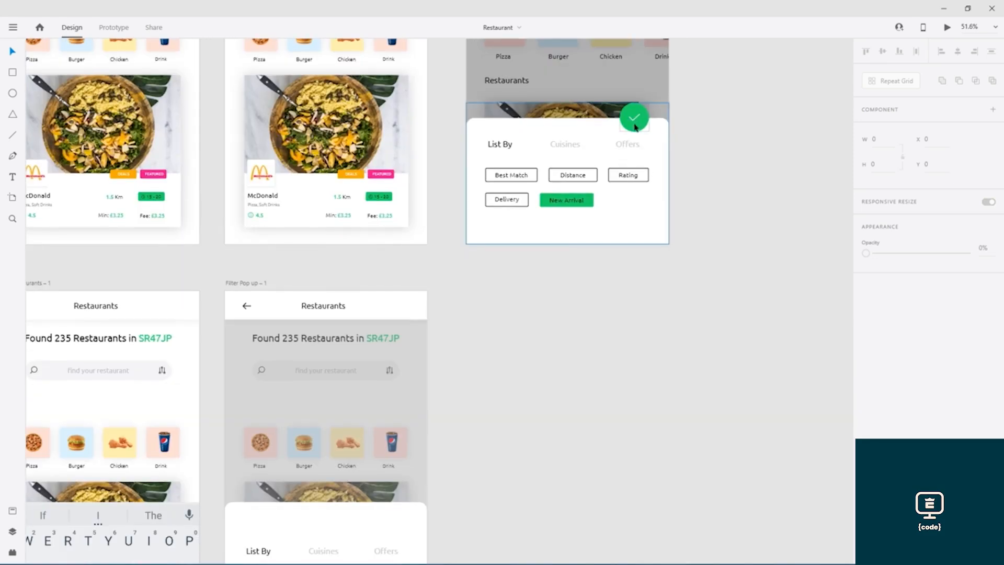
left_click(636, 127)
double_click(638, 127)
key("ctrl+c")
left_click(376, 538)
key("ctrl+v")
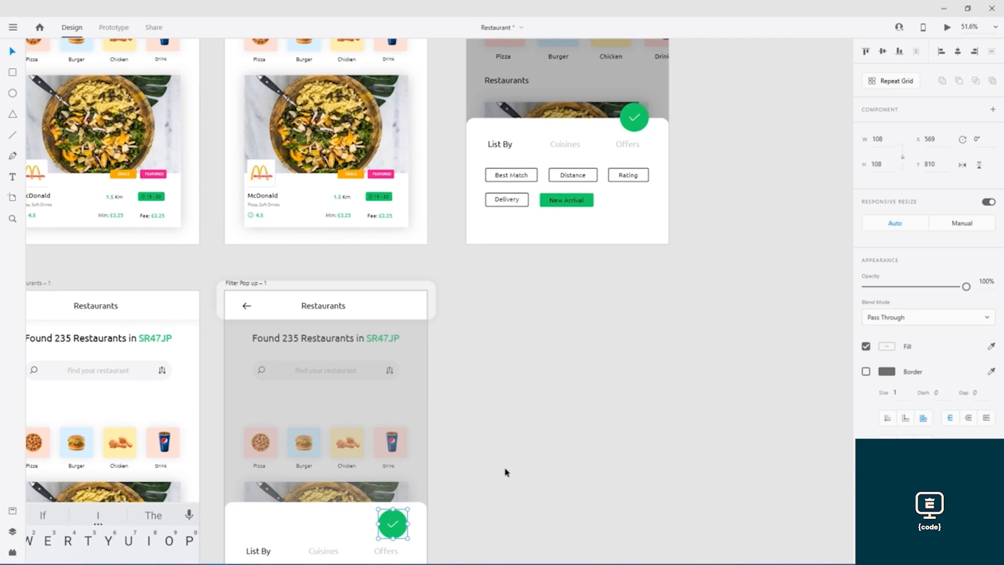
scroll(523, 418, "down", 5)
scroll(533, 314, "left", 2)
left_click_drag(465, 282, 464, 265)
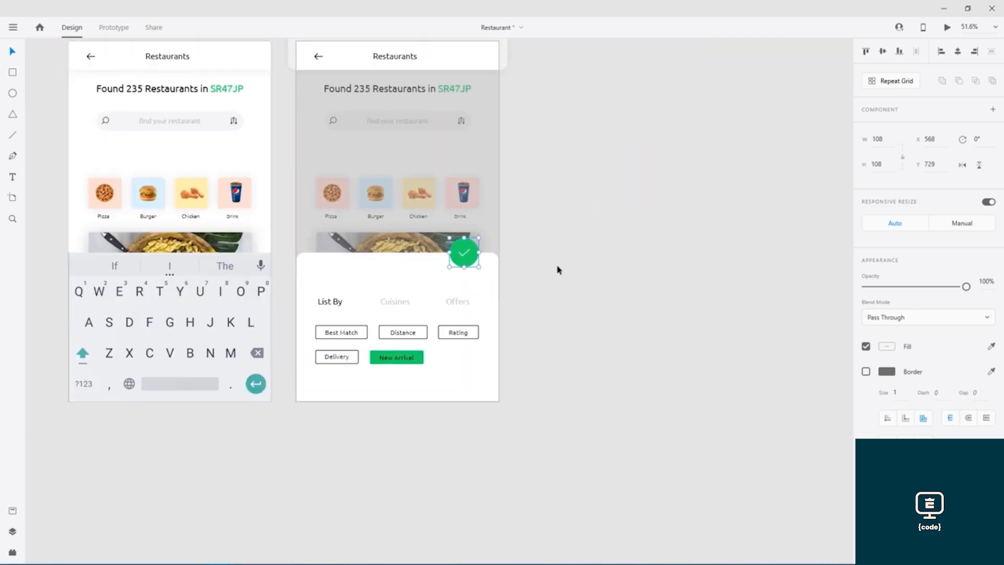
left_click(558, 270)
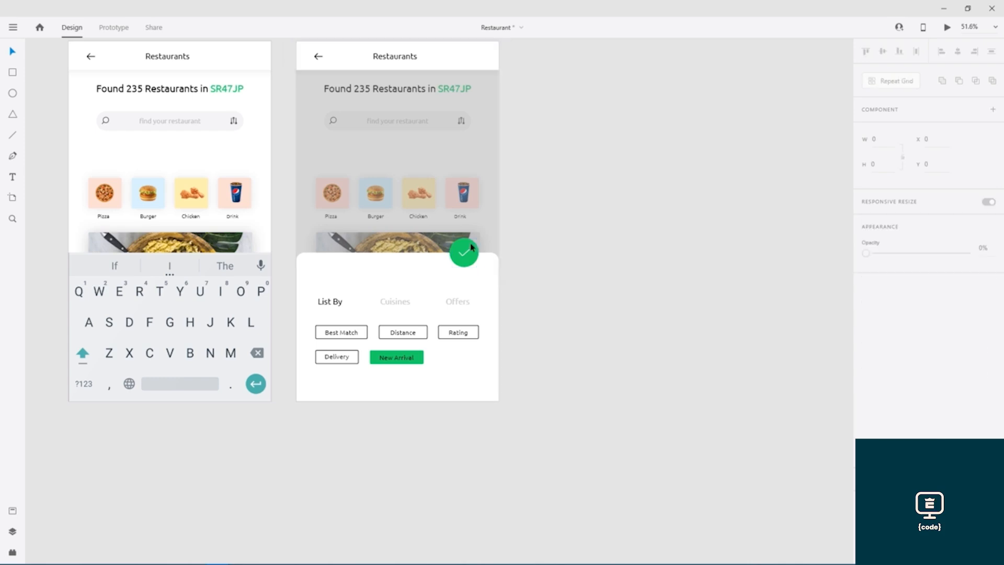
Link the filter icon on Fond Restaurants – 1 to Filter Pop up – 1 with an Auto-Animate tap interaction and change its easing
left_click(234, 122)
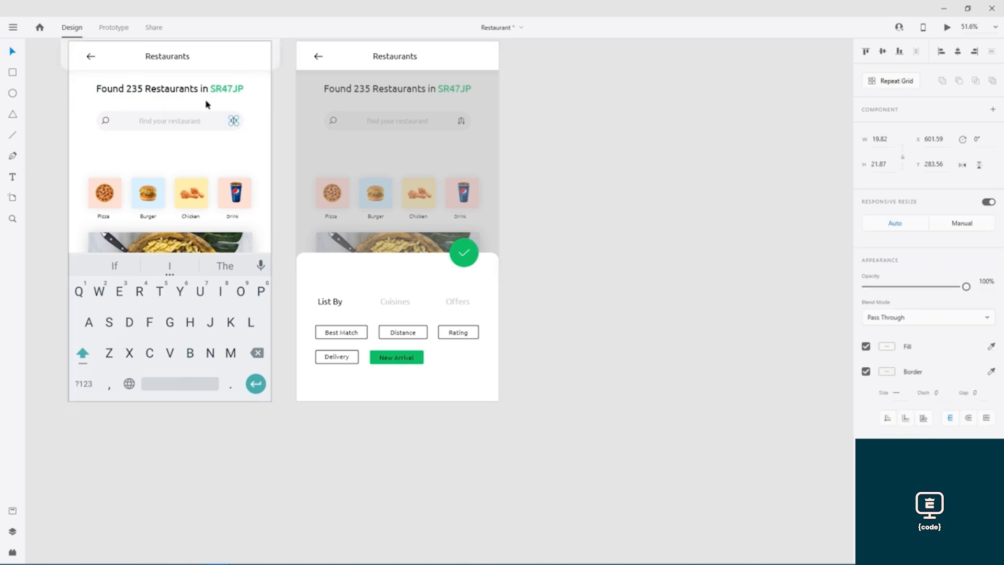
left_click(115, 29)
left_click_drag(236, 121, 336, 321)
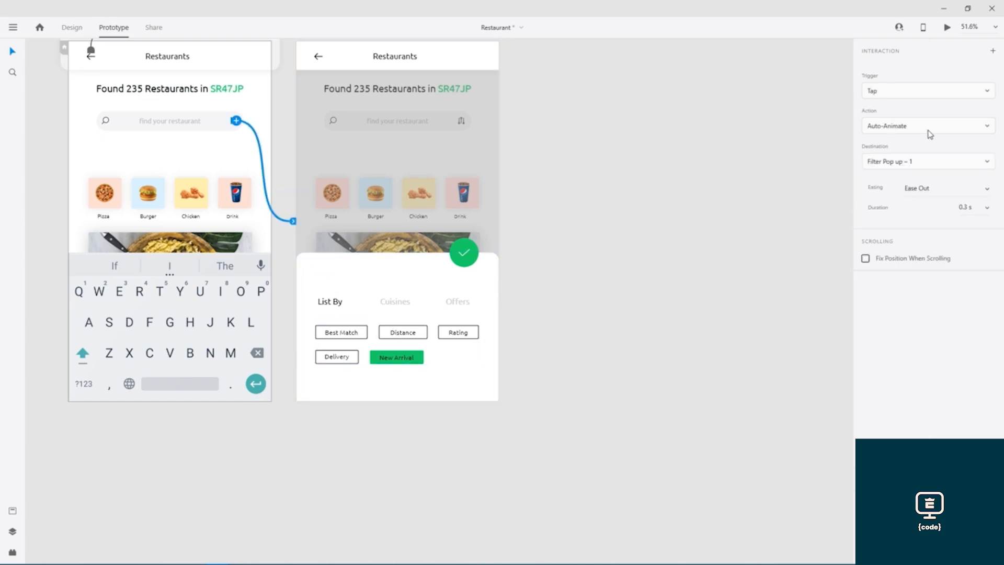
left_click(989, 190)
left_click(921, 244)
left_click(524, 278)
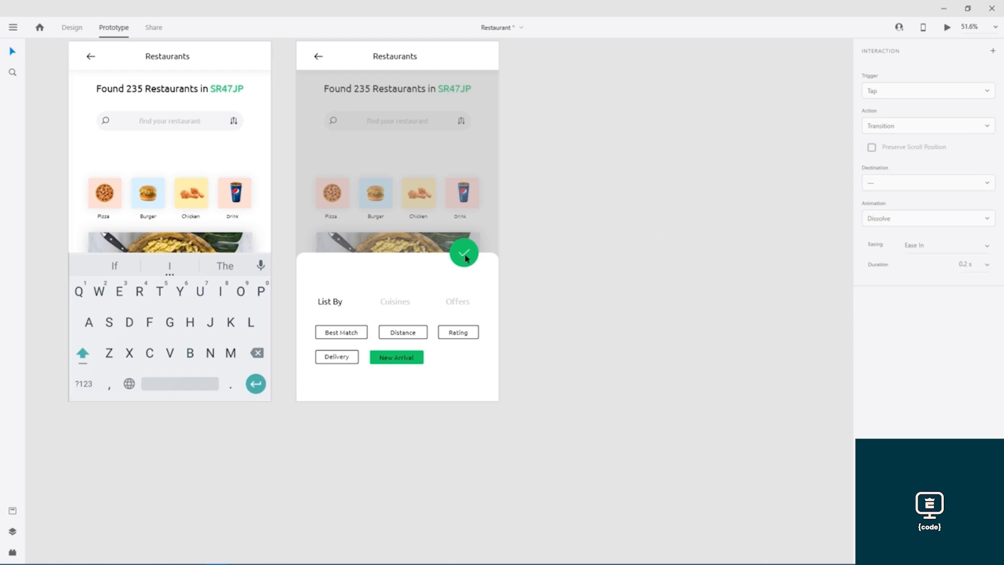
Link the green check button to Fond Restaurants – 1 with an Auto-Animate tap interaction, change its easing and save
left_click(470, 260)
left_click_drag(482, 256, 257, 130)
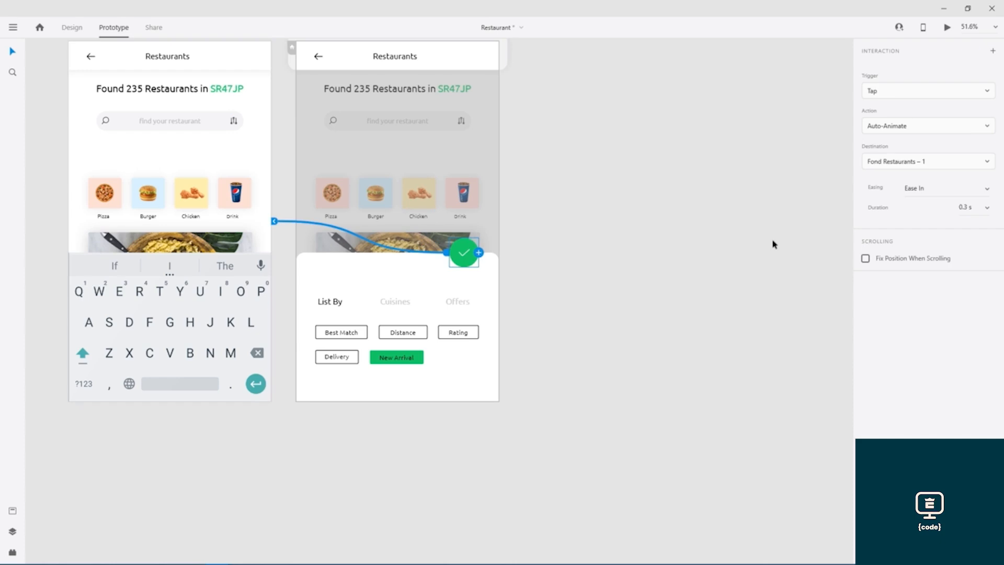
left_click(983, 188)
left_click(916, 231)
left_click(598, 241)
key("ctrl+s")
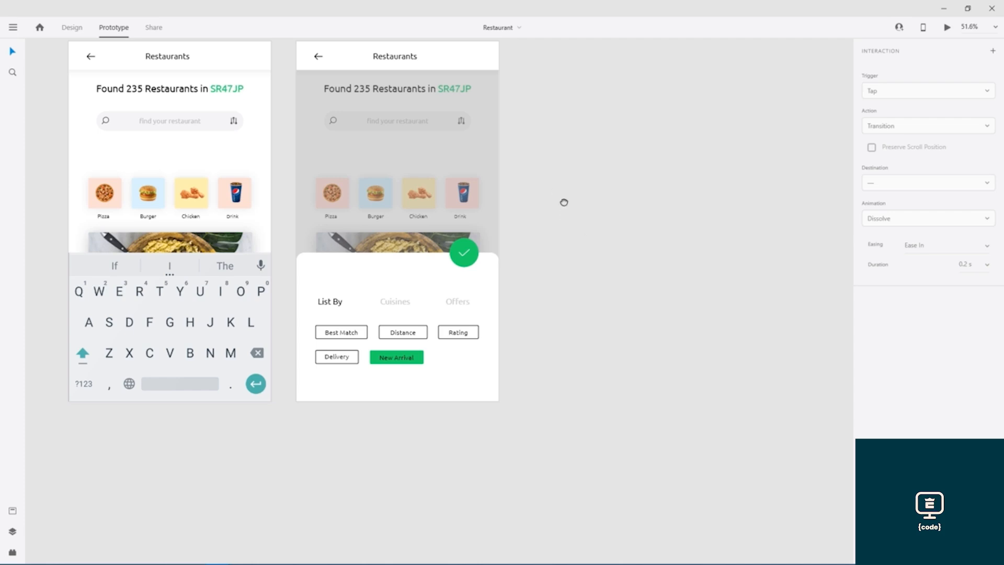
Undo the link from the green check button to Fond Restaurants – 1
left_click_drag(564, 202, 698, 293)
left_click_drag(432, 127, 388, 186)
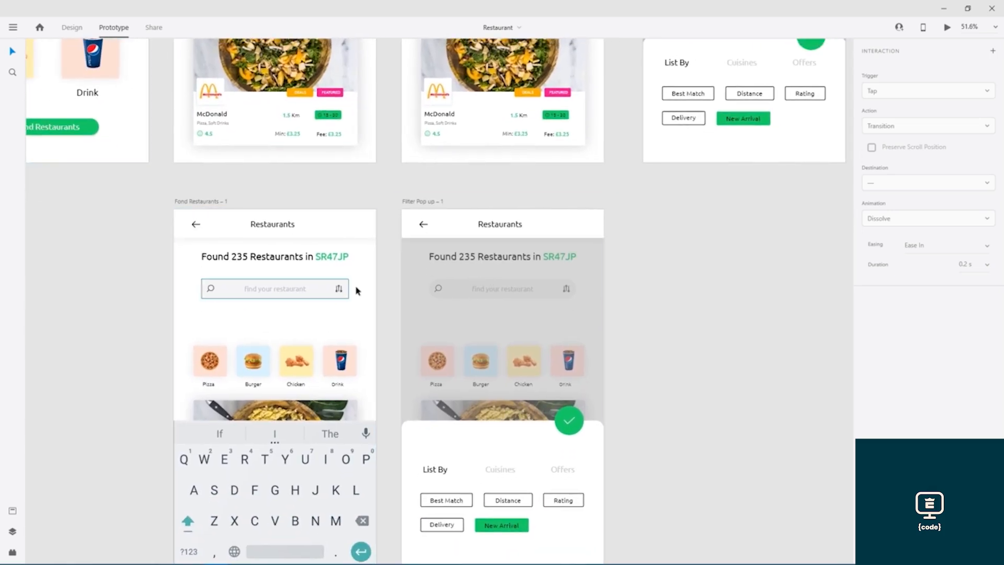
left_click(339, 289)
key("ctrl+z")
Link the filter icon on the upper-row Filter Pop up artboard to Filter Pop up – 1 with an Auto-Animate tap interaction and adjust its easing
left_click_drag(668, 224, 620, 470)
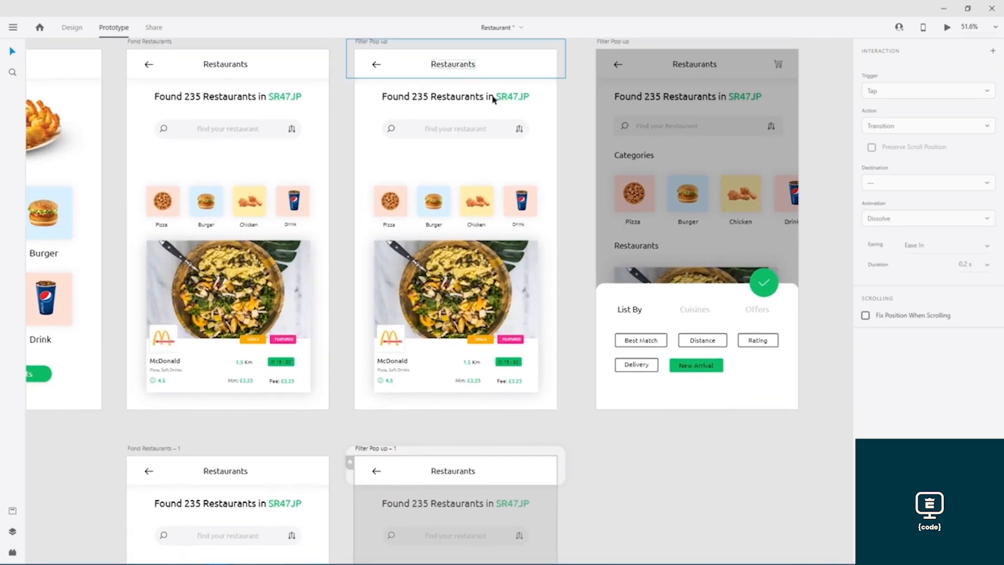
left_click(522, 129)
left_click_drag(522, 129, 456, 453)
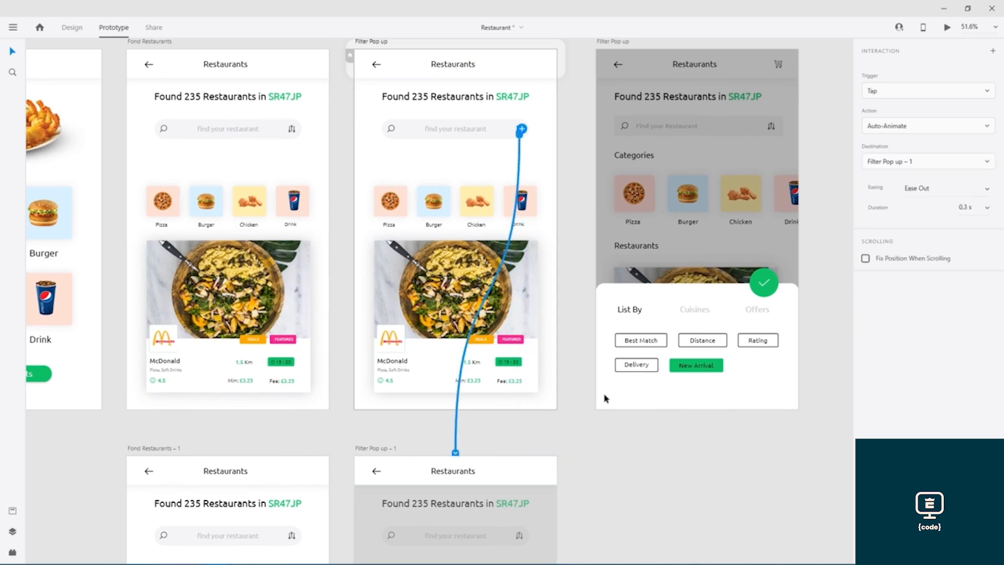
left_click(920, 189)
left_click(923, 229)
Link the back arrow on Filter Pop up – 1 to the Filter Pop up artboard above with Auto-Animate on tap and Ease Out easing
left_click(376, 473)
scroll(376, 475, "up", 10)
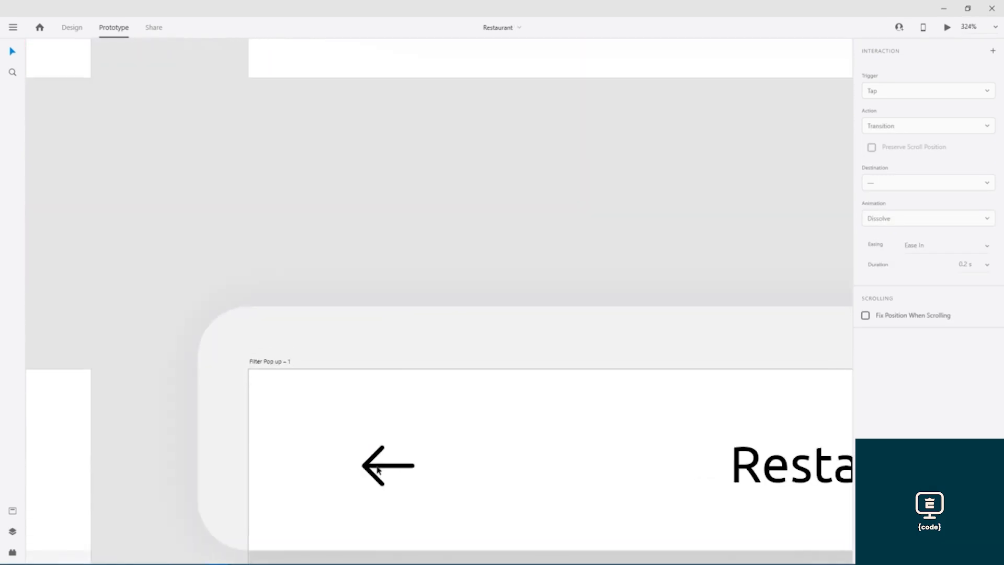
double_click(388, 465)
scroll(493, 429, "down", 10)
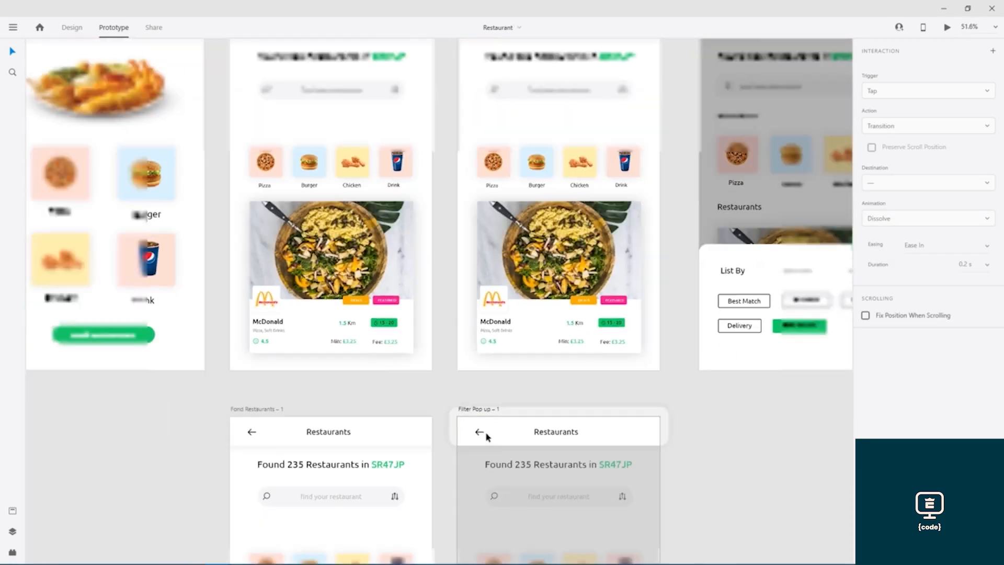
left_click_drag(484, 432, 524, 269)
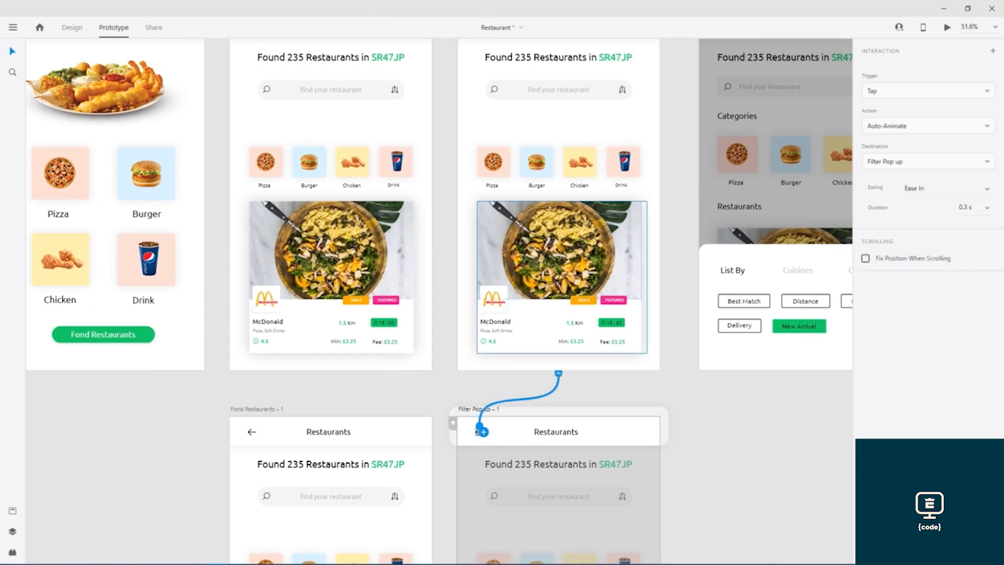
left_click(988, 191)
left_click(913, 231)
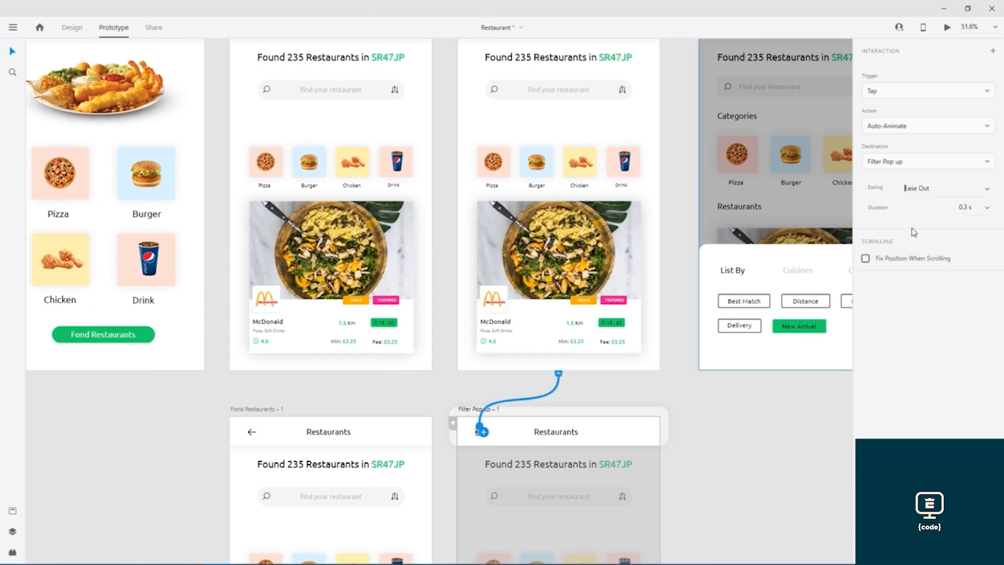
left_click(728, 436)
Preview the prototype from Fond Restaurants and test the search field, back arrow and filter icon interactions
left_click_drag(712, 446, 625, 472)
left_click_drag(423, 159, 418, 205)
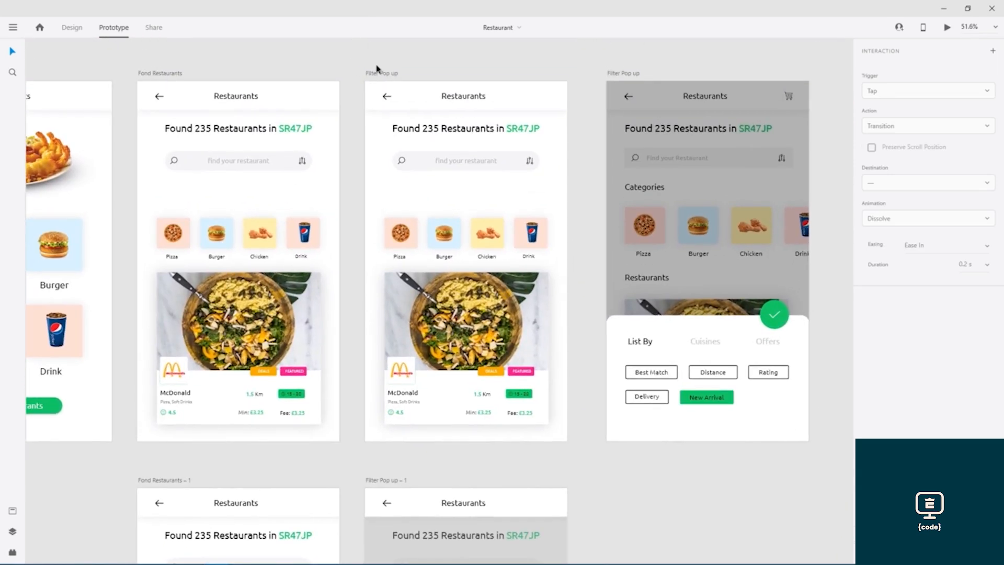
left_click(167, 77)
left_click(947, 28)
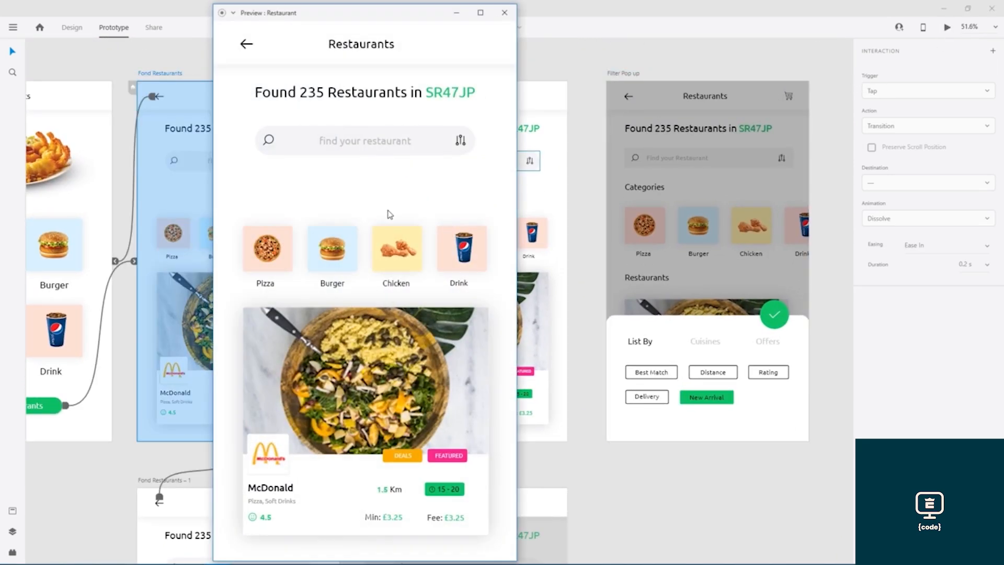
left_click_drag(377, 18, 457, 23)
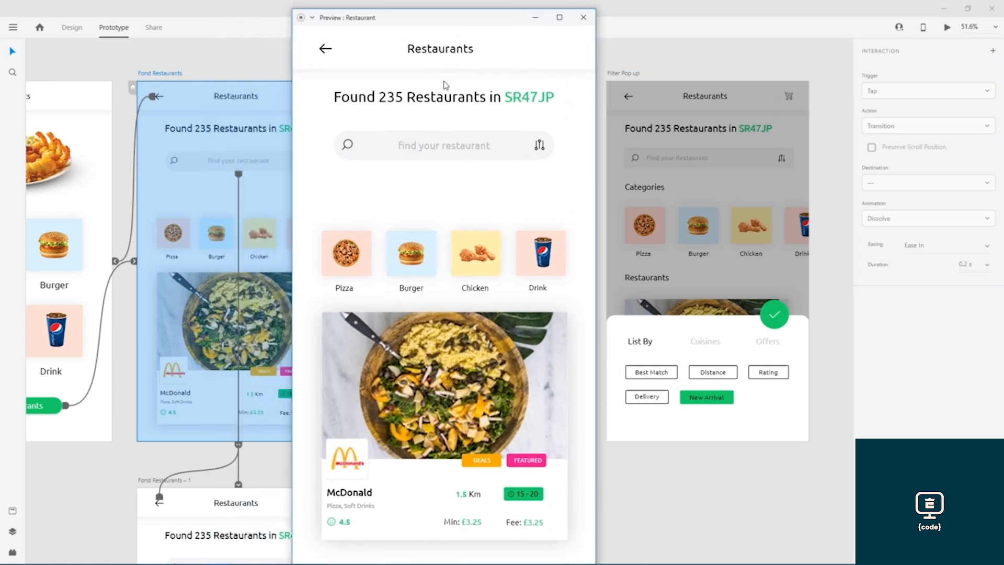
left_click(439, 151)
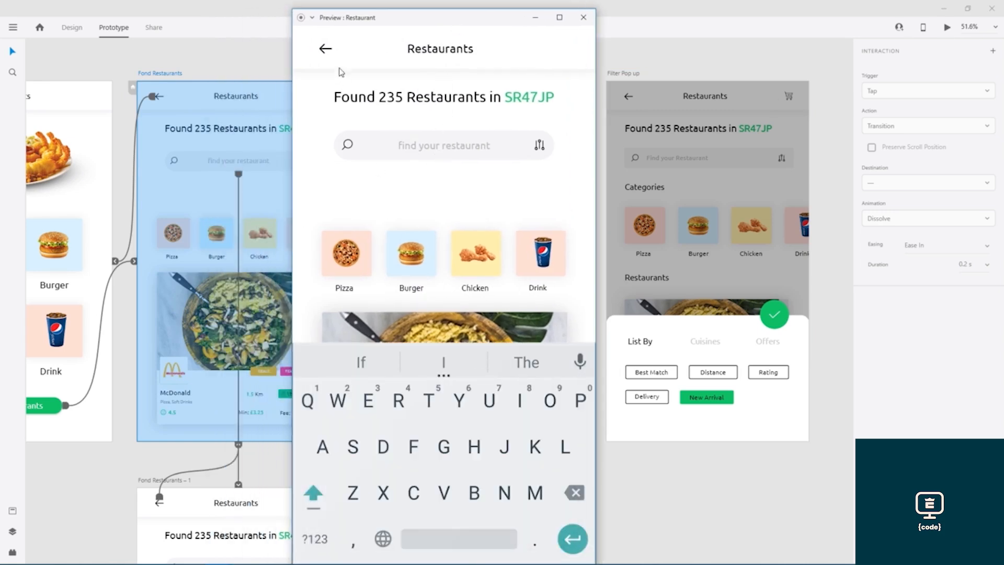
left_click(325, 48)
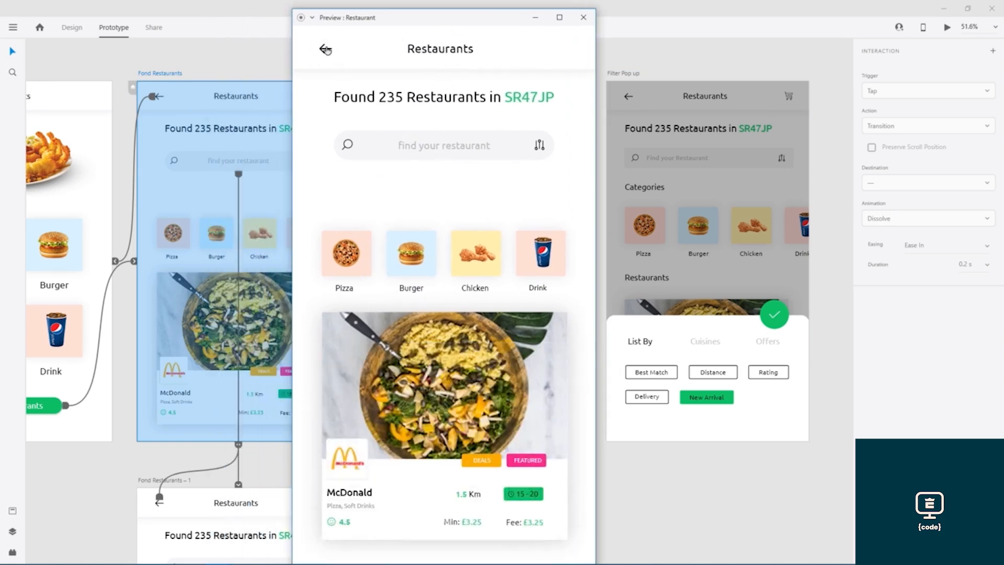
left_click(539, 147)
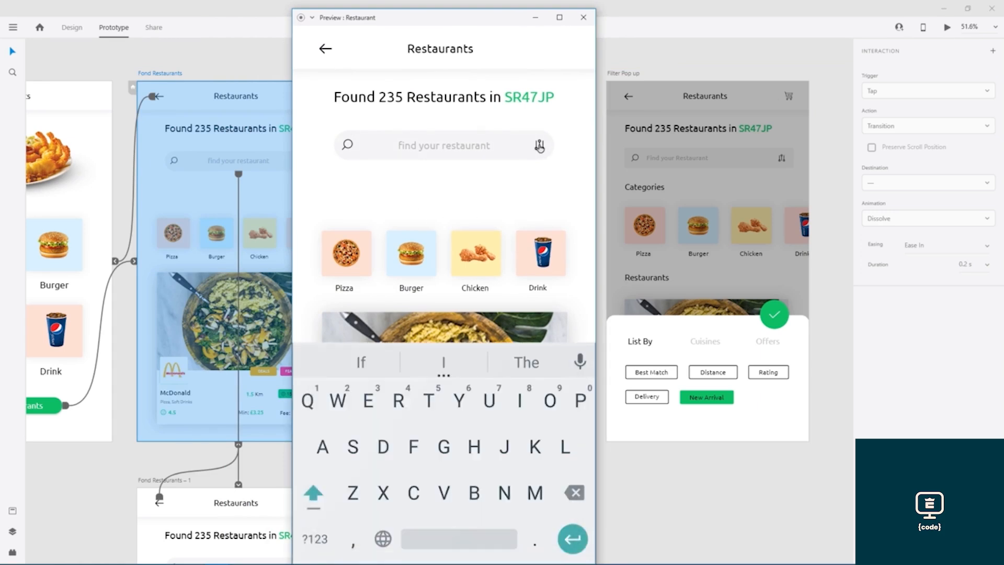
left_click(325, 49)
left_click(583, 18)
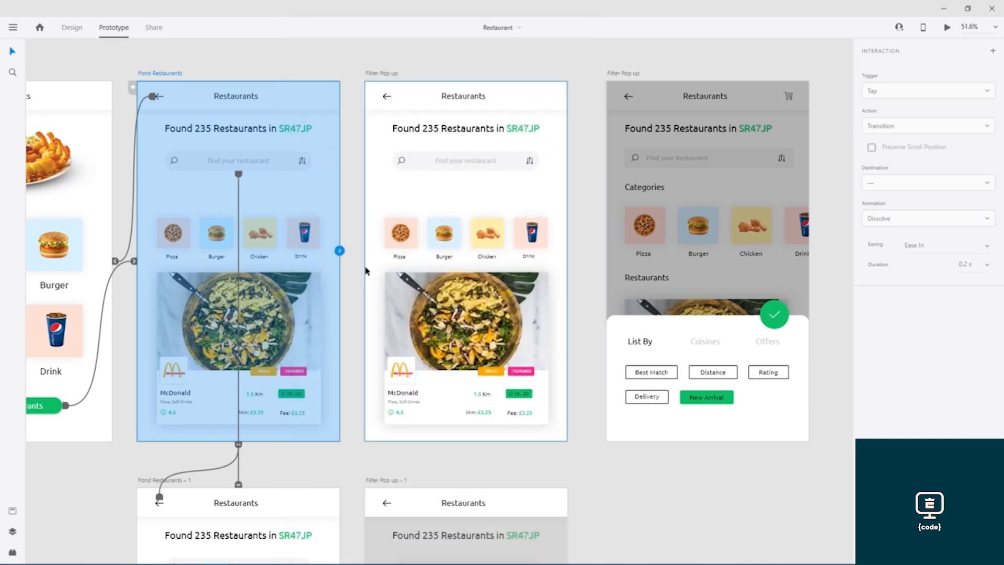
Check the Auto-Animate link from the back arrow on Filter Pop up – 1 to Filter Pop up
left_click_drag(348, 285, 343, 48)
left_click_drag(352, 209, 352, 146)
left_click(415, 269)
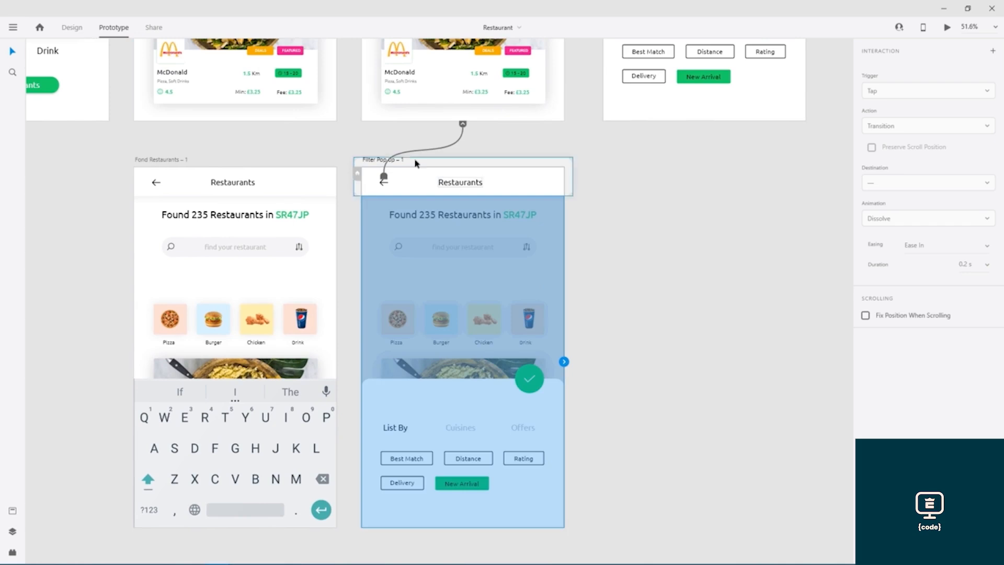
left_click(463, 130)
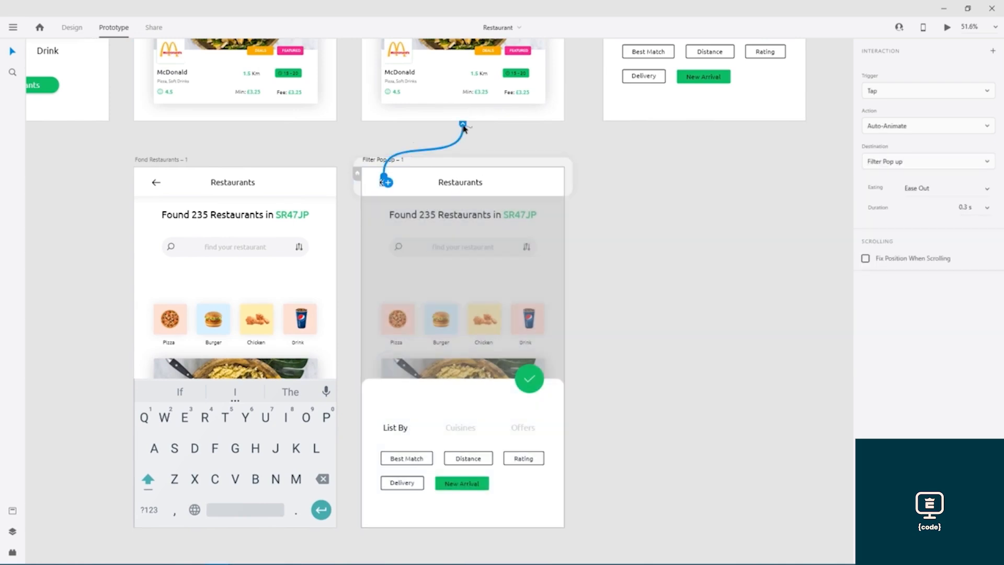
scroll(538, 146, "up", 6)
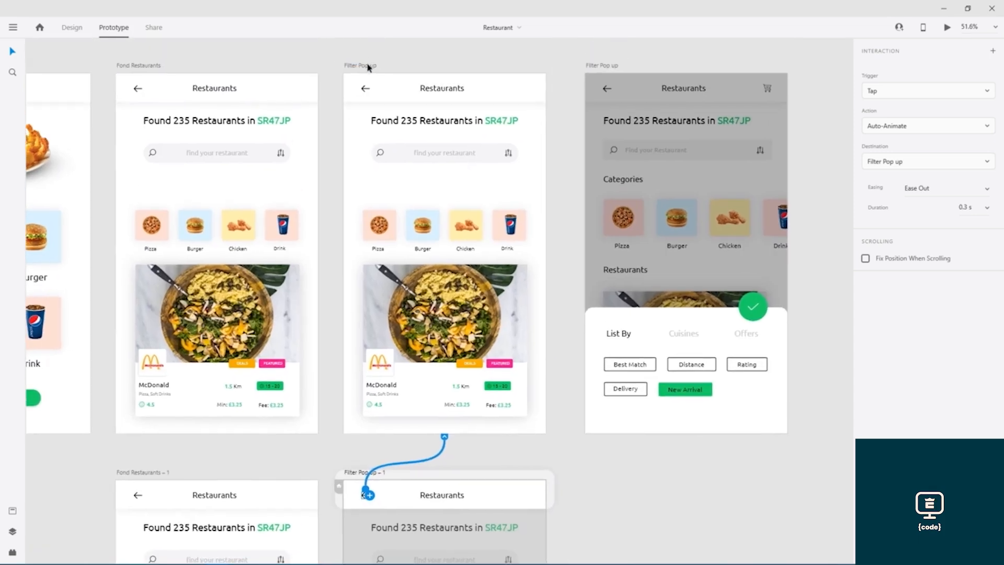
Preview the prototype from the linked Filter Pop up artboard and test opening the filter and going back twice
left_click(368, 67)
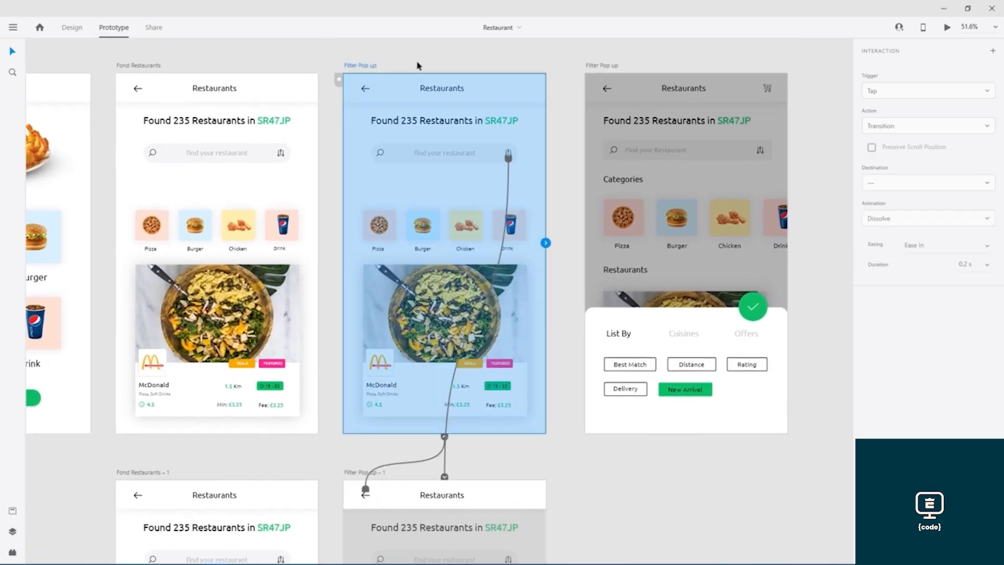
left_click(948, 28)
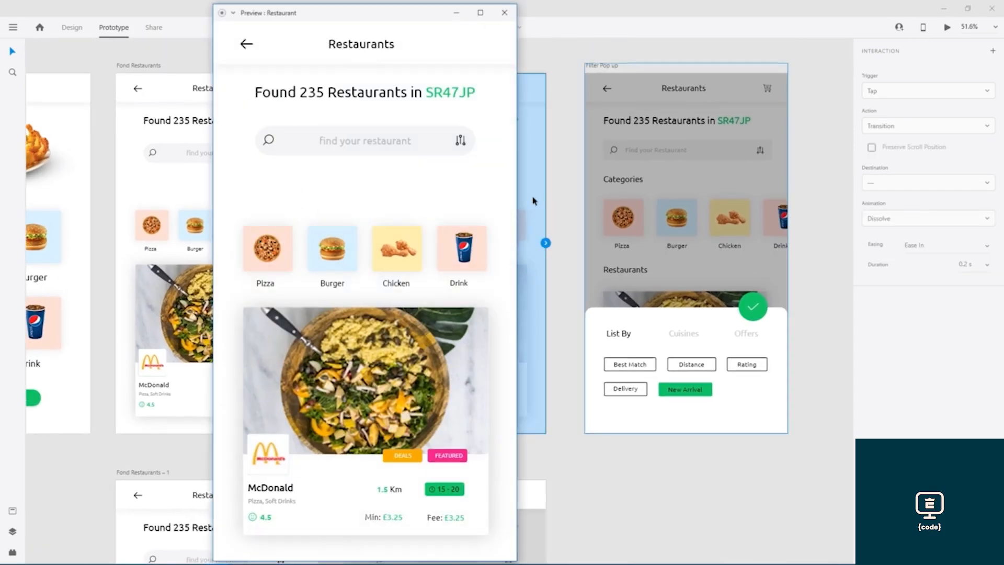
left_click(460, 141)
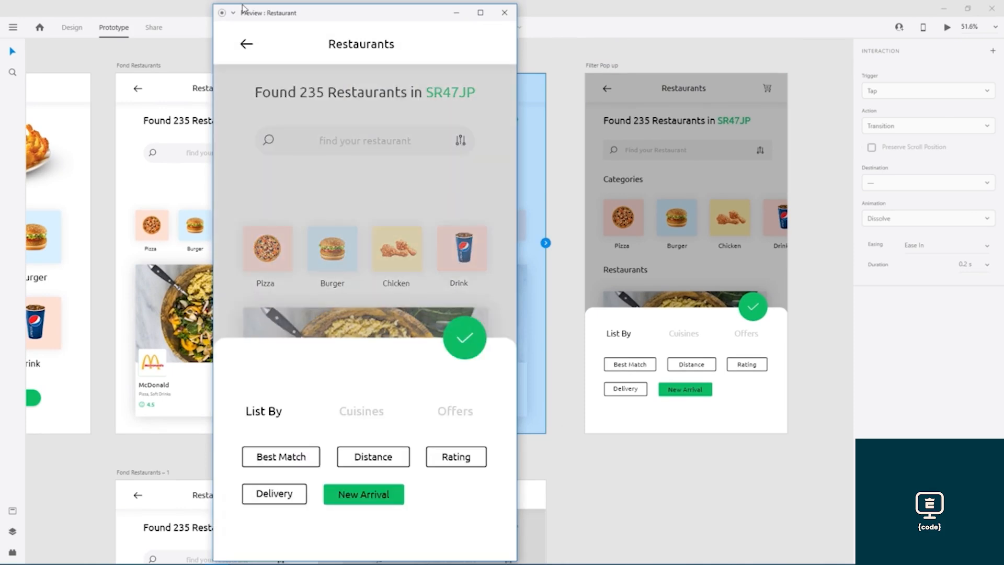
left_click(245, 46)
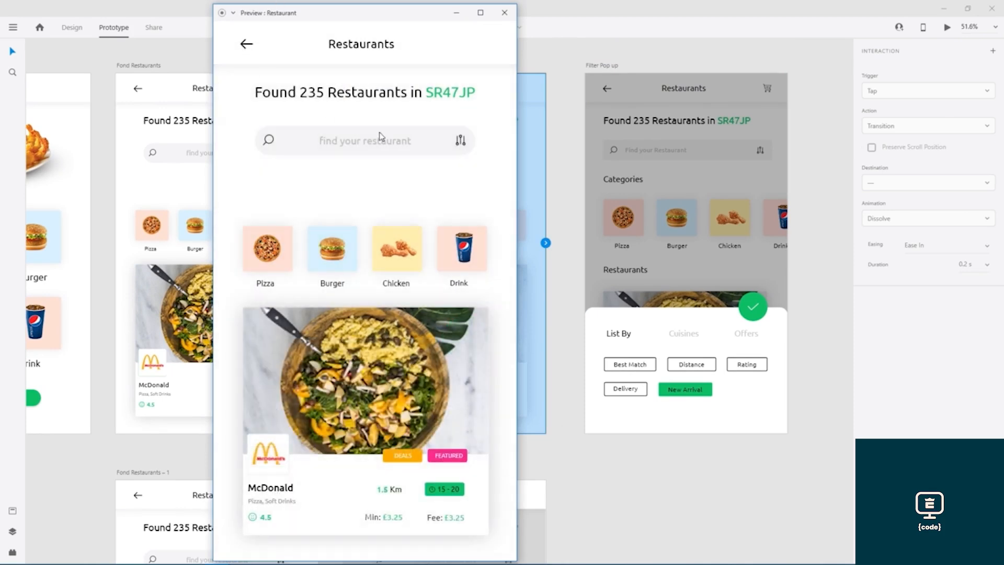
left_click(460, 141)
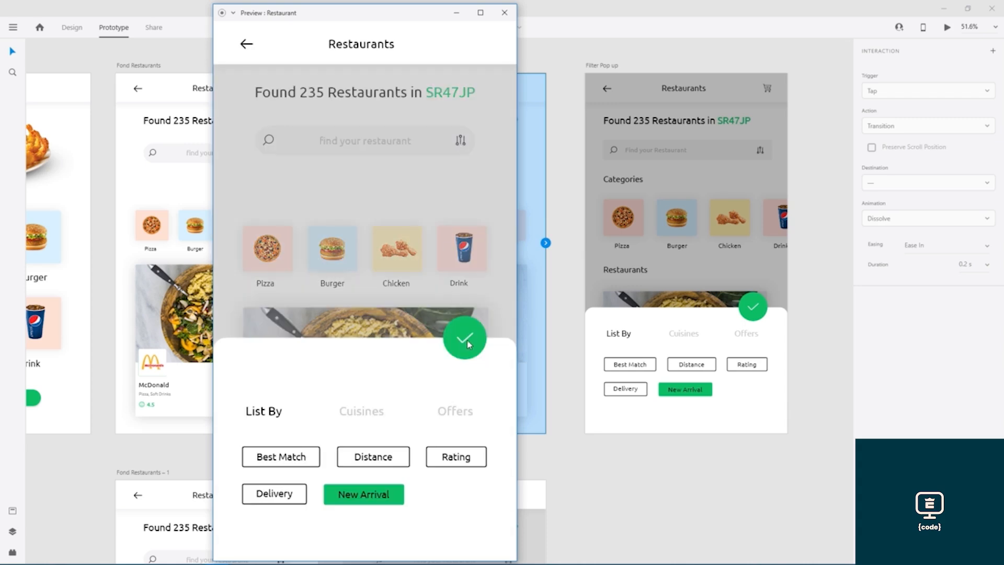
left_click(245, 46)
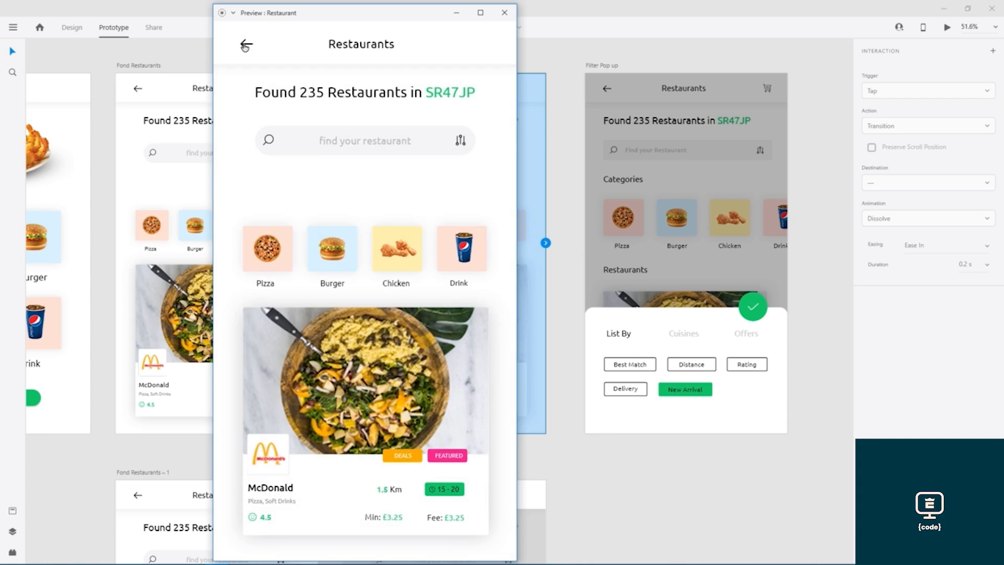
left_click(504, 15)
Copy the semi-transparent overlay rectangle from Filter Pop up – 1 onto the Fond Restaurants – 1 artboard below its header
scroll(568, 294, "down", 5)
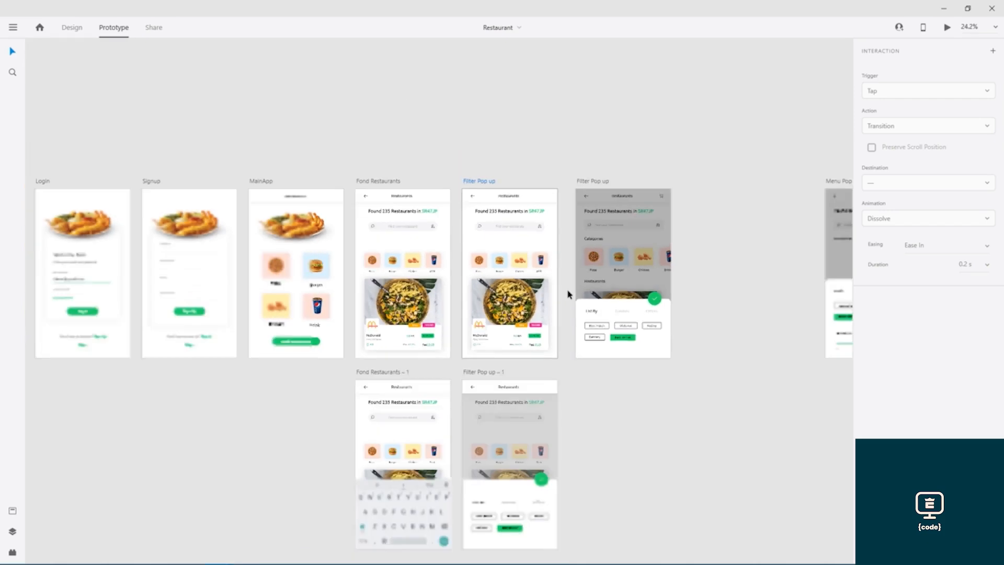
left_click_drag(612, 365, 588, 344)
scroll(555, 349, "up", 3)
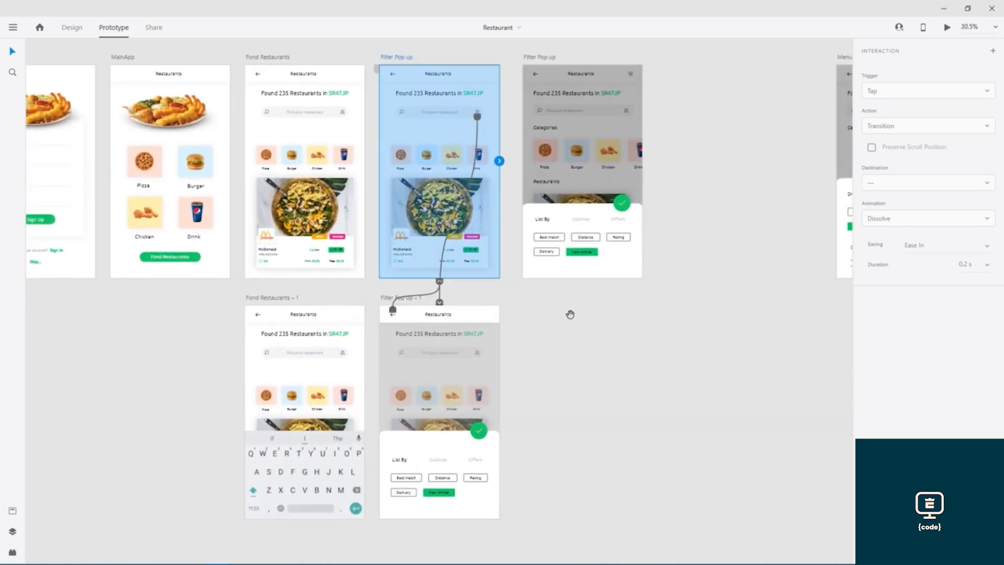
left_click(525, 329)
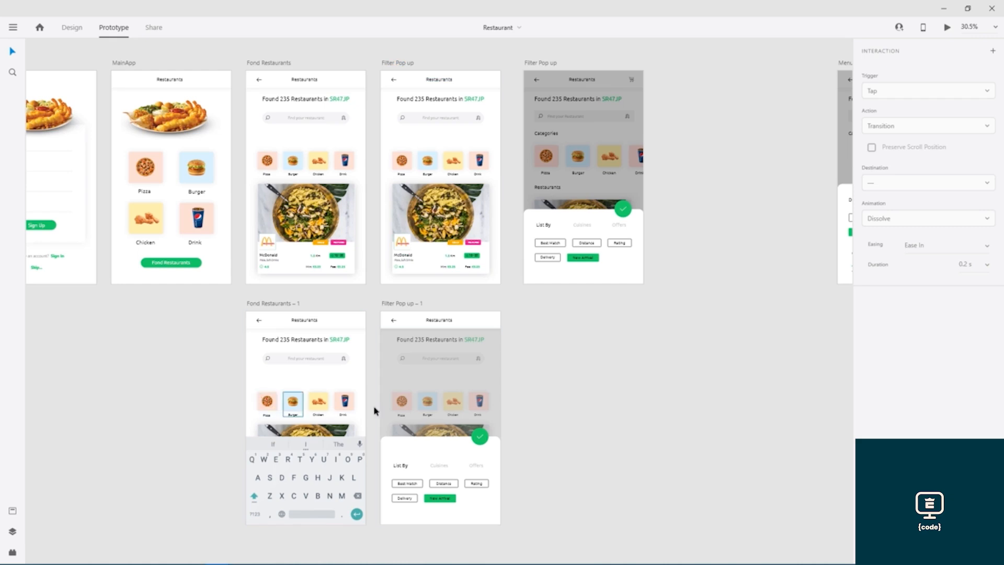
left_click(396, 383)
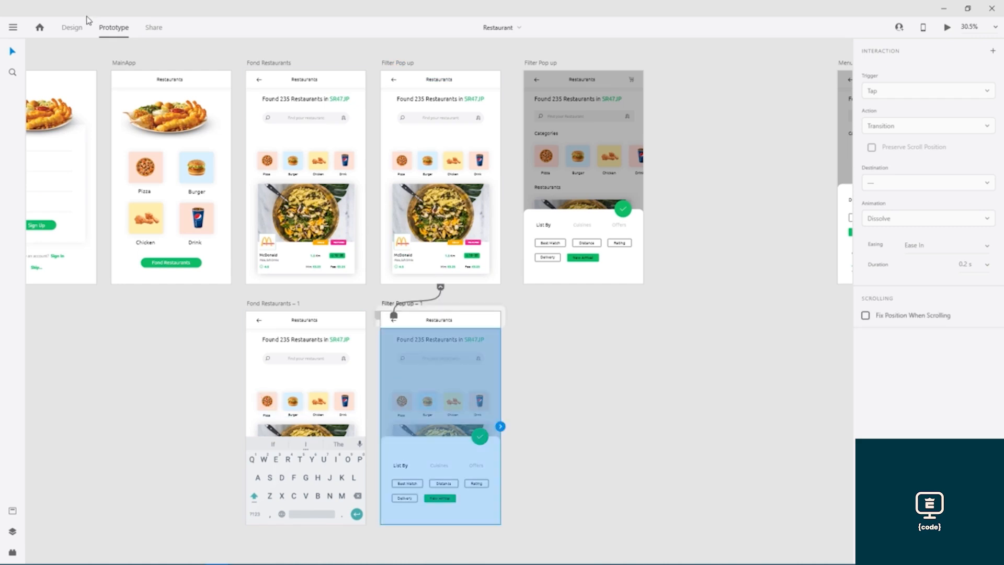
left_click(73, 28)
left_click_drag(391, 381, 258, 381)
left_click(132, 380)
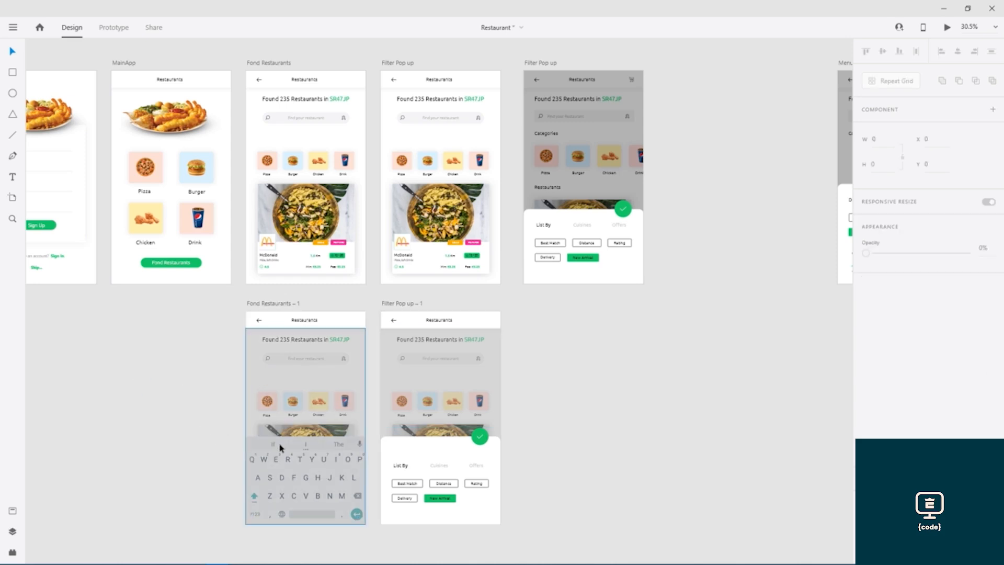
Cut the keyboard image from Fond Restaurants – 1 and align the overlay rectangle with the artboard below the header
left_click(295, 403)
left_click_drag(298, 396, 212, 396)
left_click(325, 467)
key("ctrl+x")
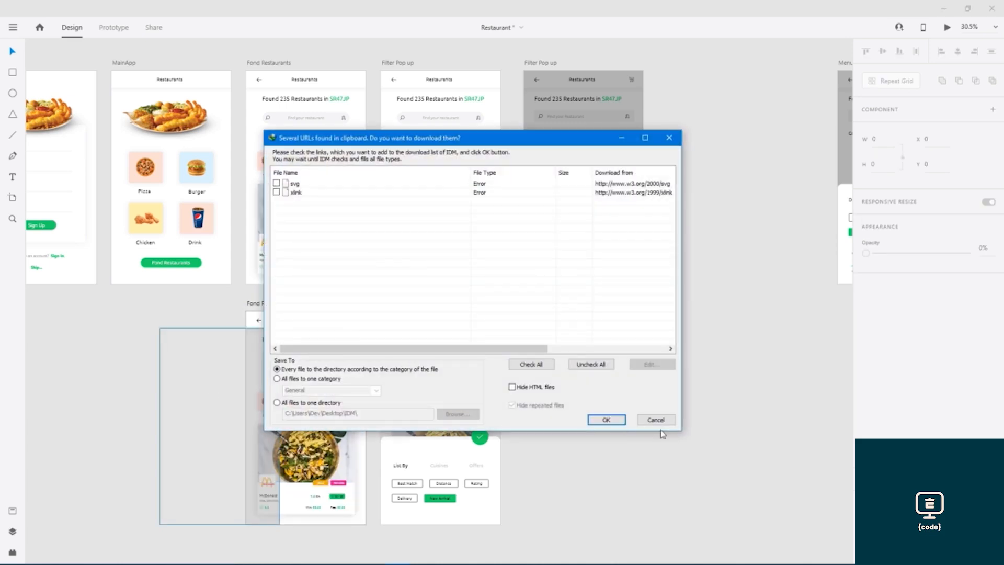
left_click(656, 419)
key("ctrl+v")
left_click_drag(260, 379, 341, 378)
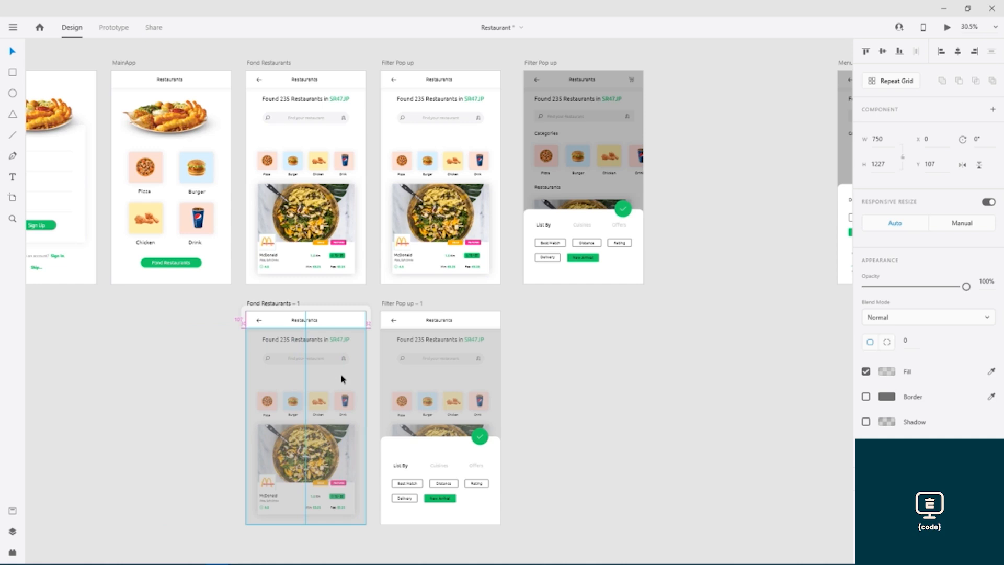
Paste the keyboard image above the overlay, place it at the bottom of Fond Restaurants – 1, and save the document
scroll(340, 378, "up", 5)
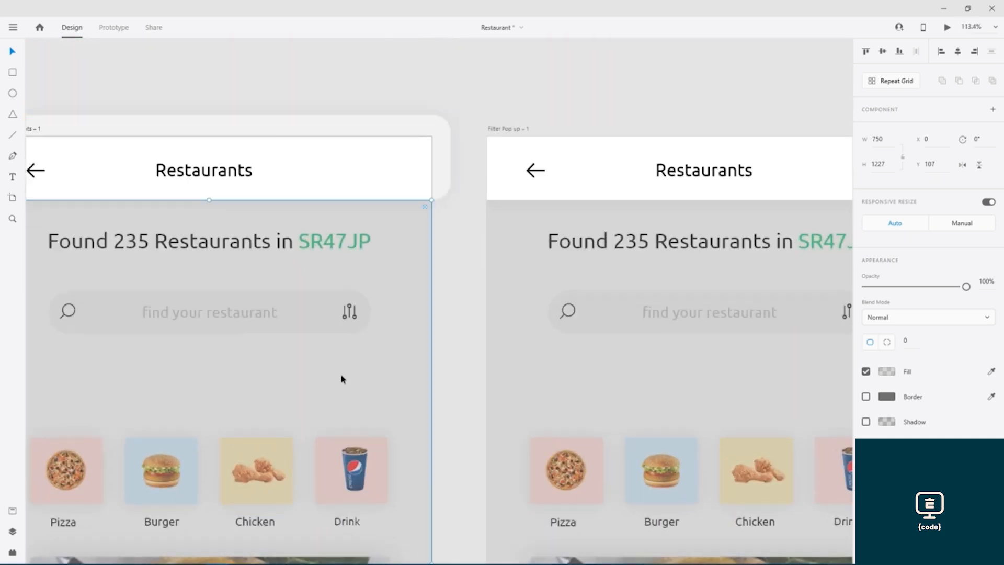
key("ctrl+v")
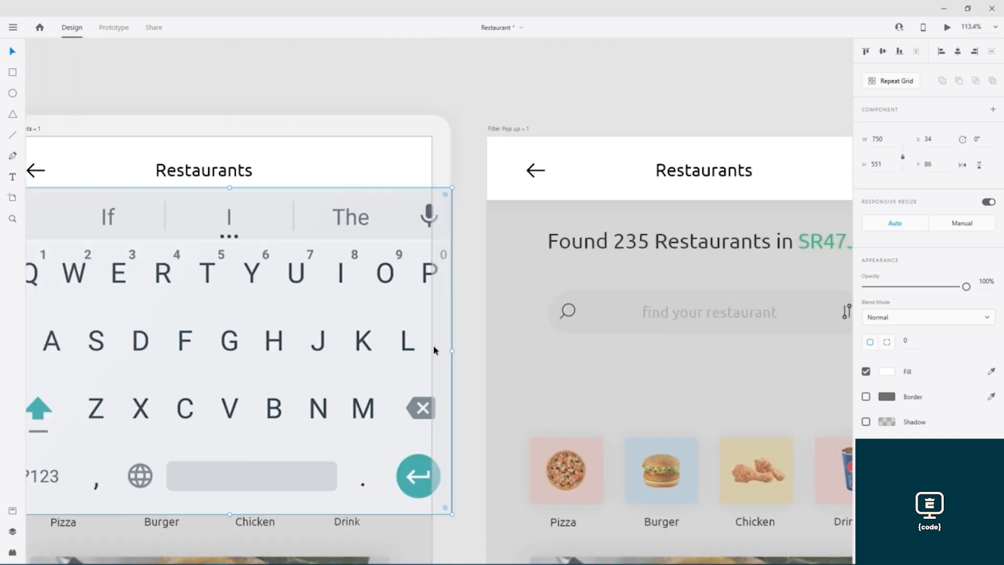
key("ctrl+0")
left_click_drag(391, 347, 386, 460)
left_click(250, 416)
key("ctrl+s")
Review the prototype links of Fond Restaurants and of the header on Fond Restaurants – 1
left_click(114, 29)
left_click(346, 42)
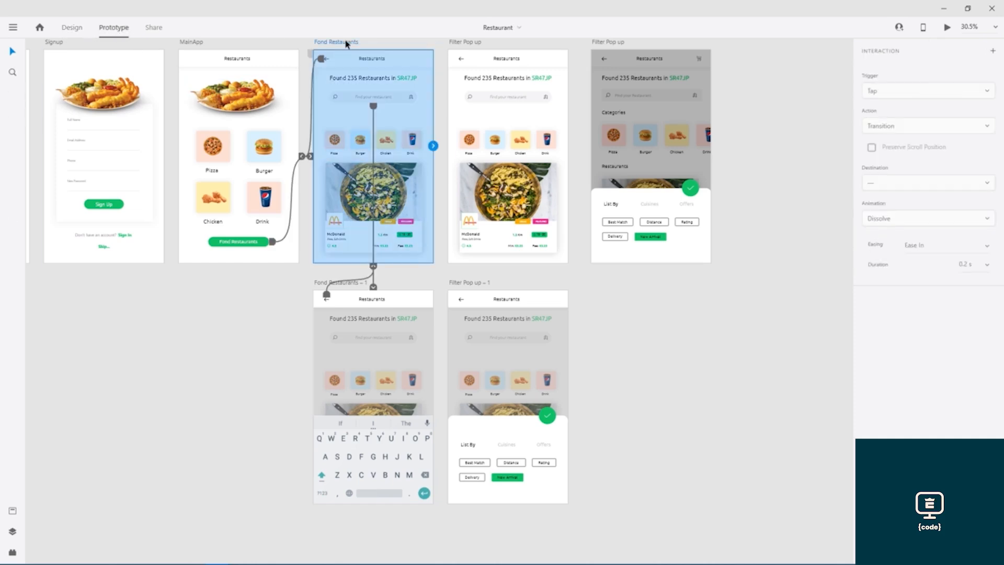
left_click(418, 281)
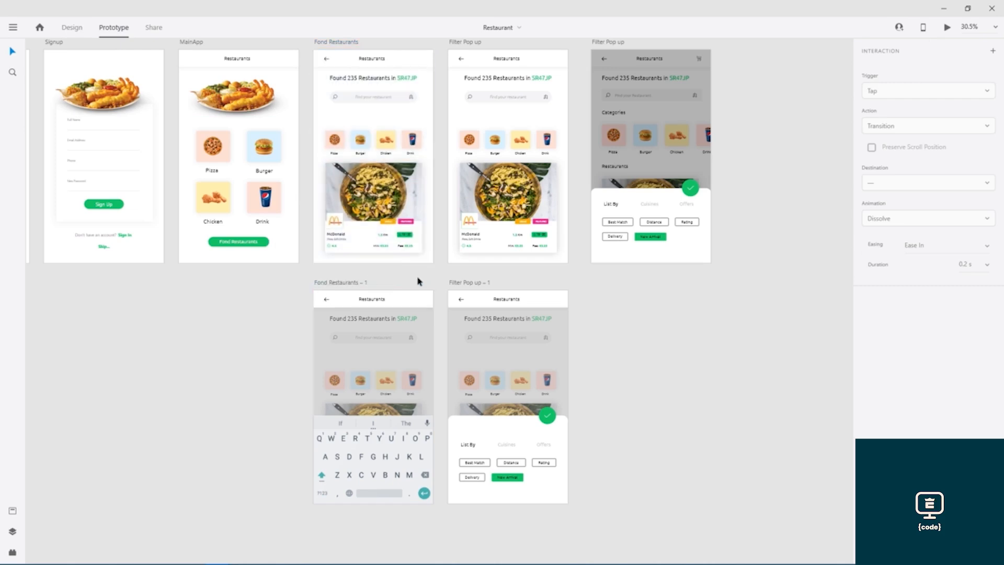
left_click(328, 301)
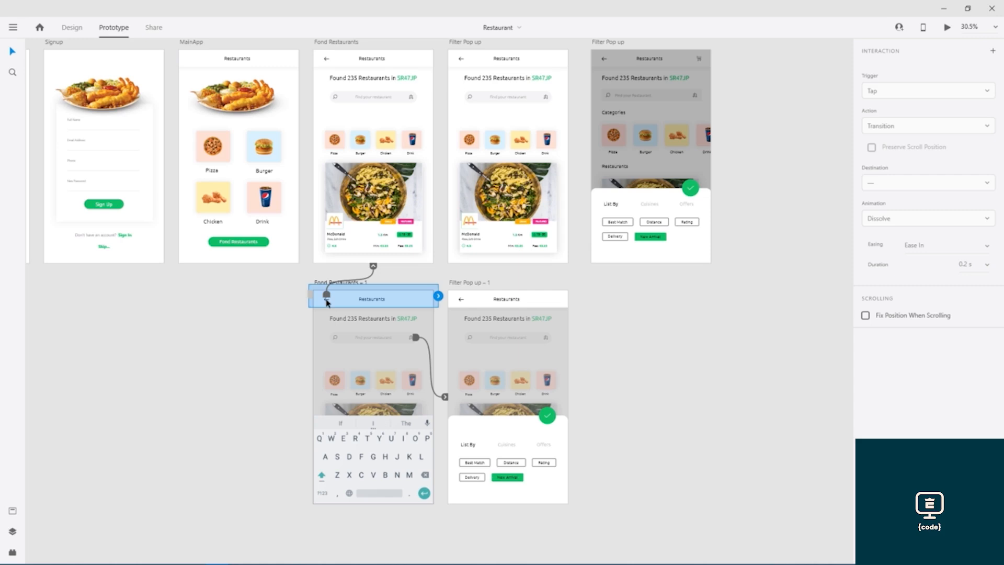
left_click(328, 43)
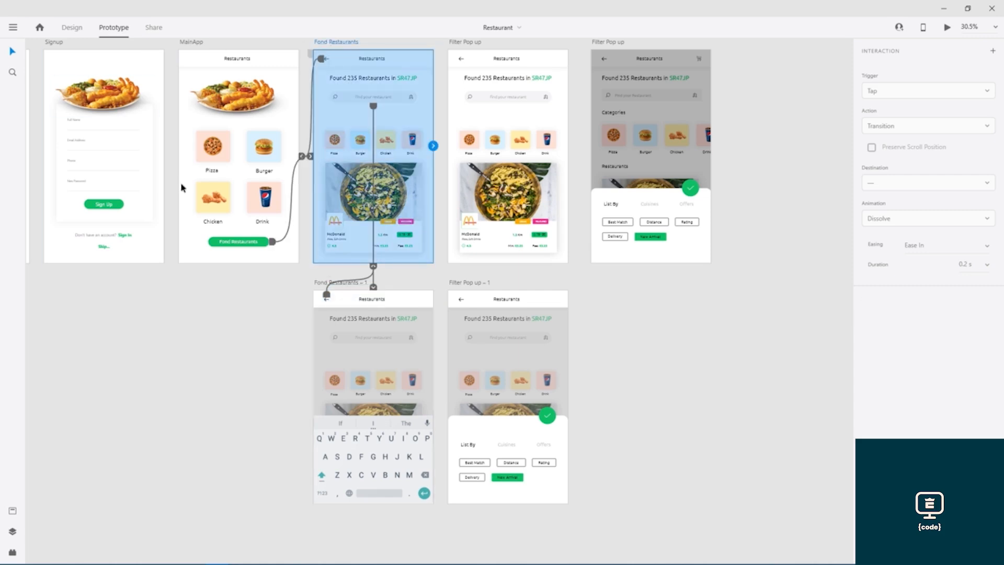
Preview the prototype from MainApp and test the Fond Restaurants button, search field, back arrow and filter icon
scroll(182, 187, "left", 5)
scroll(182, 187, "up", 2)
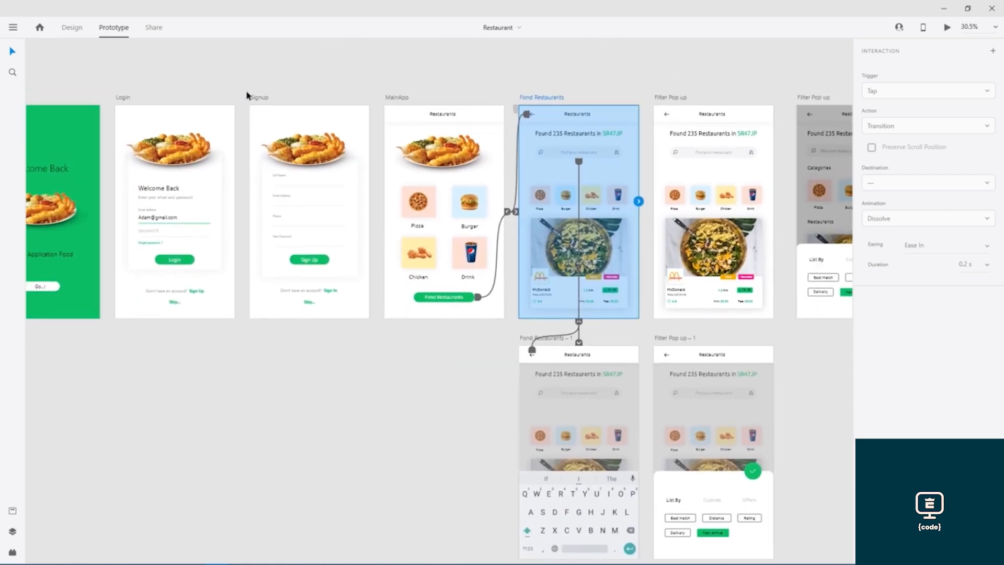
left_click(396, 99)
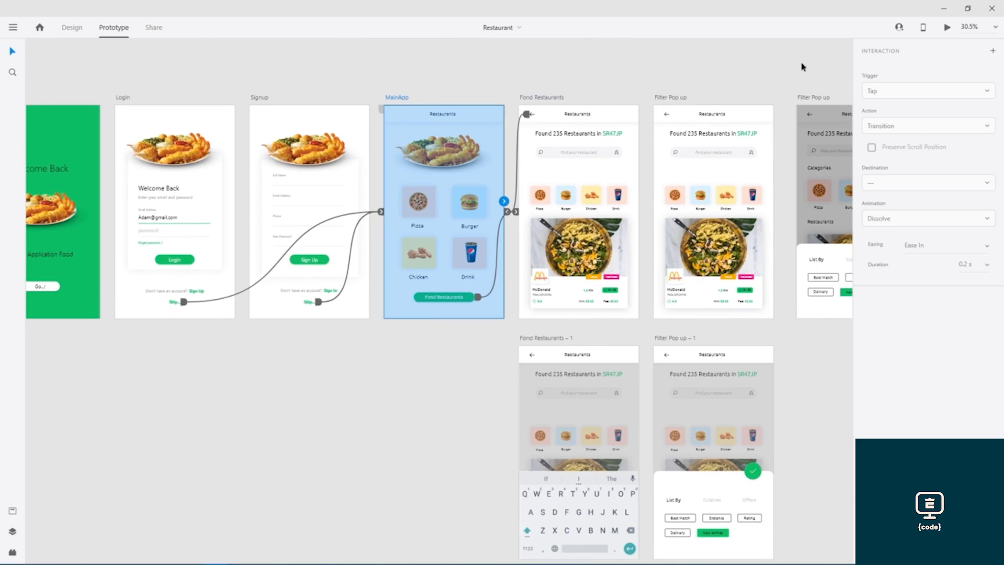
left_click(947, 29)
left_click_drag(369, 15, 496, 19)
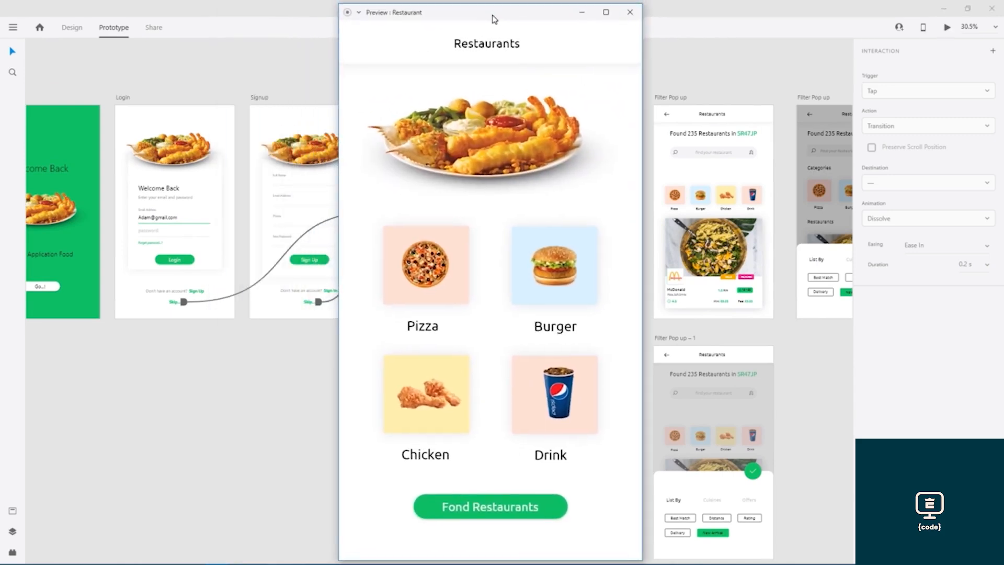
left_click(494, 511)
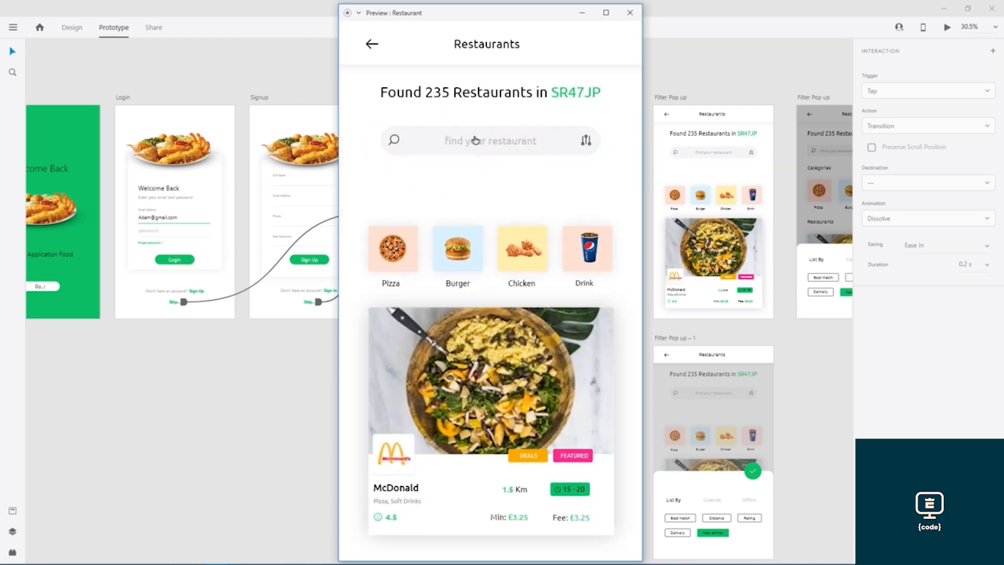
left_click(475, 140)
left_click(371, 47)
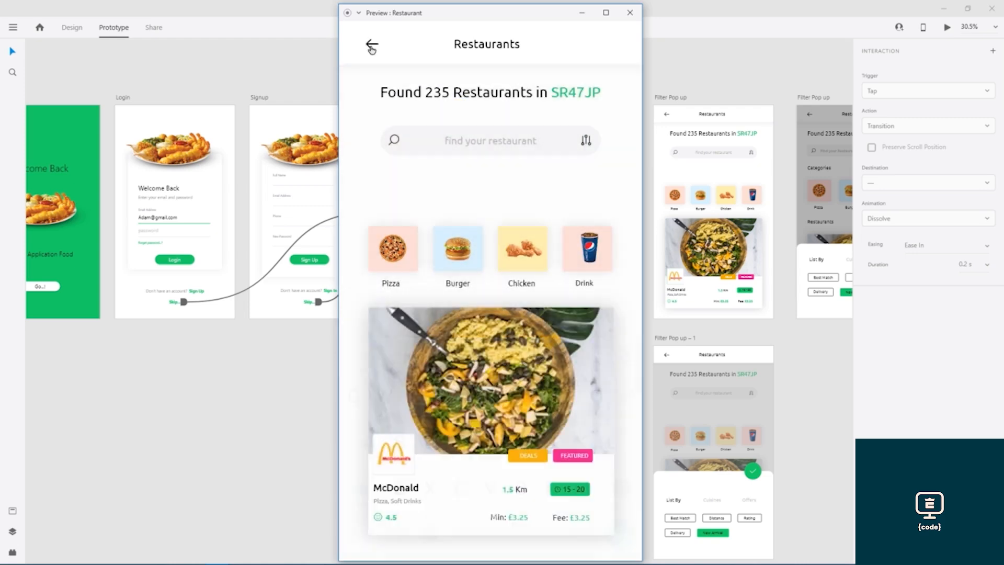
left_click(586, 141)
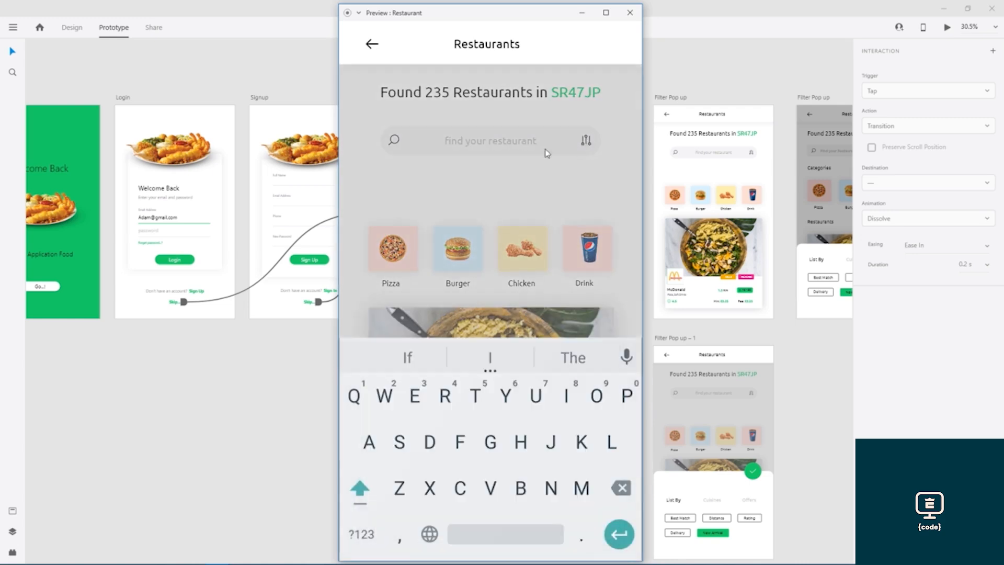
left_click(630, 13)
Check the interactions set on the filter icon and search field of the Fond Restaurants artboard
scroll(633, 167, "up", 3)
scroll(633, 167, "up", 4)
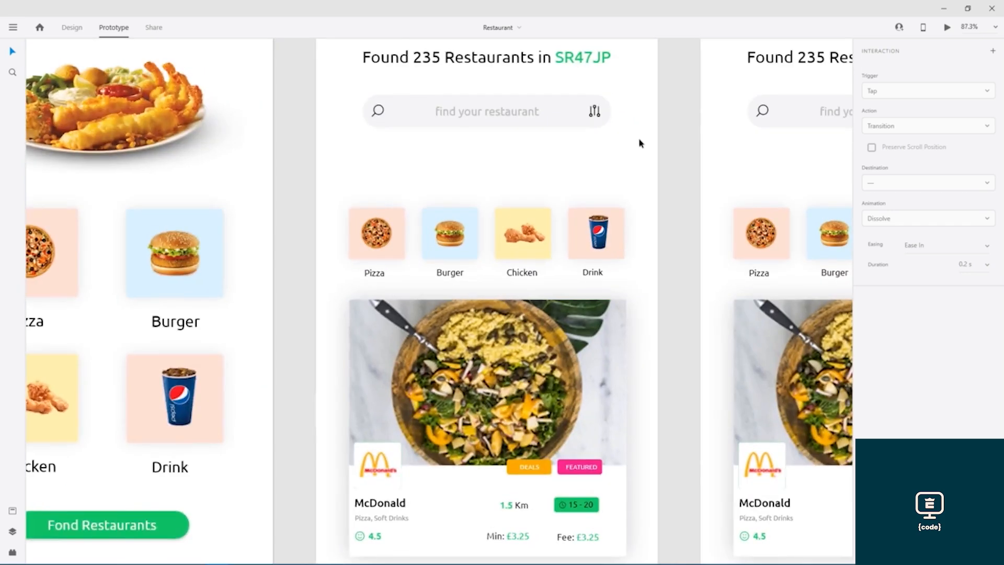
scroll(505, 158, "down", 5)
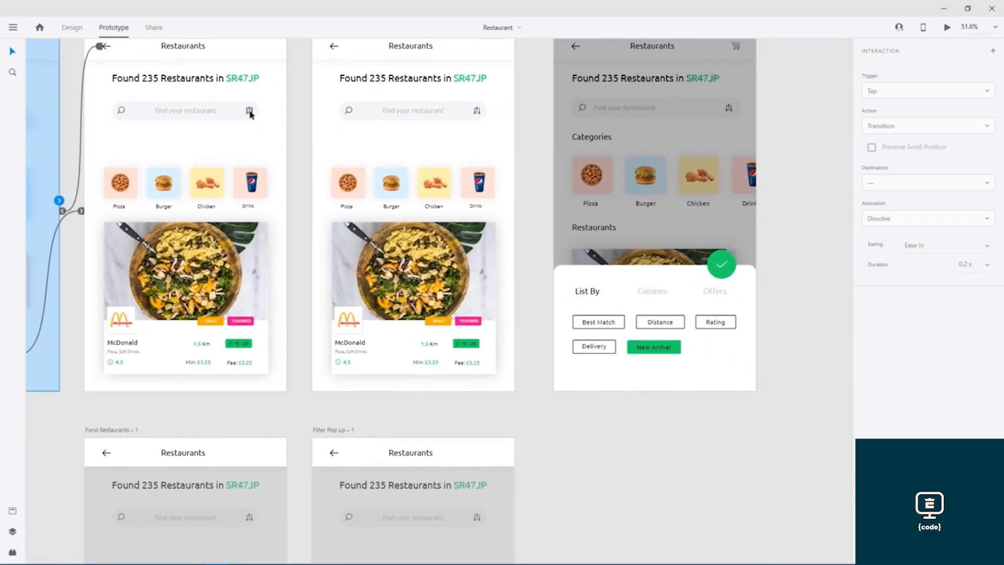
left_click(251, 113)
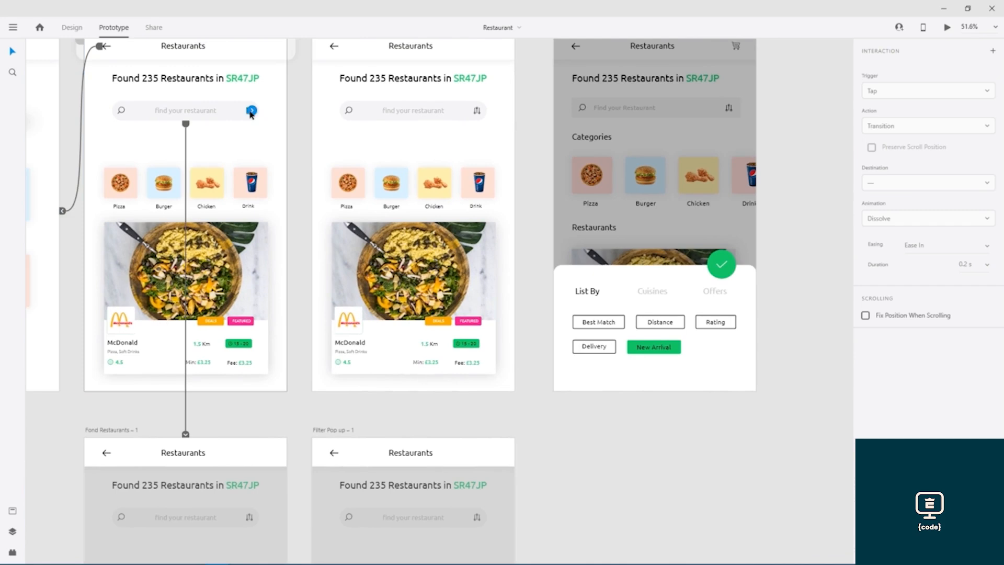
left_click(186, 126)
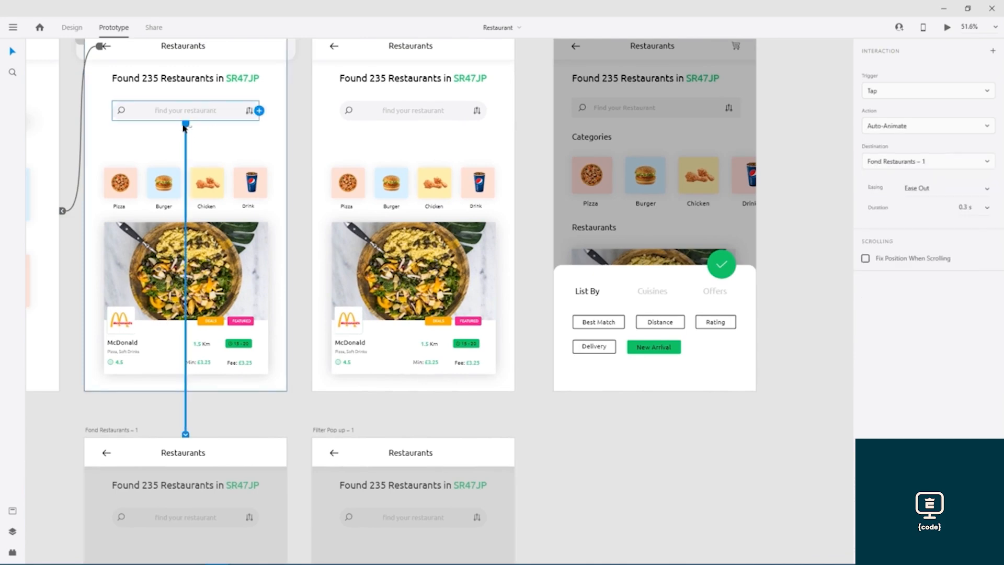
Try removing and rewiring the search field's link to Fond Restaurants – 1, and undo the change
key("Delete")
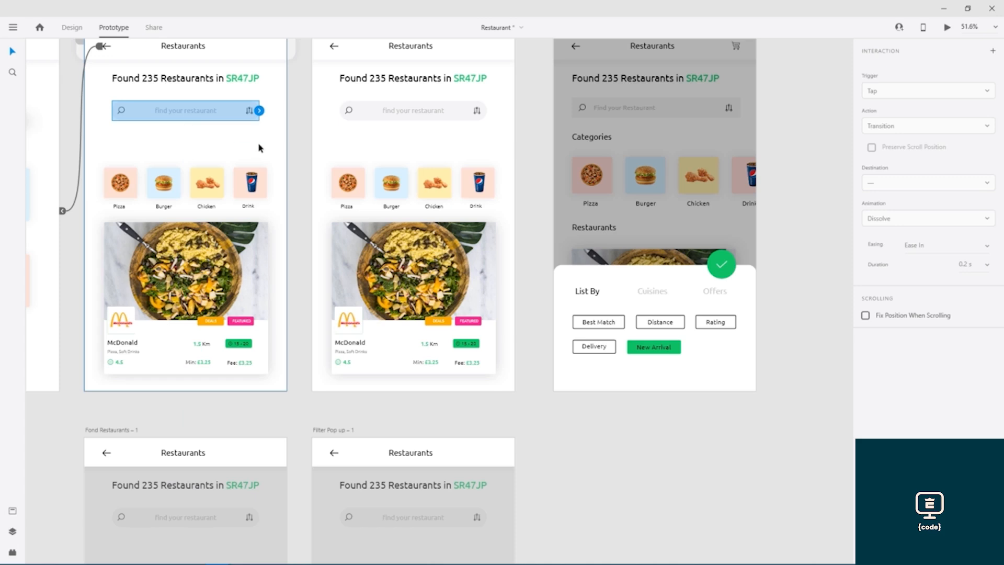
left_click_drag(259, 110, 309, 239)
key("ctrl+z")
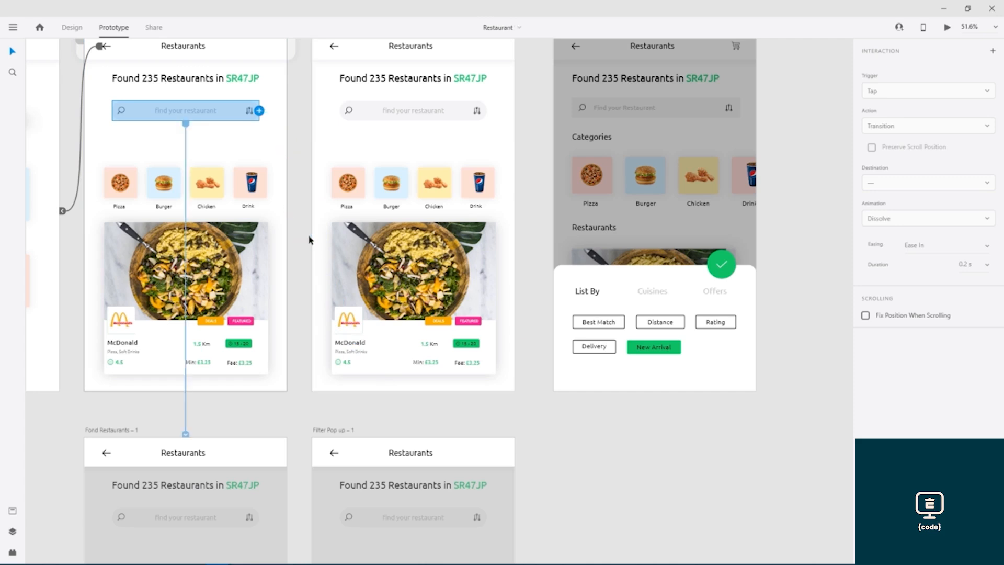
key("ctrl+y")
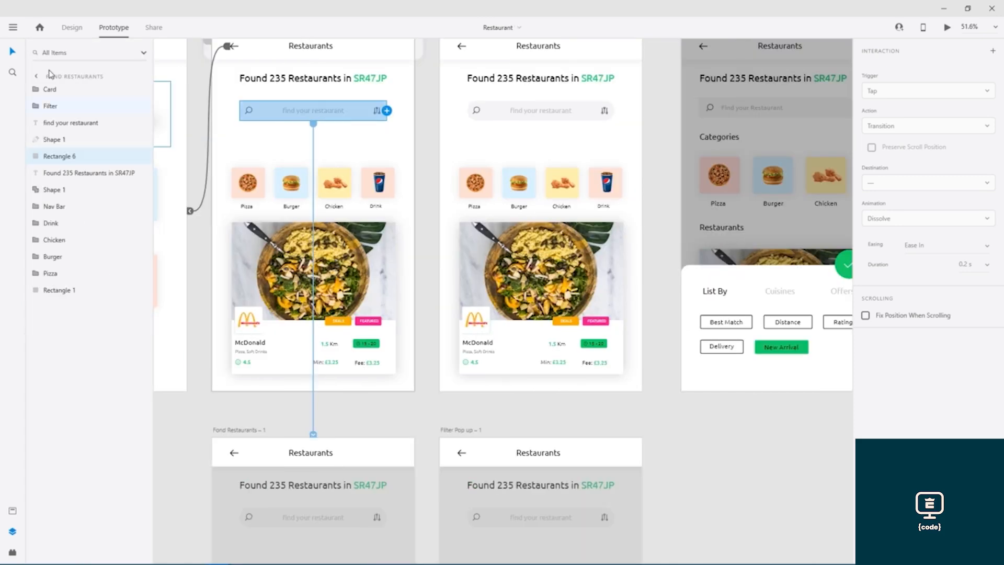
Remove the search field's link on Fond Restaurants and the filter icon's link on the white Filter Pop up artboard
left_click(11, 533)
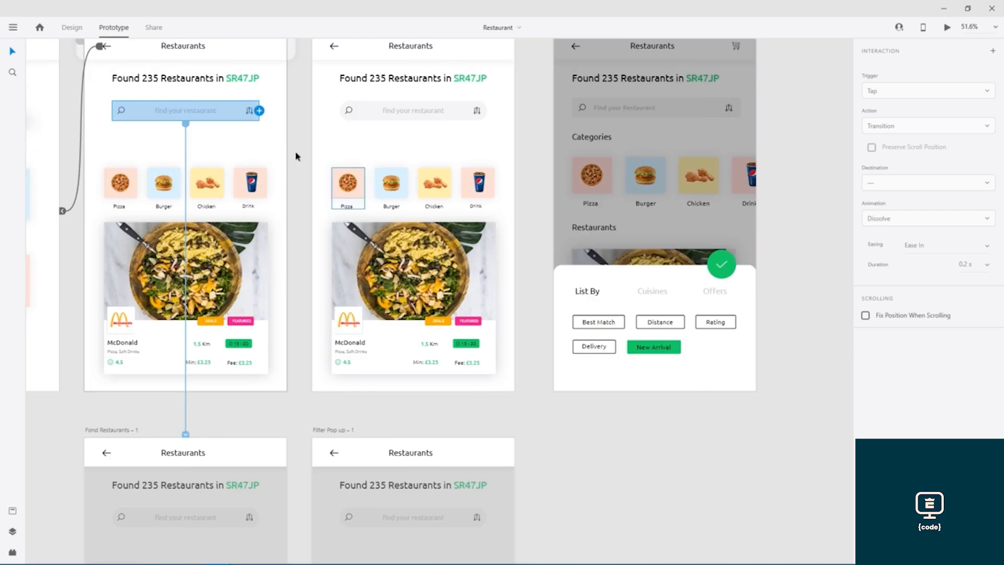
left_click(186, 126)
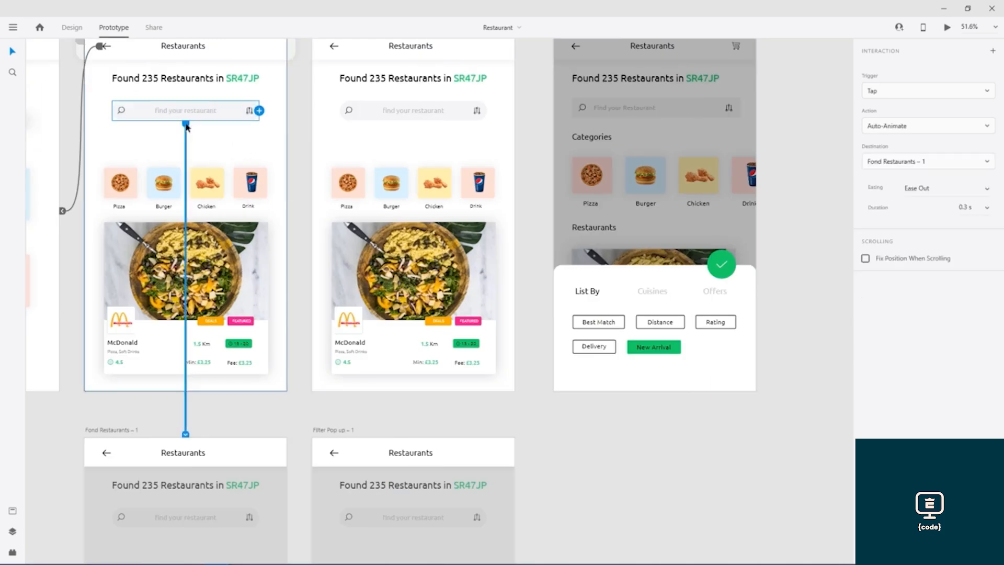
key("Delete")
left_click(445, 137)
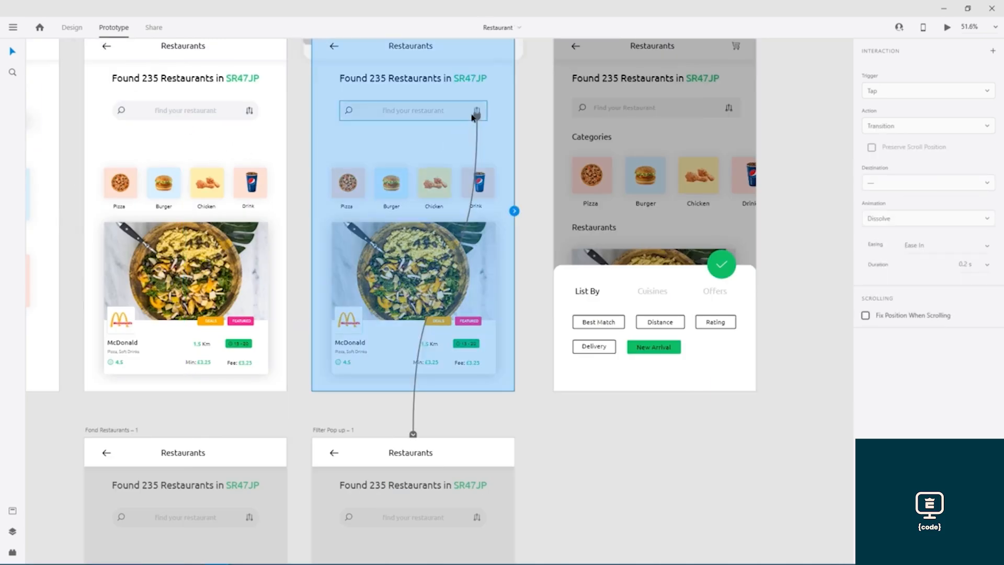
left_click(478, 115)
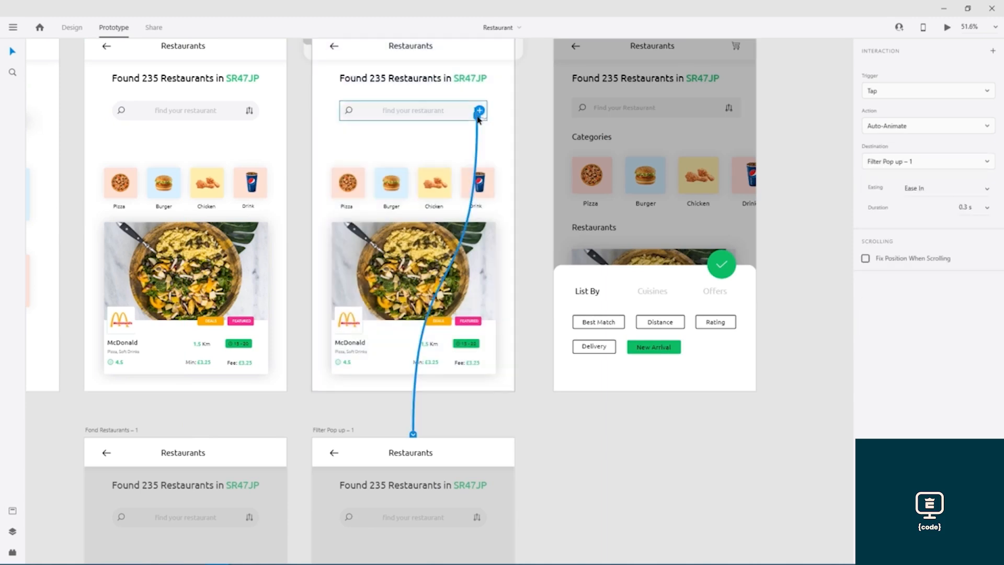
key("Delete")
Link the Fond Restaurants filter icon to Filter Pop up – 1, and that artboard's back arrow to Fond Restaurants
left_click_drag(297, 153, 326, 146)
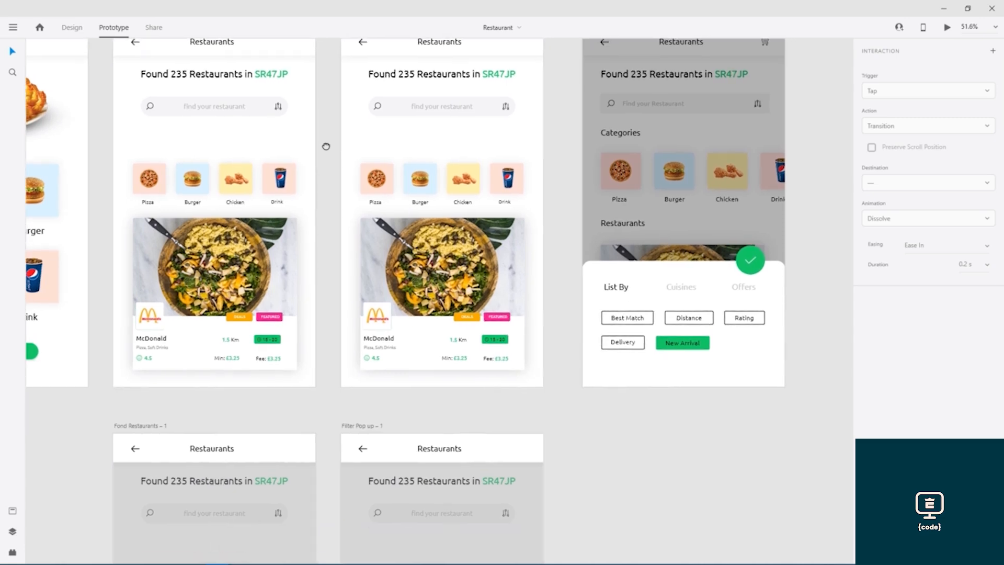
left_click(278, 108)
left_click_drag(282, 108, 463, 514)
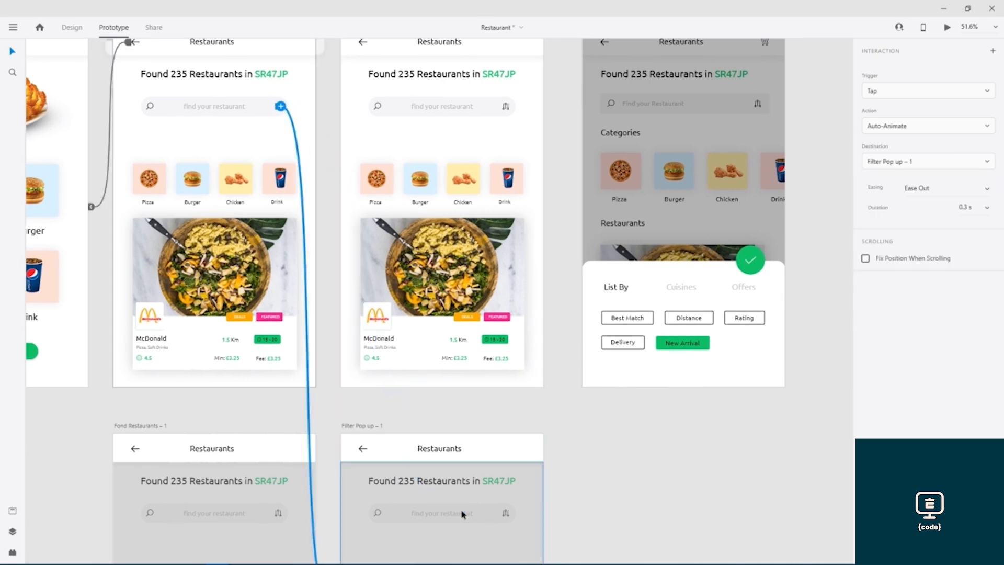
left_click(361, 451)
left_click_drag(366, 449, 265, 384)
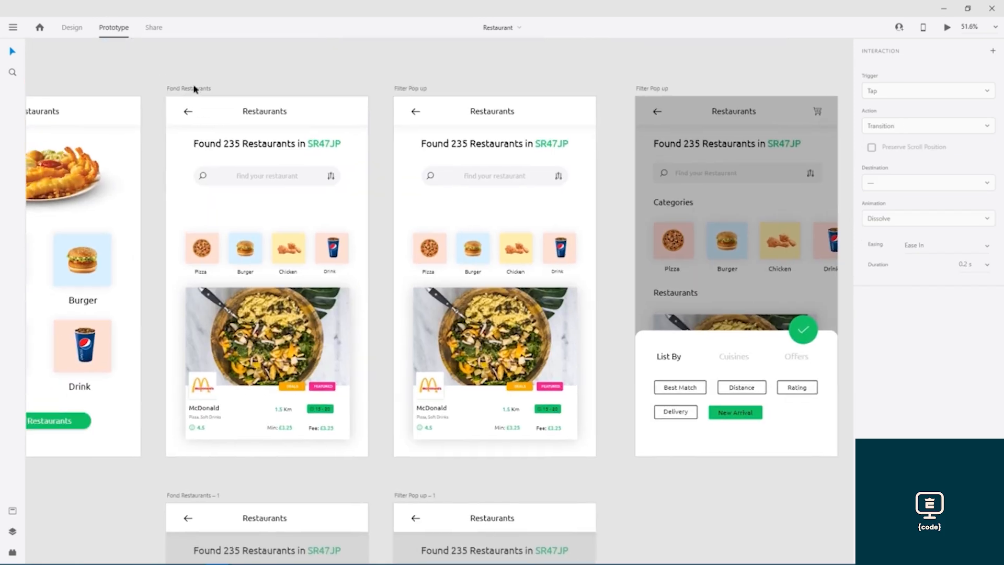
Preview the prototype from Fond Restaurants and test the filter icon and the pop-up's back arrow
left_click(195, 89)
left_click(947, 30)
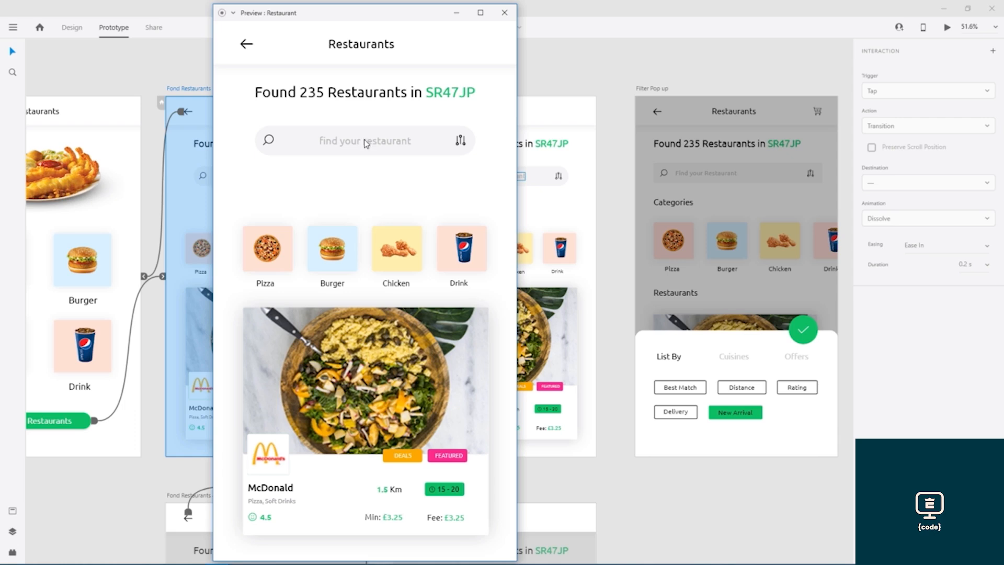
left_click(460, 141)
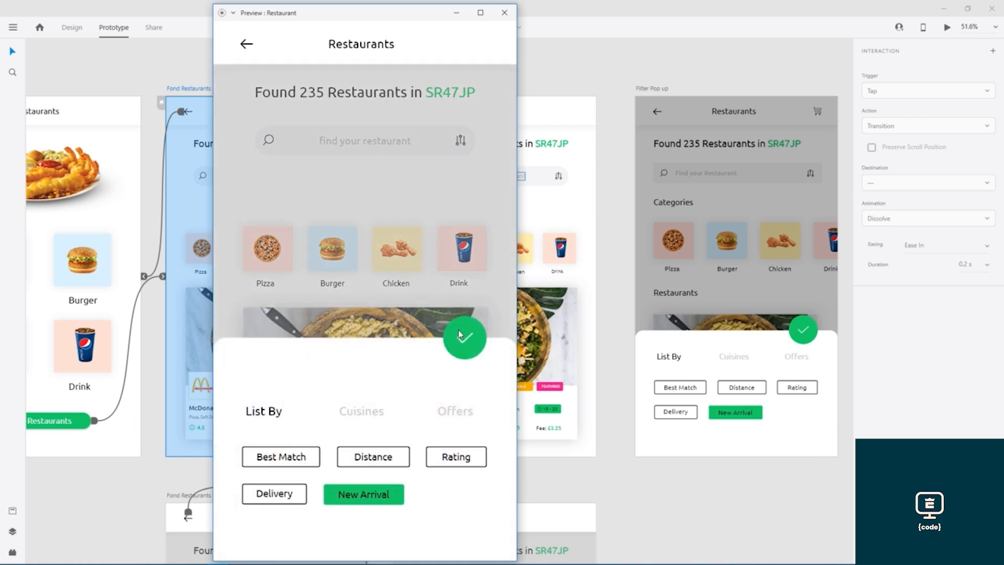
left_click(245, 48)
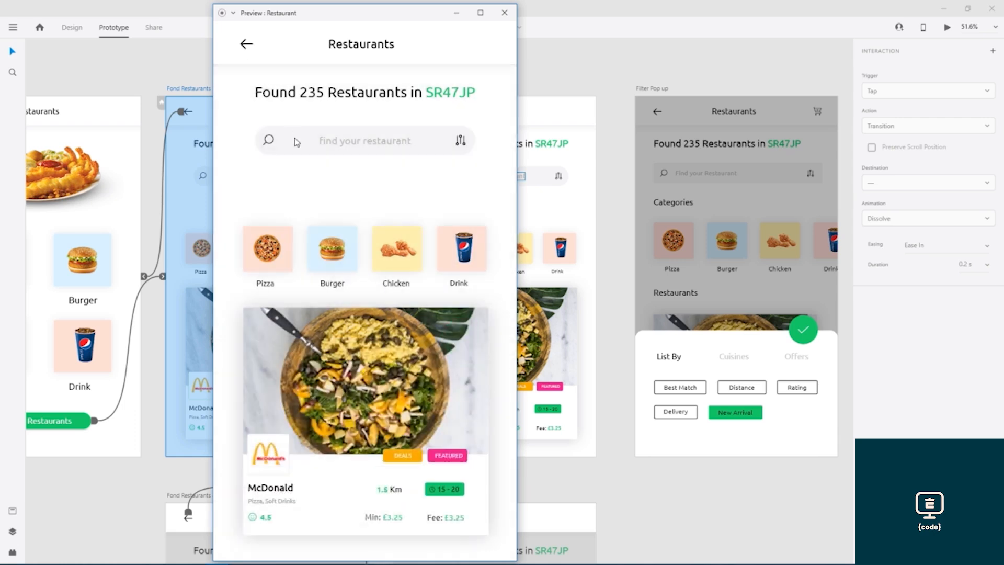
left_click(504, 13)
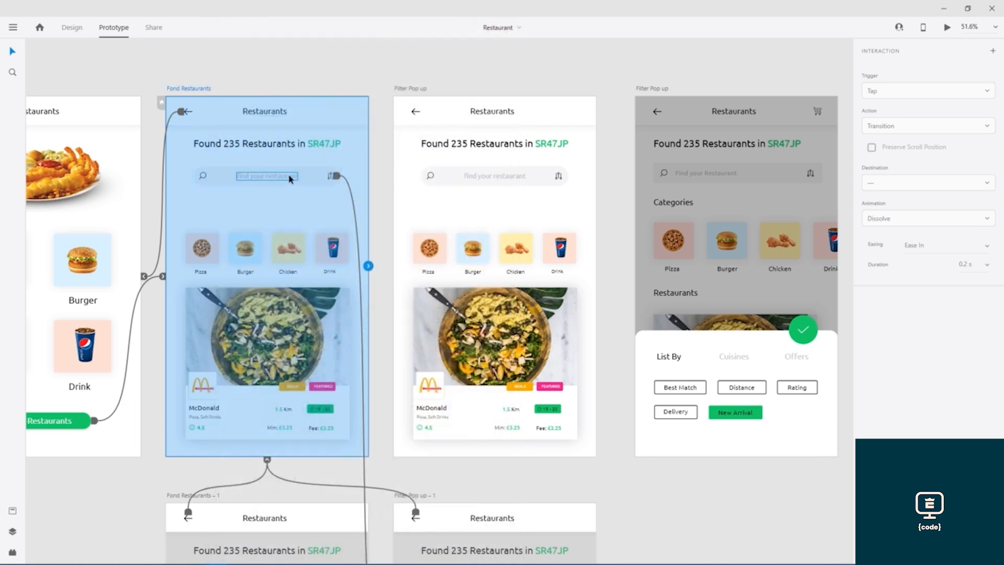
Link the placeholder text in the Fond Restaurants search field to Fond Restaurants – 1 and check that artboard's back arrow link
left_click(302, 179)
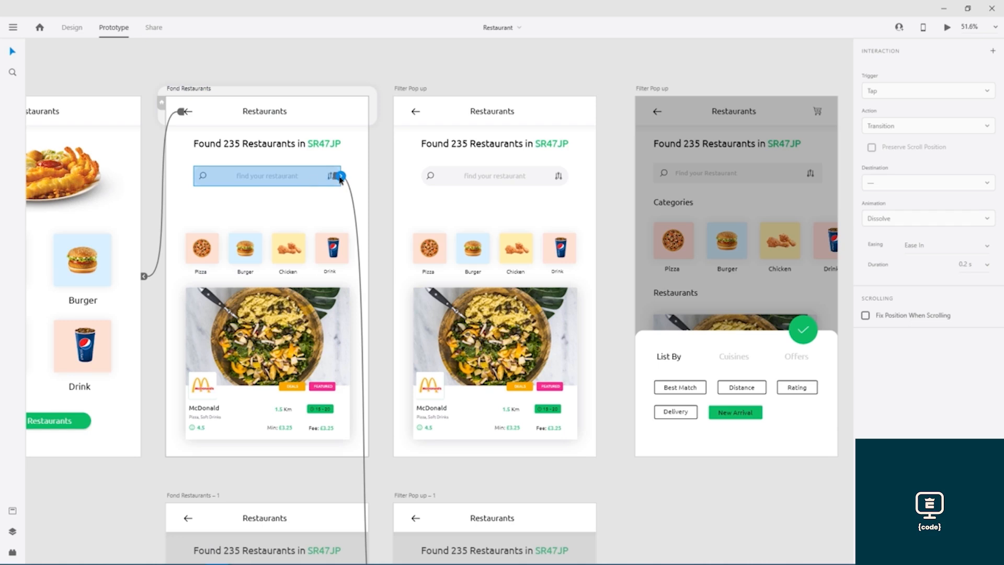
double_click(258, 180)
left_click_drag(299, 177, 255, 518)
left_click(188, 521)
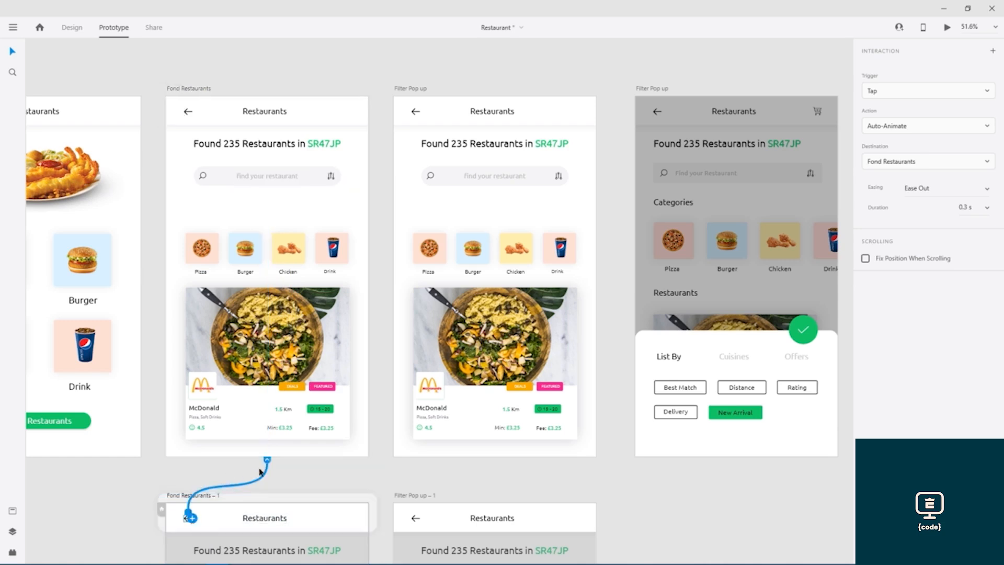
Preview from Fond Restaurants and test the search field, the filter icon and the back arrow on both overlay screens
left_click(189, 90)
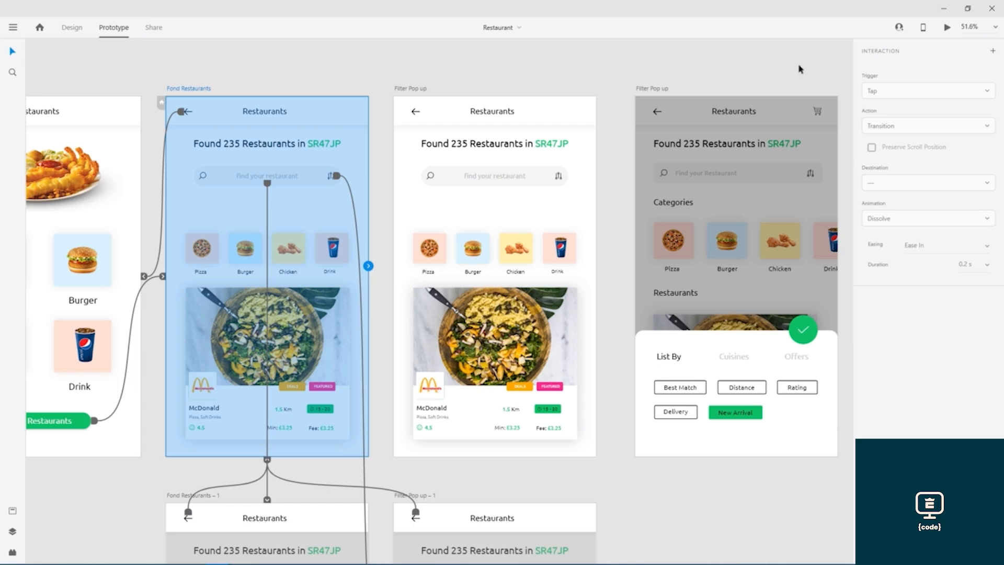
left_click(947, 28)
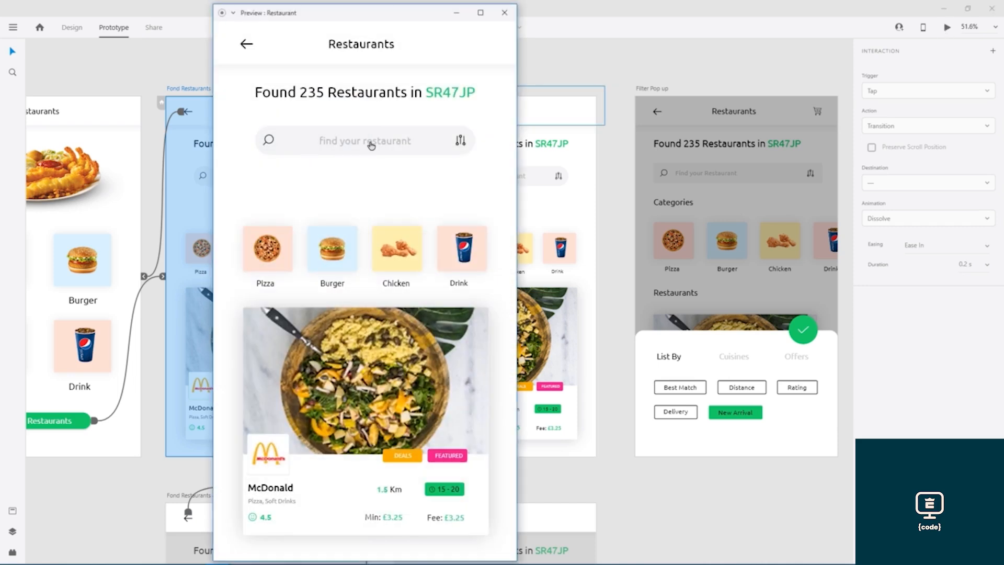
left_click(371, 145)
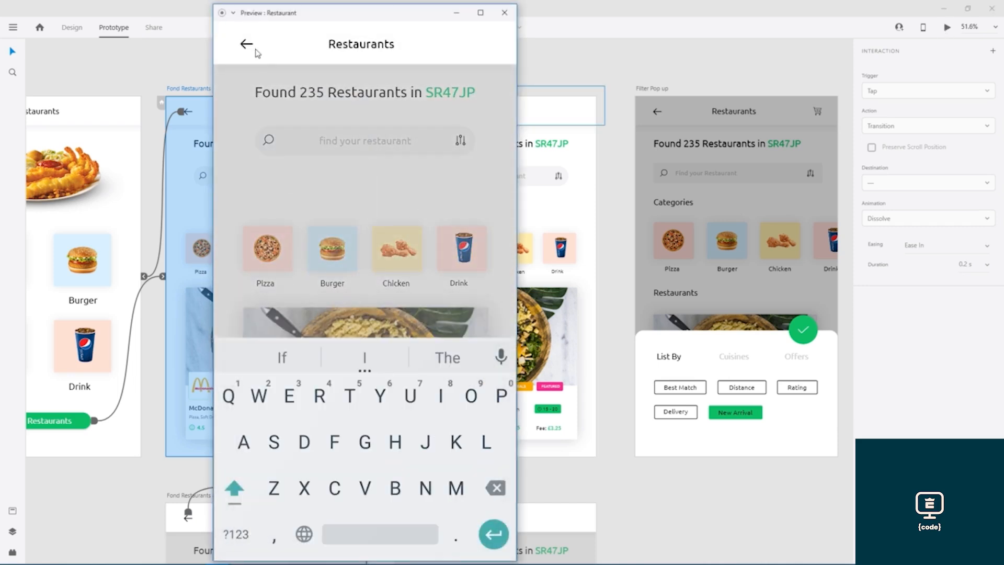
left_click(255, 50)
left_click(461, 140)
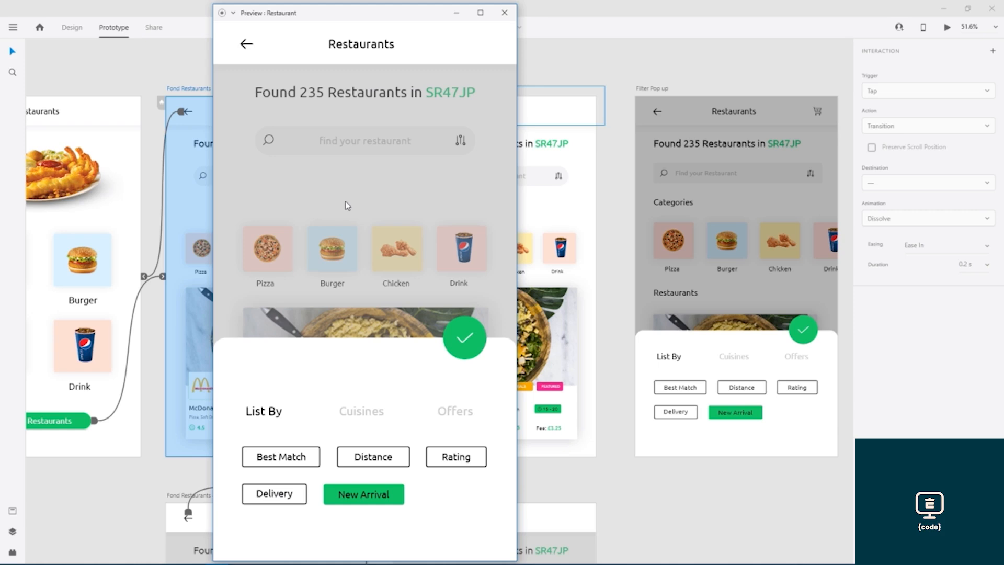
left_click(243, 46)
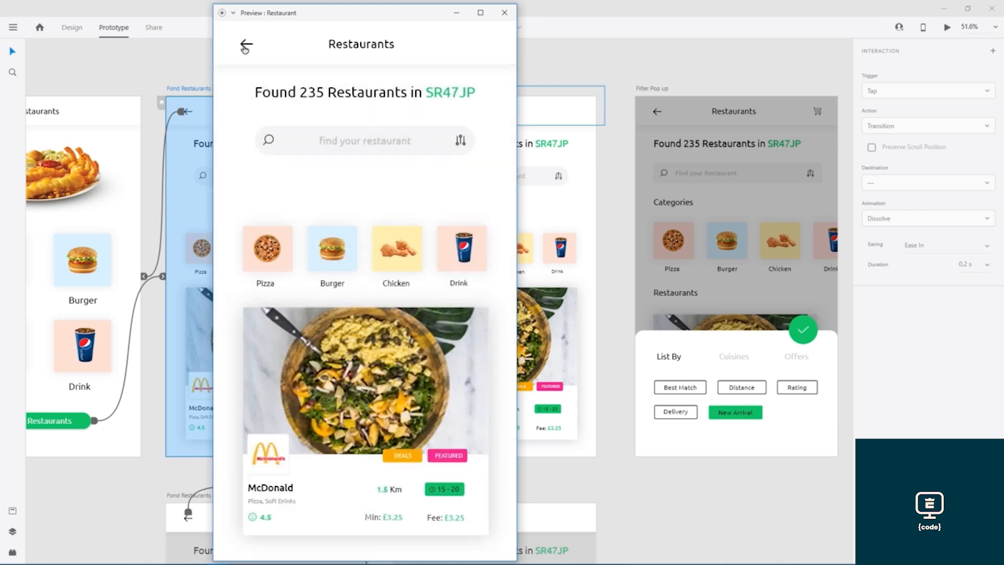
left_click(505, 13)
Look over all artboards from Splash through Search Screen tags and return to the restaurant and filter screens
scroll(594, 213, "down", 3)
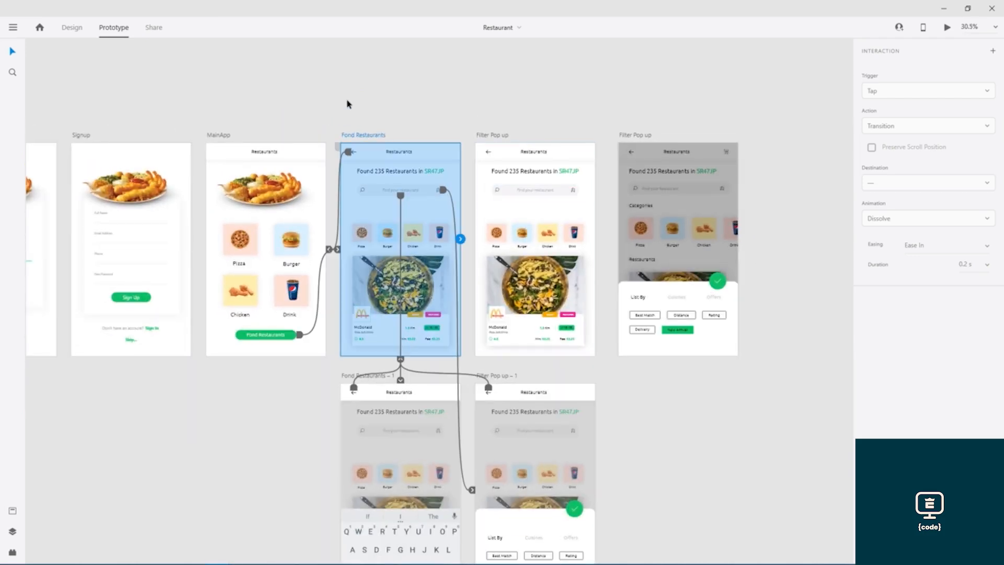
left_click(357, 116)
left_click_drag(404, 123, 407, 122)
left_click_drag(624, 107, 609, 44)
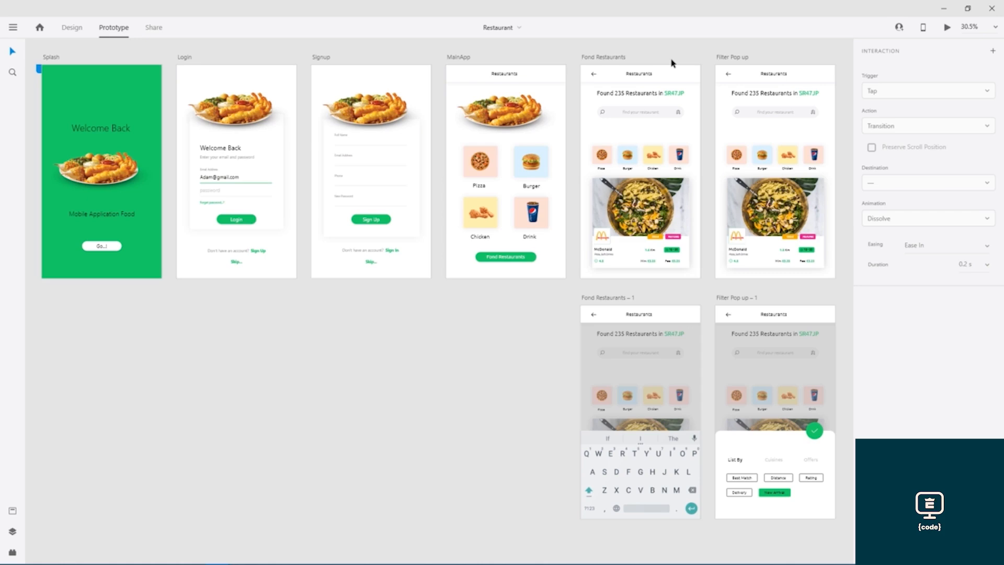
left_click_drag(671, 59, 298, 63)
left_click_drag(720, 106, 318, 137)
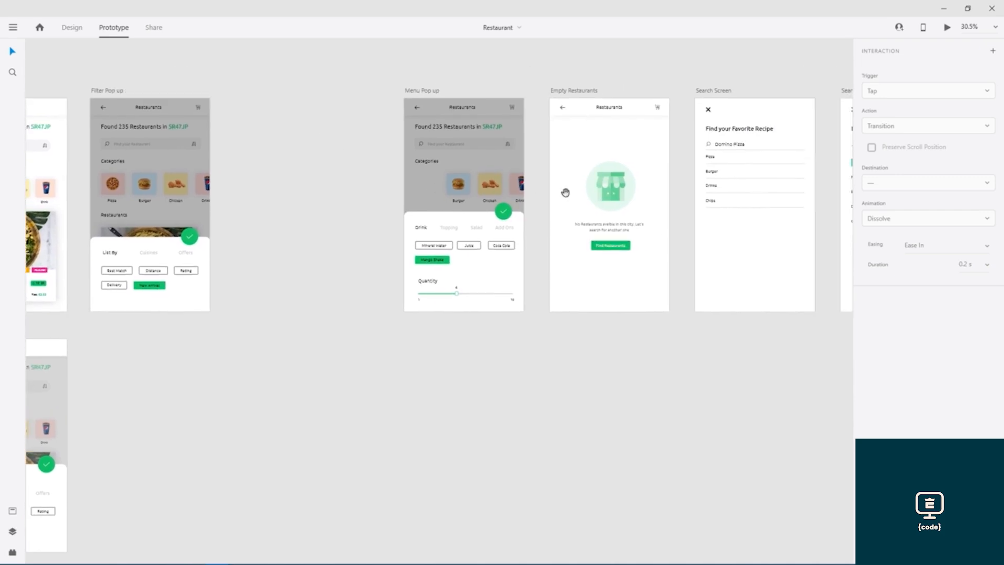
left_click_drag(540, 158, 359, 183)
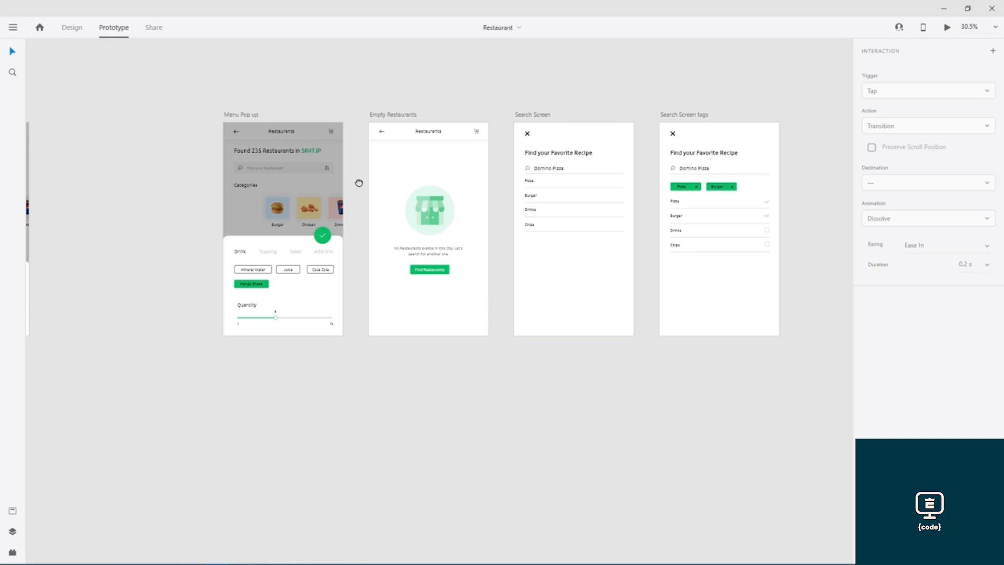
left_click_drag(180, 188, 602, 169)
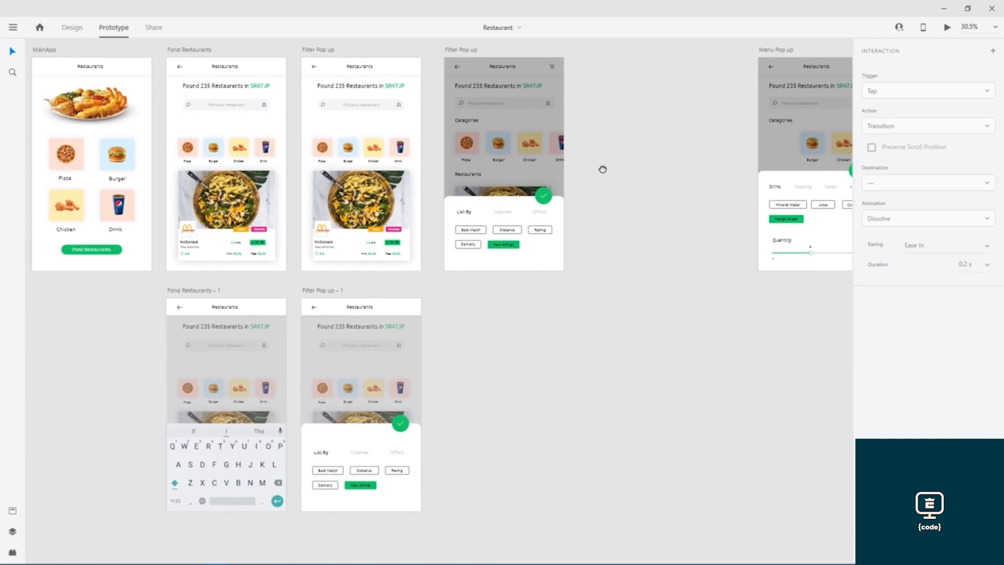